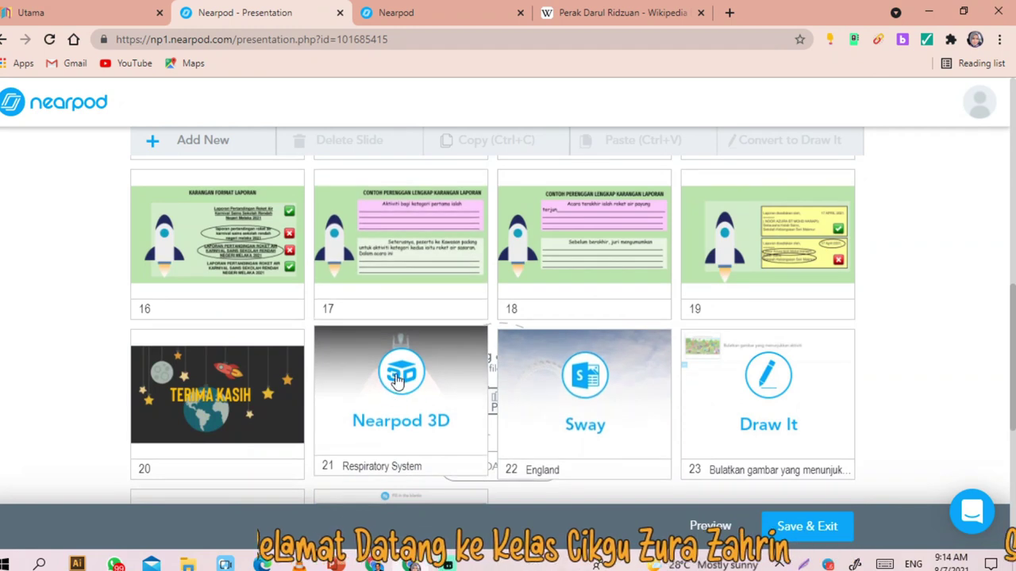
- Save the edited lesson and exit the Nearpod editor
{"action": "scroll", "coordinate": [380, 412], "scroll_direction": "up", "scroll_amount": 1}
{"action": "left_click_drag", "start_coordinate": [396, 432], "coordinate": [190, 130]}
{"action": "scroll", "coordinate": [597, 403], "scroll_direction": "down", "scroll_amount": 2}
{"action": "left_click_drag", "start_coordinate": [584, 318], "coordinate": [469, 352]}
{"action": "scroll", "coordinate": [464, 342], "scroll_direction": "down", "scroll_amount": 4}
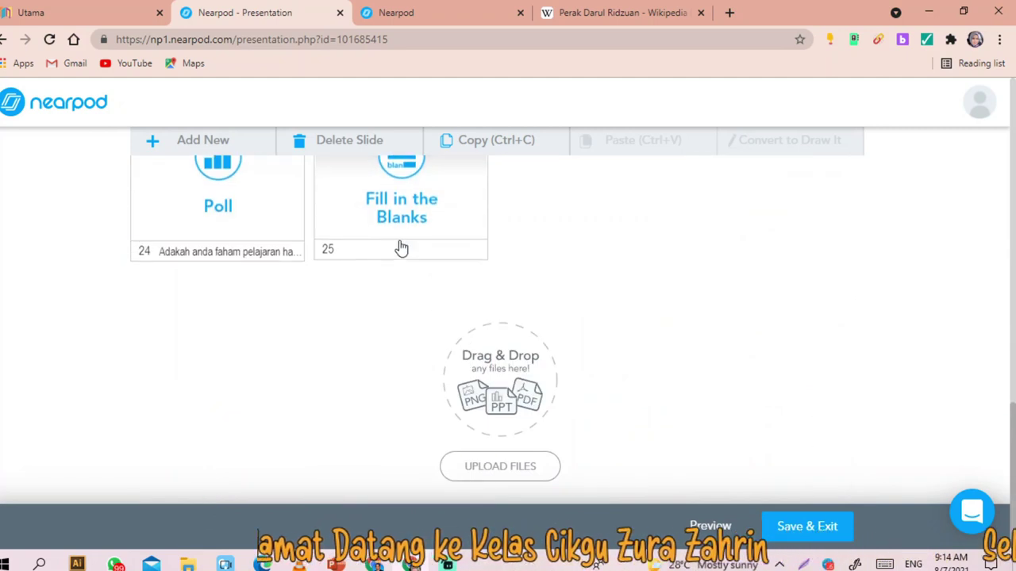
{"action": "left_click", "coordinate": [807, 527]}
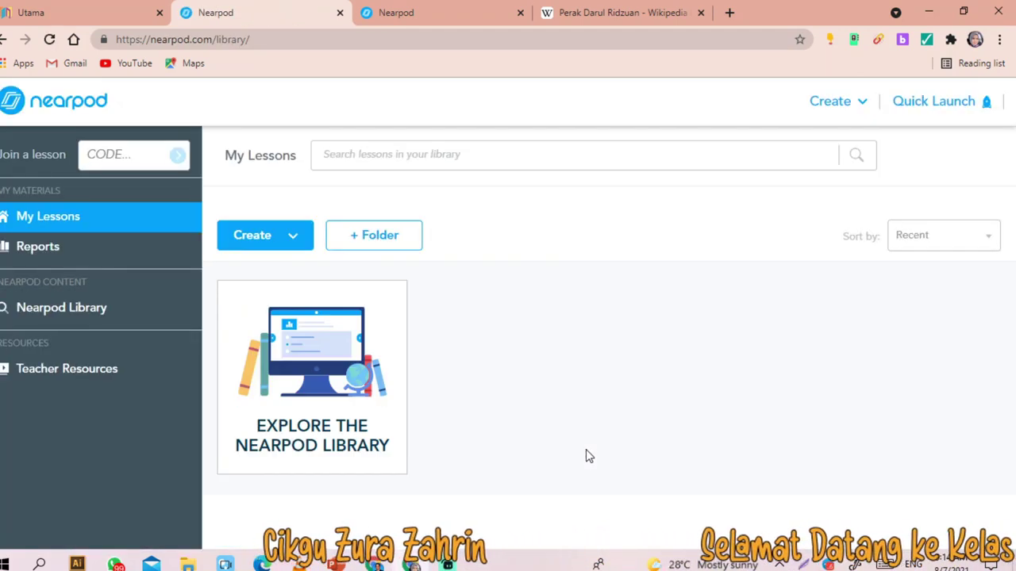
- Launch the lesson as Live Participation and copy the students' join link
{"action": "mouse_move", "coordinate": [584, 450]}
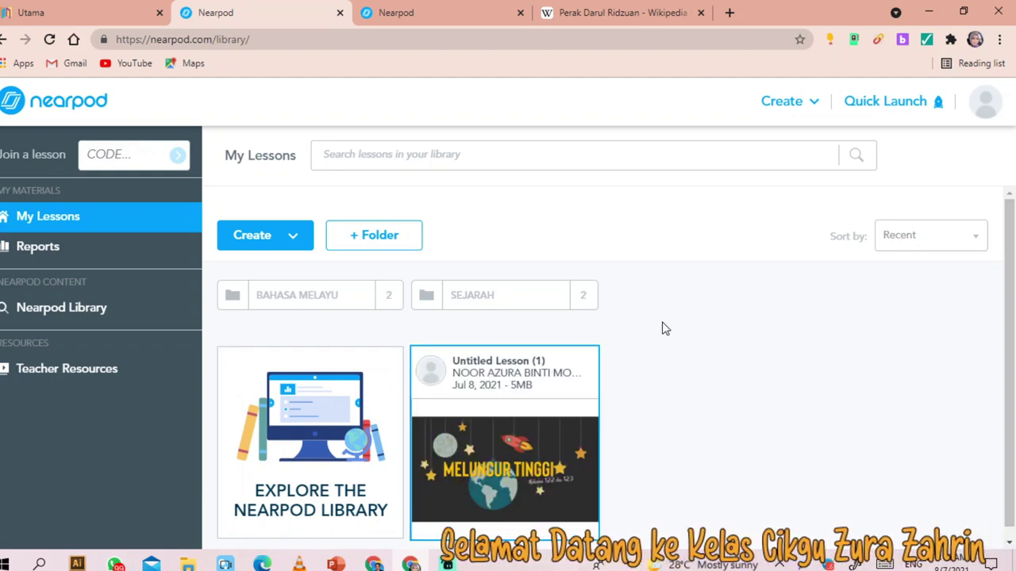
{"action": "mouse_move", "coordinate": [524, 456]}
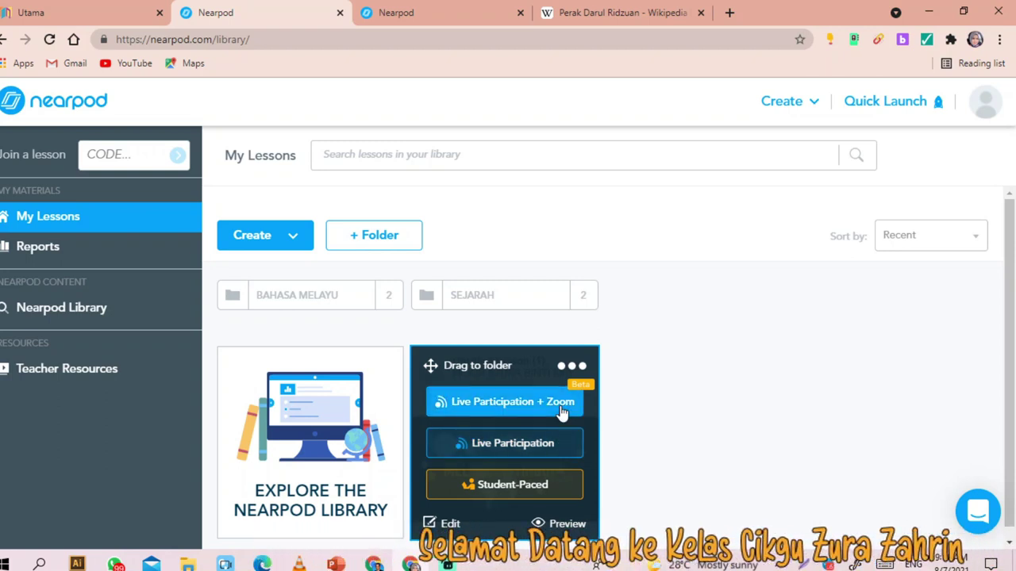
{"action": "left_click", "coordinate": [495, 448]}
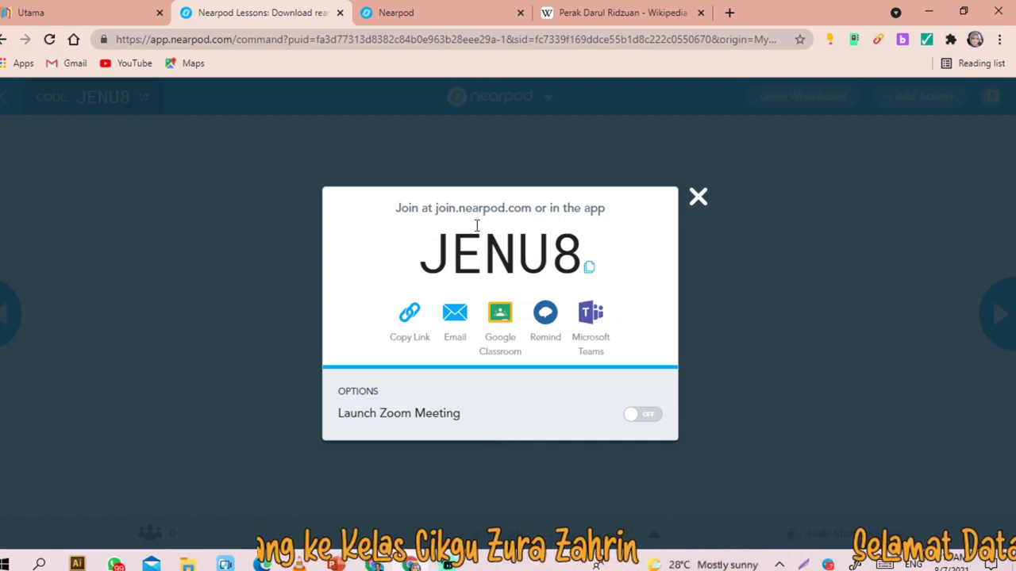
{"action": "left_click", "coordinate": [408, 319]}
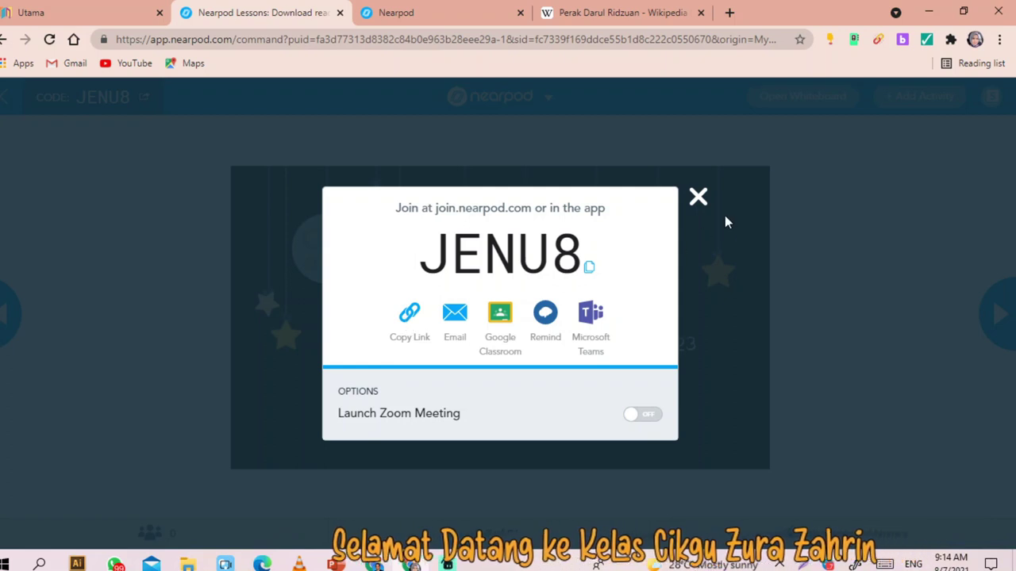
{"action": "left_click", "coordinate": [698, 196]}
- Open Google Meet in a new tab and join the scheduled class meeting
{"action": "left_click", "coordinate": [729, 13]}
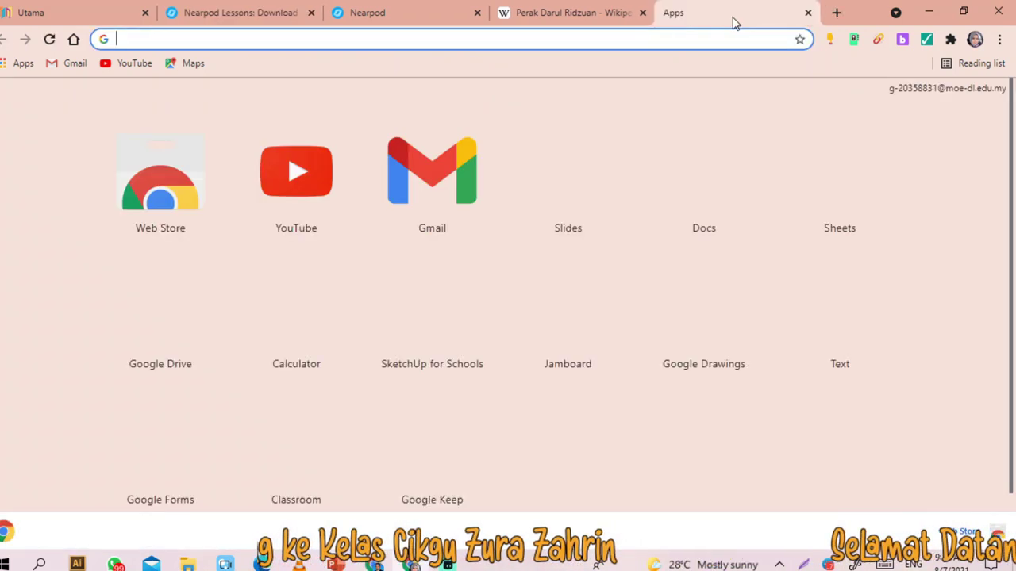
{"action": "left_click", "coordinate": [329, 38]}
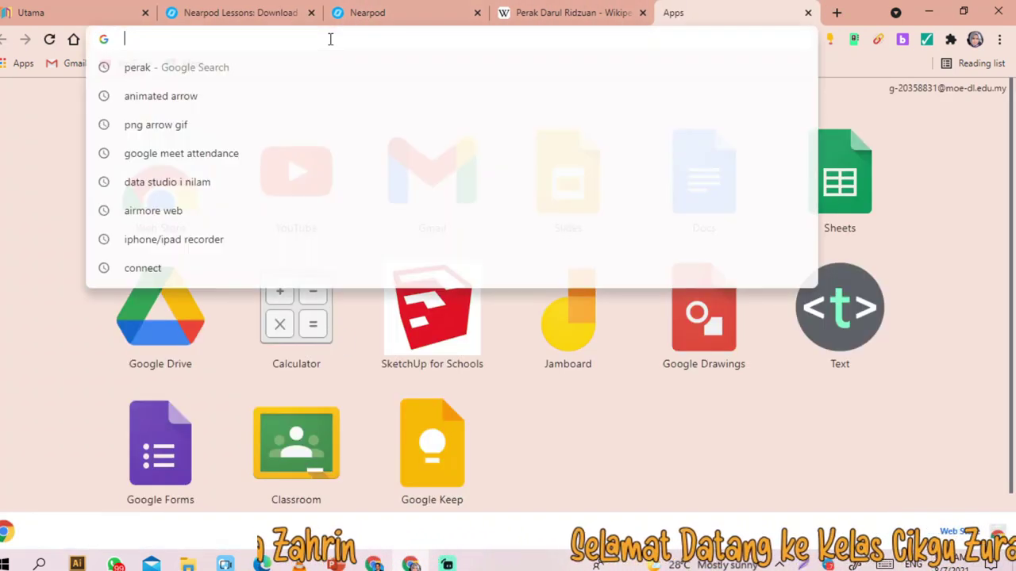
{"action": "type", "text": "meet"}
{"action": "left_click", "coordinate": [234, 69]}
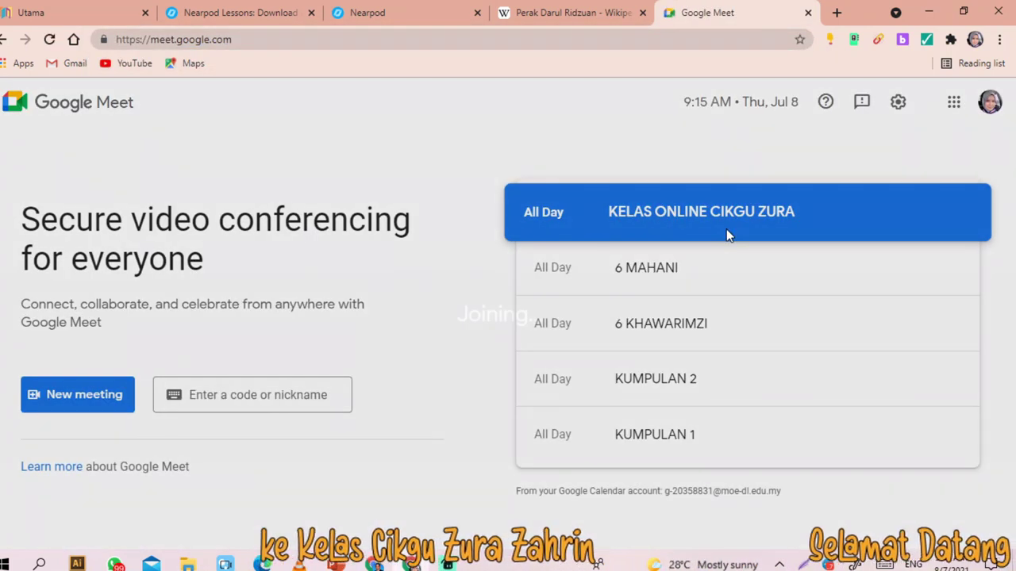
{"action": "left_click", "coordinate": [726, 229]}
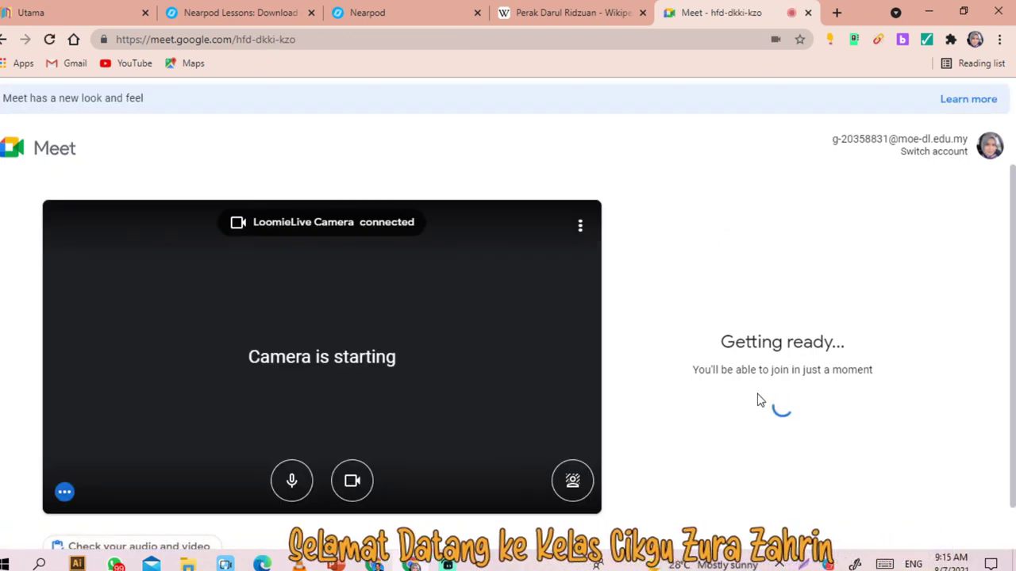
{"action": "left_click", "coordinate": [738, 379]}
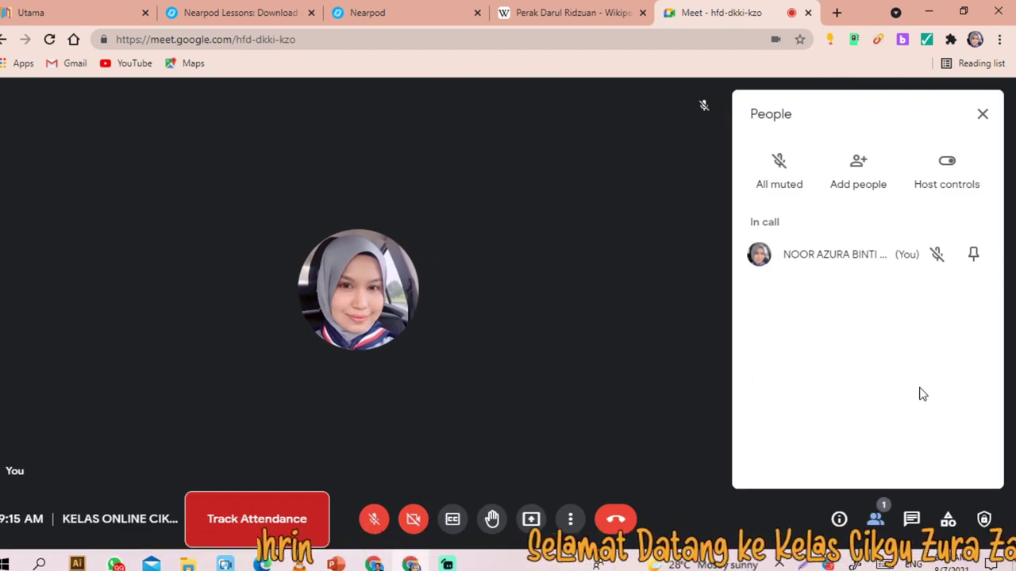
- Paste the Nearpod join link into the in-call chat and send it to everyone
{"action": "left_click", "coordinate": [911, 519]}
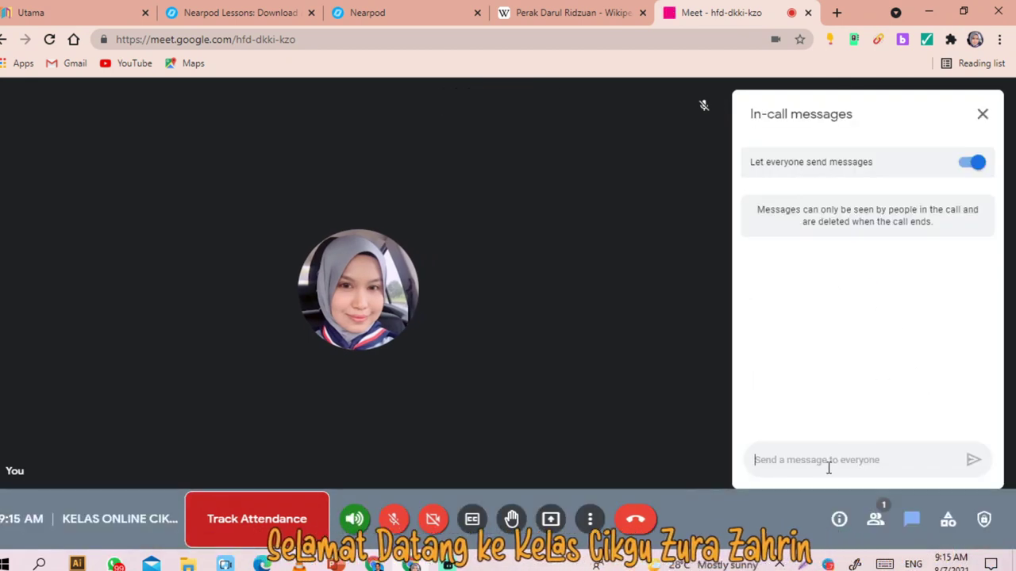
{"action": "key", "text": "ctrl+v"}
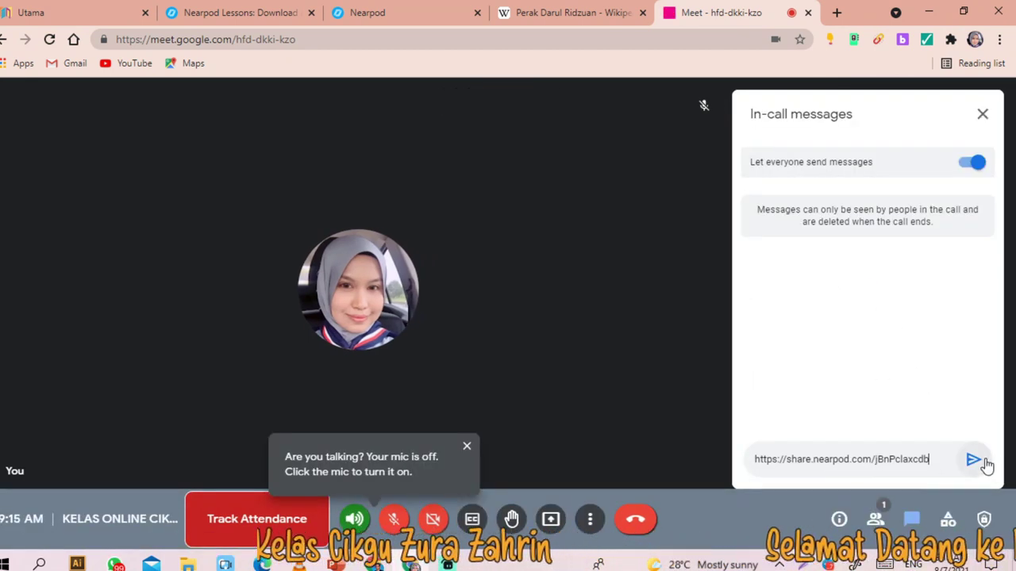
{"action": "left_click", "coordinate": [973, 460]}
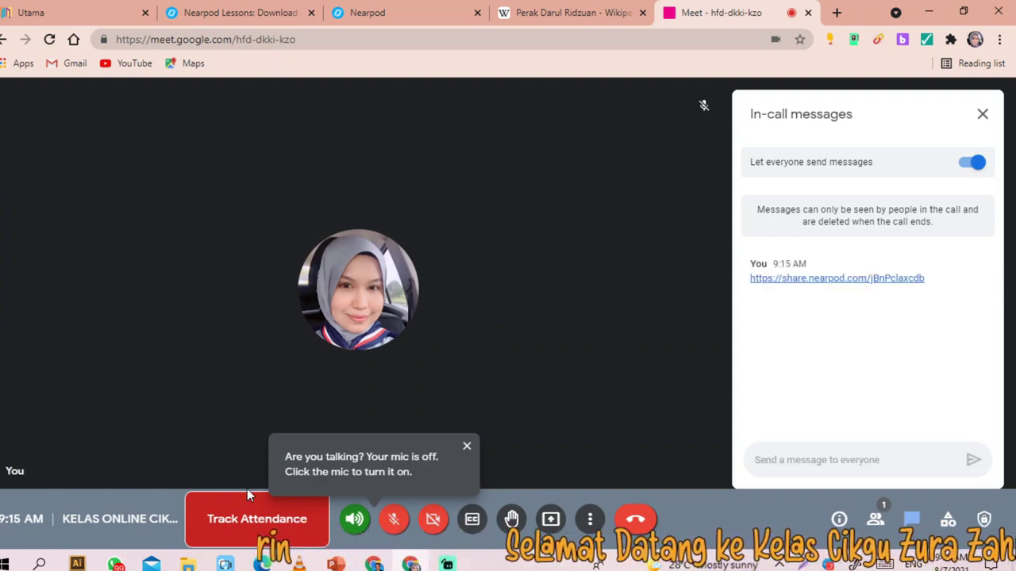
{"action": "left_click", "coordinate": [466, 446]}
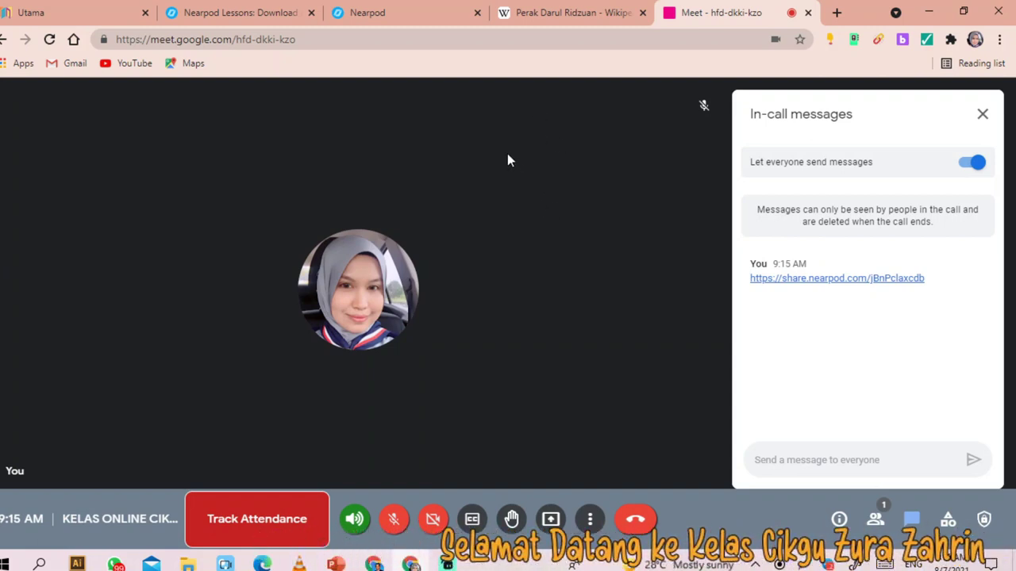
- Open the shared Nearpod link from the Meet chat and close the spare Wikipedia and library tabs
{"action": "left_click", "coordinate": [374, 15]}
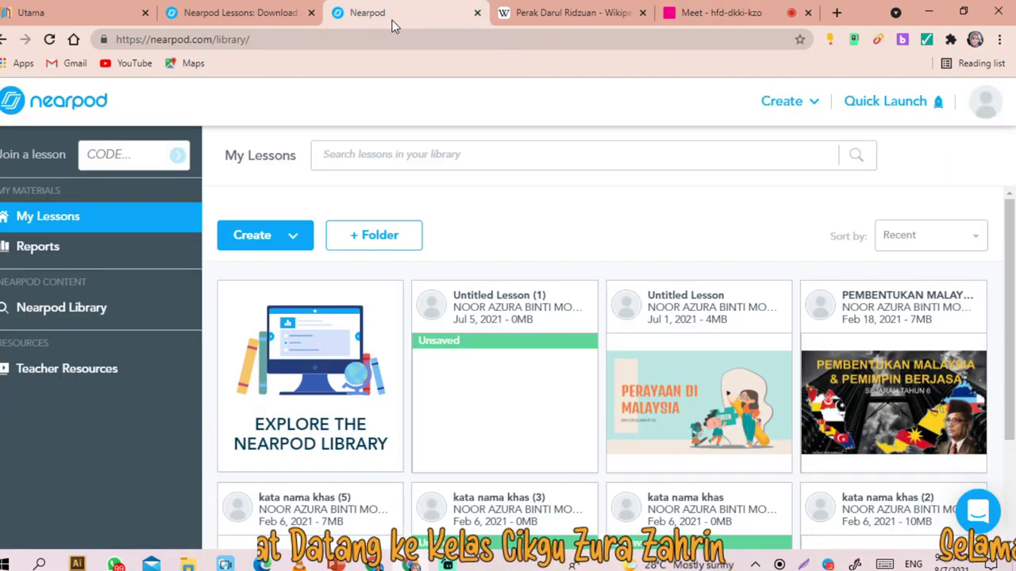
{"action": "left_click", "coordinate": [218, 19]}
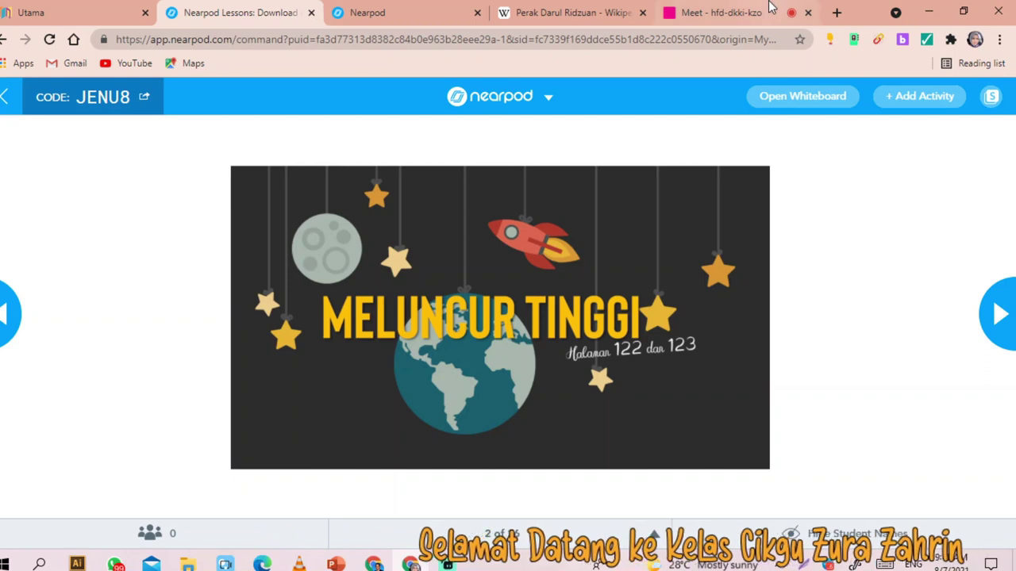
{"action": "left_click", "coordinate": [703, 16]}
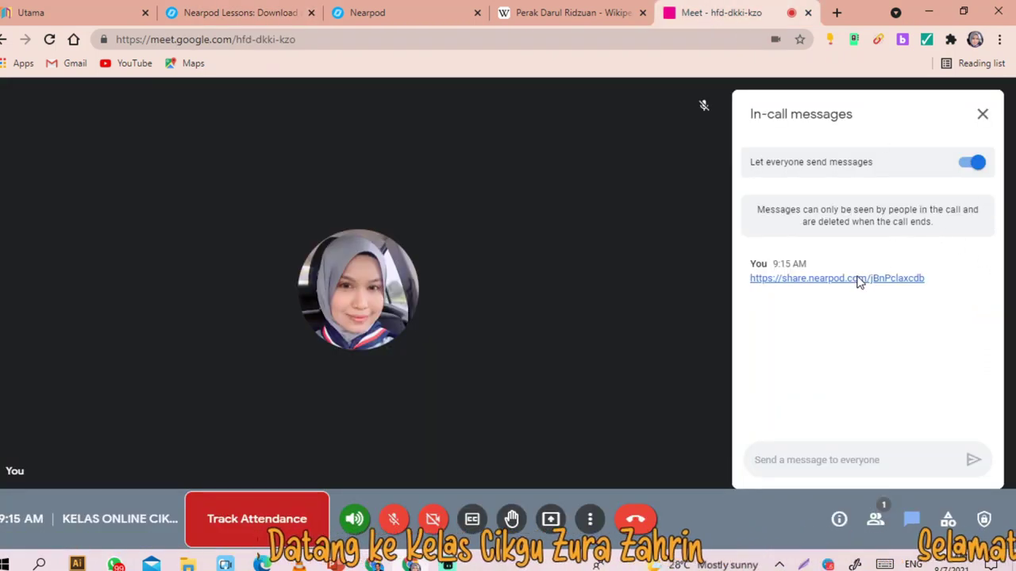
{"action": "left_click", "coordinate": [860, 279]}
{"action": "left_click", "coordinate": [508, 13]}
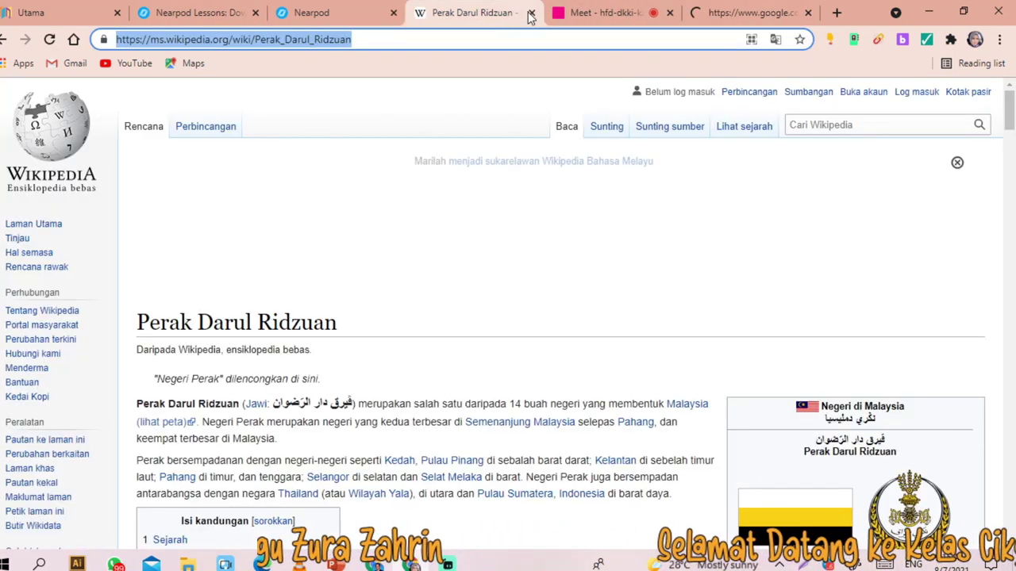
{"action": "left_click", "coordinate": [532, 13]}
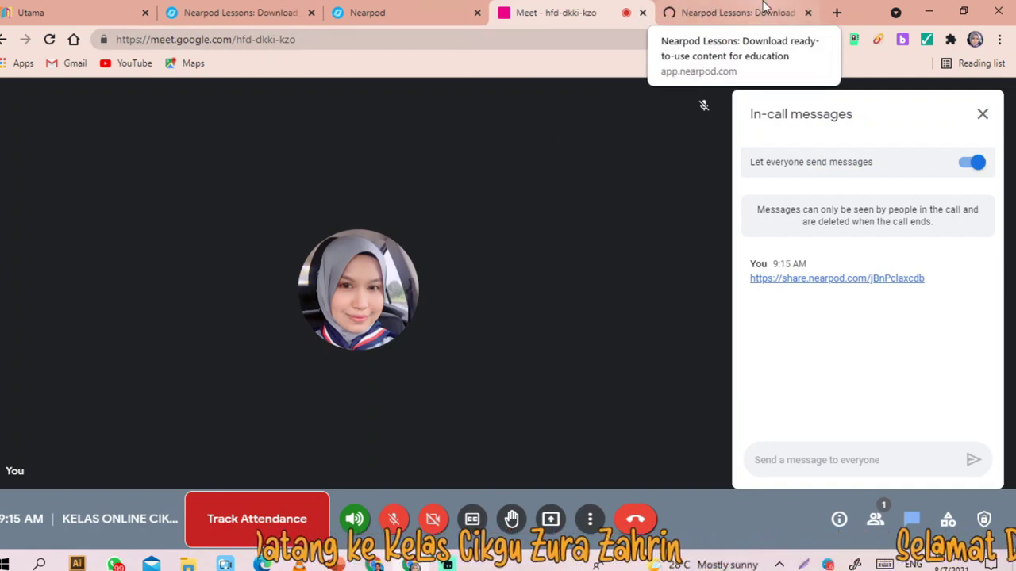
{"action": "left_click", "coordinate": [739, 14]}
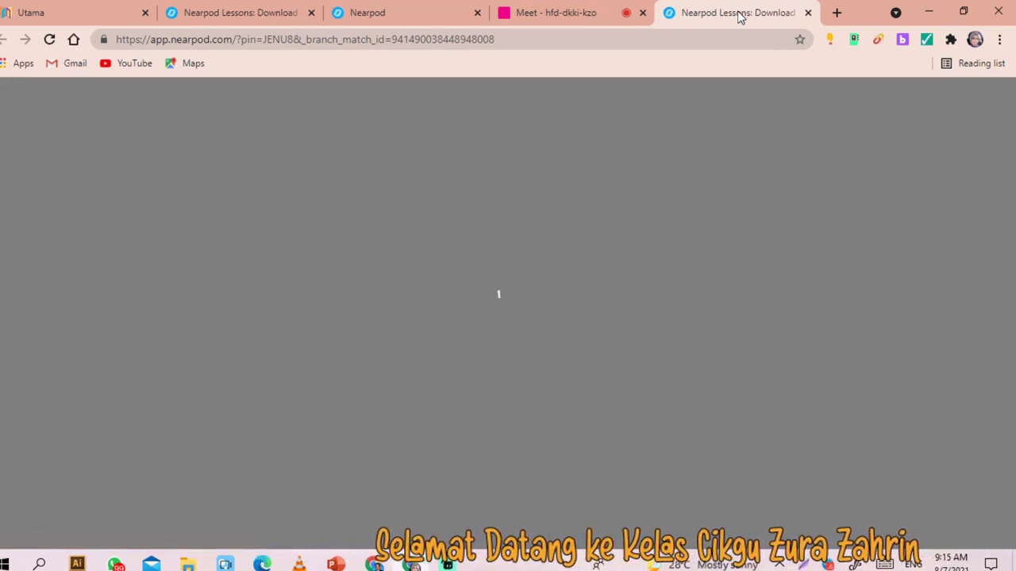
{"action": "left_click", "coordinate": [401, 22]}
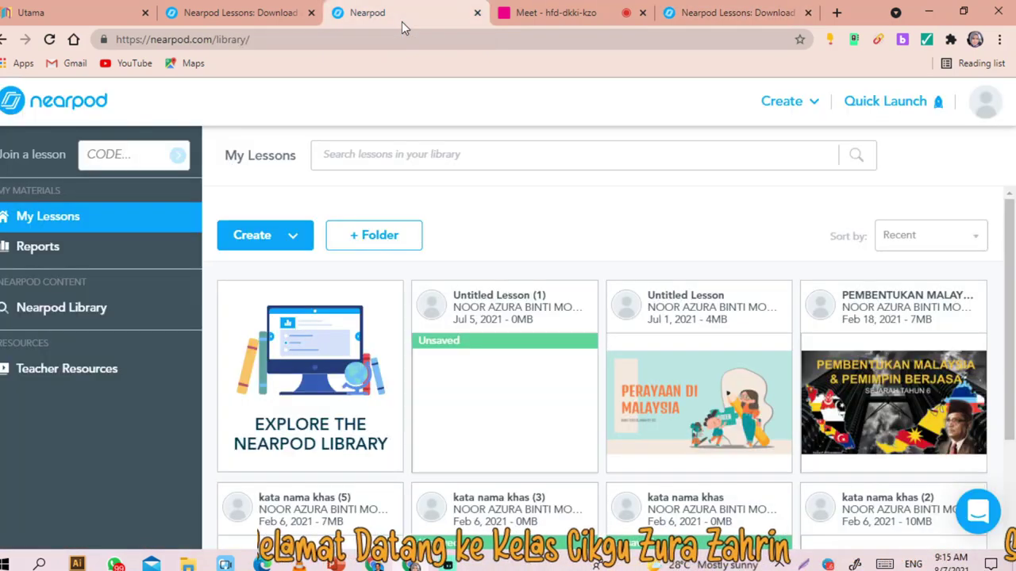
{"action": "left_click", "coordinate": [477, 13]}
{"action": "left_click", "coordinate": [553, 15]}
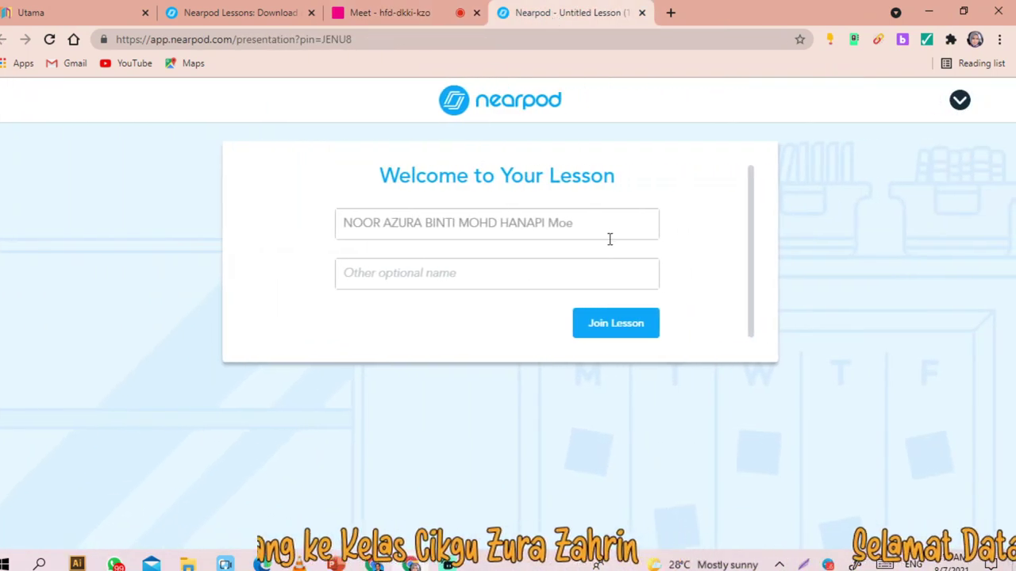
- Replace the prefilled name with a test student's name and join the lesson as a student
{"action": "left_click_drag", "start_coordinate": [608, 238], "coordinate": [51, 293]}
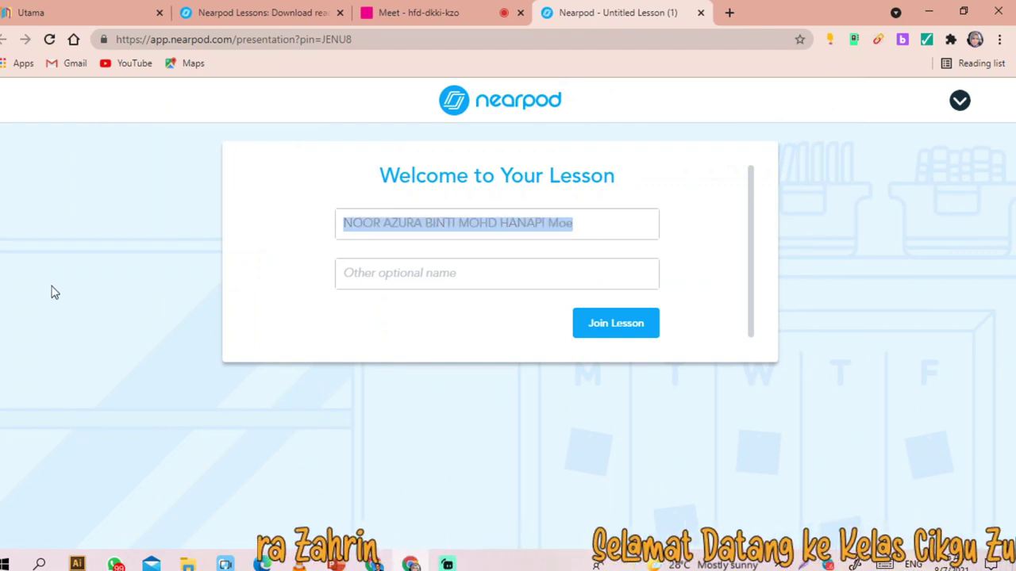
{"action": "type", "text": "zar"}
{"action": "key", "text": "BackSpace"}
{"action": "key", "text": "BackSpace"}
{"action": "key", "text": "BackSpace"}
{"action": "type", "text": "ZARA"}
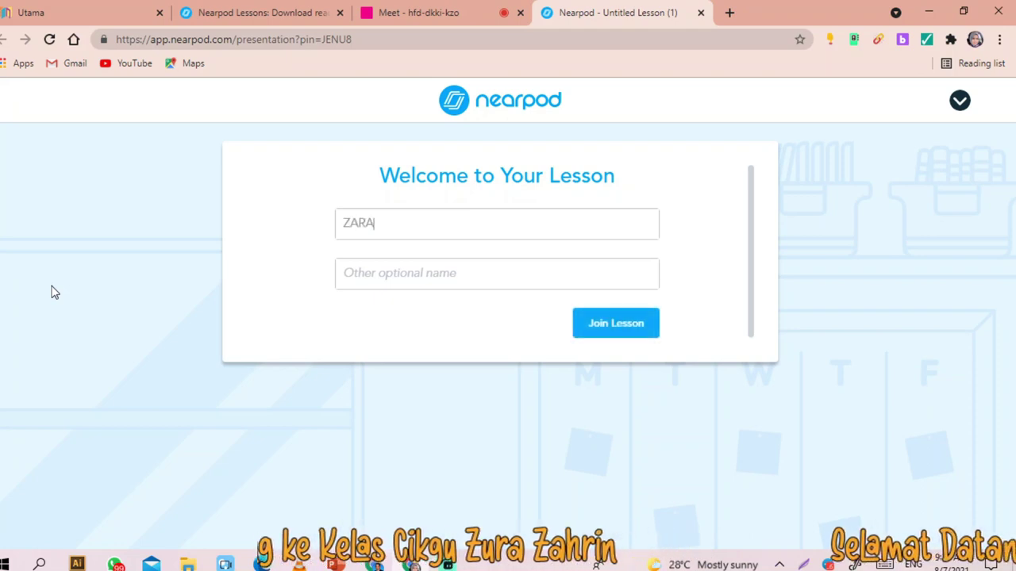
{"action": "left_click", "coordinate": [611, 337]}
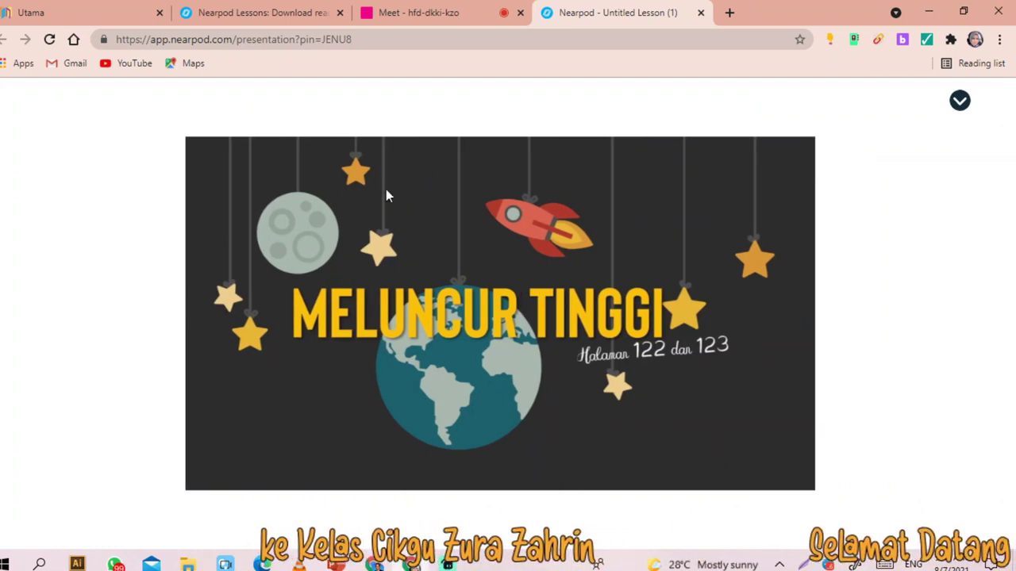
{"action": "left_click", "coordinate": [234, 13]}
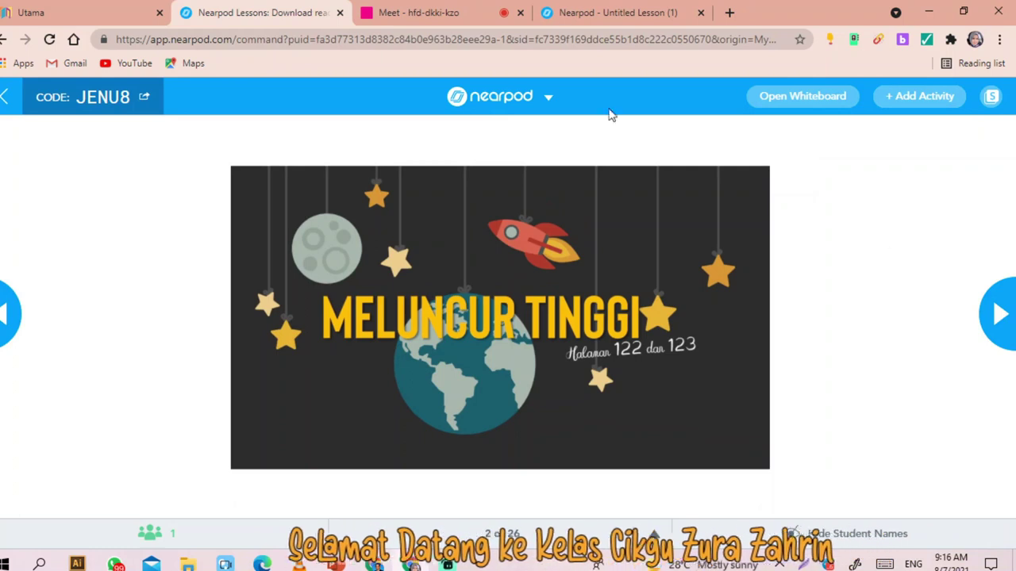
- Advance to the STANDARD PEMBELAJARAN slide and confirm the student view followed
{"action": "left_click", "coordinate": [585, 13]}
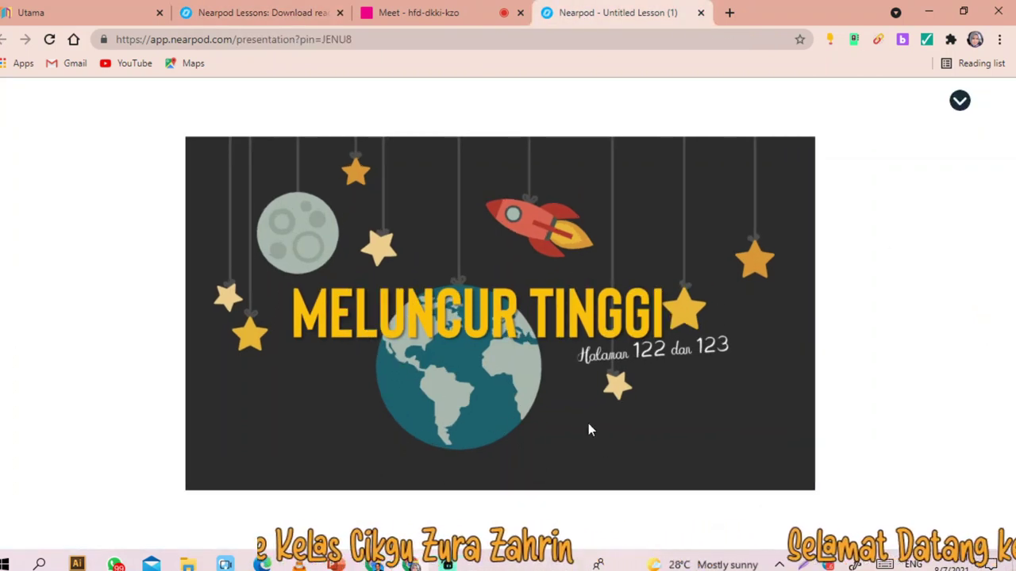
{"action": "left_click", "coordinate": [238, 13]}
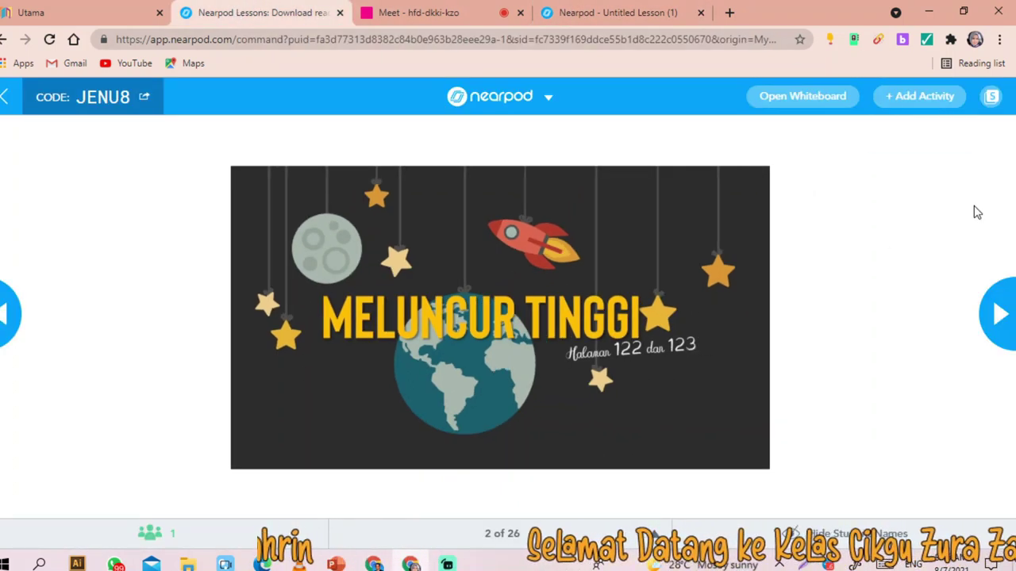
{"action": "left_click", "coordinate": [1001, 314]}
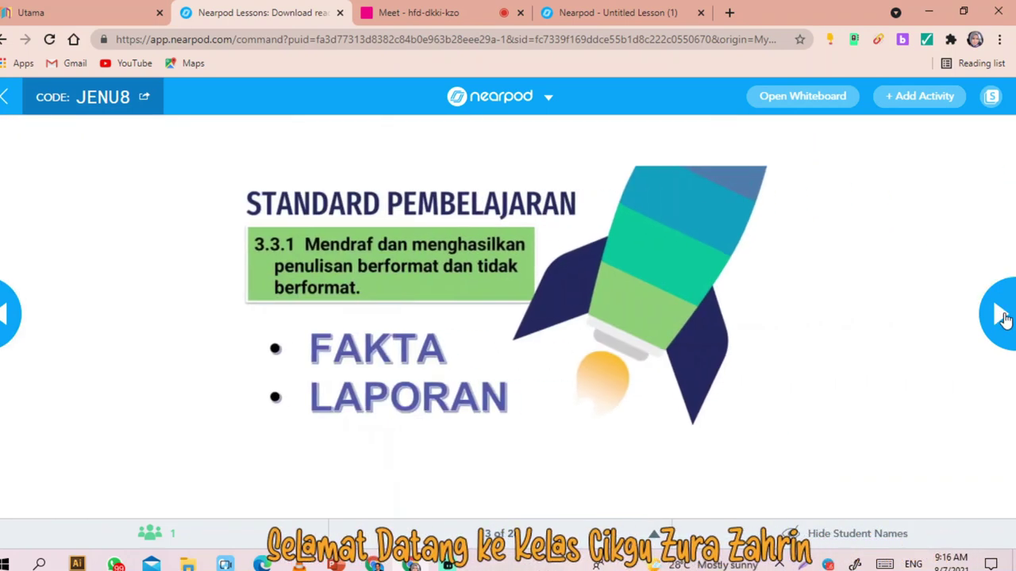
{"action": "left_click", "coordinate": [585, 14]}
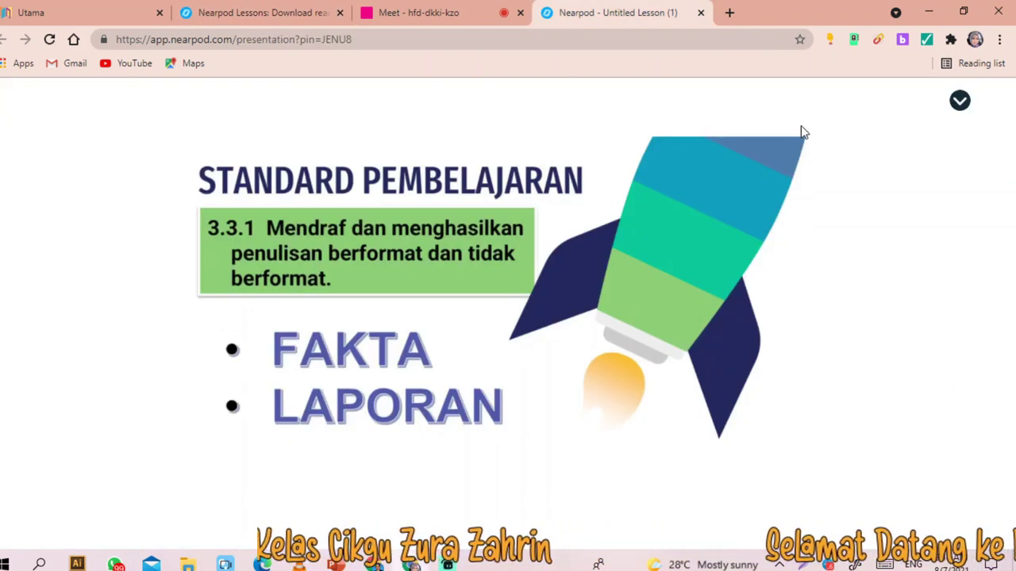
{"action": "left_click", "coordinate": [960, 101]}
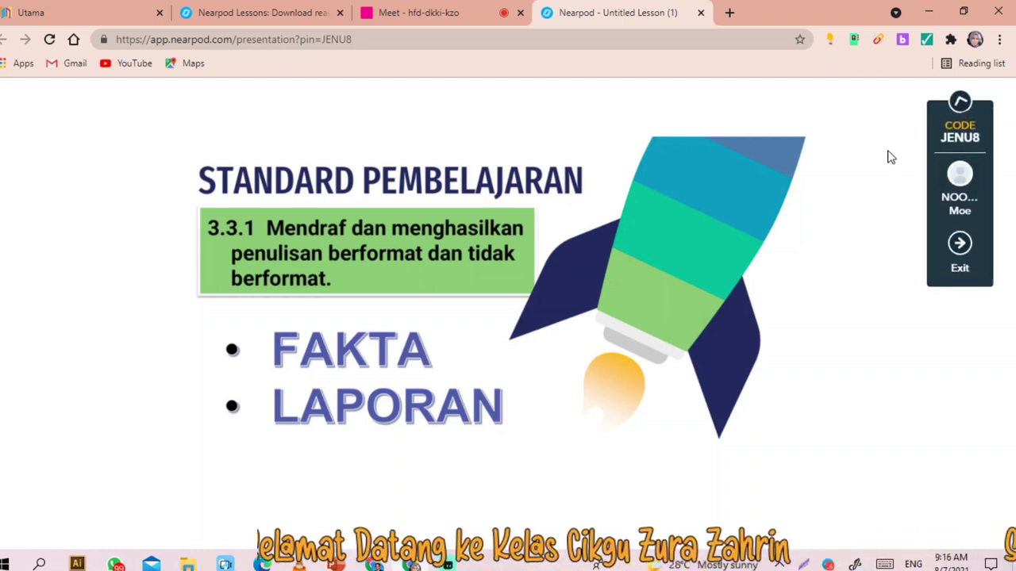
- Advance three more slides to the video and confirm students see 'Eyes up front!'
{"action": "left_click", "coordinate": [247, 16]}
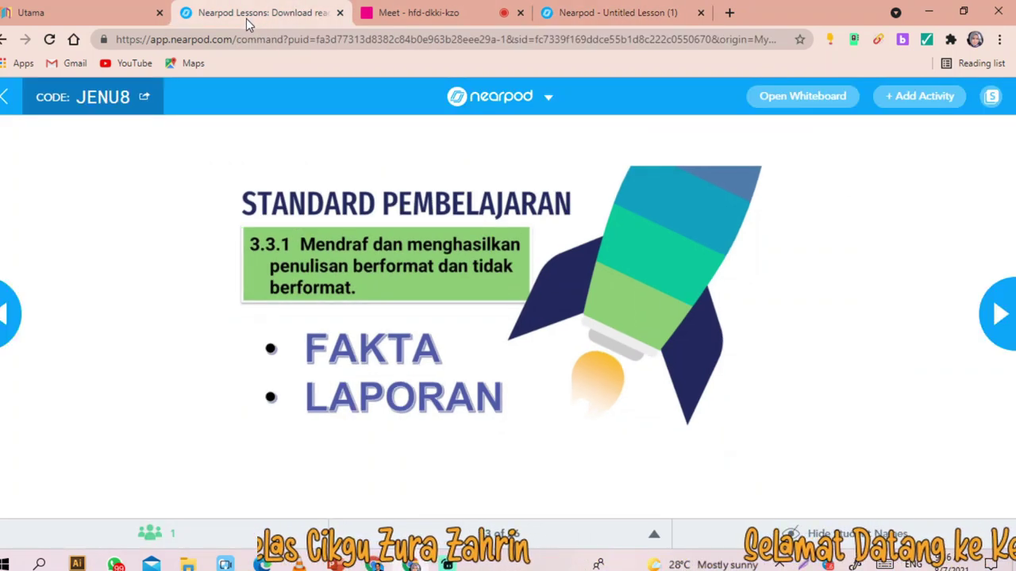
{"action": "left_click", "coordinate": [1000, 311]}
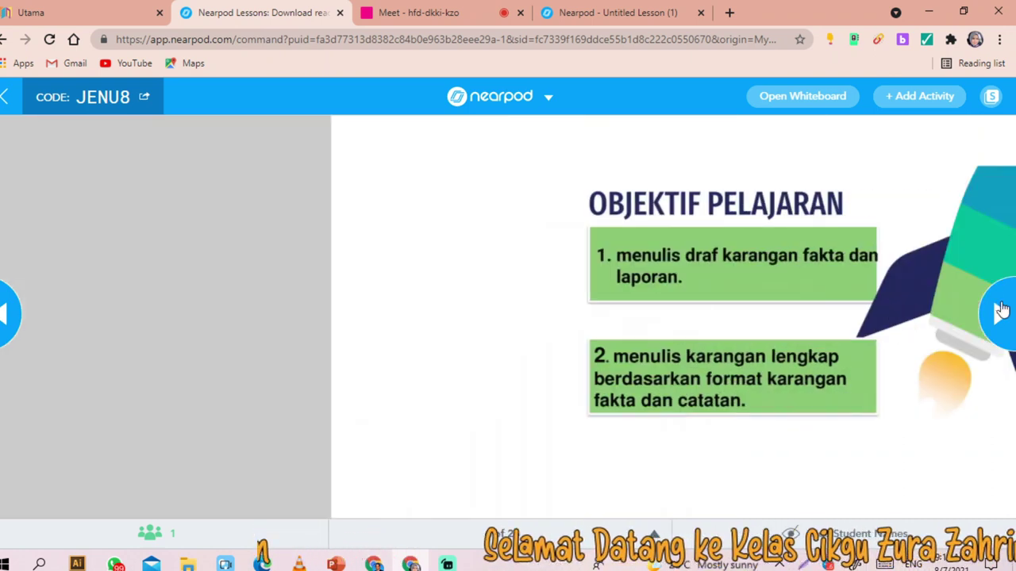
{"action": "left_click", "coordinate": [1002, 309]}
{"action": "left_click", "coordinate": [1002, 310]}
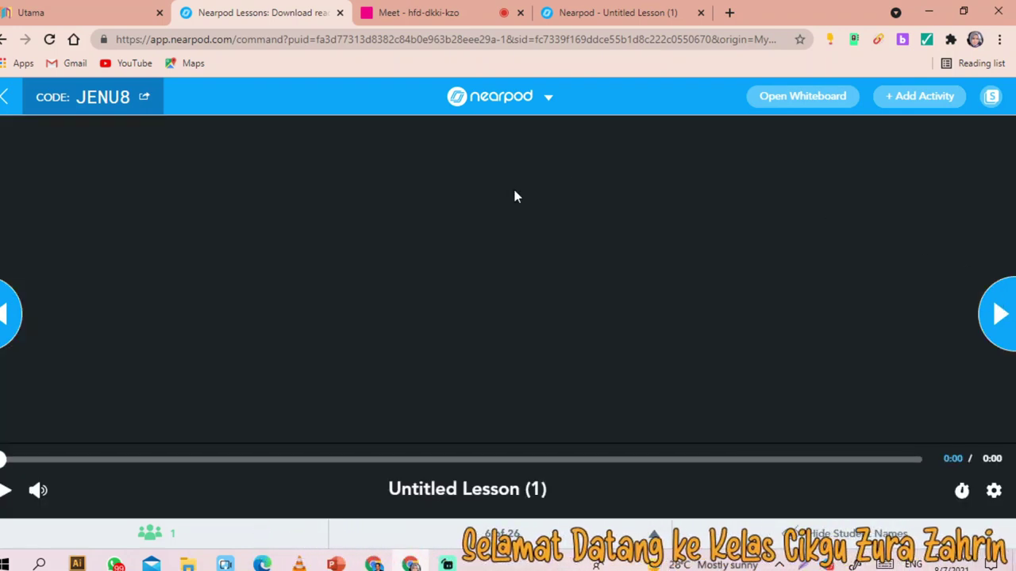
{"action": "left_click", "coordinate": [620, 14]}
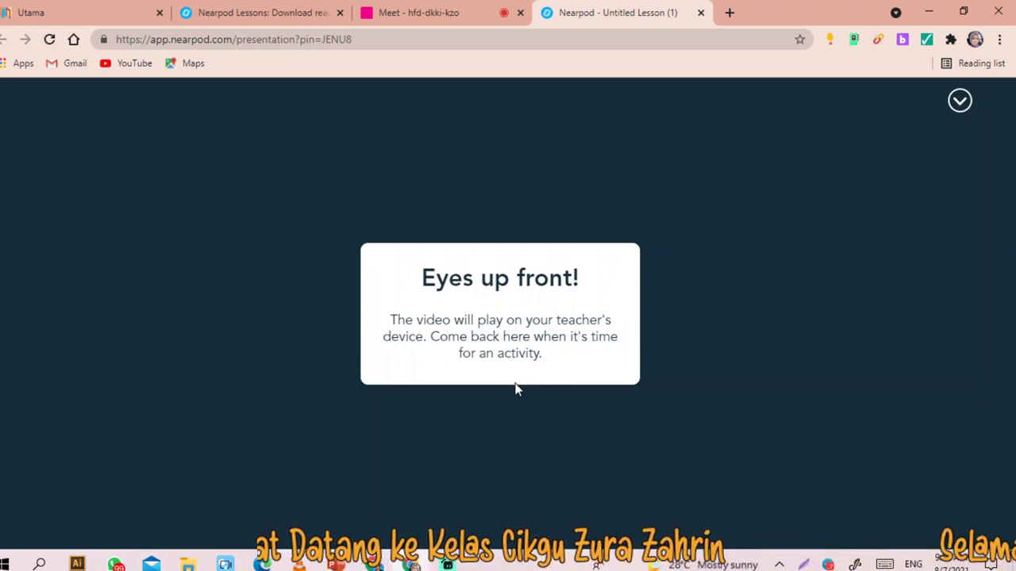
{"action": "left_click", "coordinate": [424, 16]}
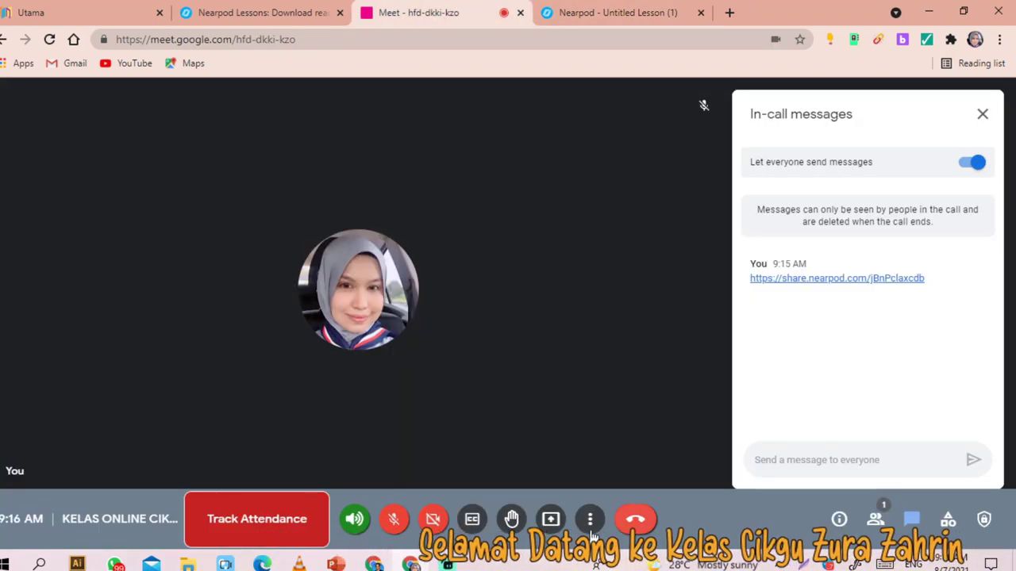
- Set the video slide to 'Teacher plays' and confirm the student view reflects it
{"action": "left_click", "coordinate": [270, 14]}
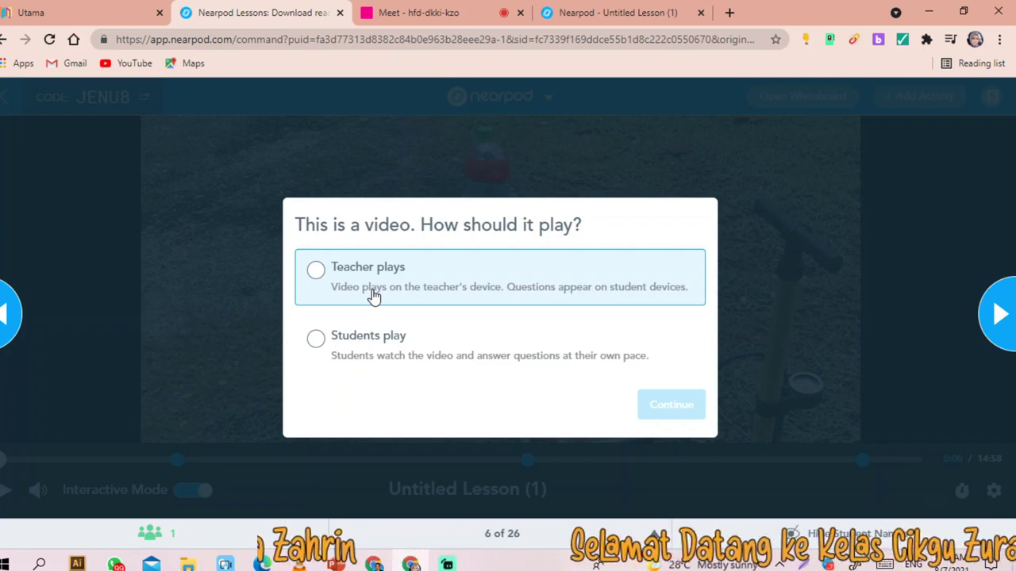
{"action": "left_click", "coordinate": [317, 271]}
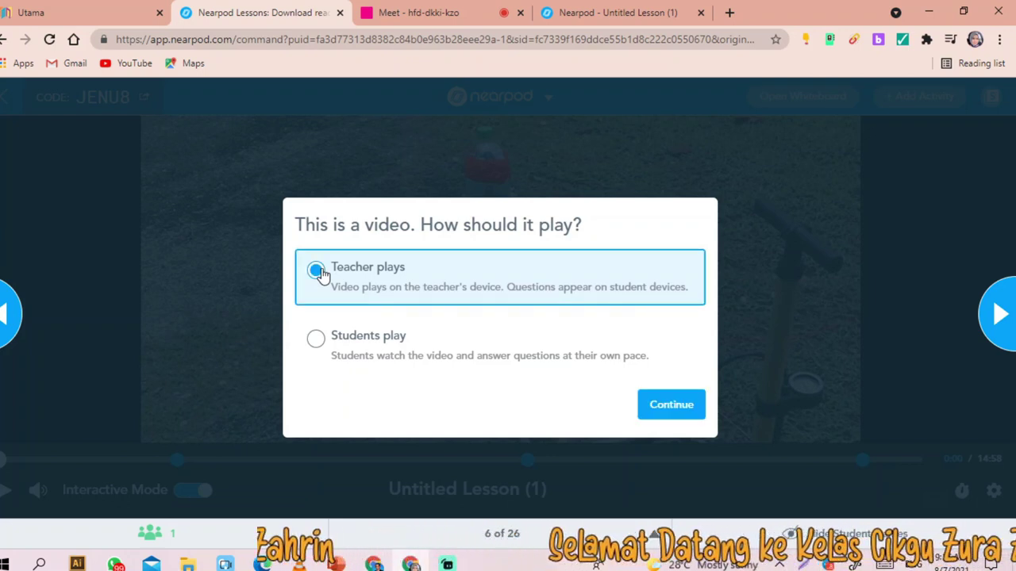
{"action": "left_click", "coordinate": [659, 411]}
{"action": "left_click", "coordinate": [583, 12]}
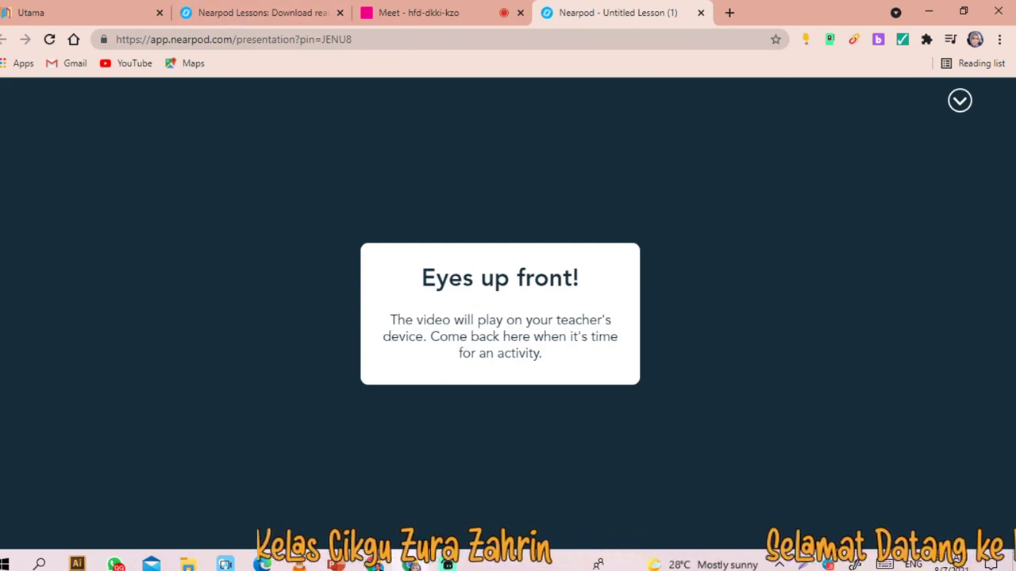
{"action": "left_click", "coordinate": [402, 11]}
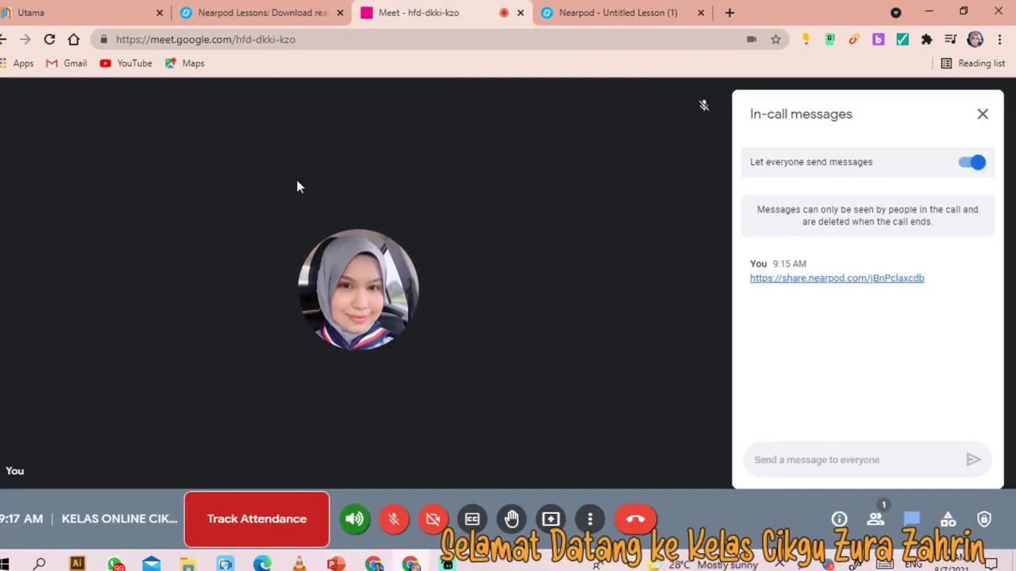
- Present the entire screen in Meet and start the Nearpod lesson video playing
{"action": "left_click", "coordinate": [551, 521]}
{"action": "left_click", "coordinate": [622, 415]}
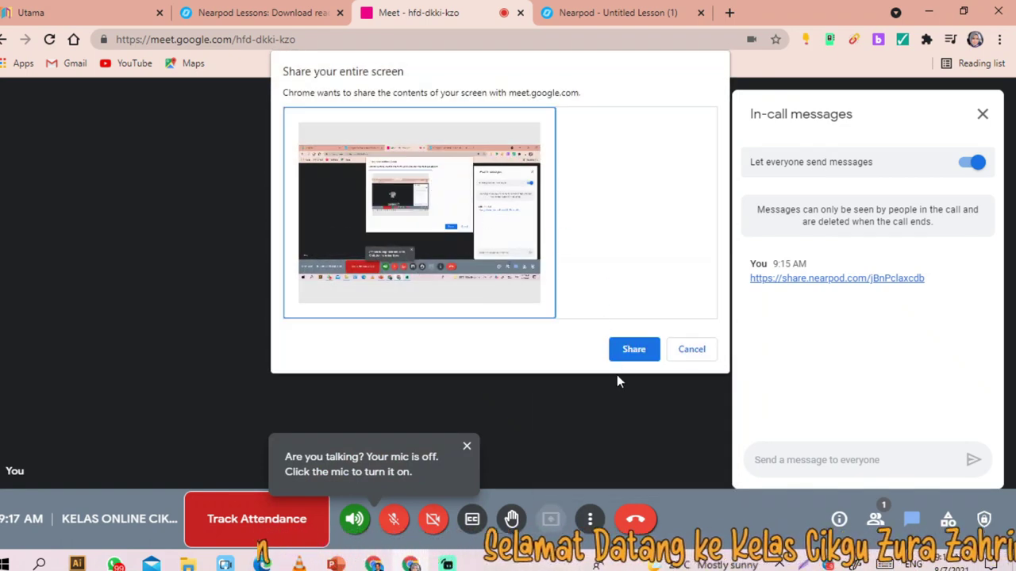
{"action": "left_click", "coordinate": [633, 350]}
{"action": "left_click", "coordinate": [281, 17]}
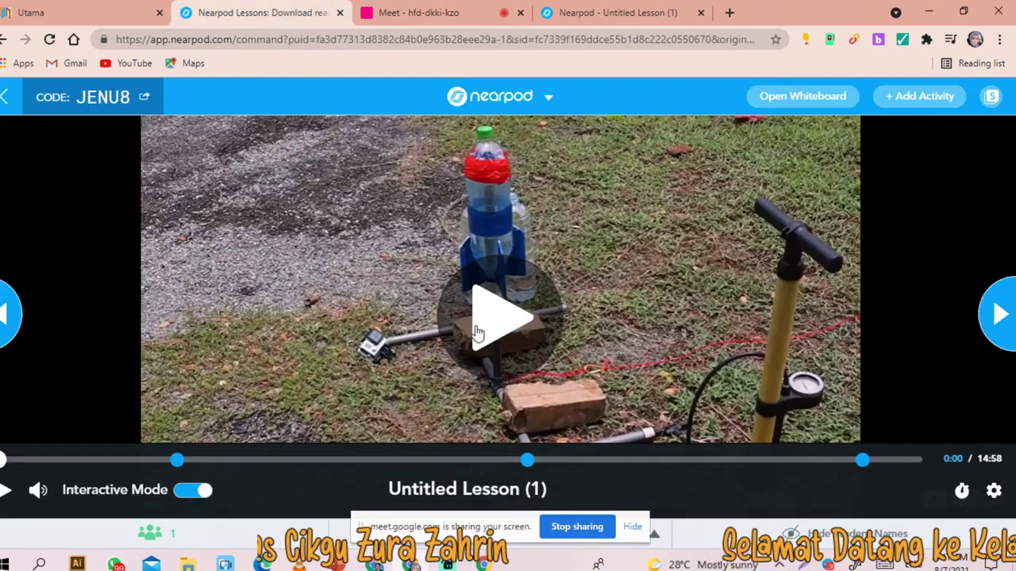
{"action": "left_click", "coordinate": [476, 331]}
{"action": "left_click", "coordinate": [424, 18]}
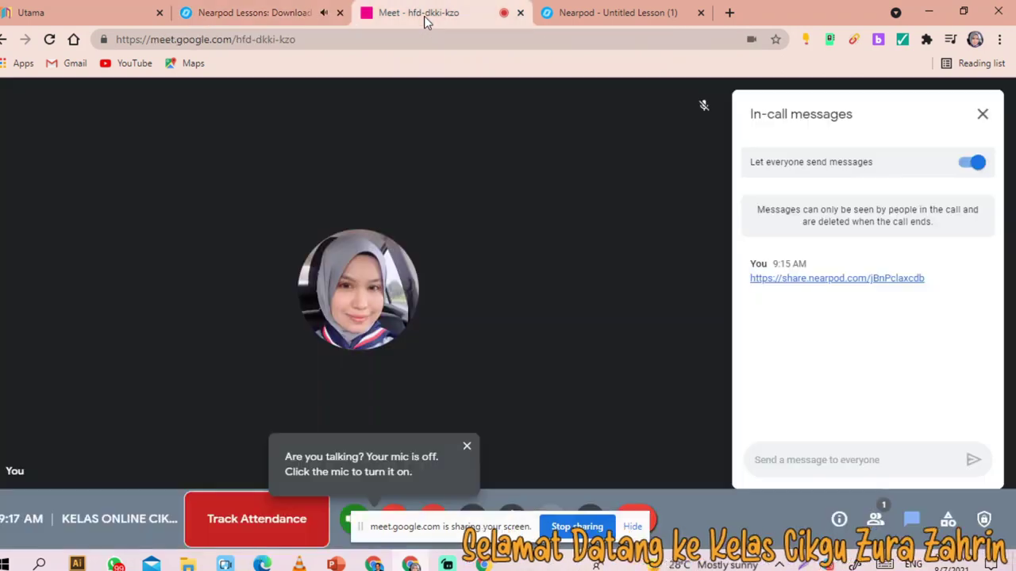
{"action": "left_click", "coordinate": [265, 12]}
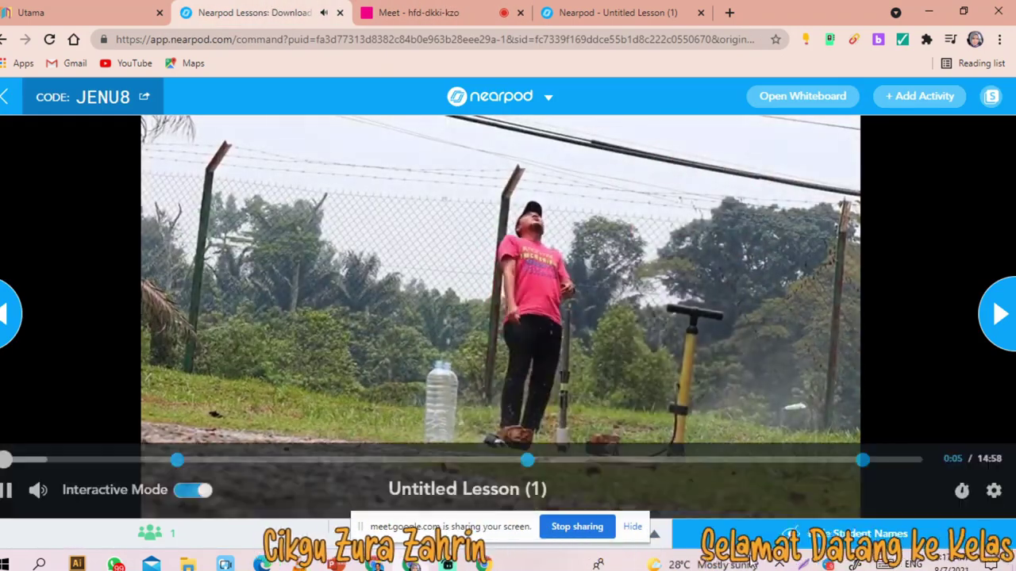
{"action": "left_click", "coordinate": [632, 530]}
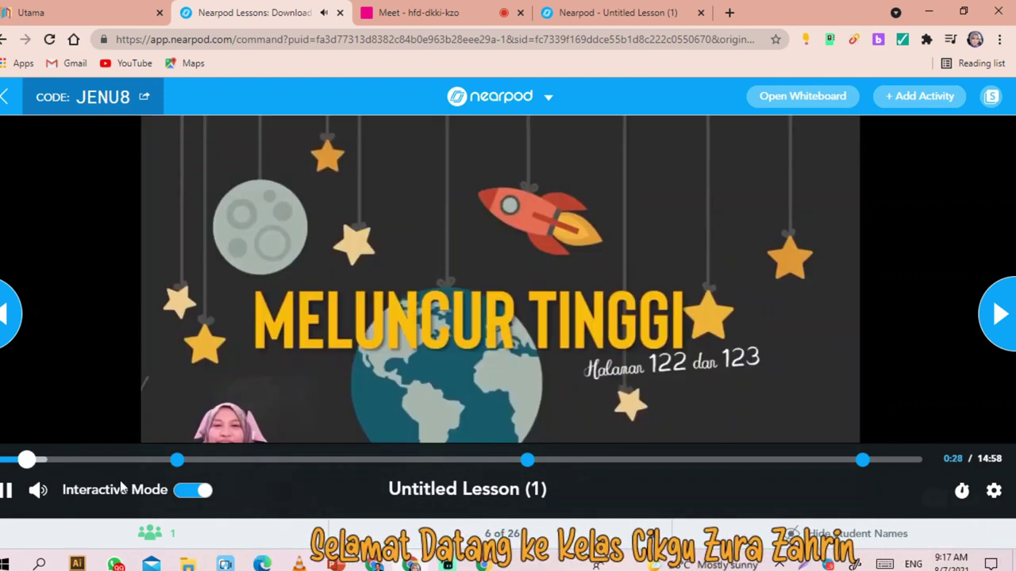
- Skip to the first video question and submit the student answer 'mereka cipta roket daripada kotak'
{"action": "left_click_drag", "start_coordinate": [12, 463], "coordinate": [170, 465]}
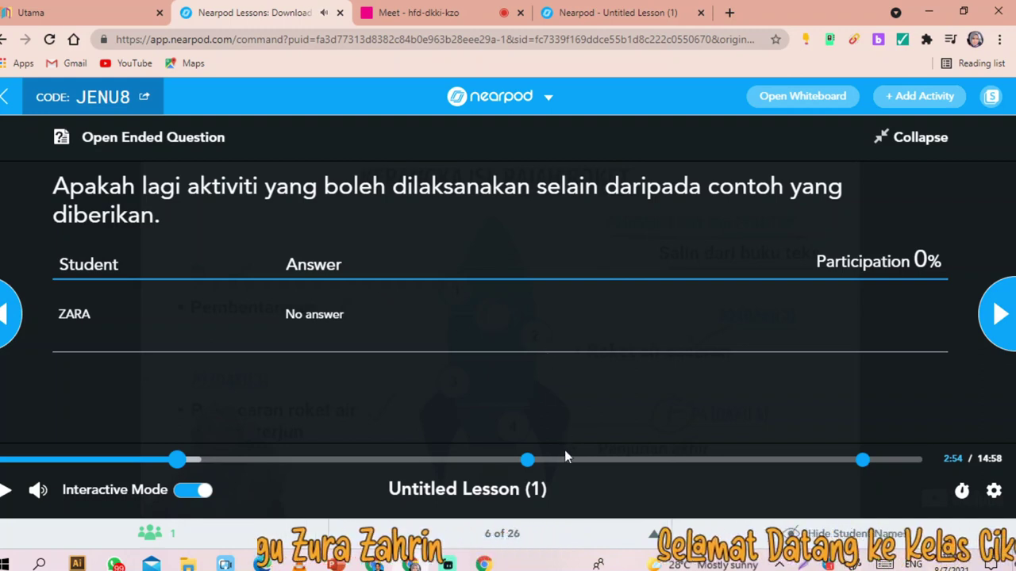
{"action": "left_click", "coordinate": [575, 11]}
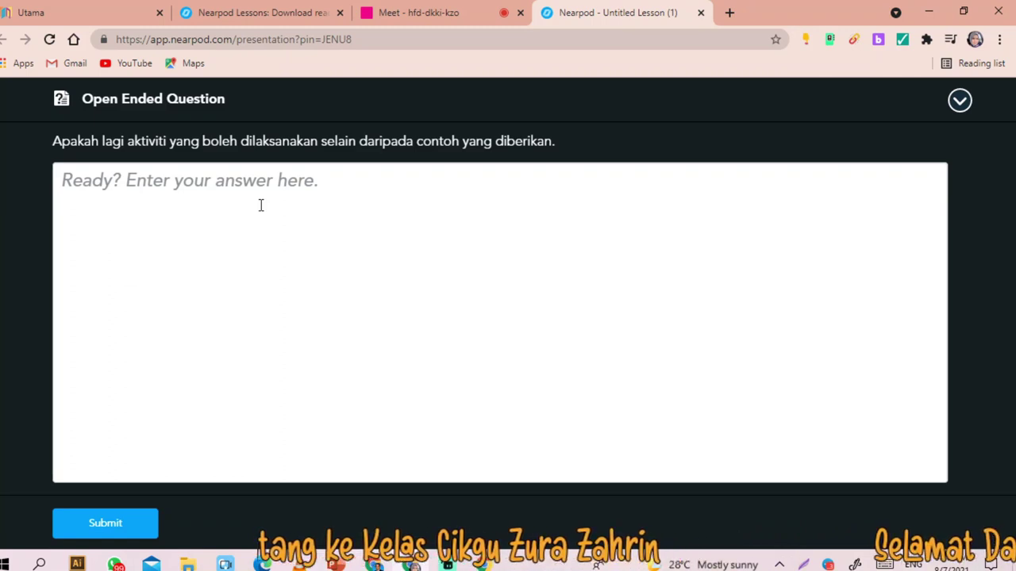
{"action": "left_click", "coordinate": [260, 202]}
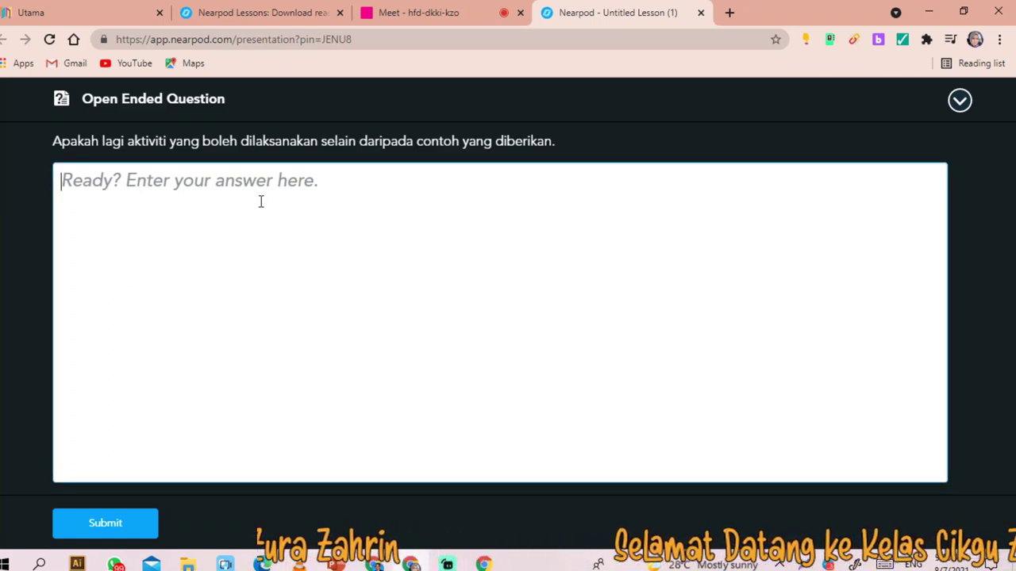
{"action": "type", "text": "mereka cipta roket daripada kotak"}
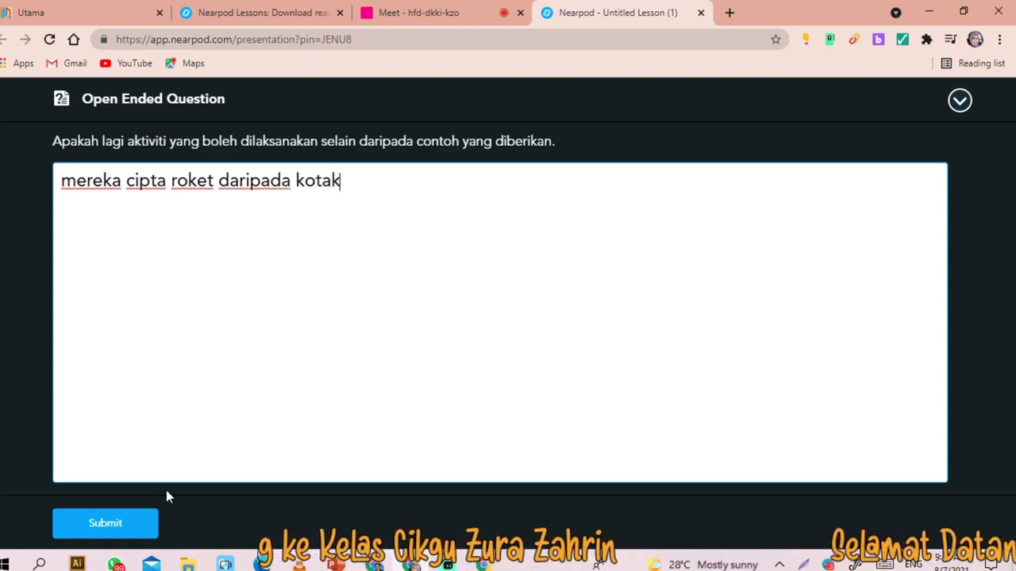
{"action": "left_click", "coordinate": [119, 525]}
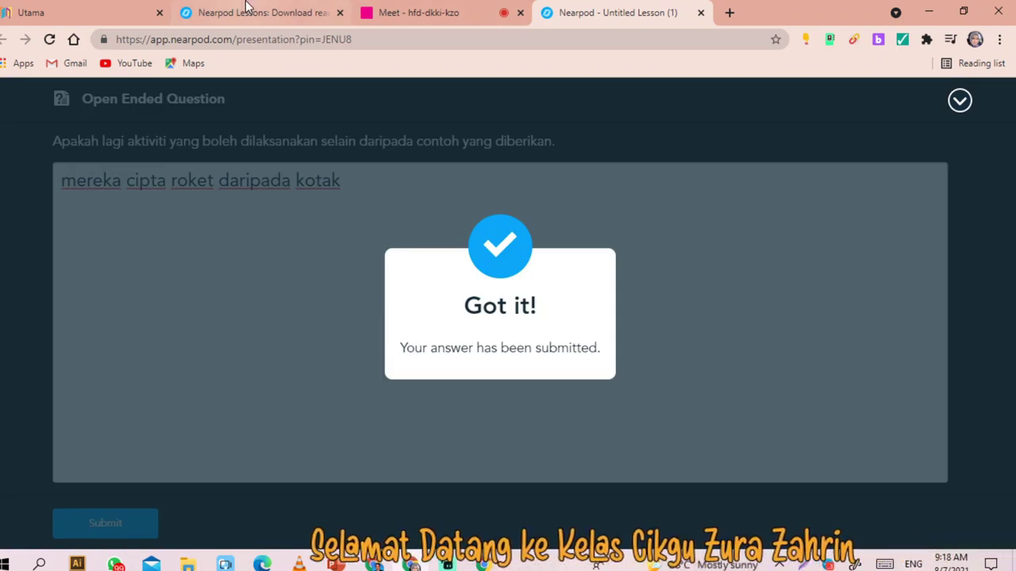
{"action": "left_click", "coordinate": [241, 13]}
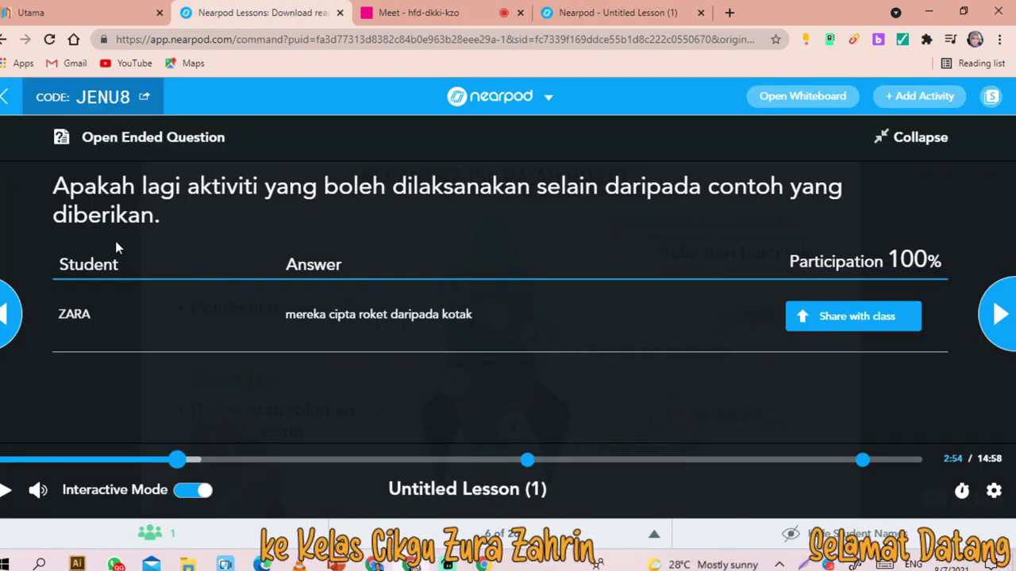
- Share then unshare the student's answer, and skip the video to 8:32, the sample paragraph
{"action": "left_click", "coordinate": [858, 330]}
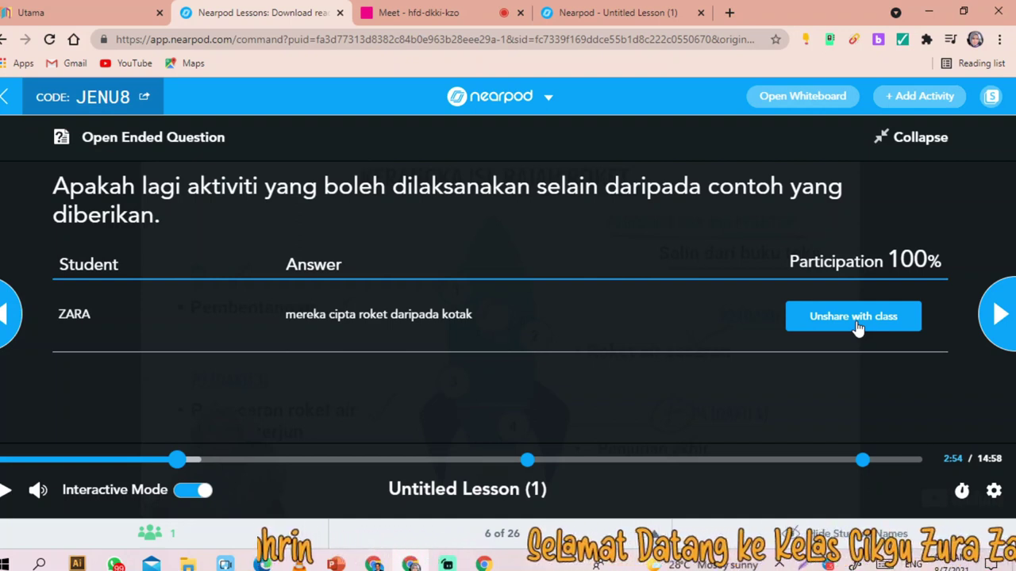
{"action": "left_click", "coordinate": [858, 328]}
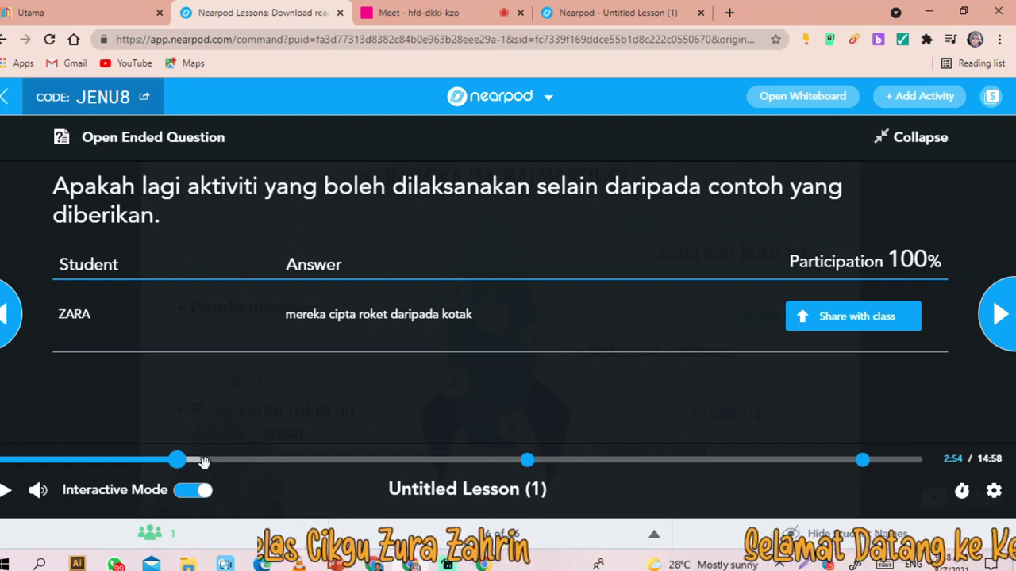
{"action": "left_click", "coordinate": [284, 460]}
{"action": "mouse_move", "coordinate": [538, 489]}
{"action": "left_mouse_down"}
{"action": "mouse_move", "coordinate": [513, 486]}
{"action": "mouse_move", "coordinate": [529, 486]}
{"action": "left_mouse_up"}
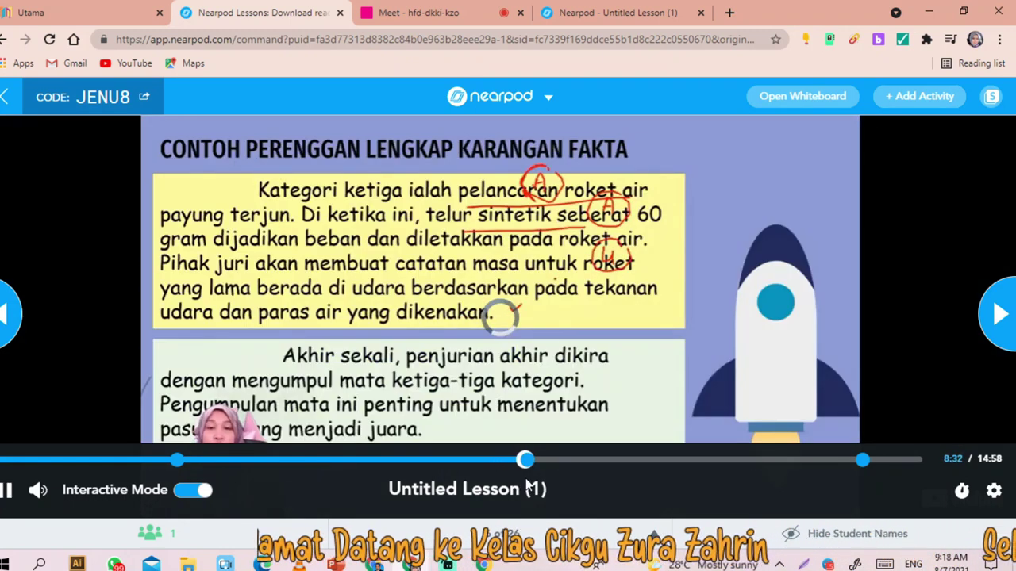
- Play to the second question, check the student view, then skip the video's end to the PPDAKU worksheet
{"action": "left_click", "coordinate": [472, 361]}
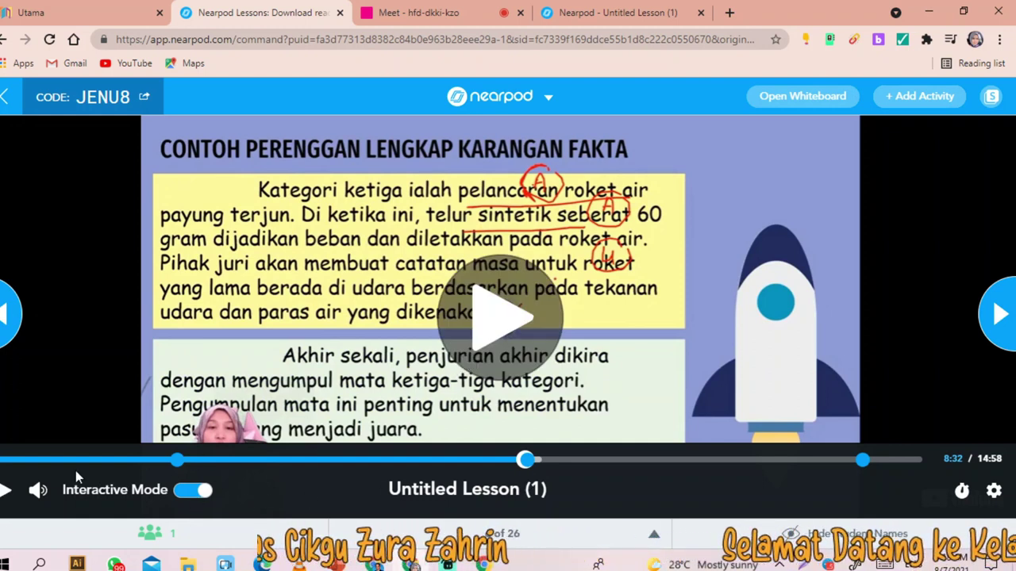
{"action": "left_click", "coordinate": [4, 490]}
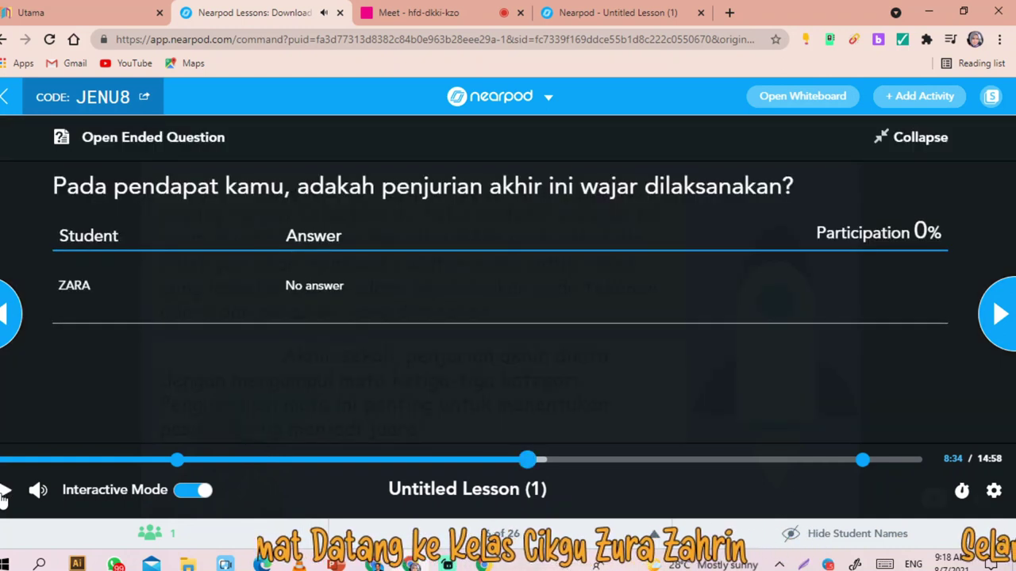
{"action": "left_click", "coordinate": [607, 13]}
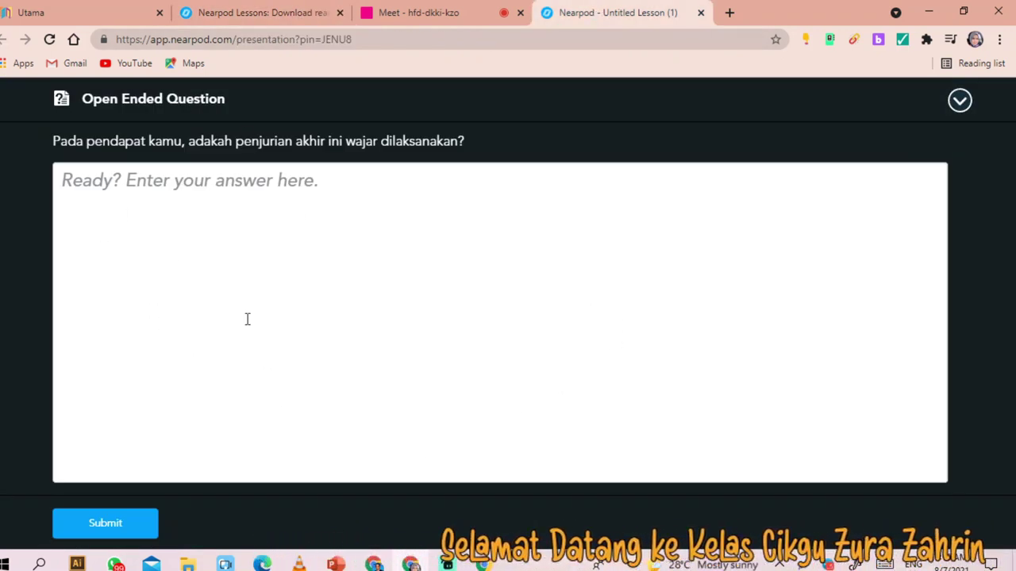
{"action": "left_click", "coordinate": [284, 16]}
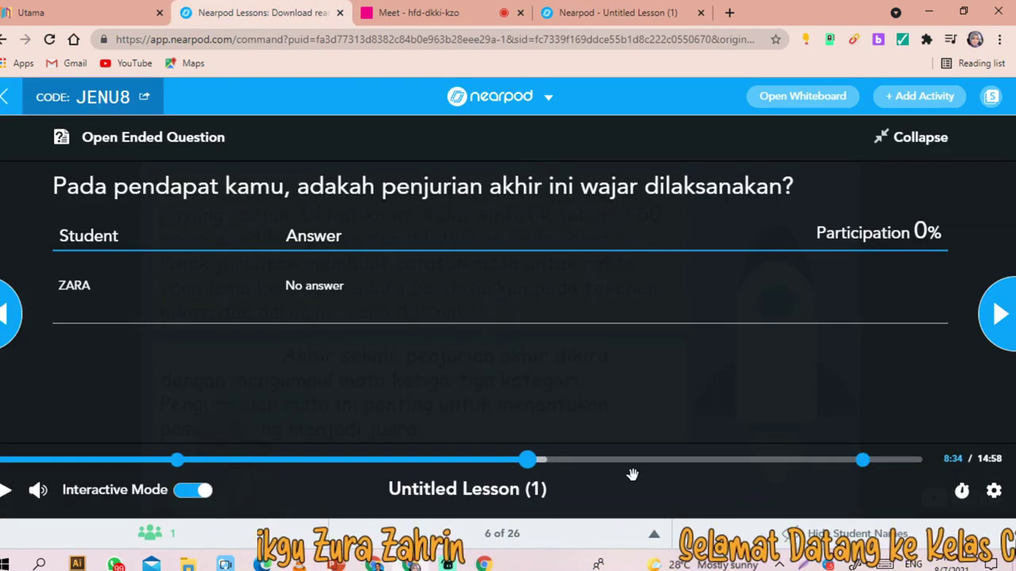
{"action": "left_click_drag", "start_coordinate": [541, 464], "coordinate": [939, 443]}
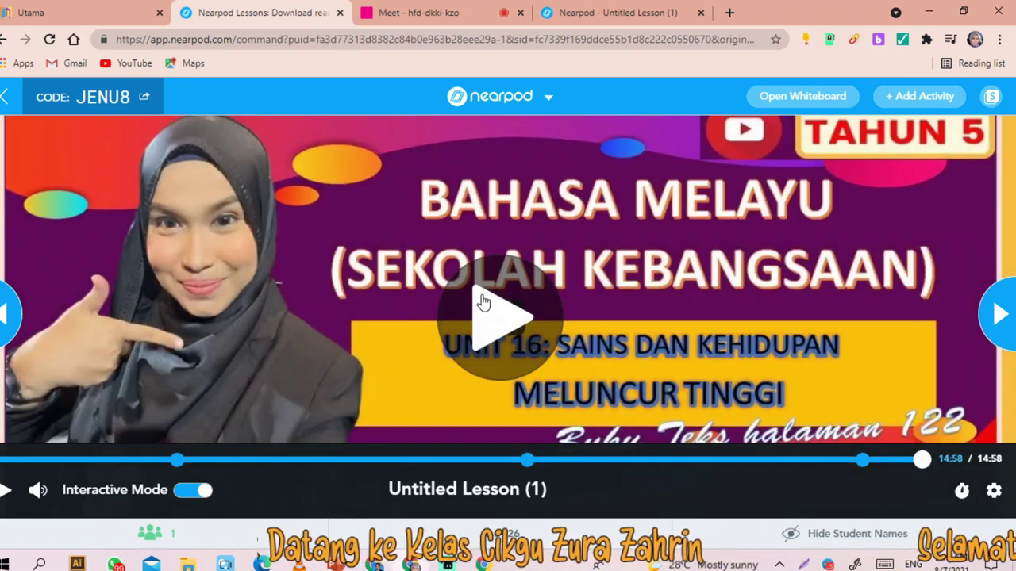
{"action": "left_click", "coordinate": [1002, 313]}
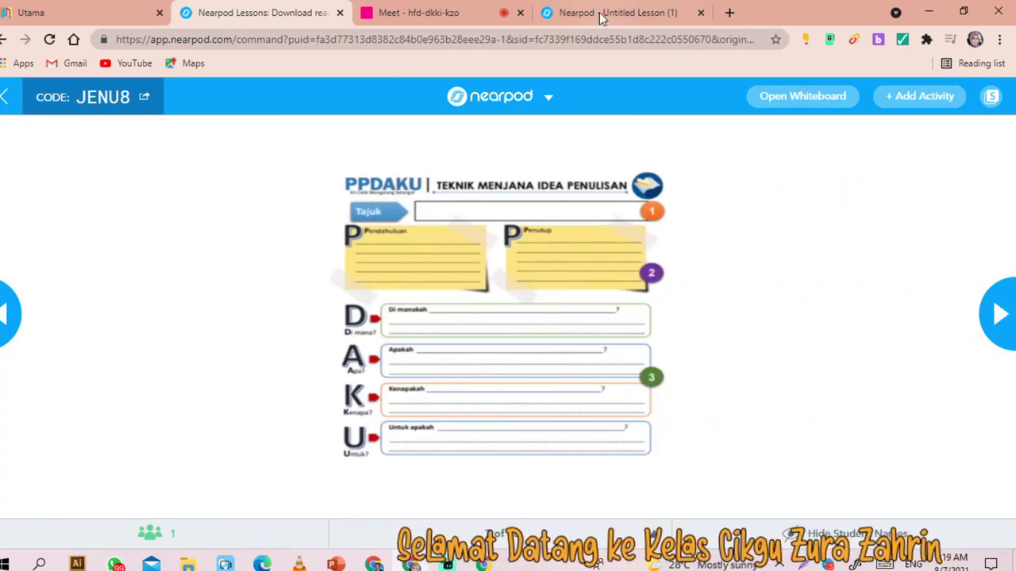
- Advance past the rocket outline slide to slide 11 of 26, the Perak Darul Ridzuan Wikipedia page
{"action": "left_click", "coordinate": [601, 12]}
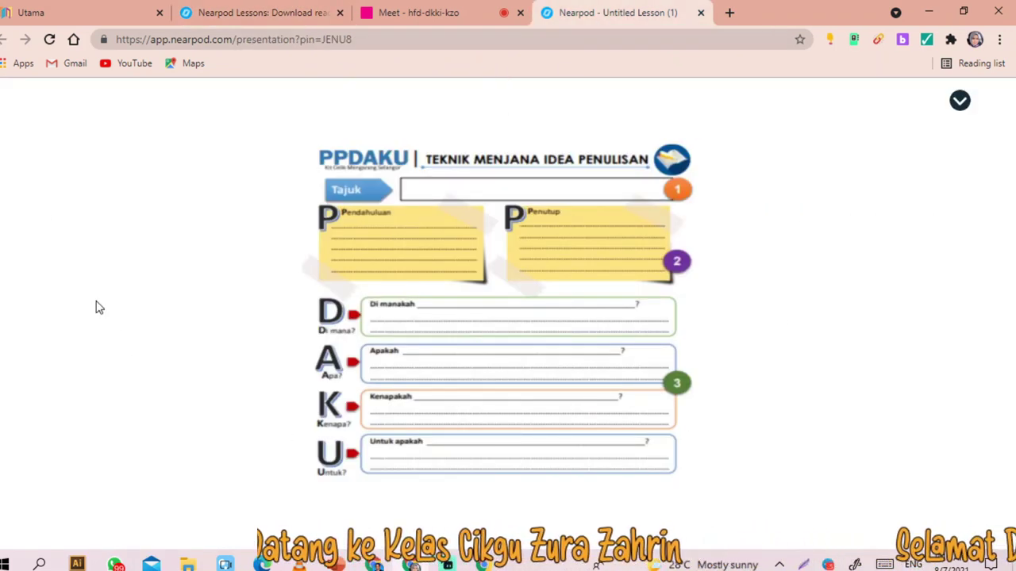
{"action": "left_click", "coordinate": [252, 14]}
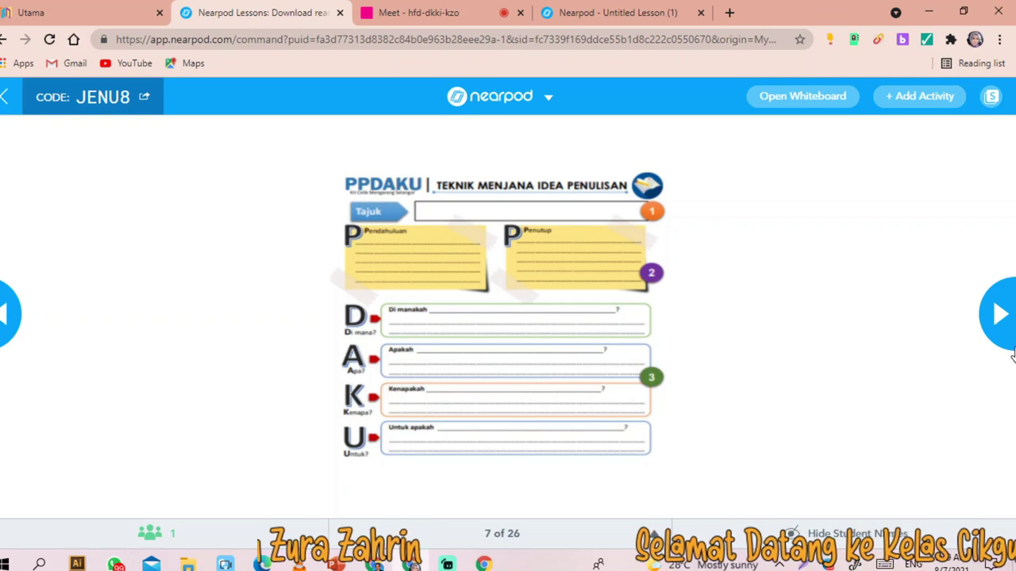
{"action": "left_click", "coordinate": [996, 315]}
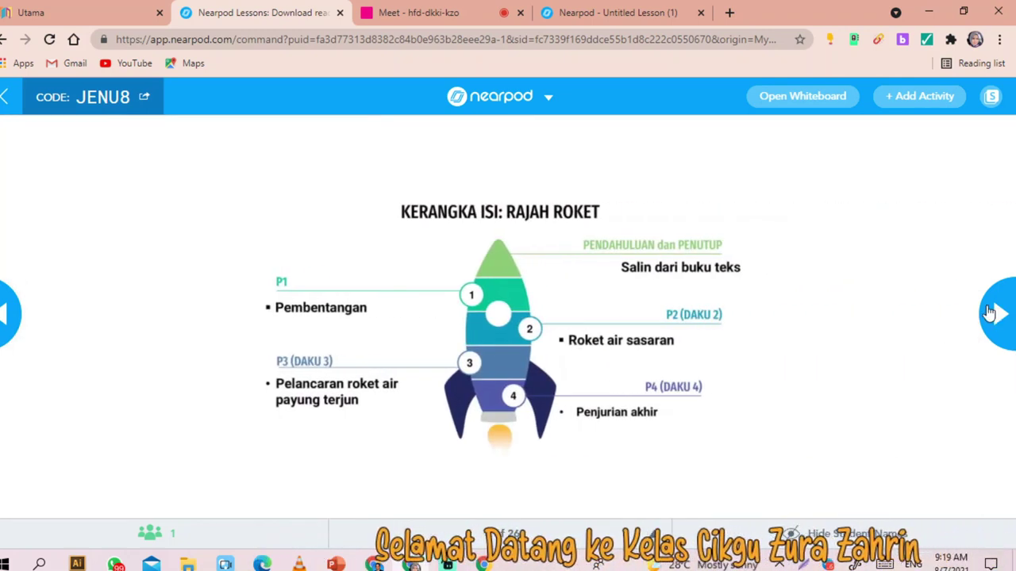
{"action": "left_click", "coordinate": [998, 315]}
{"action": "left_click", "coordinate": [999, 315]}
{"action": "left_click", "coordinate": [999, 316]}
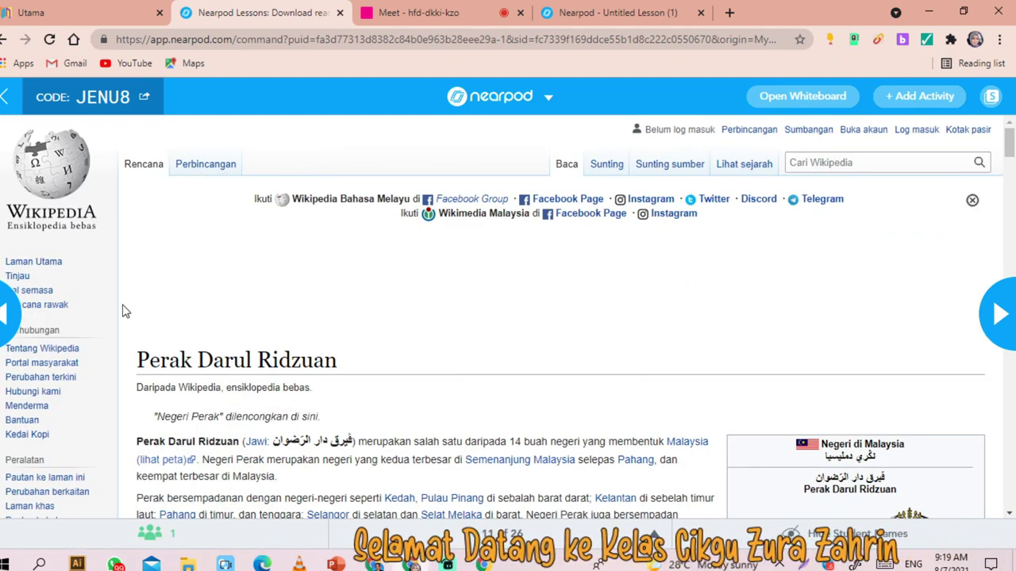
- Scroll through the embedded Perak Wikipedia article, then move on to slide 12, Contoh Format Karangan Fakta
{"action": "scroll", "coordinate": [127, 306], "scroll_direction": "down", "scroll_amount": 3}
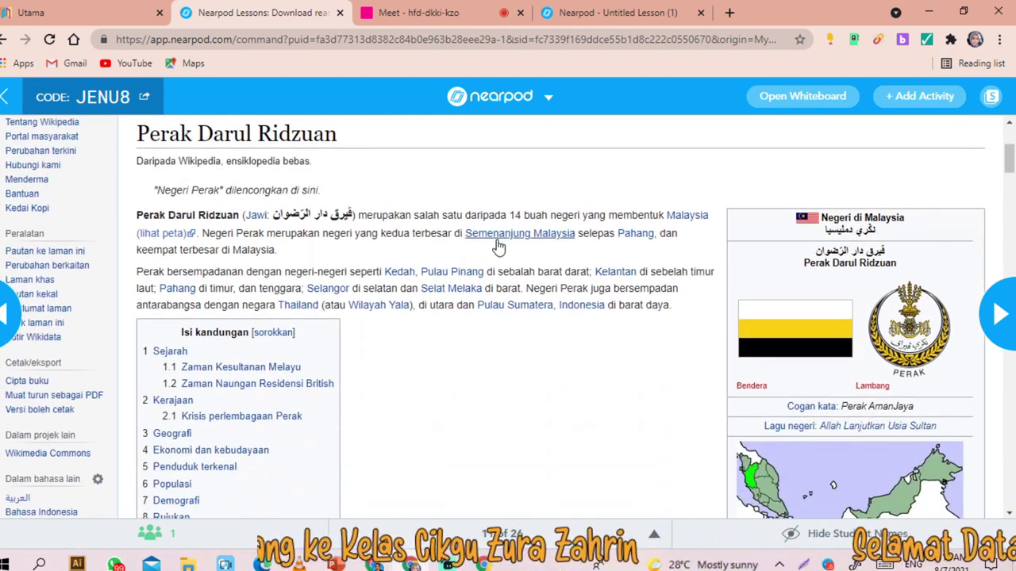
{"action": "scroll", "coordinate": [421, 309], "scroll_direction": "up", "scroll_amount": 2}
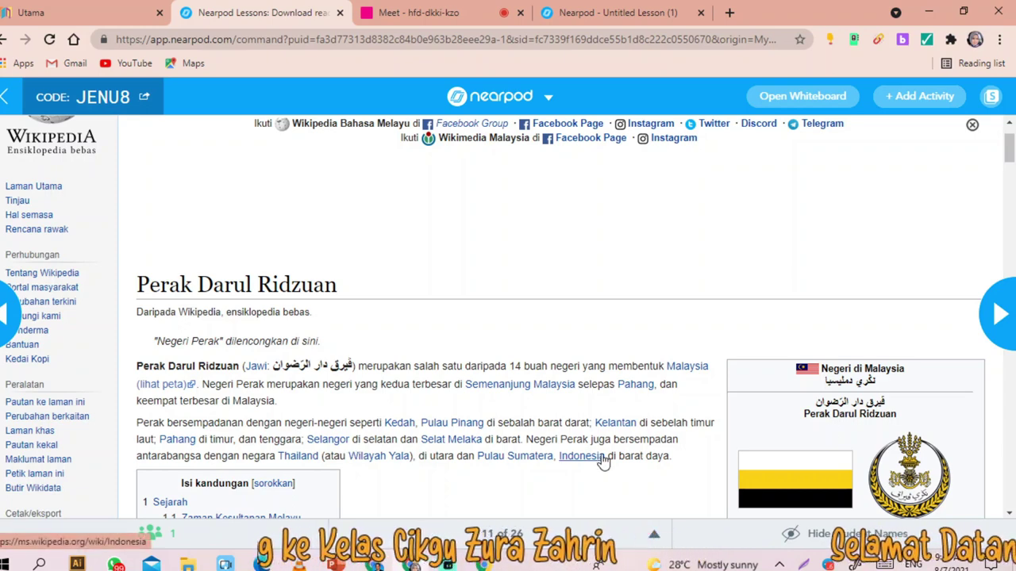
{"action": "scroll", "coordinate": [533, 386], "scroll_direction": "down", "scroll_amount": 6}
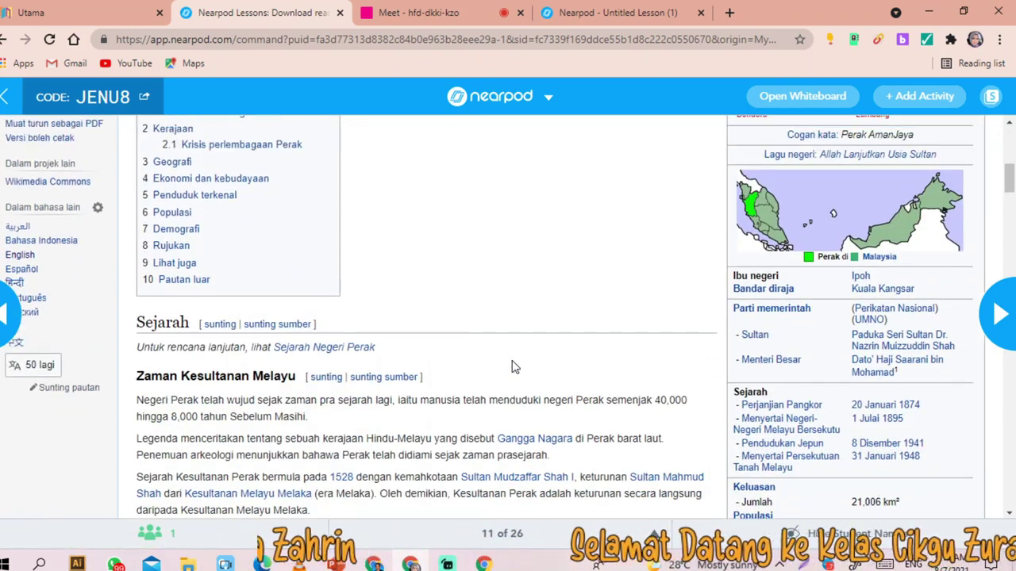
{"action": "scroll", "coordinate": [512, 366], "scroll_direction": "up", "scroll_amount": 5}
{"action": "scroll", "coordinate": [471, 388], "scroll_direction": "down", "scroll_amount": 2}
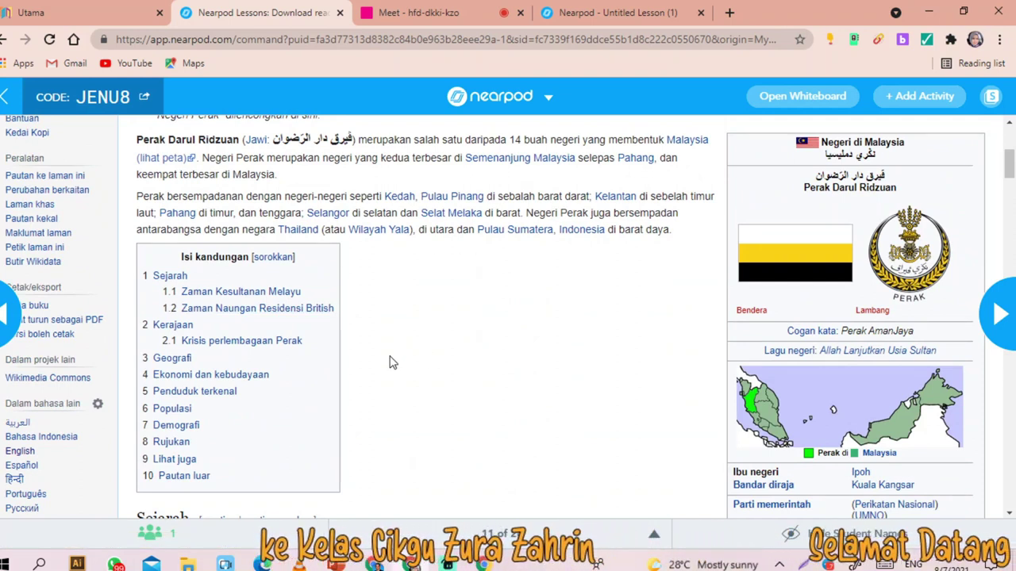
{"action": "scroll", "coordinate": [123, 251], "scroll_direction": "up", "scroll_amount": 3}
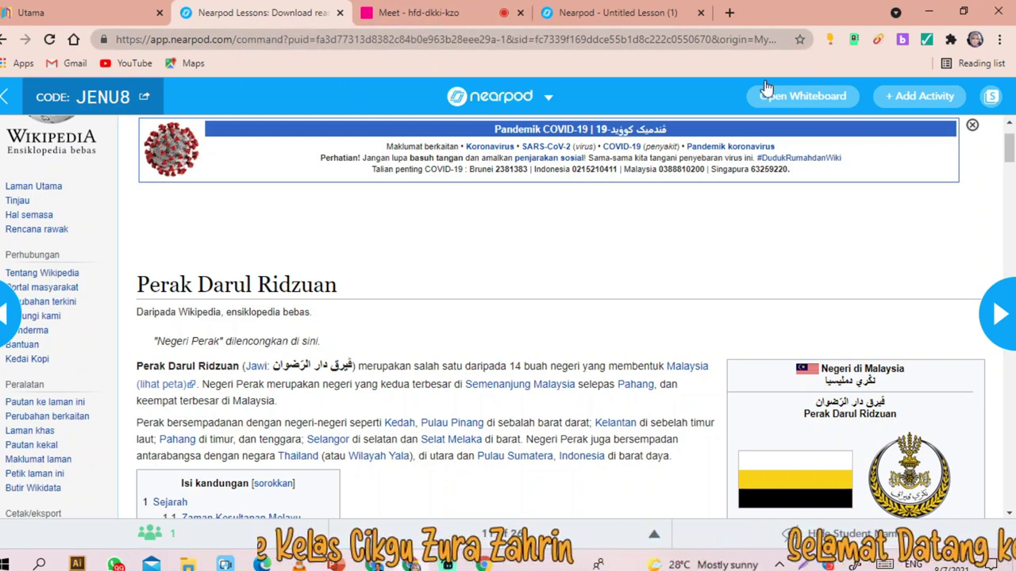
{"action": "left_click", "coordinate": [1000, 295]}
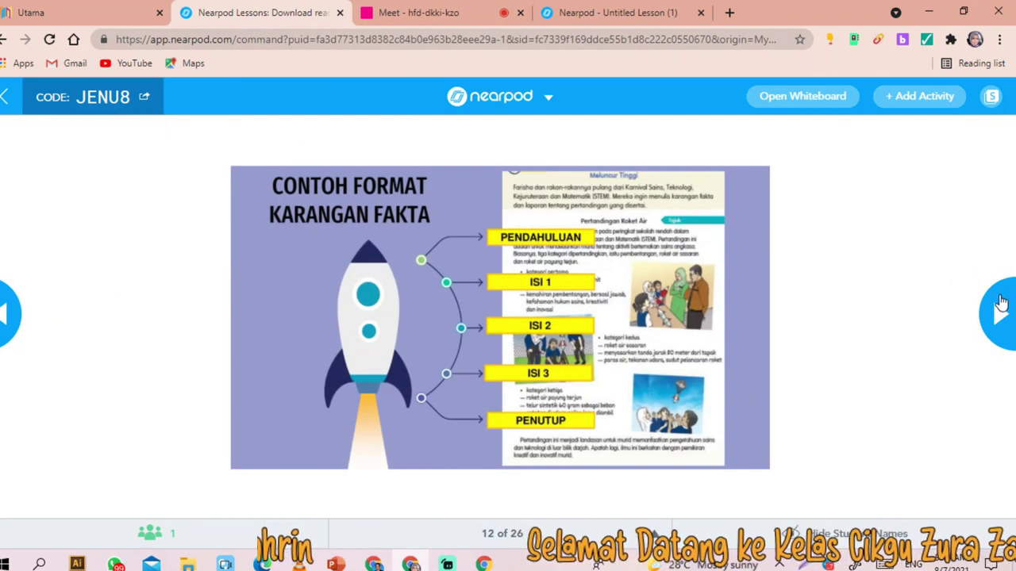
- Show the 3D lung model on slide 13, check it in the student tab, then advance to slide 14
{"action": "left_click", "coordinate": [1001, 307]}
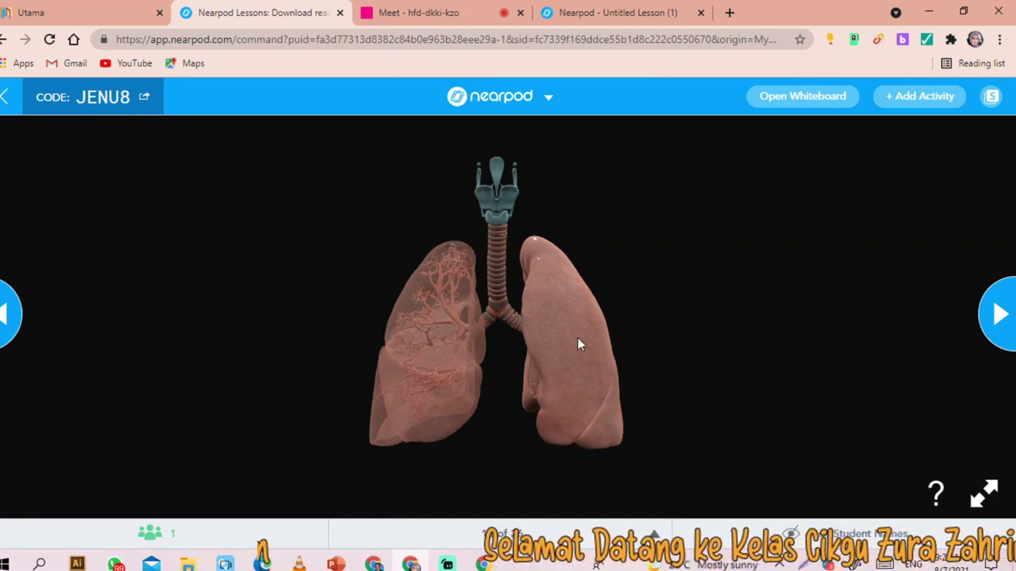
{"action": "scroll", "coordinate": [577, 336], "scroll_direction": "up", "scroll_amount": 3}
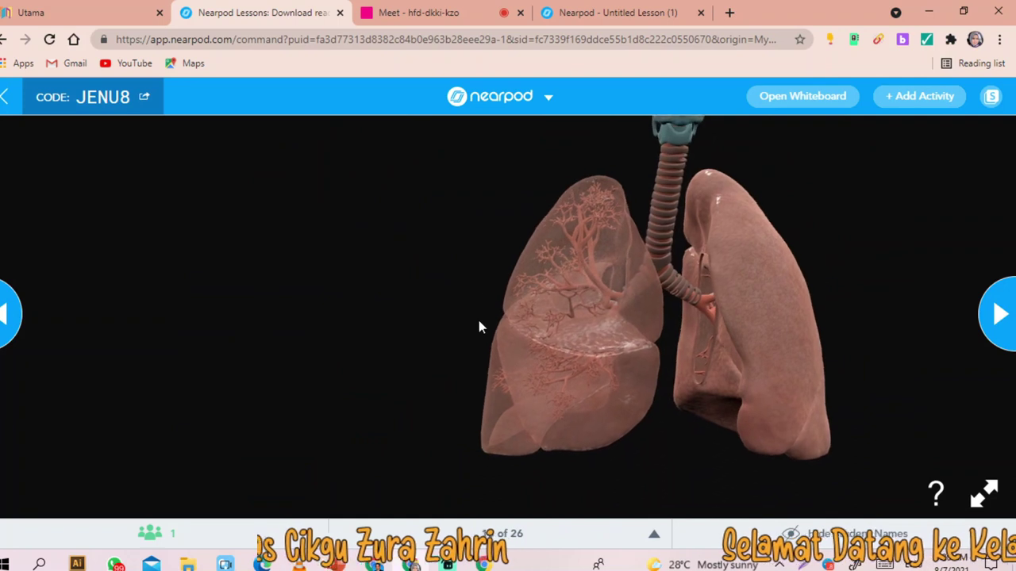
{"action": "left_click", "coordinate": [584, 13]}
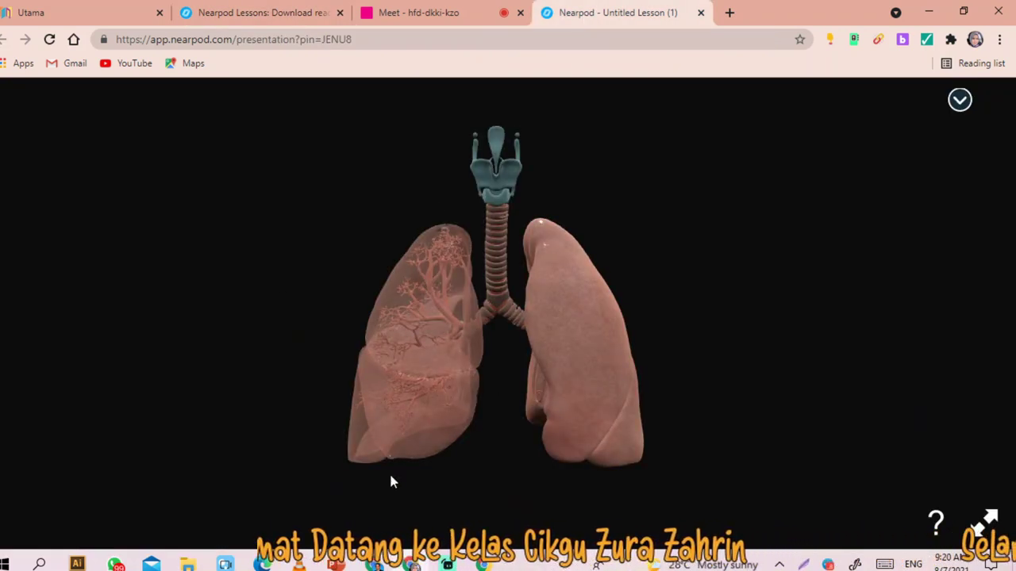
{"action": "left_click", "coordinate": [234, 13]}
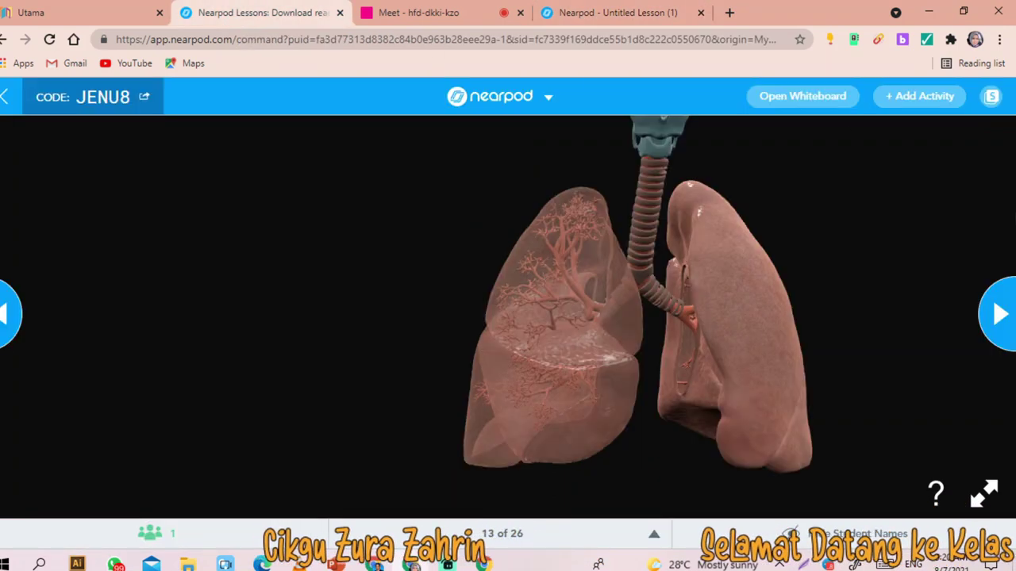
{"action": "left_click", "coordinate": [999, 309]}
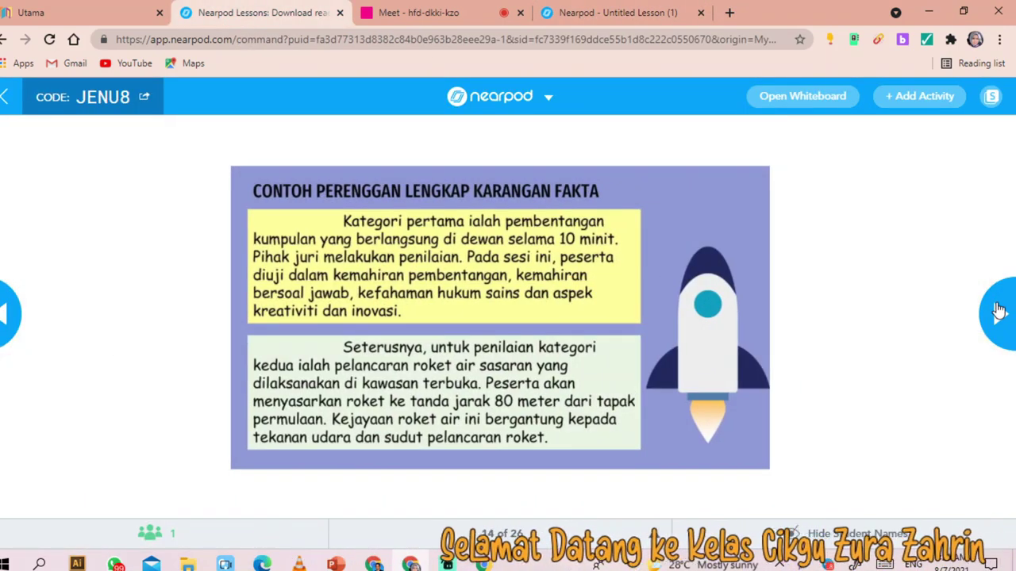
- Advance to the 360° panorama slide and turn the view onto the Petronas towers
{"action": "left_click", "coordinate": [999, 309]}
{"action": "left_click", "coordinate": [999, 309]}
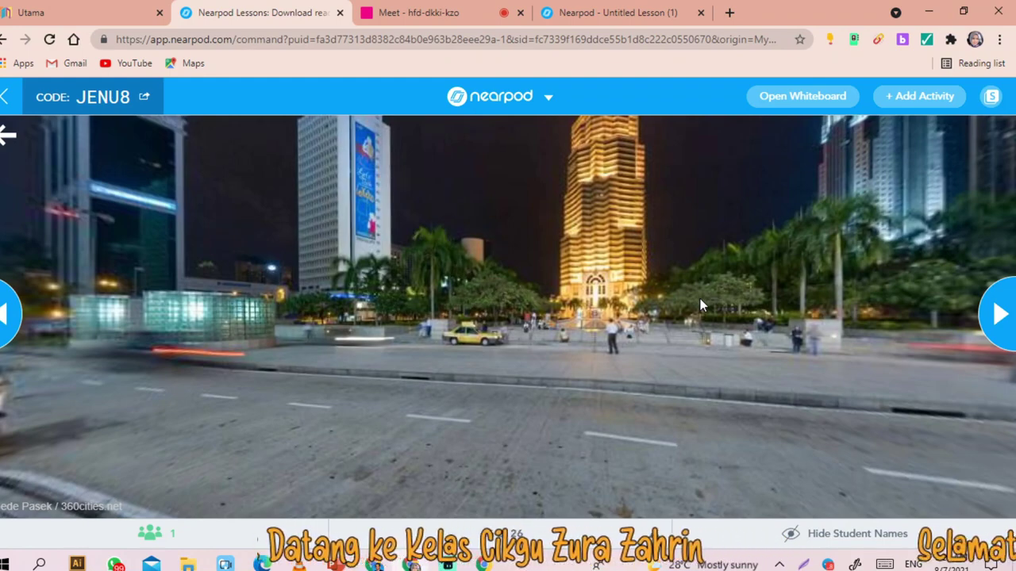
{"action": "left_click_drag", "start_coordinate": [527, 357], "coordinate": [923, 490]}
{"action": "left_click_drag", "start_coordinate": [682, 373], "coordinate": [906, 330]}
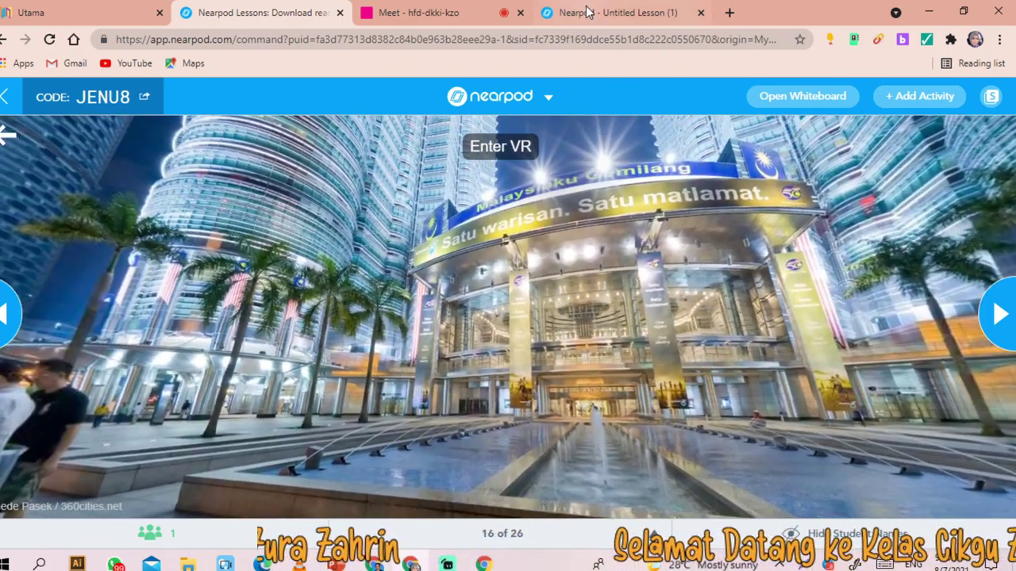
- Check the panorama in the student view, looking up at the twin towers, then return to the teacher view
{"action": "left_click", "coordinate": [586, 10]}
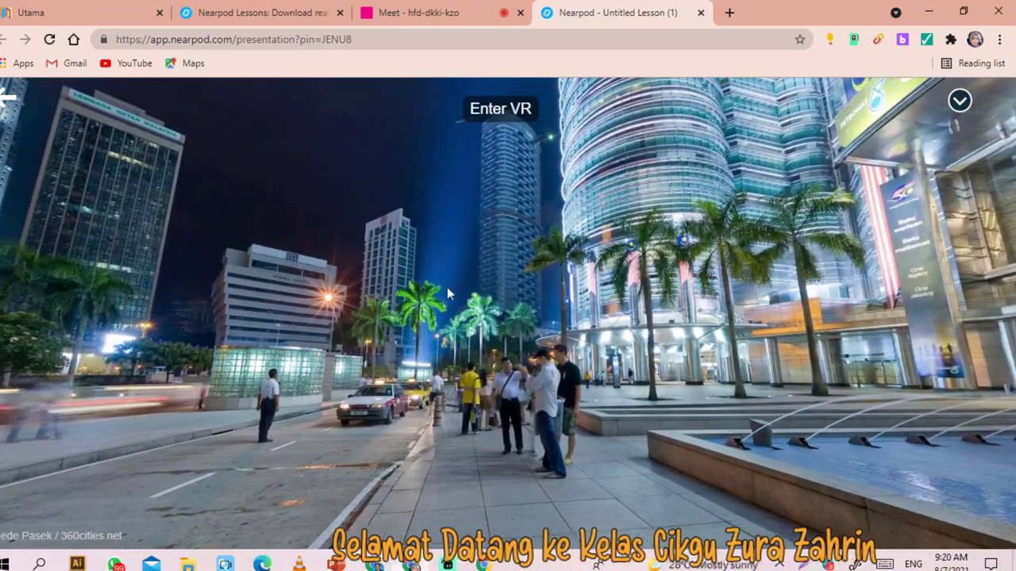
{"action": "left_click_drag", "start_coordinate": [449, 294], "coordinate": [460, 323]}
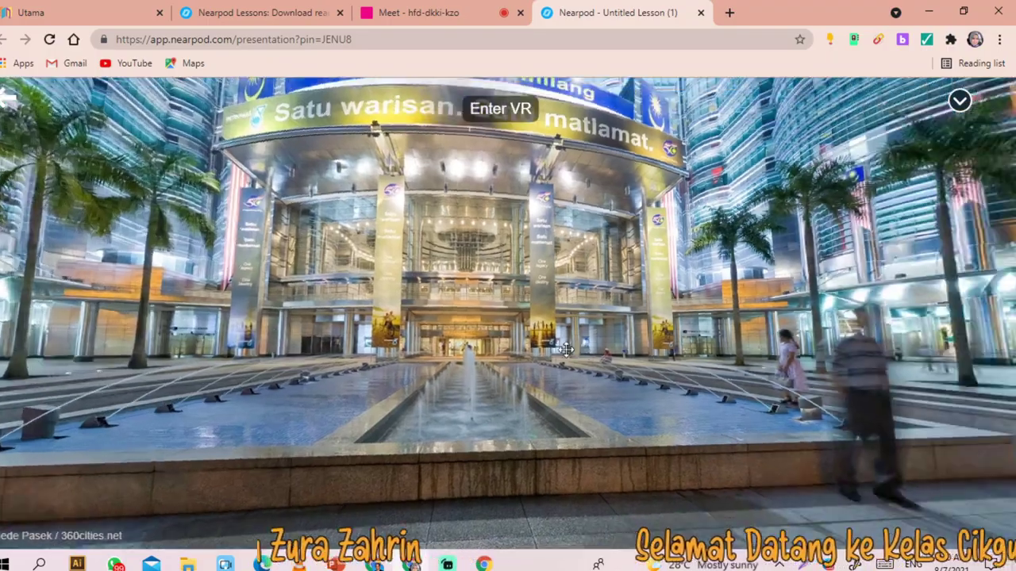
{"action": "left_click_drag", "start_coordinate": [565, 350], "coordinate": [970, 560]}
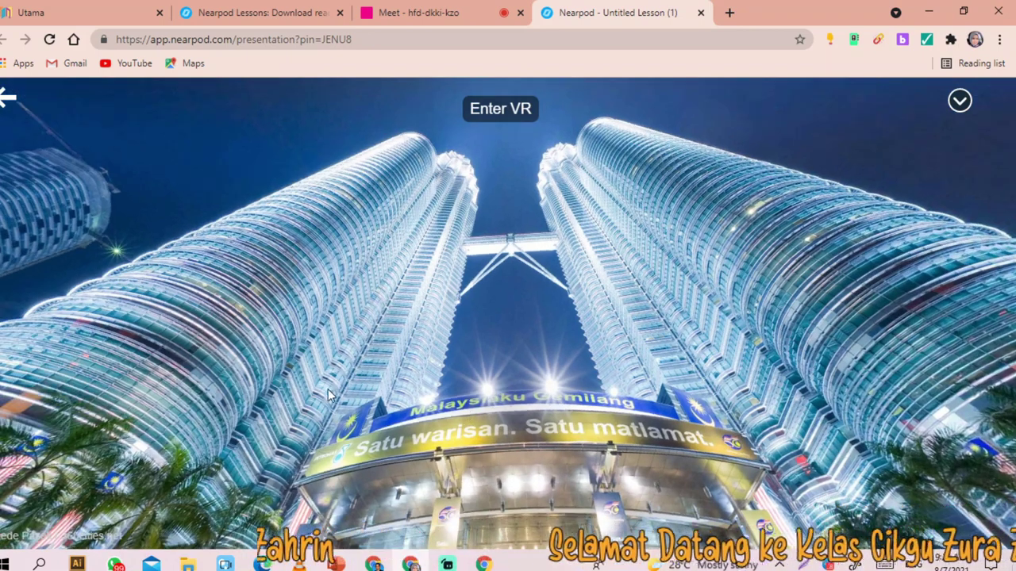
{"action": "left_click_drag", "start_coordinate": [330, 395], "coordinate": [314, 363]}
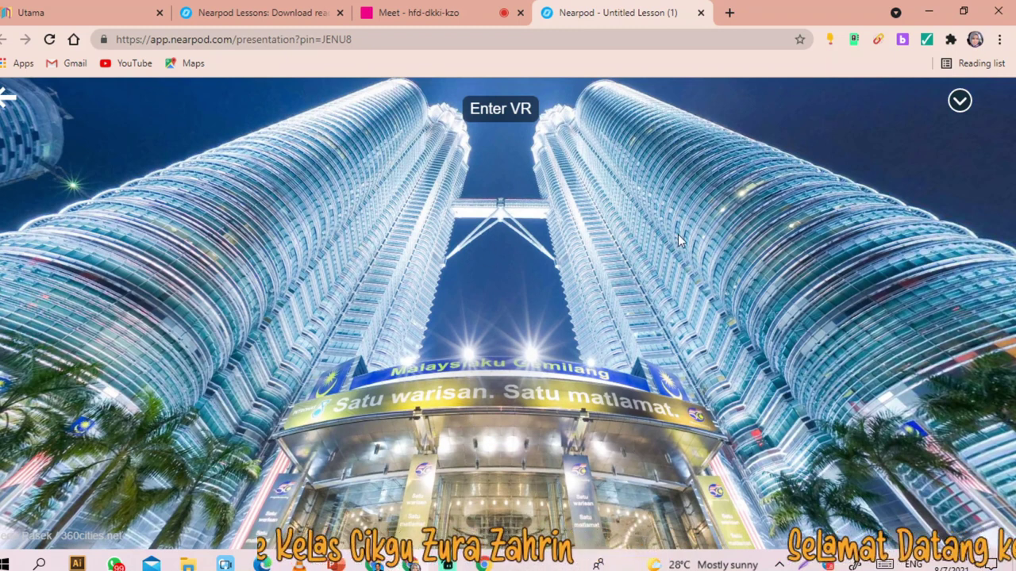
{"action": "left_click", "coordinate": [245, 21]}
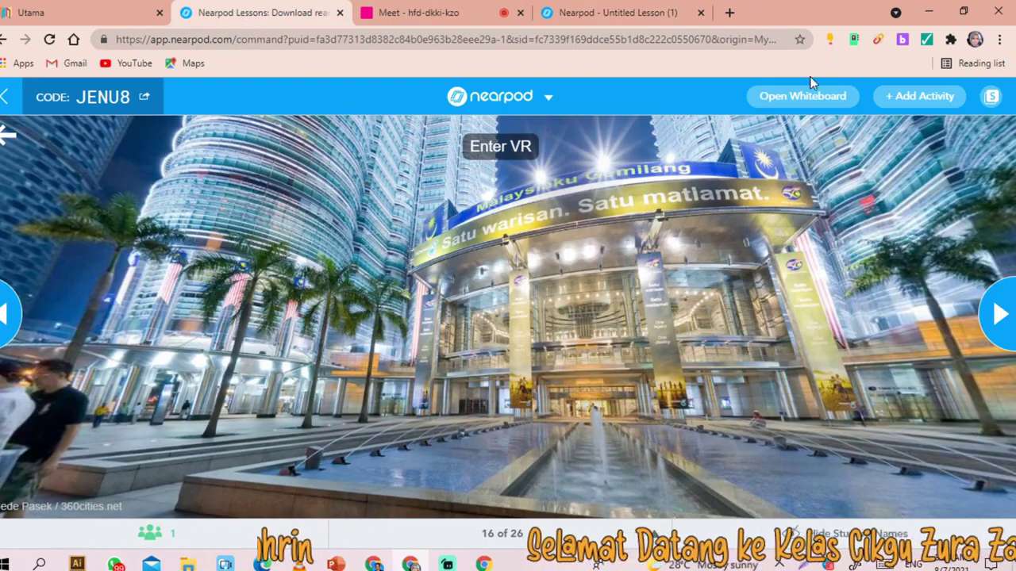
- Advance through the Laporan report slides to slide 22, the England Sway presentation
{"action": "left_click", "coordinate": [1000, 316]}
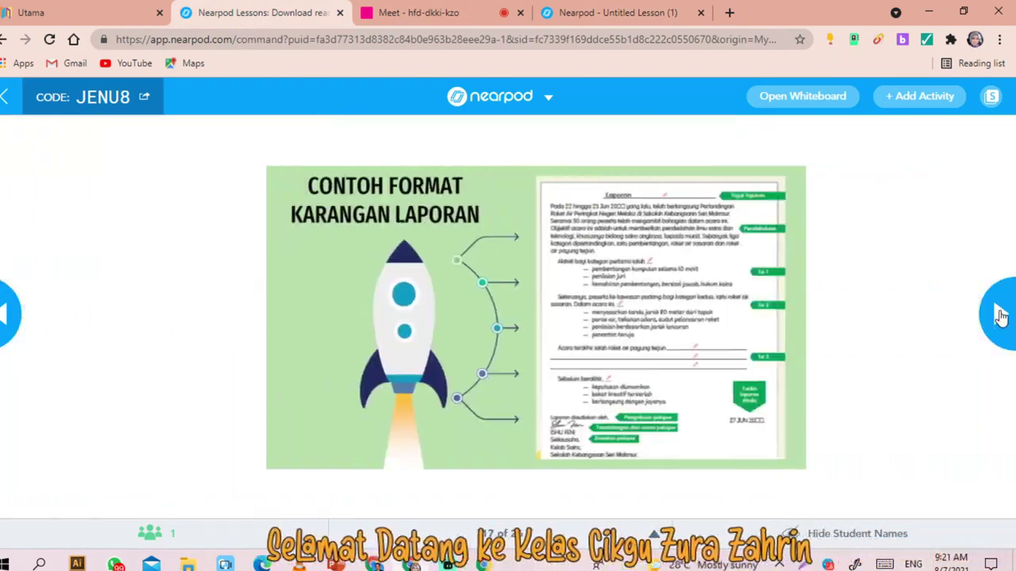
{"action": "left_click", "coordinate": [1000, 316]}
{"action": "left_click", "coordinate": [999, 316]}
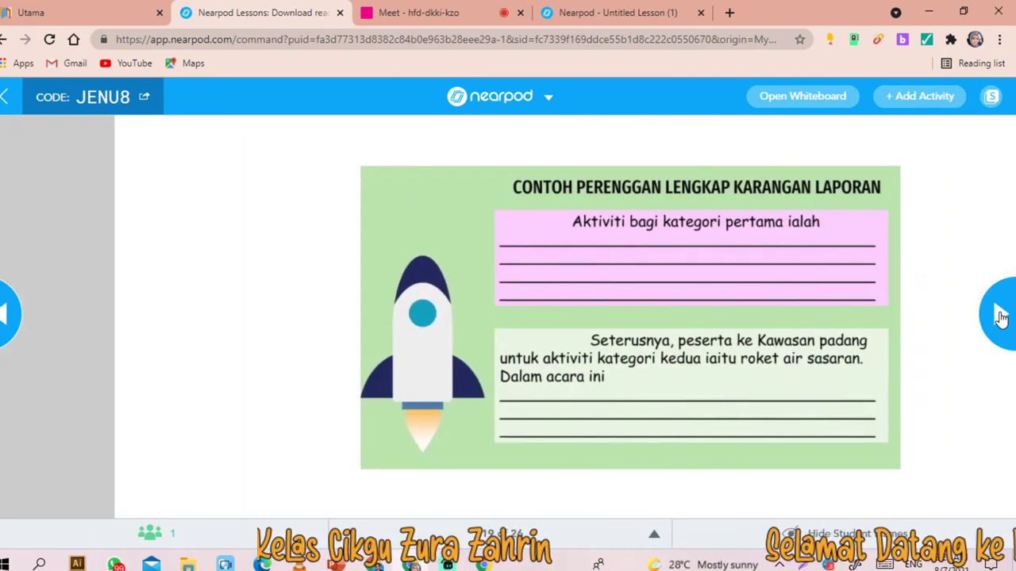
{"action": "left_click", "coordinate": [999, 316]}
{"action": "left_click", "coordinate": [1000, 316]}
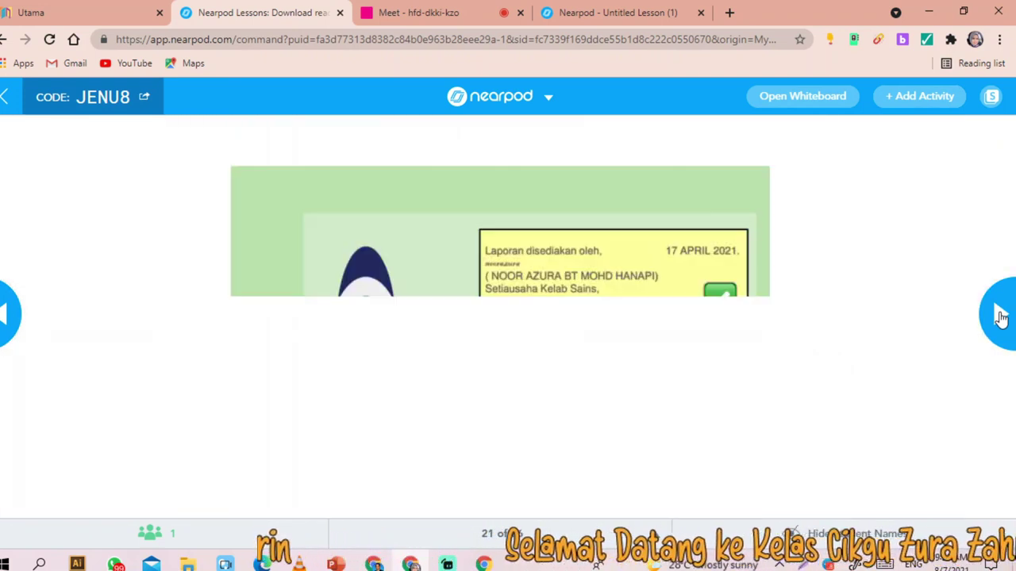
{"action": "left_click", "coordinate": [999, 316]}
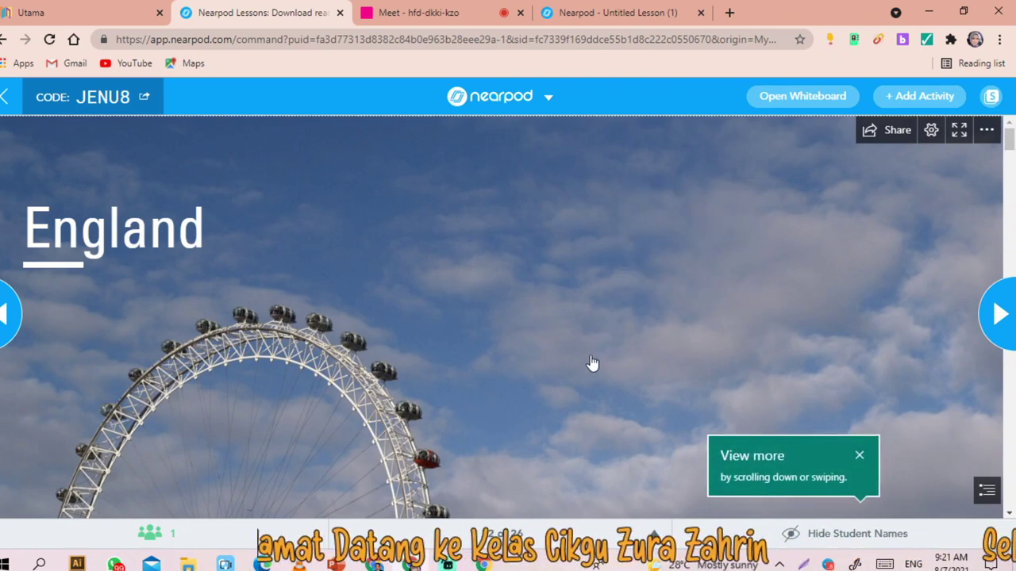
- Scroll down the England Sway through the Economy and Culture sections
{"action": "scroll", "coordinate": [523, 357], "scroll_direction": "down", "scroll_amount": 10}
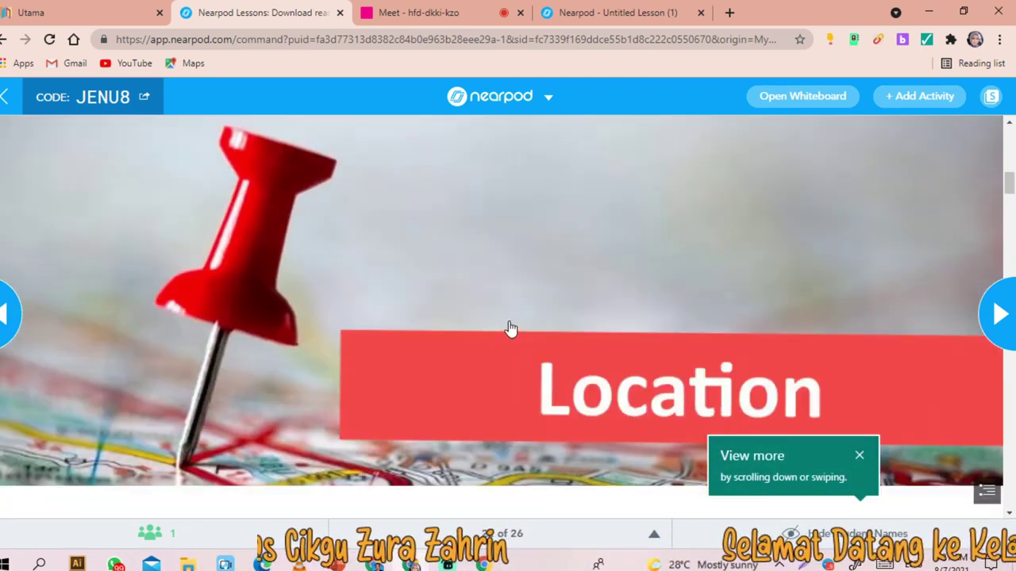
{"action": "scroll", "coordinate": [488, 295], "scroll_direction": "down", "scroll_amount": 15}
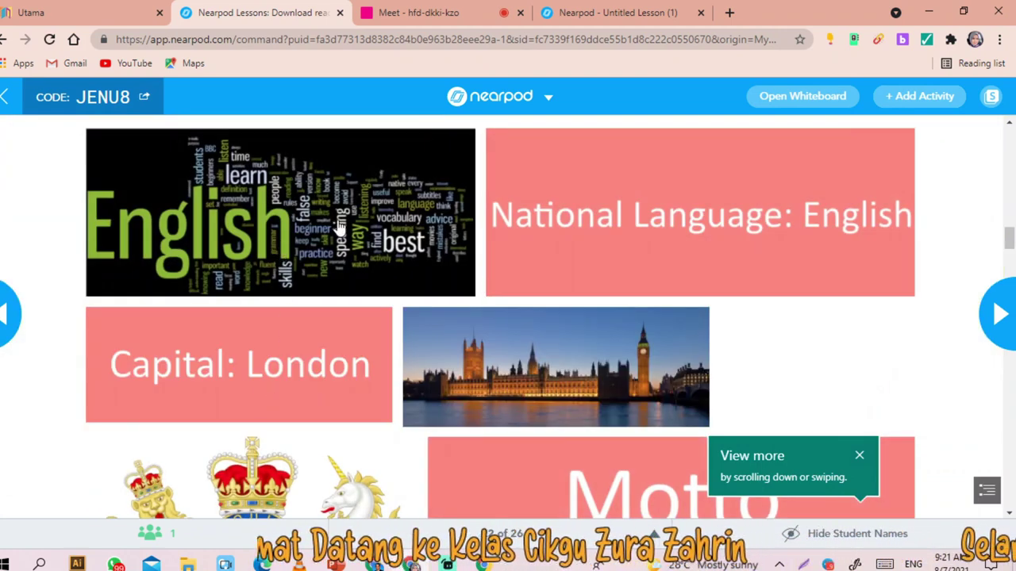
{"action": "scroll", "coordinate": [428, 343], "scroll_direction": "down", "scroll_amount": 15}
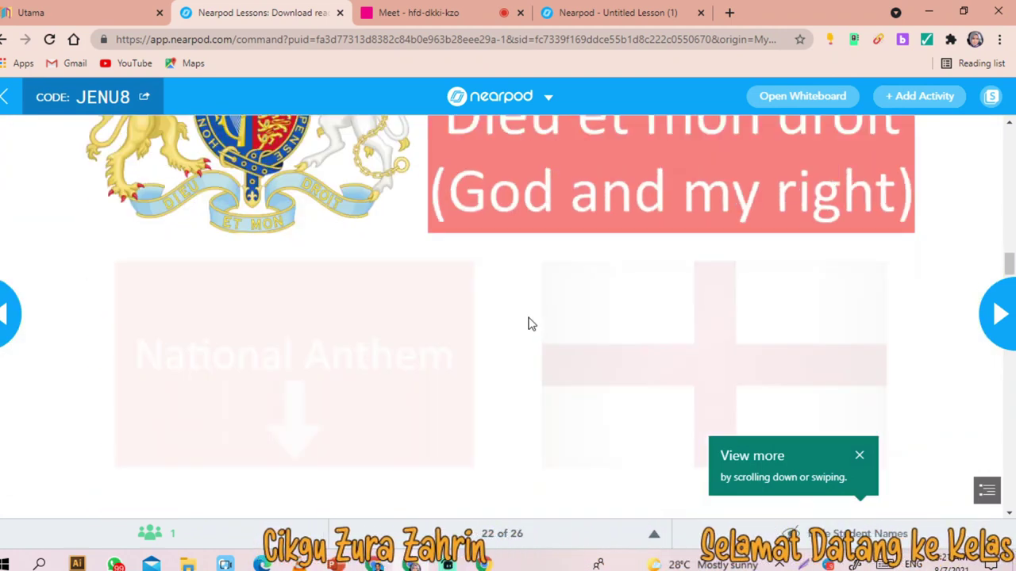
{"action": "scroll", "coordinate": [525, 317], "scroll_direction": "down", "scroll_amount": 10}
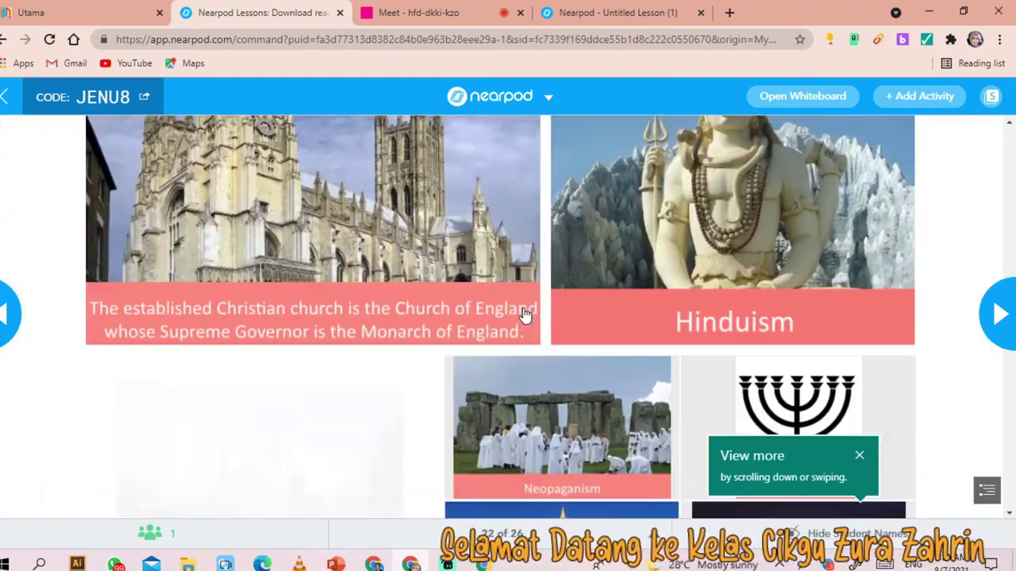
{"action": "scroll", "coordinate": [508, 333], "scroll_direction": "down", "scroll_amount": 9}
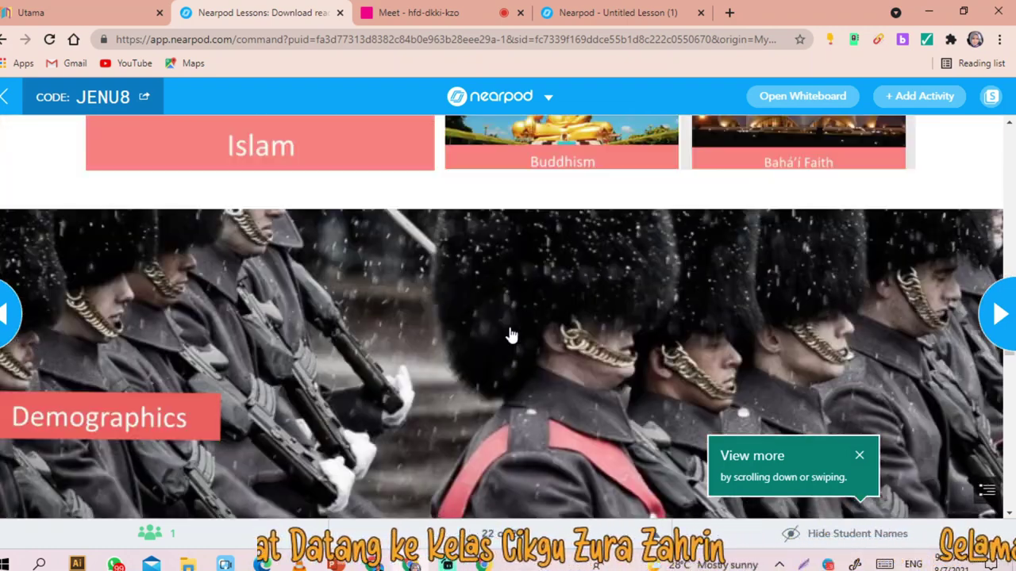
{"action": "scroll", "coordinate": [479, 294], "scroll_direction": "down", "scroll_amount": 10}
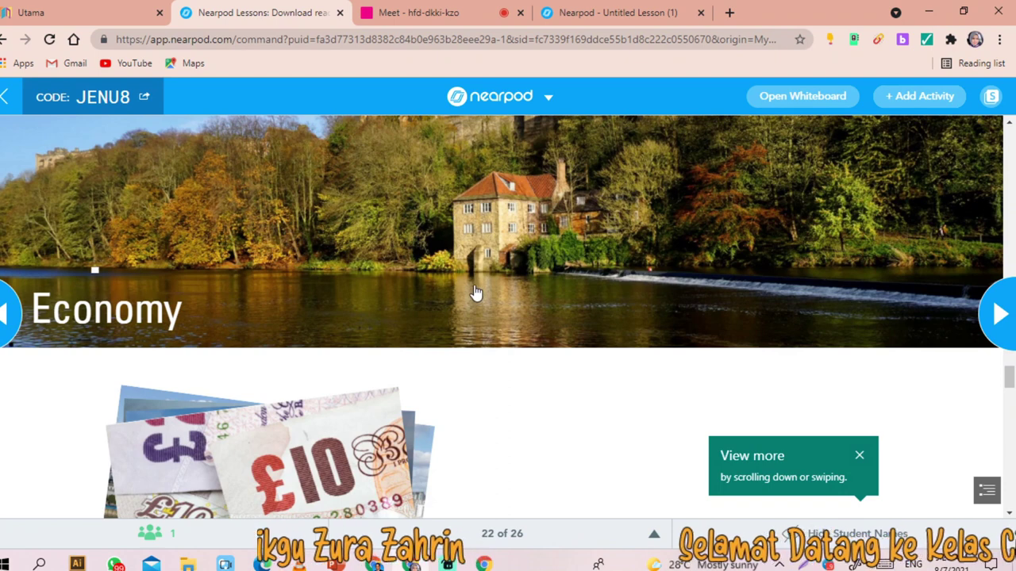
{"action": "scroll", "coordinate": [465, 282], "scroll_direction": "up", "scroll_amount": 2}
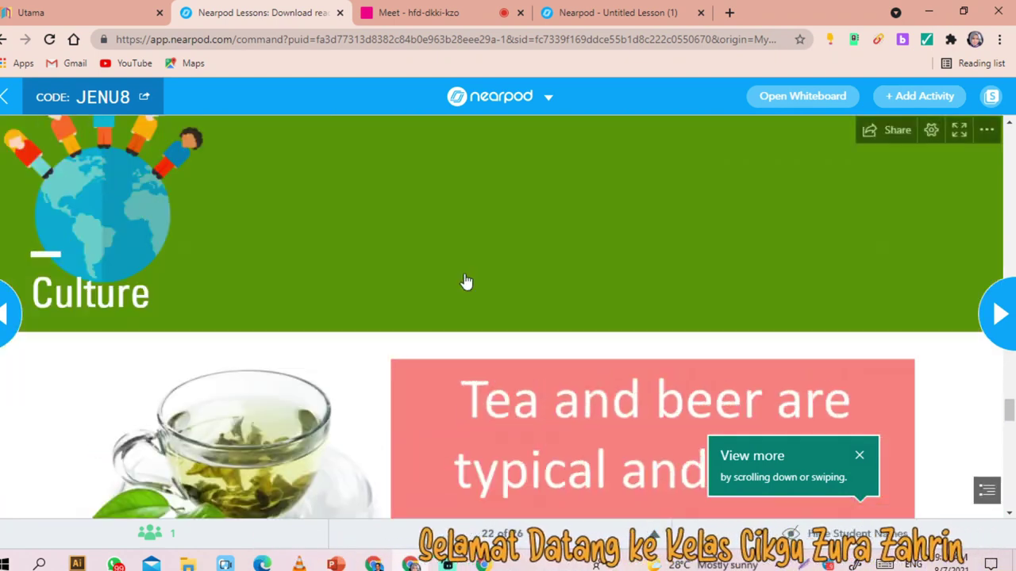
{"action": "scroll", "coordinate": [696, 252], "scroll_direction": "down", "scroll_amount": 15}
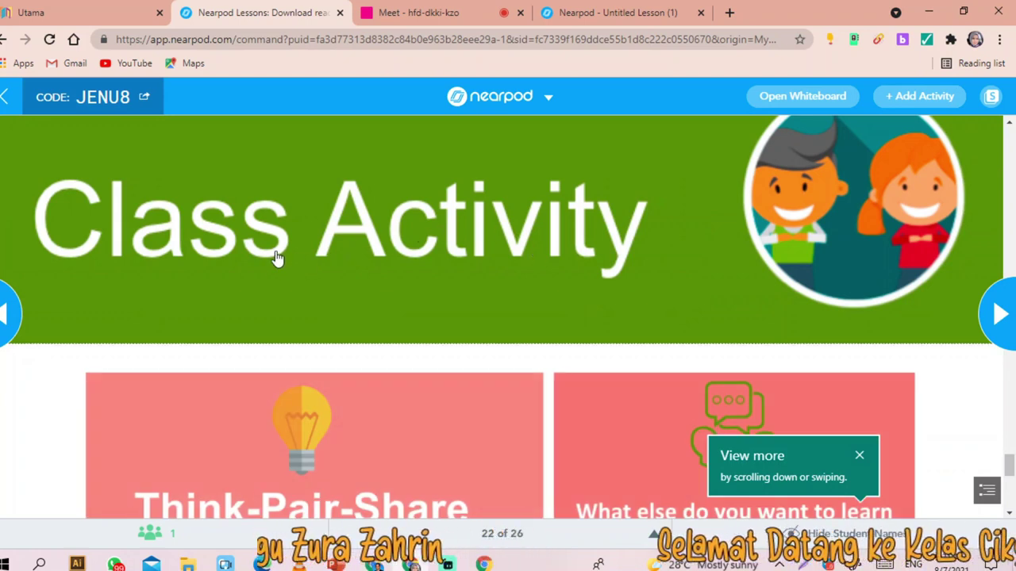
- Enlarge and close the Class Activity and Think-Pair-Share tiles
{"action": "left_click", "coordinate": [277, 258]}
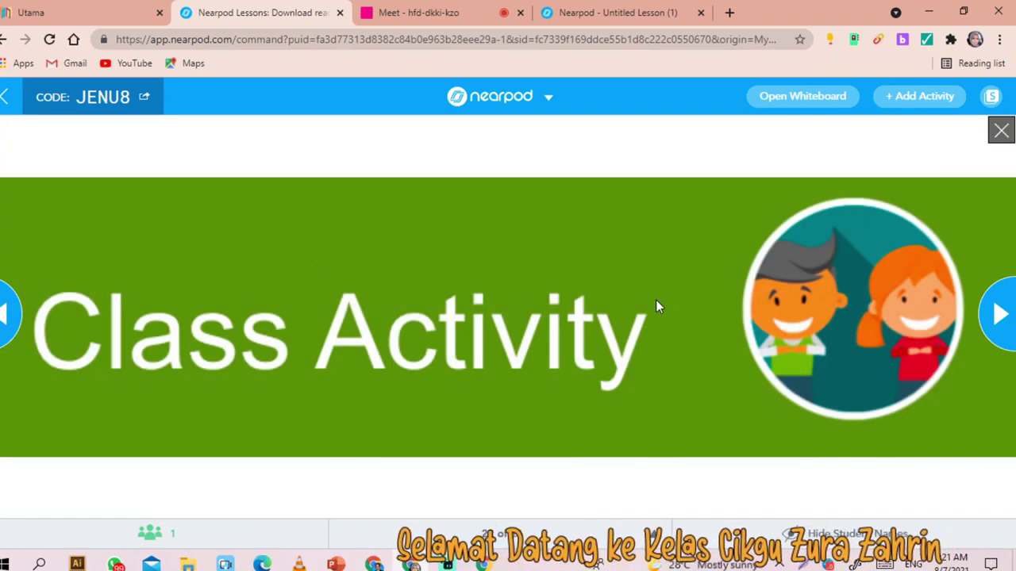
{"action": "left_click", "coordinate": [1001, 131]}
{"action": "scroll", "coordinate": [608, 307], "scroll_direction": "down", "scroll_amount": 3}
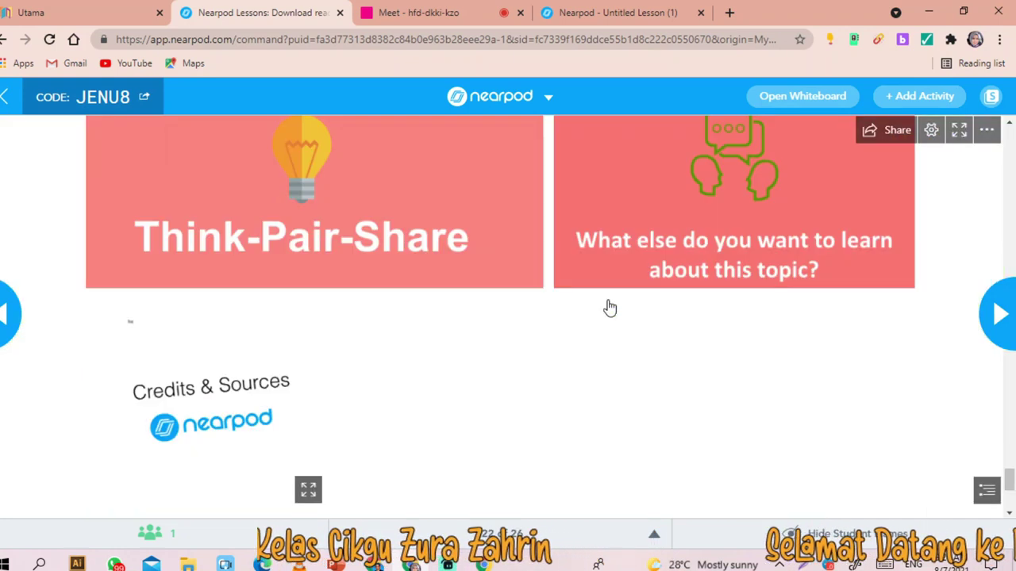
{"action": "left_click", "coordinate": [296, 213]}
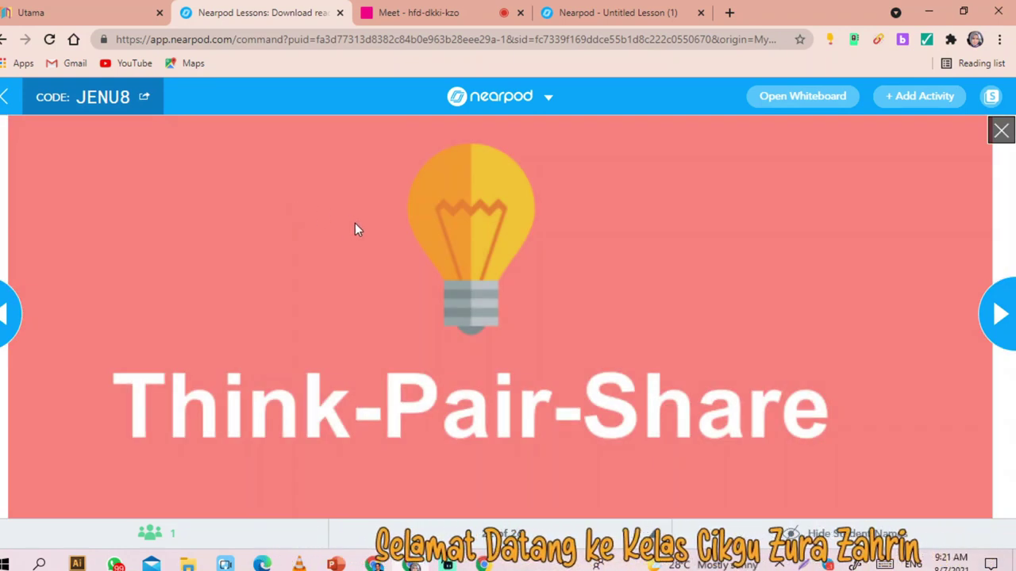
{"action": "left_click", "coordinate": [1001, 131]}
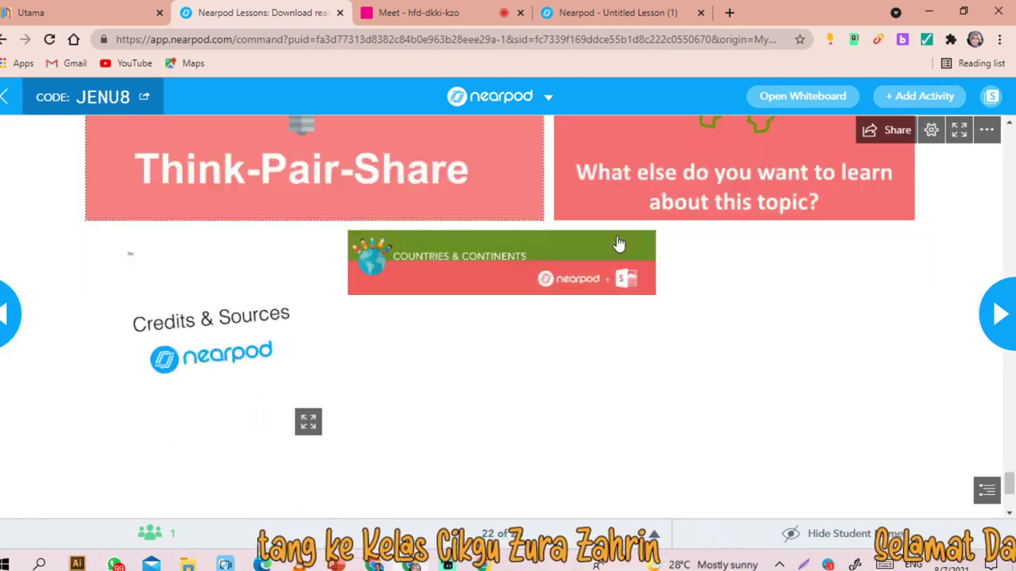
- Scroll back up the Sway to its England title
{"action": "scroll", "coordinate": [615, 244], "scroll_direction": "down", "scroll_amount": 2}
{"action": "scroll", "coordinate": [615, 246], "scroll_direction": "up", "scroll_amount": 3}
{"action": "scroll", "coordinate": [614, 248], "scroll_direction": "up", "scroll_amount": 10}
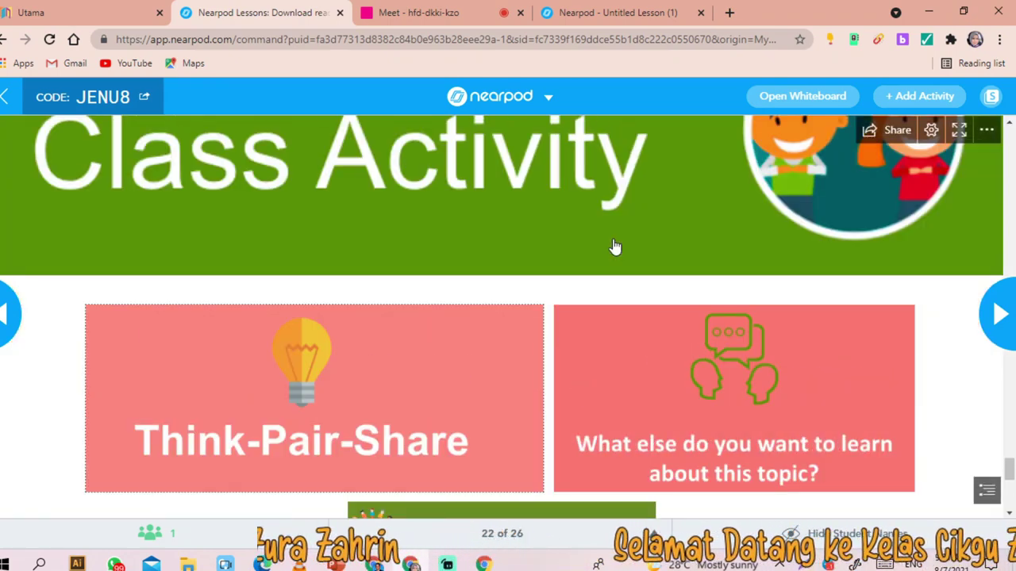
{"action": "scroll", "coordinate": [920, 295], "scroll_direction": "down", "scroll_amount": 10}
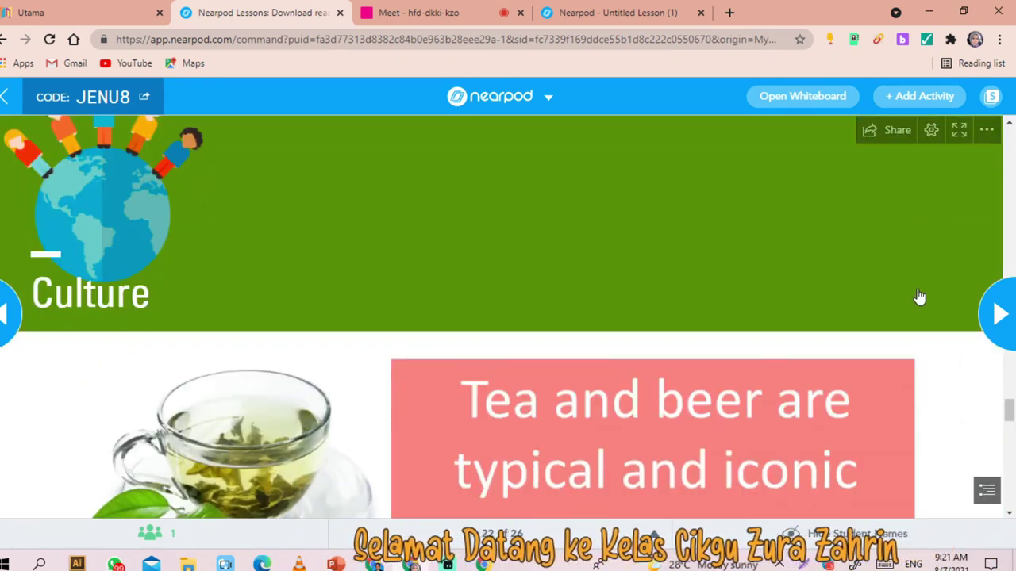
{"action": "scroll", "coordinate": [921, 296], "scroll_direction": "down", "scroll_amount": 2}
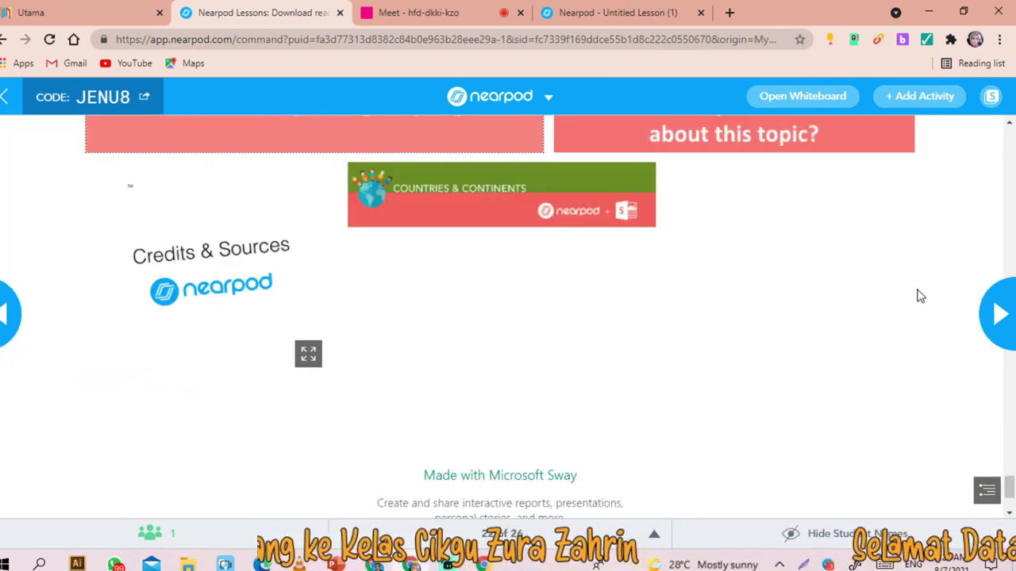
{"action": "scroll", "coordinate": [920, 296], "scroll_direction": "down", "scroll_amount": 1}
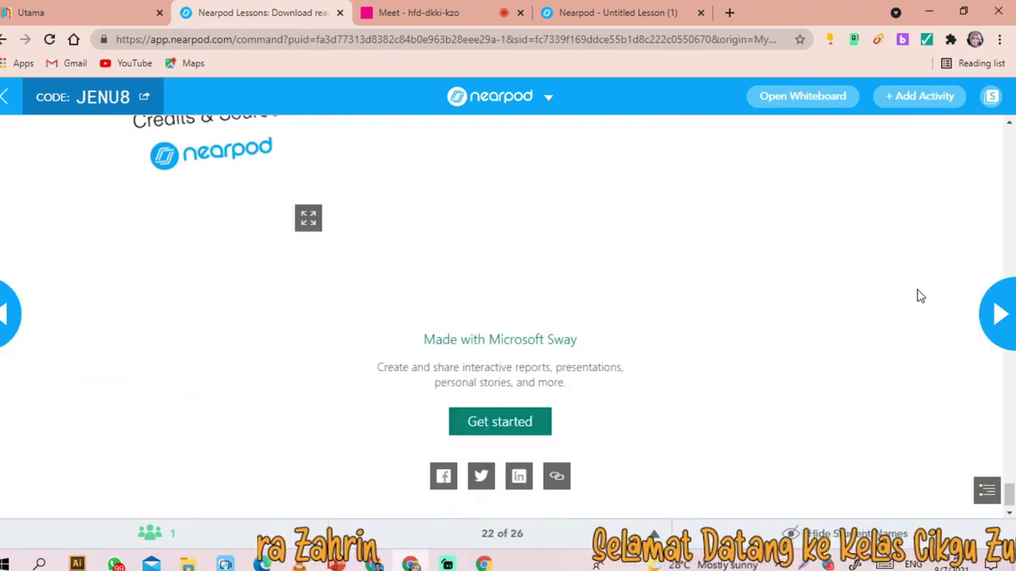
{"action": "scroll", "coordinate": [920, 296], "scroll_direction": "up", "scroll_amount": 13}
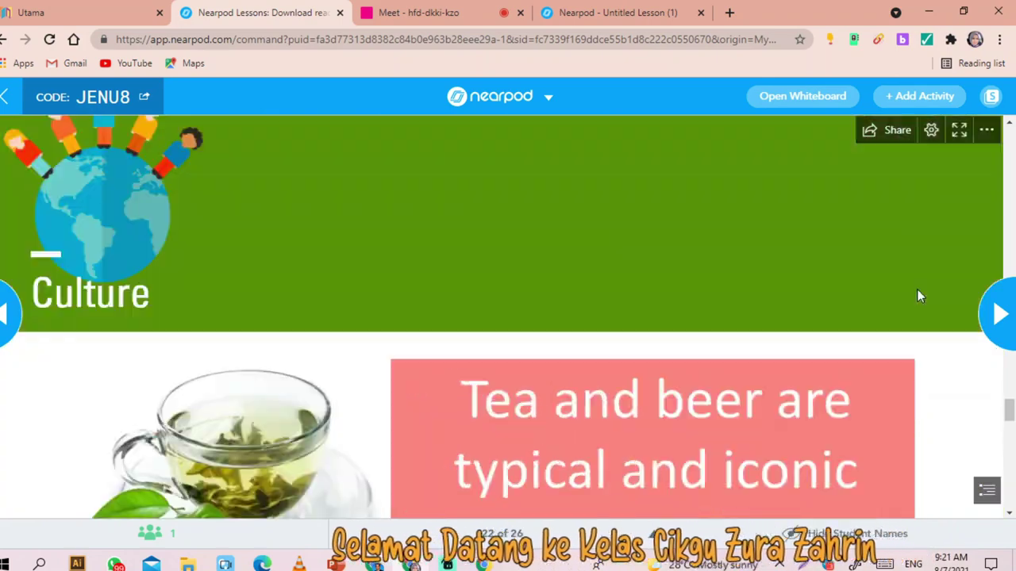
{"action": "scroll", "coordinate": [921, 296], "scroll_direction": "up", "scroll_amount": 6}
{"action": "scroll", "coordinate": [920, 296], "scroll_direction": "down", "scroll_amount": 3}
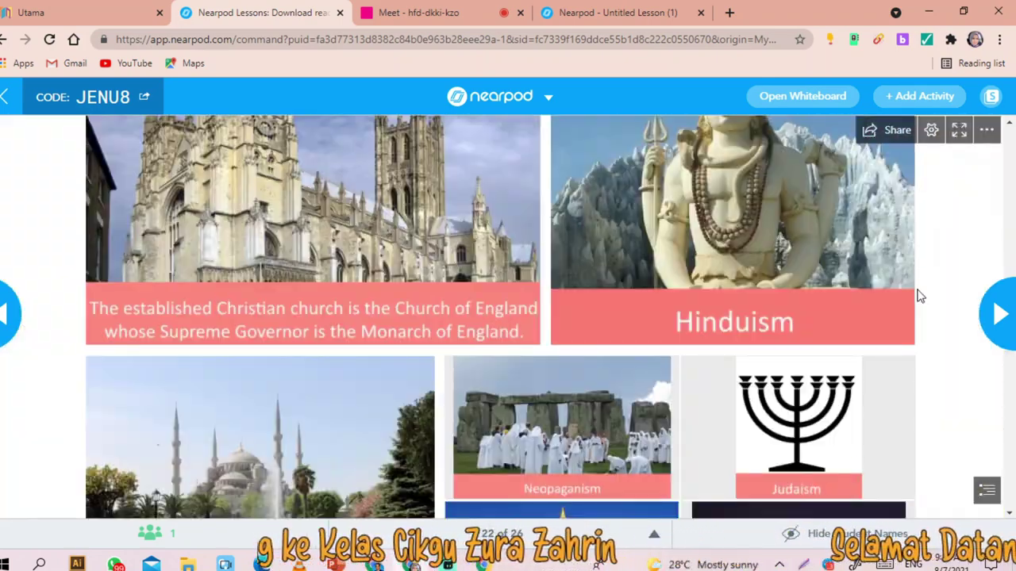
{"action": "scroll", "coordinate": [919, 295], "scroll_direction": "up", "scroll_amount": 12}
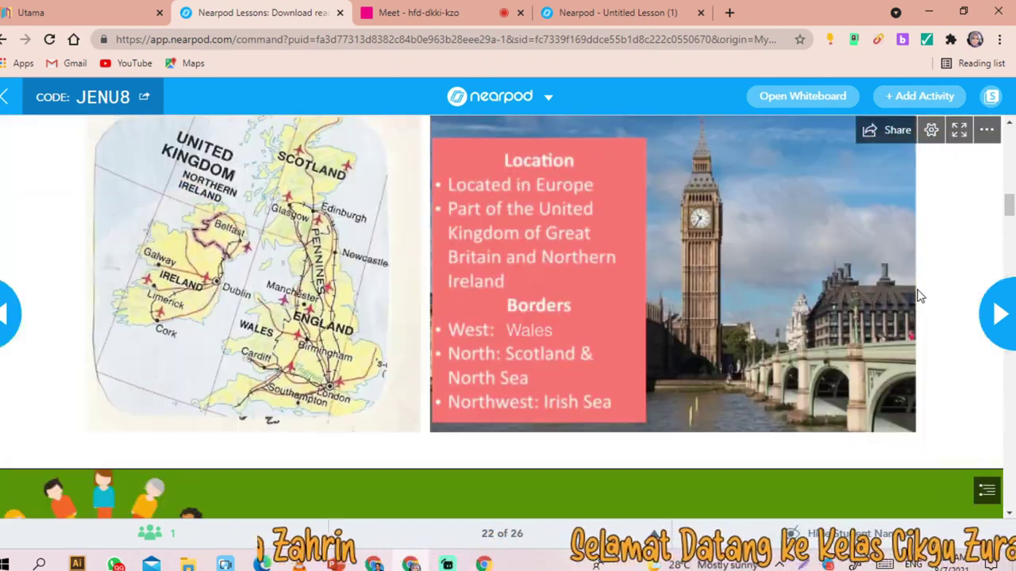
{"action": "scroll", "coordinate": [919, 296], "scroll_direction": "up", "scroll_amount": 10}
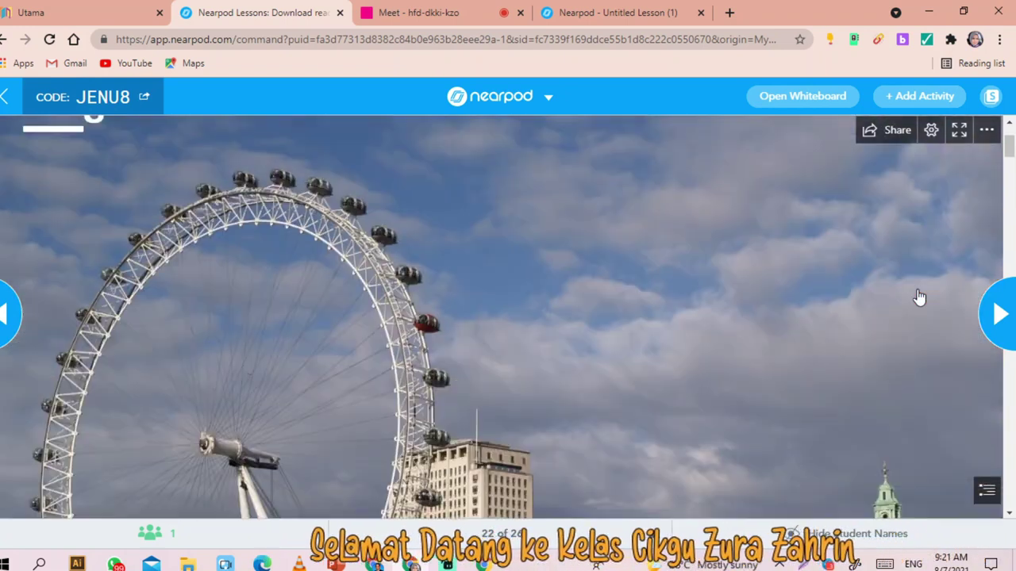
{"action": "scroll", "coordinate": [919, 297], "scroll_direction": "up", "scroll_amount": 2}
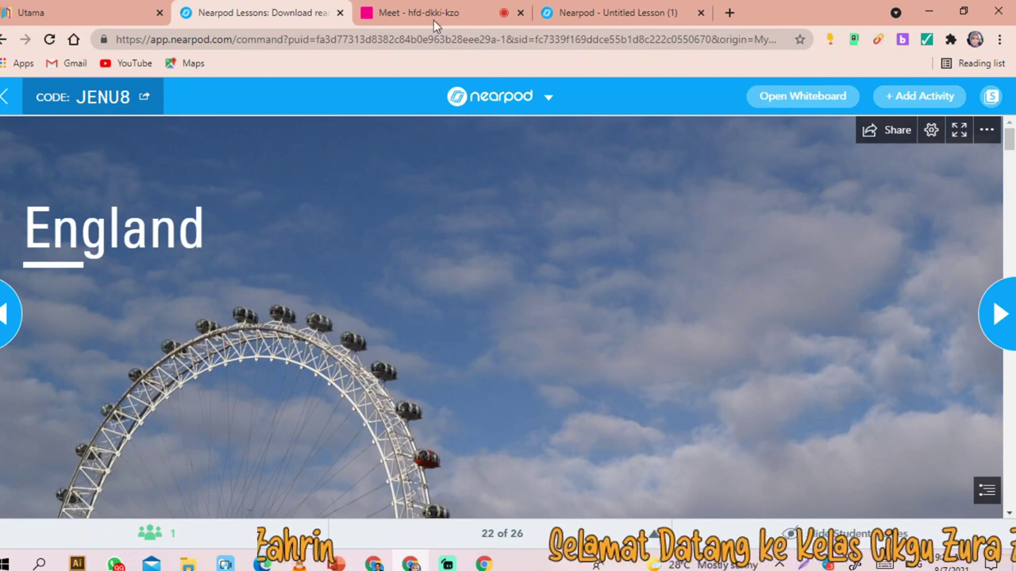
- Advance past Terima Kasih to the 'Bulatkan gambar yang menunjukkan aktiviti' Draw It slide and view it as a student
{"action": "left_click", "coordinate": [1006, 309]}
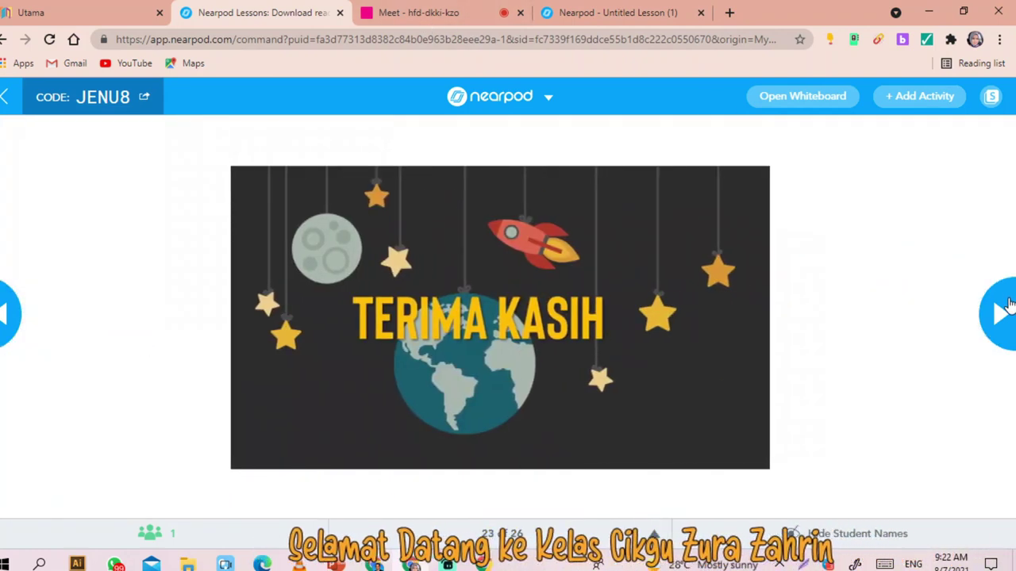
{"action": "left_click", "coordinate": [1006, 313]}
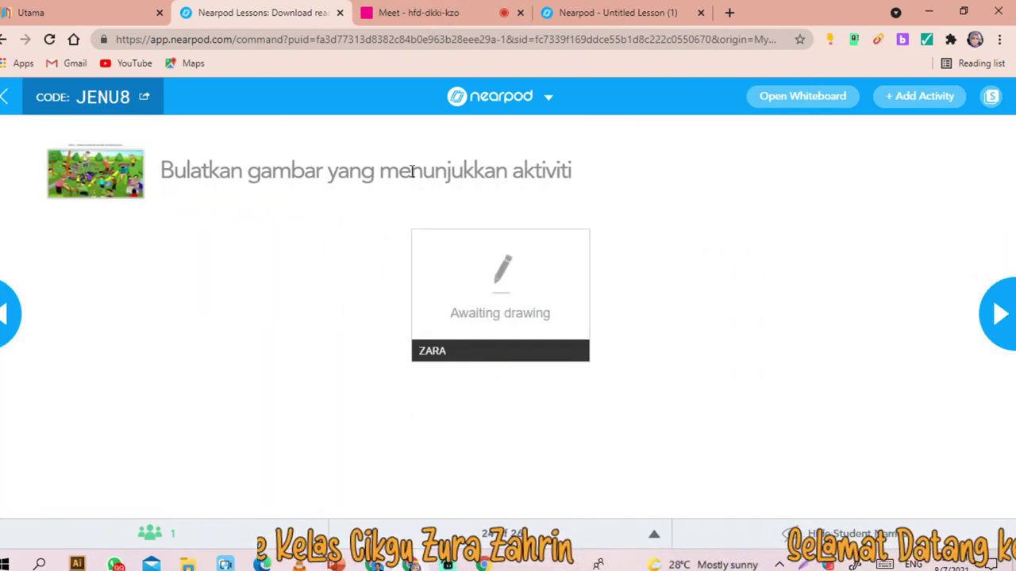
{"action": "left_click", "coordinate": [615, 12]}
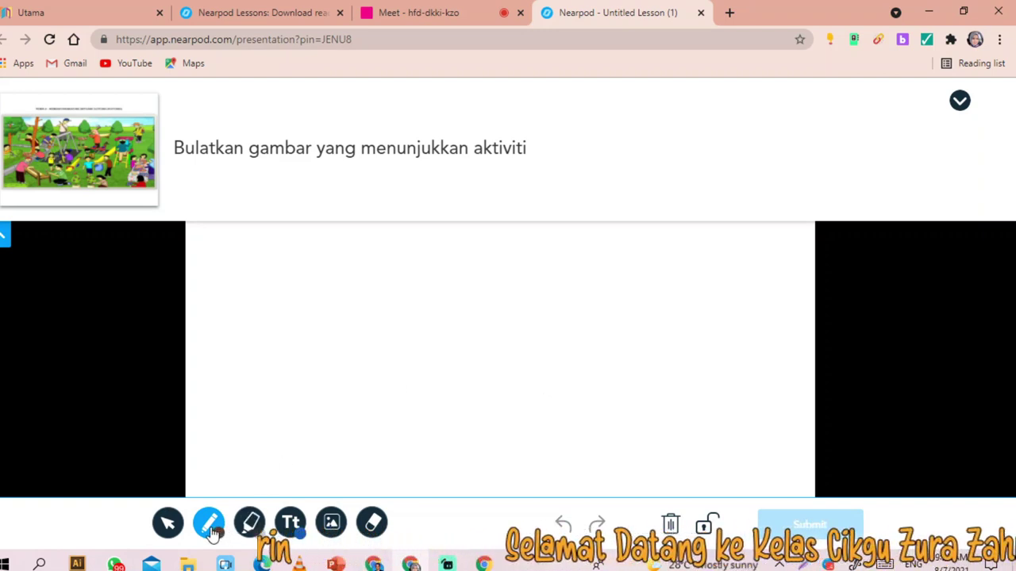
- Compare the enlarged Gotong-Royong question picture in the teacher and student views, returning to the canvas
{"action": "left_click", "coordinate": [461, 342]}
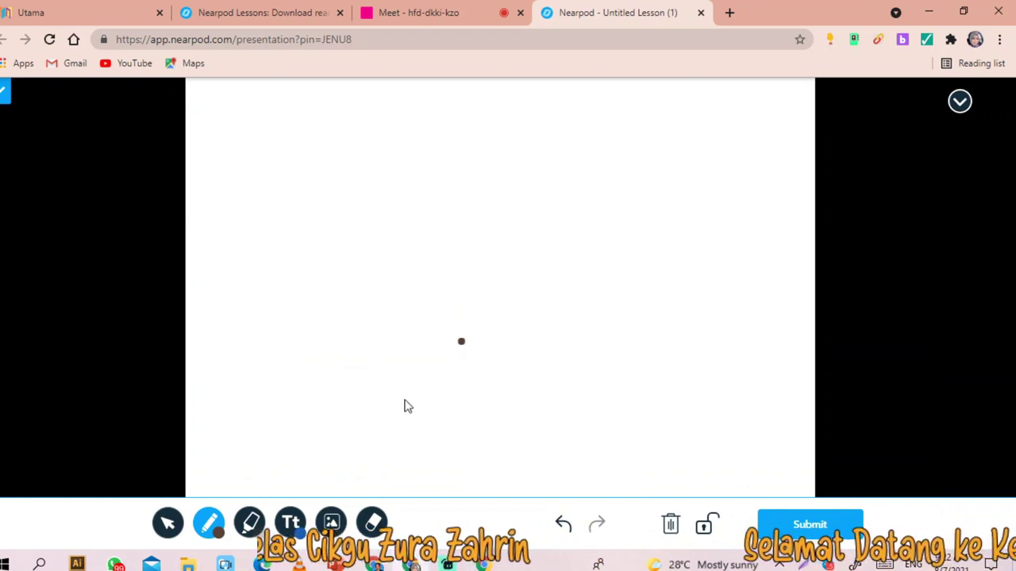
{"action": "left_click", "coordinate": [213, 532]}
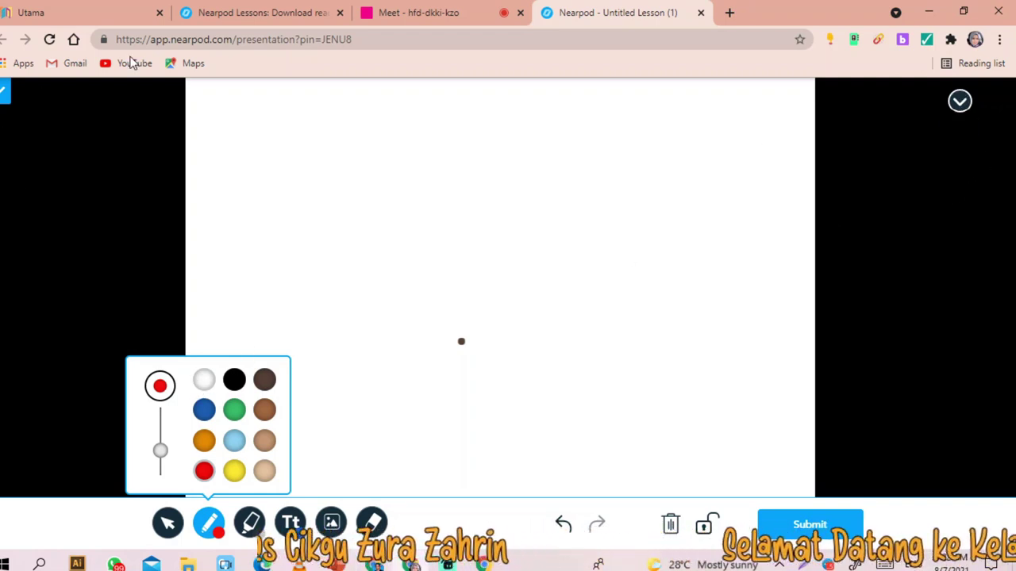
{"action": "left_click", "coordinate": [266, 14]}
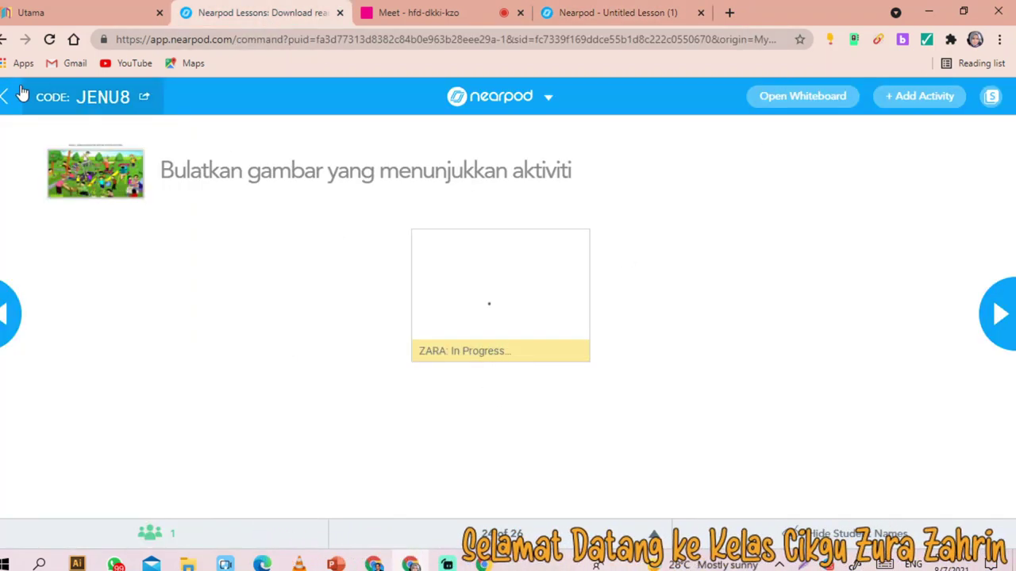
{"action": "left_click", "coordinate": [101, 181]}
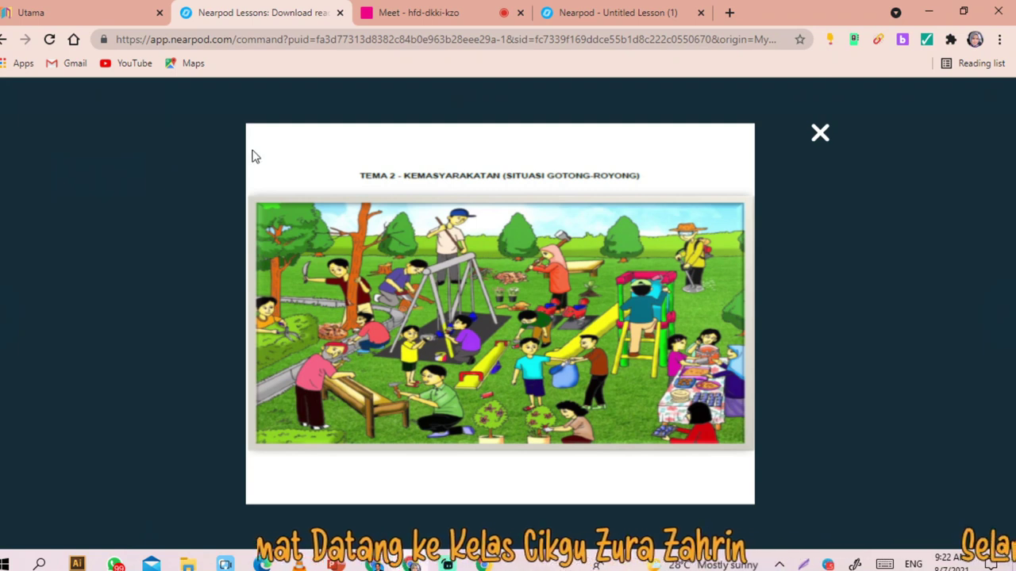
{"action": "left_click", "coordinate": [588, 12]}
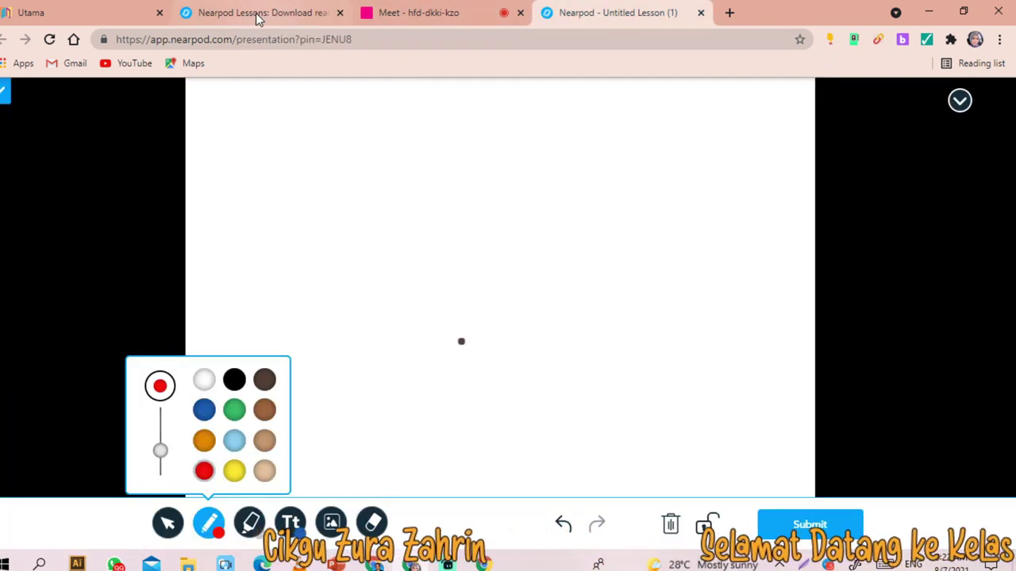
{"action": "left_click", "coordinate": [256, 16]}
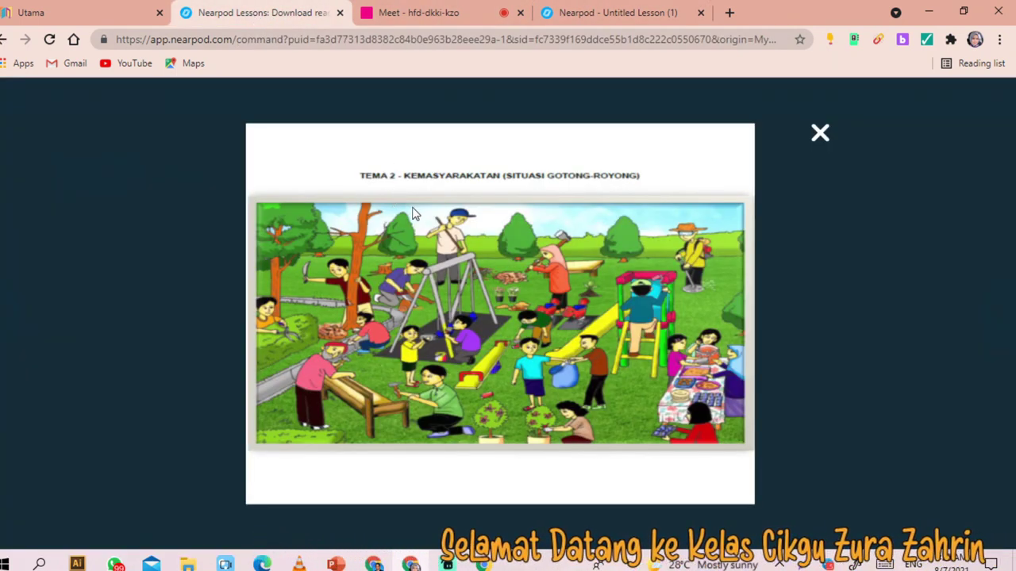
{"action": "left_click", "coordinate": [619, 13]}
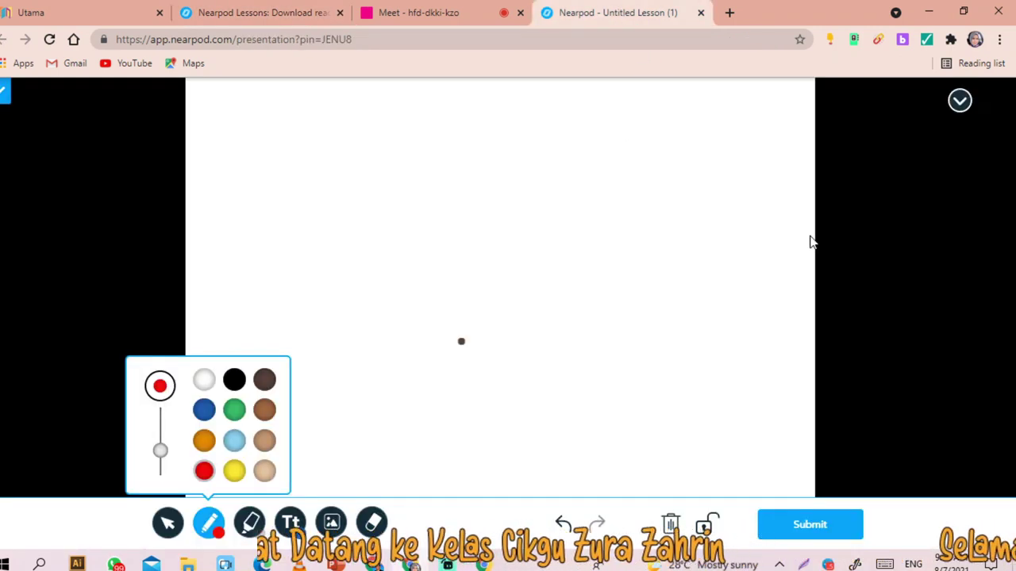
{"action": "left_click", "coordinate": [5, 101]}
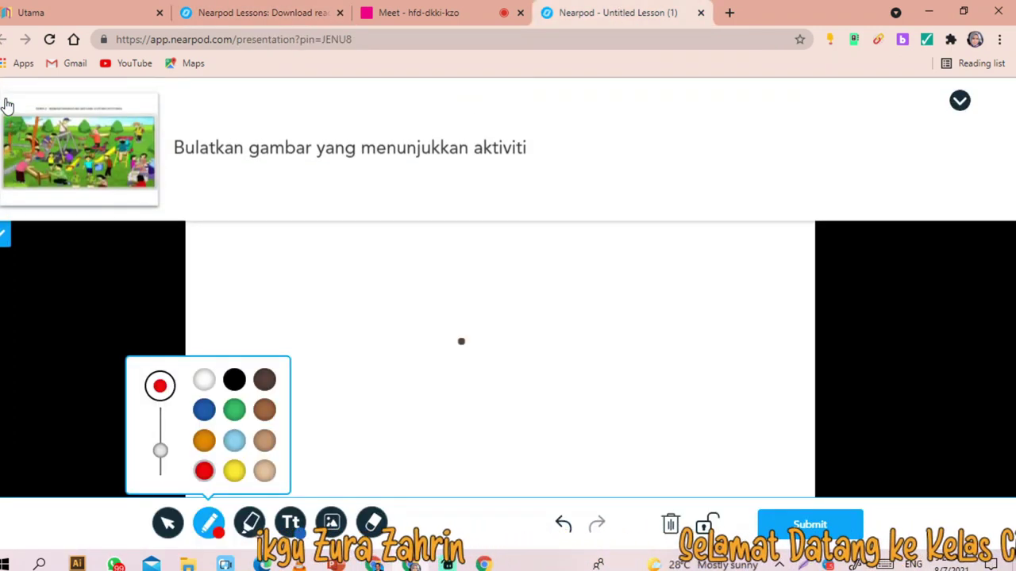
{"action": "left_click", "coordinate": [53, 156]}
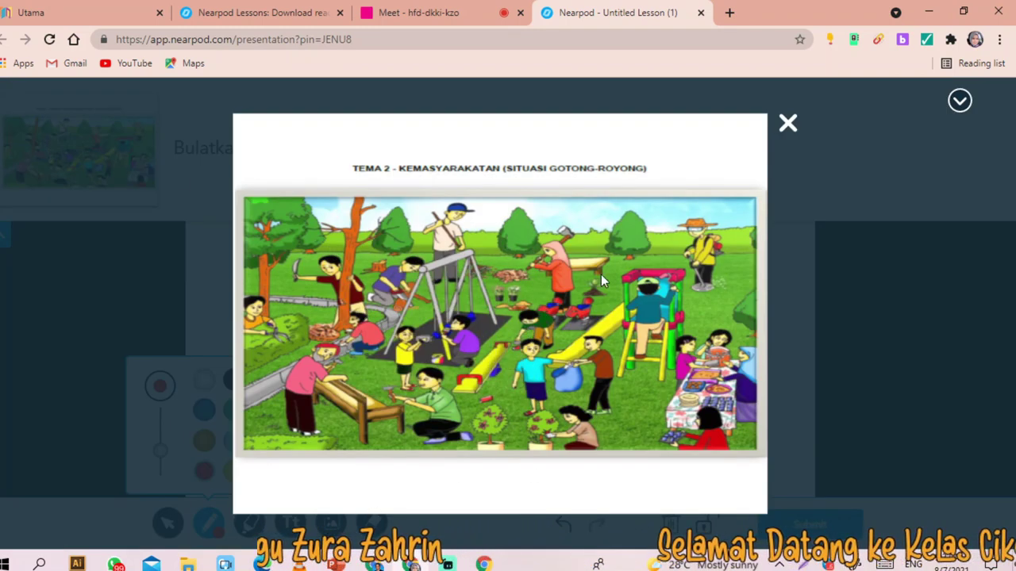
{"action": "left_click", "coordinate": [959, 100]}
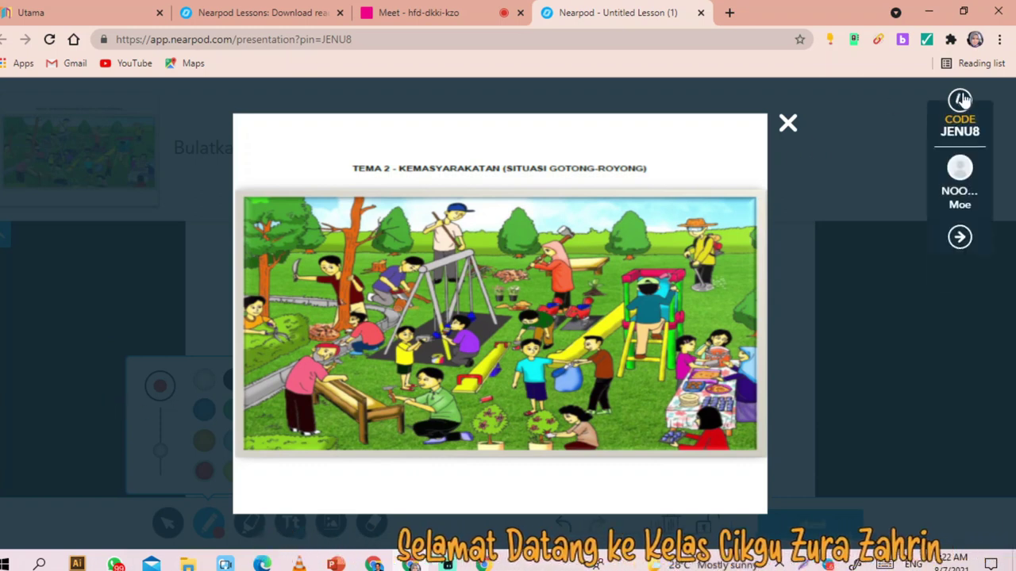
{"action": "left_click", "coordinate": [787, 124]}
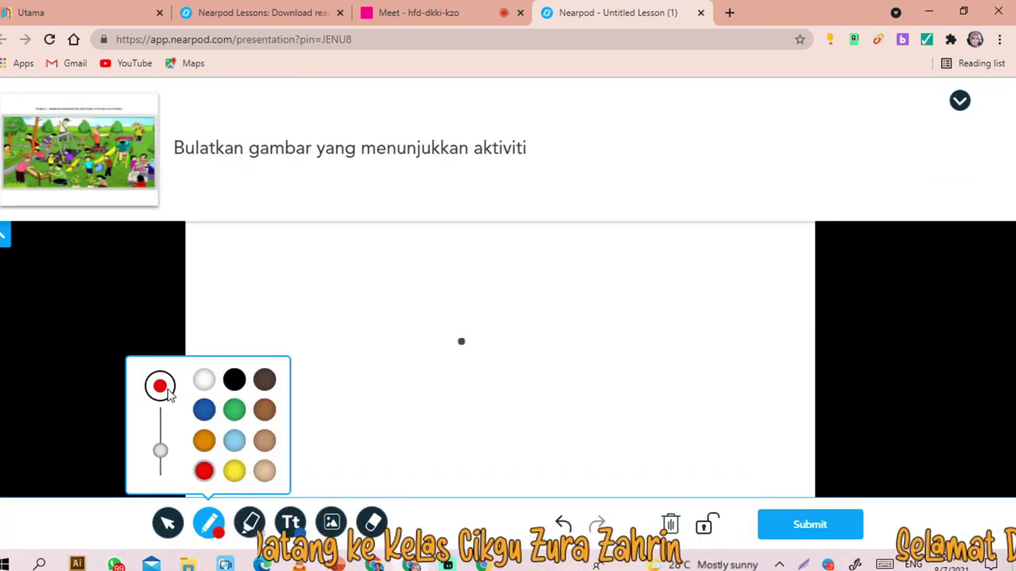
- Draw four red circles around pictures on the student's drawing canvas
{"action": "mouse_move", "coordinate": [376, 298]}
{"action": "left_mouse_down"}
{"action": "mouse_move", "coordinate": [442, 392]}
{"action": "mouse_move", "coordinate": [367, 309]}
{"action": "mouse_move", "coordinate": [381, 306]}
{"action": "left_mouse_up"}
{"action": "mouse_move", "coordinate": [719, 190]}
{"action": "left_mouse_down"}
{"action": "mouse_move", "coordinate": [603, 254]}
{"action": "mouse_move", "coordinate": [701, 188]}
{"action": "left_mouse_up"}
{"action": "left_click", "coordinate": [320, 139]}
{"action": "mouse_move", "coordinate": [332, 140]}
{"action": "left_mouse_down"}
{"action": "mouse_move", "coordinate": [301, 199]}
{"action": "mouse_move", "coordinate": [317, 139]}
{"action": "left_mouse_up"}
{"action": "mouse_move", "coordinate": [666, 418]}
{"action": "left_mouse_down"}
{"action": "mouse_move", "coordinate": [608, 415]}
{"action": "mouse_move", "coordinate": [635, 512]}
{"action": "mouse_move", "coordinate": [640, 409]}
{"action": "left_mouse_up"}
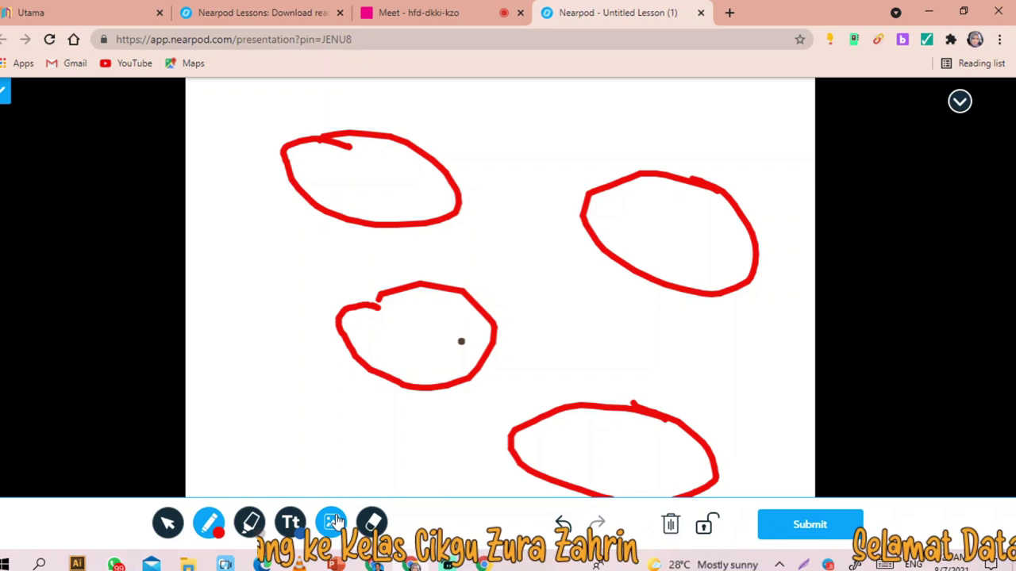
- Add the text label 'mencangkul' to the drawing and submit the answer
{"action": "left_click", "coordinate": [333, 522]}
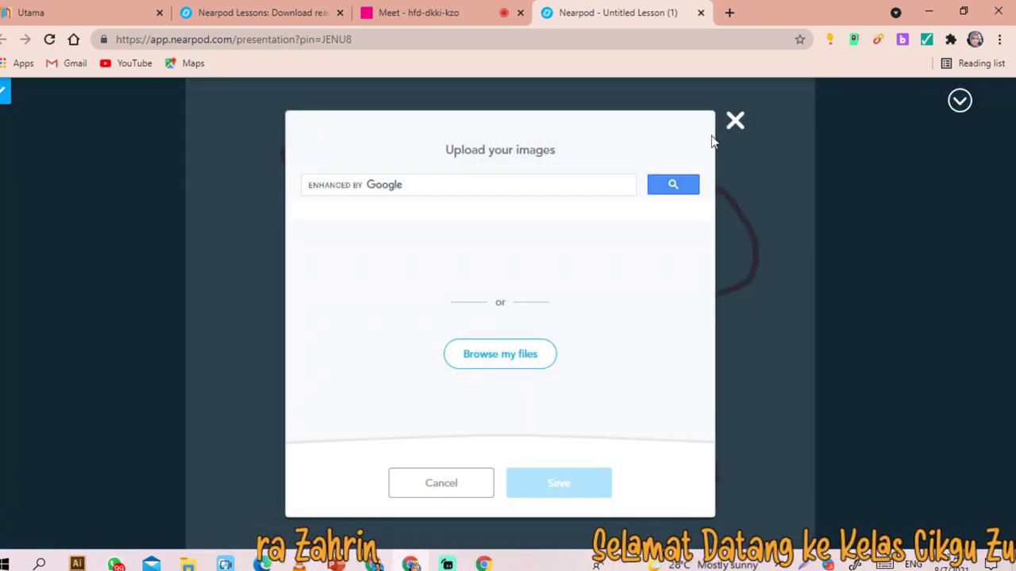
{"action": "left_click", "coordinate": [734, 121]}
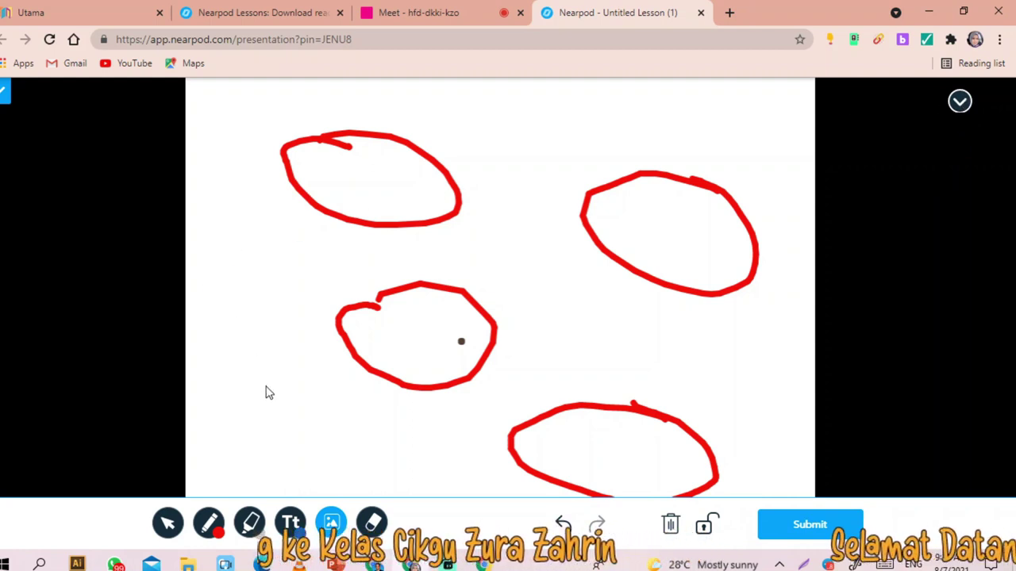
{"action": "left_click_drag", "start_coordinate": [274, 344], "coordinate": [408, 358]}
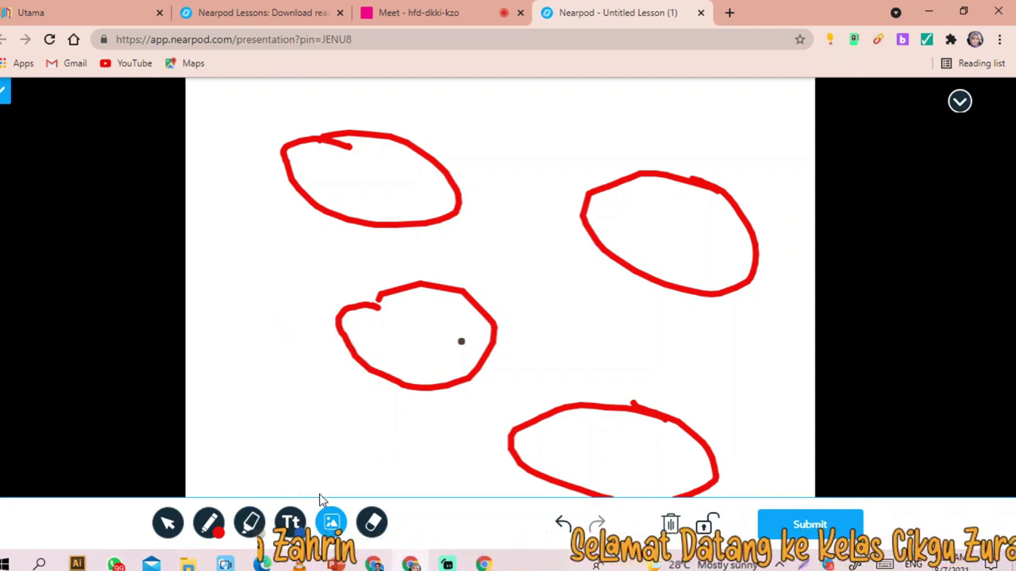
{"action": "left_click", "coordinate": [290, 522]}
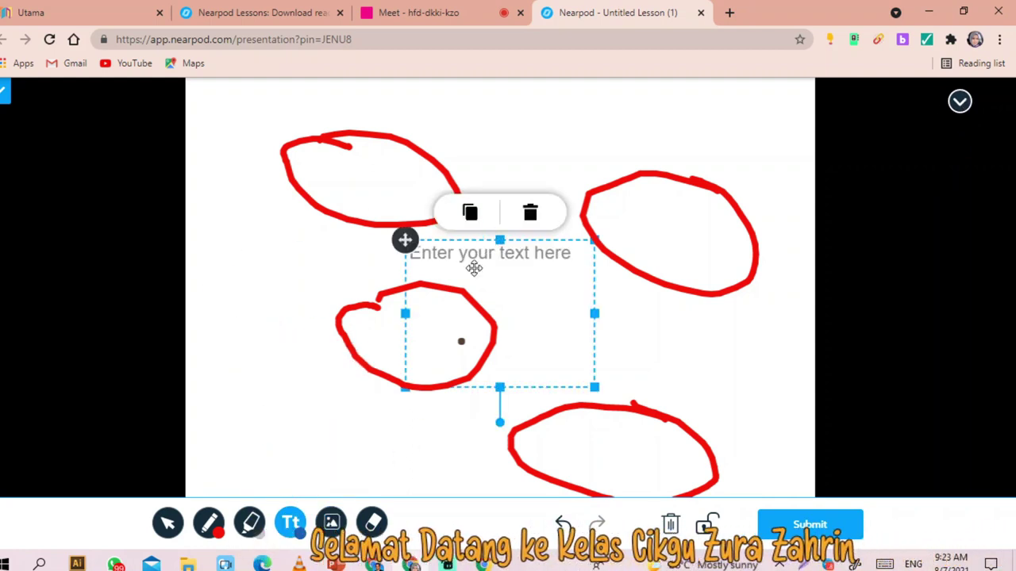
{"action": "left_click_drag", "start_coordinate": [538, 277], "coordinate": [536, 279]}
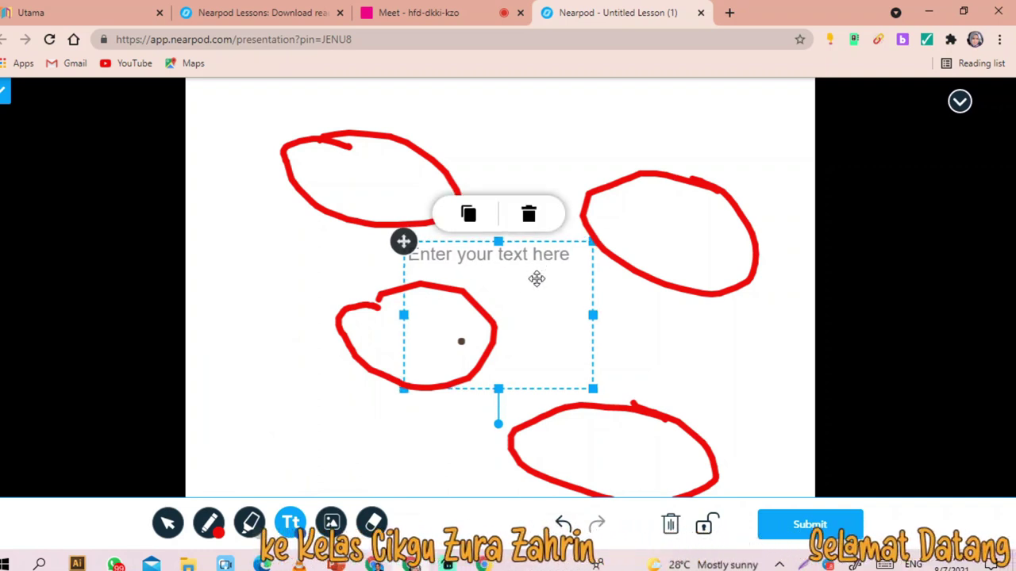
{"action": "left_click", "coordinate": [433, 255]}
{"action": "type", "text": "wd"}
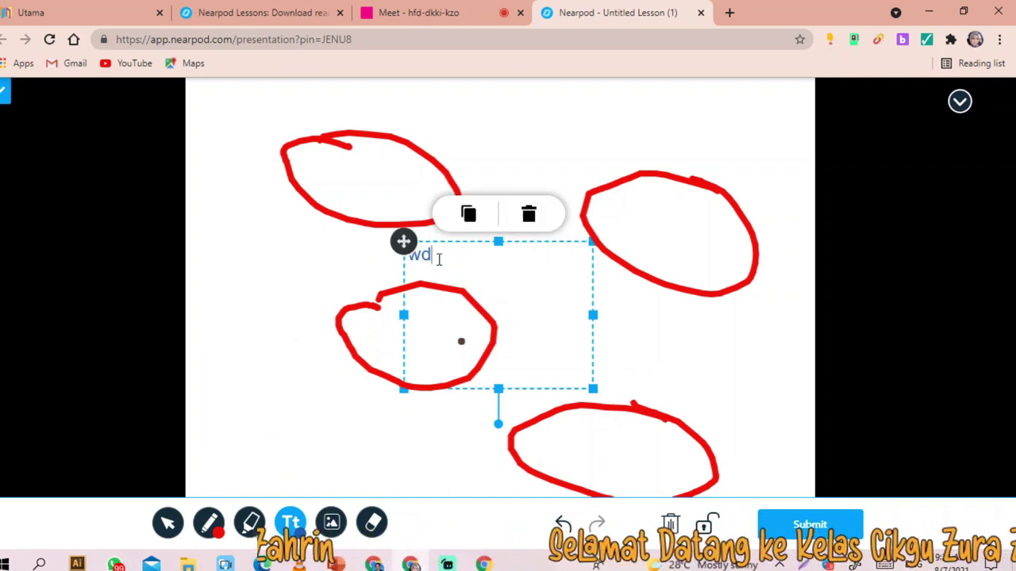
{"action": "type", "text": "qwd"}
{"action": "key", "text": "BackSpace"}
{"action": "key", "text": "BackSpace"}
{"action": "key", "text": "BackSpace"}
{"action": "key", "text": "BackSpace"}
{"action": "key", "text": "BackSpace"}
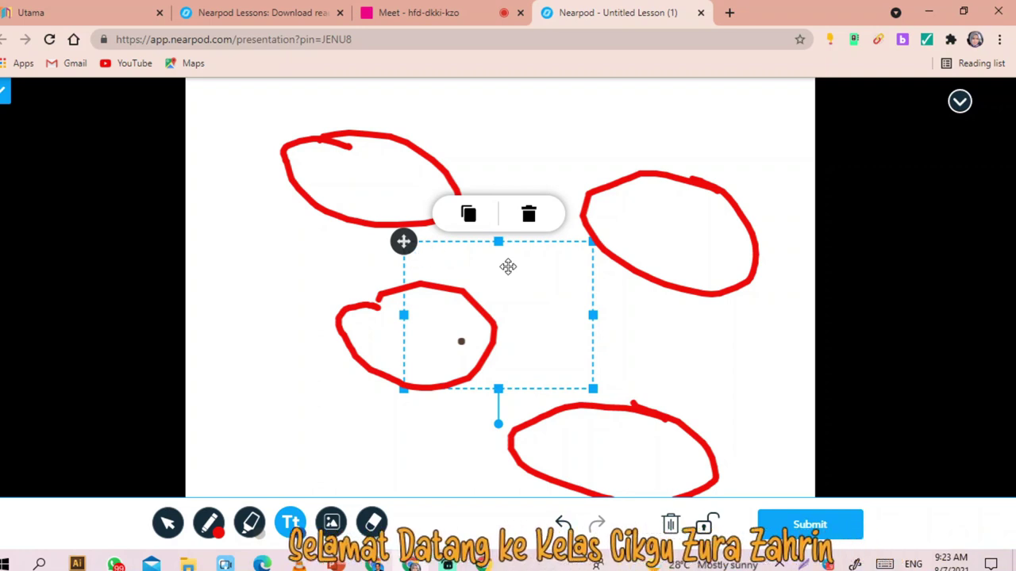
{"action": "type", "text": "mencangkul"}
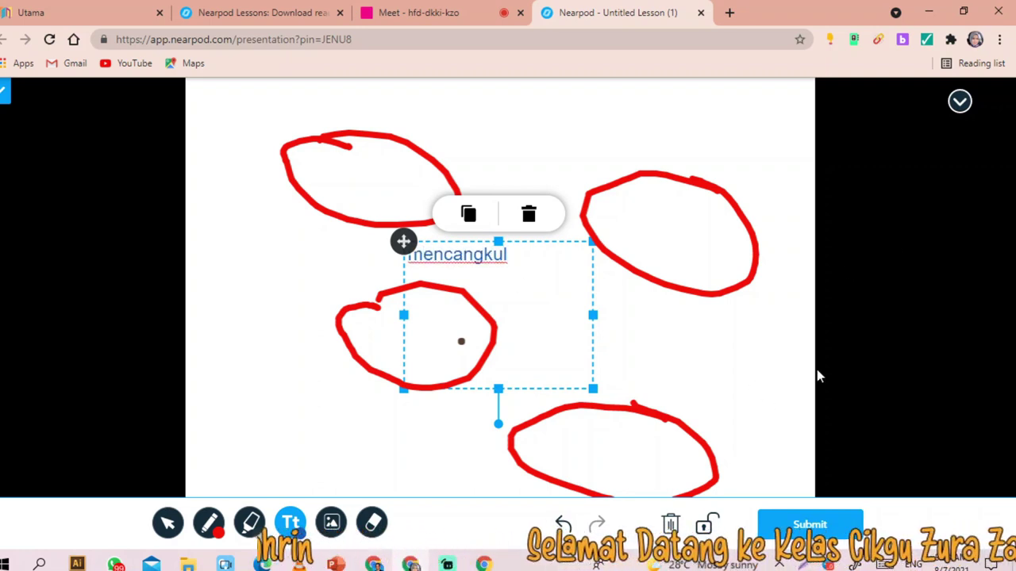
{"action": "left_click", "coordinate": [811, 525]}
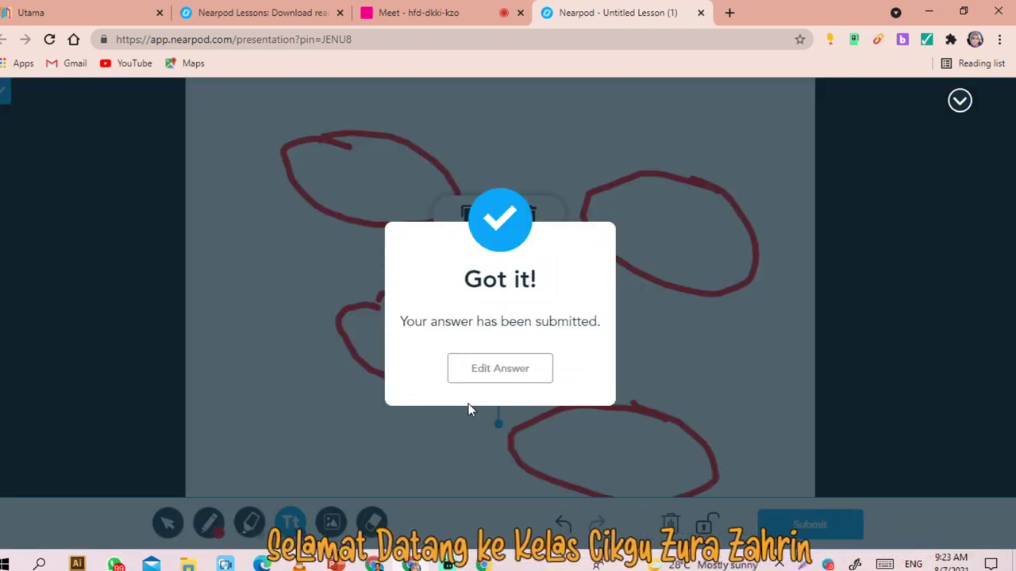
{"action": "left_click", "coordinate": [261, 13]}
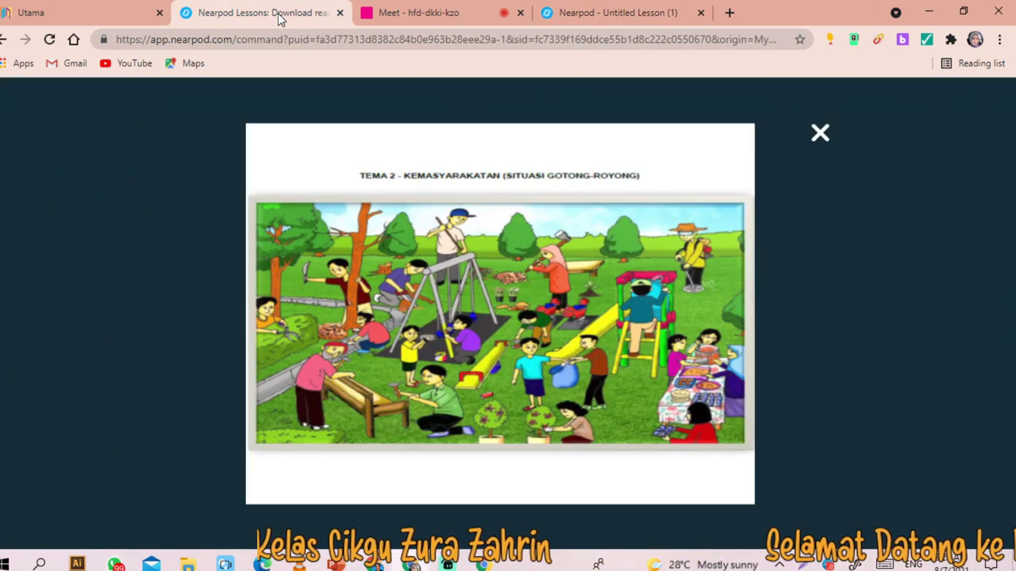
{"action": "left_click", "coordinate": [820, 134]}
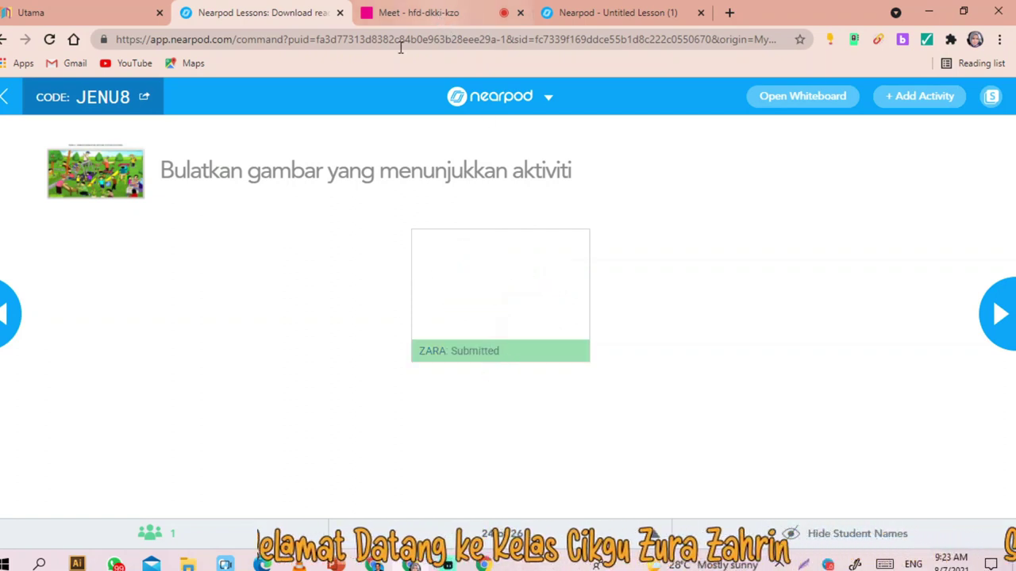
{"action": "left_click", "coordinate": [430, 13]}
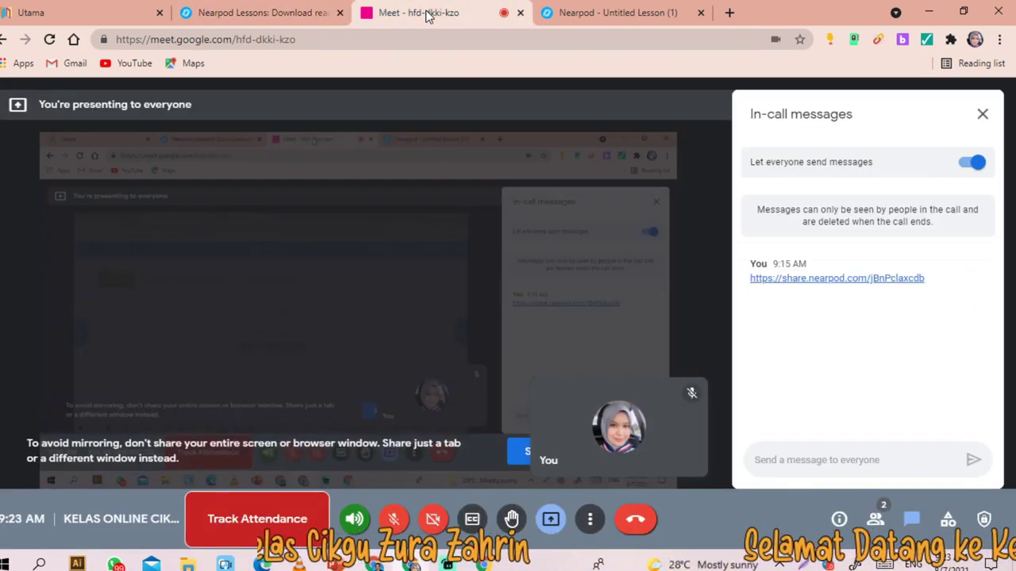
{"action": "left_click", "coordinate": [627, 11]}
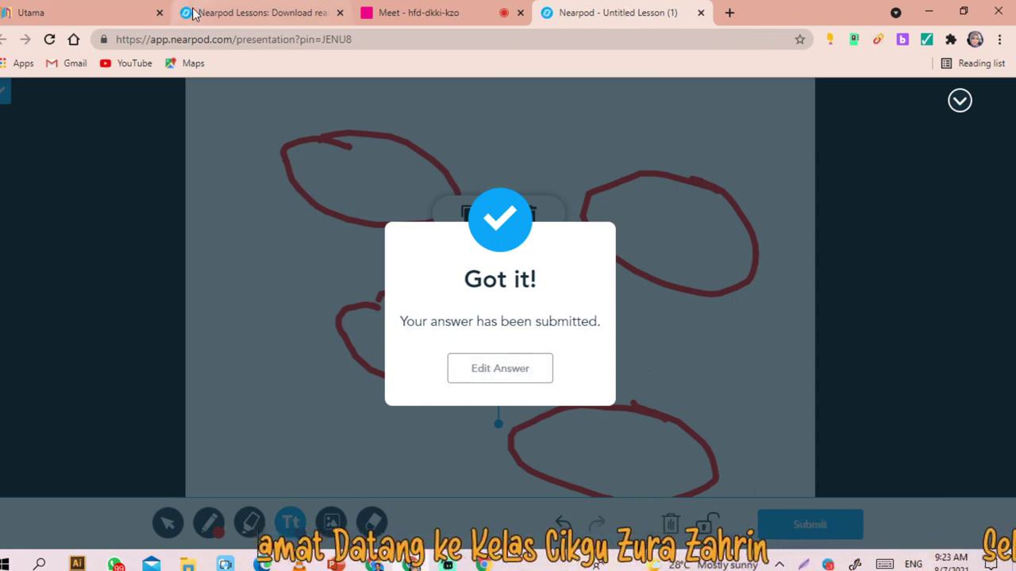
{"action": "left_click", "coordinate": [262, 12]}
{"action": "left_click", "coordinate": [635, 12]}
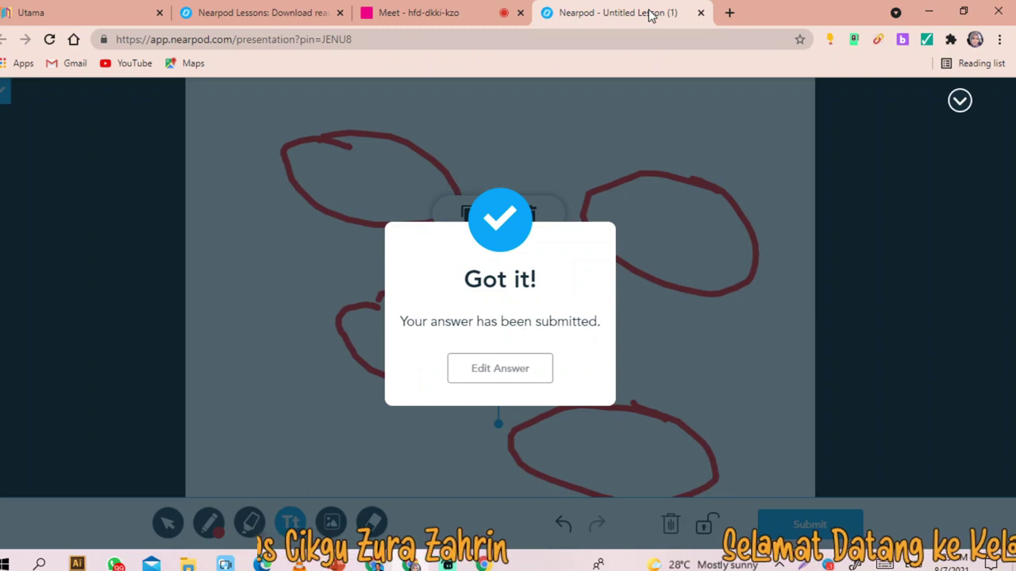
{"action": "left_click", "coordinate": [266, 12]}
{"action": "left_click", "coordinate": [407, 562]}
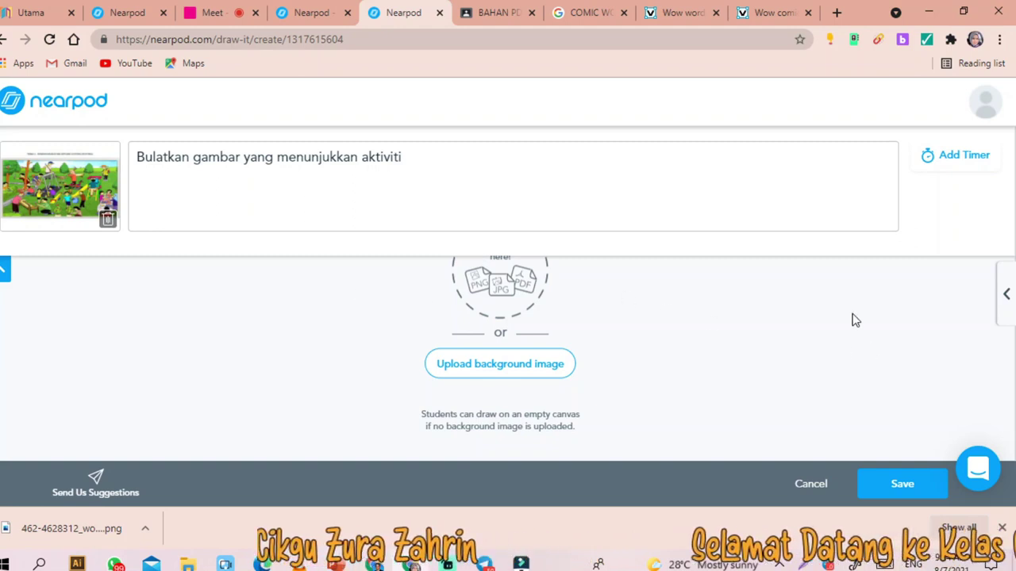
- Upload Slide3 from Downloads as the Draw It background image and save the activity
{"action": "left_click", "coordinate": [487, 369]}
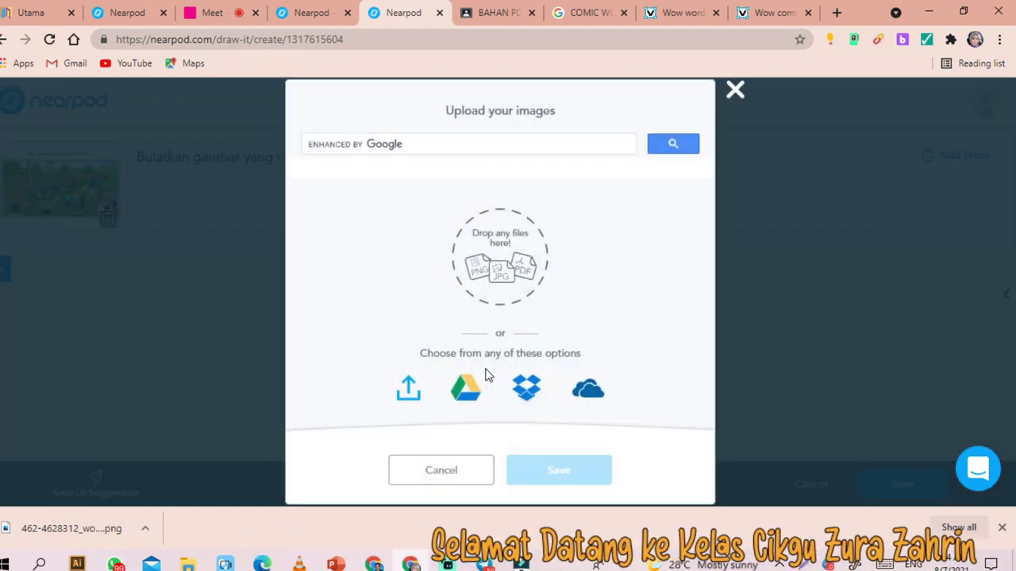
{"action": "left_click", "coordinate": [735, 91]}
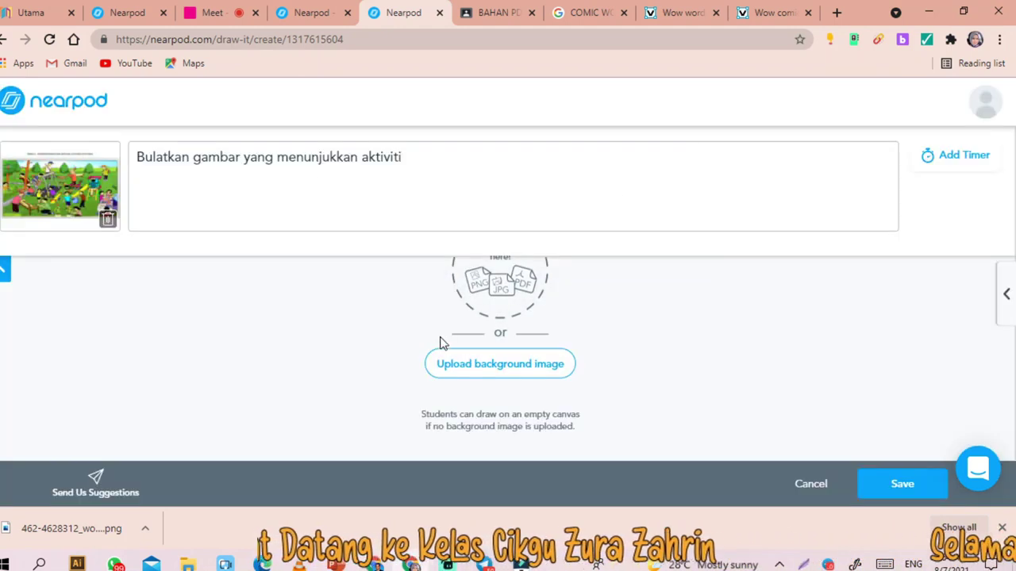
{"action": "left_click", "coordinate": [501, 367]}
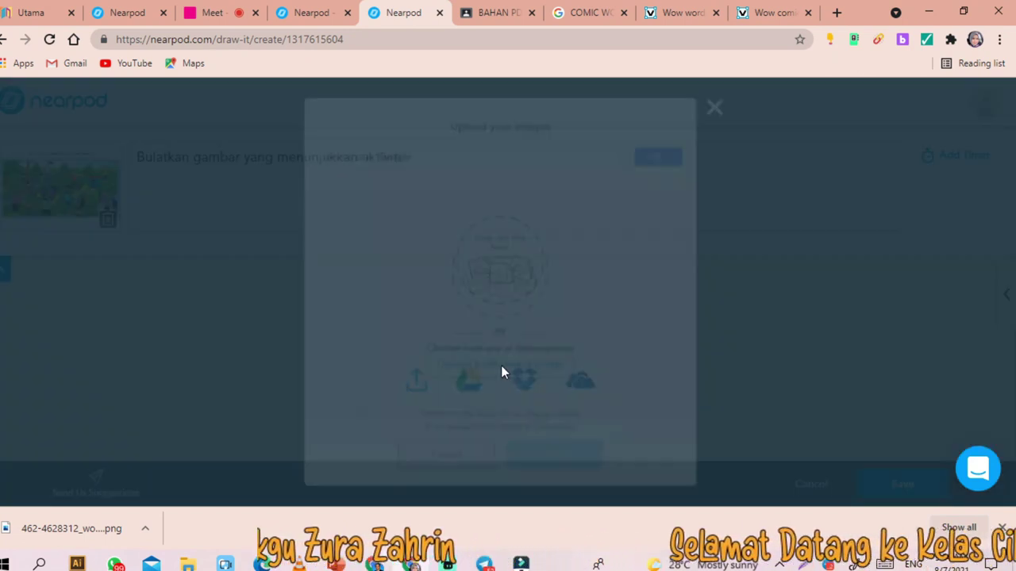
{"action": "left_click", "coordinate": [409, 400]}
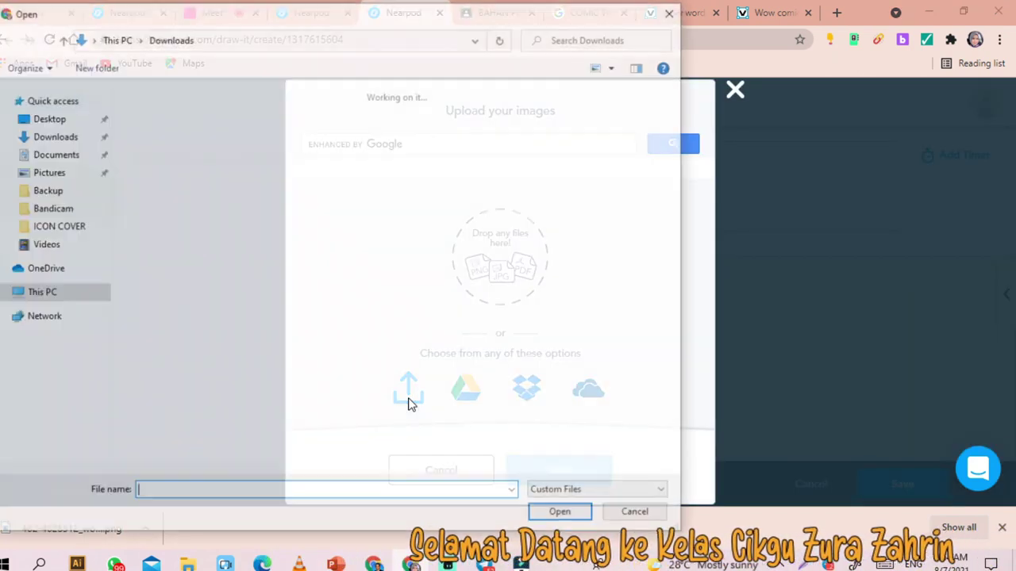
{"action": "scroll", "coordinate": [546, 206], "scroll_direction": "down", "scroll_amount": 15}
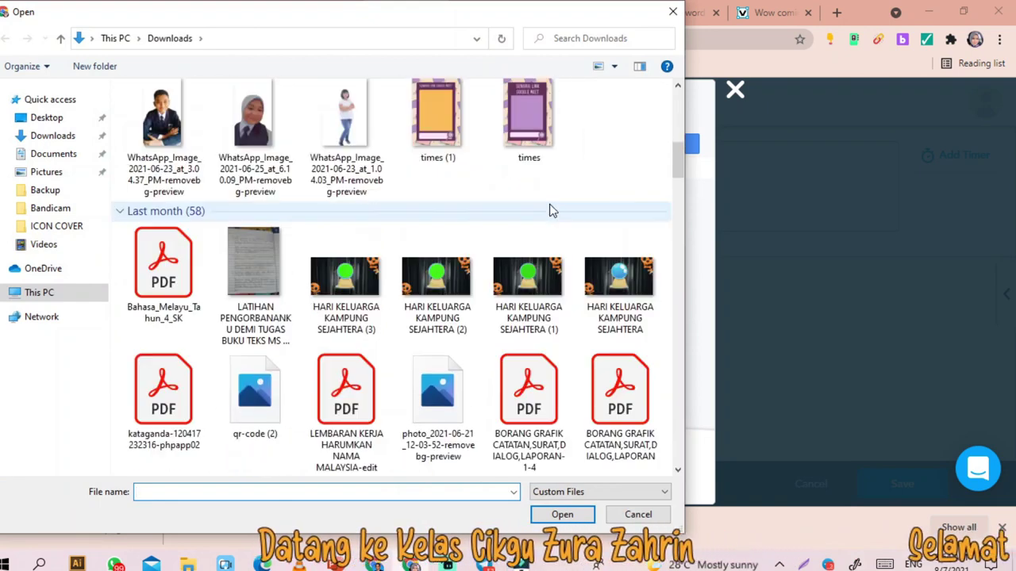
{"action": "scroll", "coordinate": [542, 199], "scroll_direction": "down", "scroll_amount": 10}
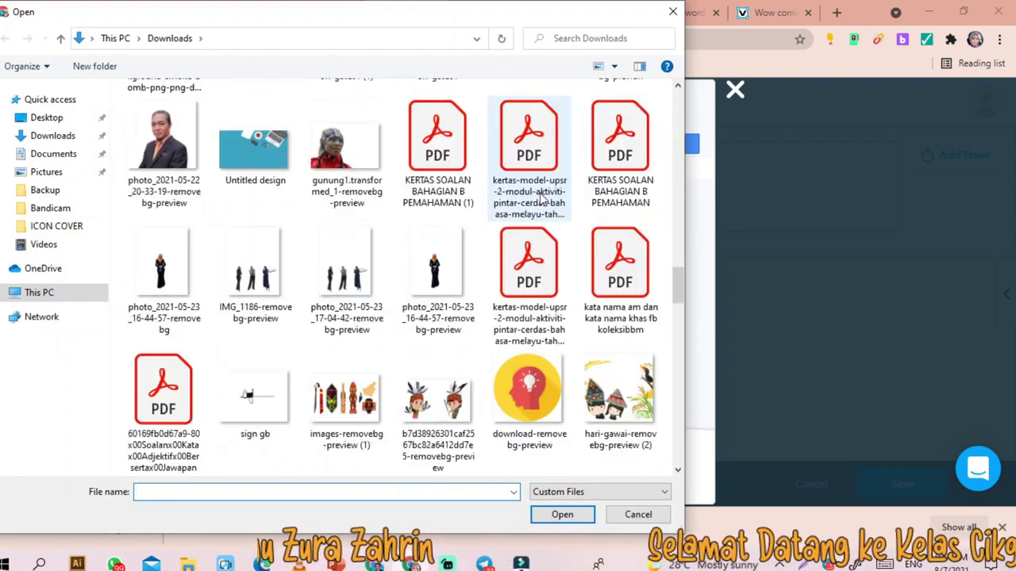
{"action": "scroll", "coordinate": [542, 198], "scroll_direction": "down", "scroll_amount": 5}
{"action": "scroll", "coordinate": [542, 199], "scroll_direction": "down", "scroll_amount": 5}
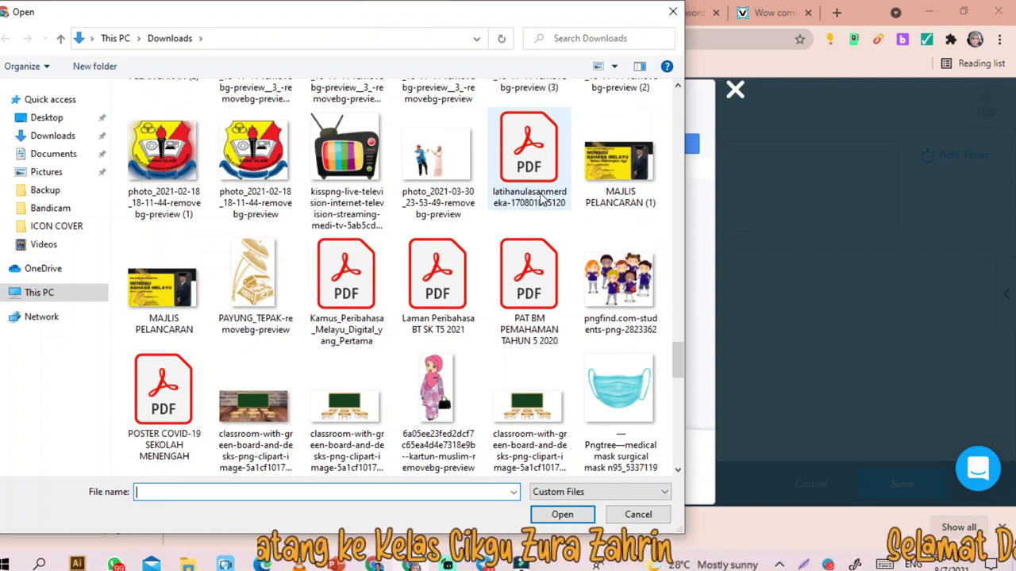
{"action": "scroll", "coordinate": [542, 198], "scroll_direction": "down", "scroll_amount": 15}
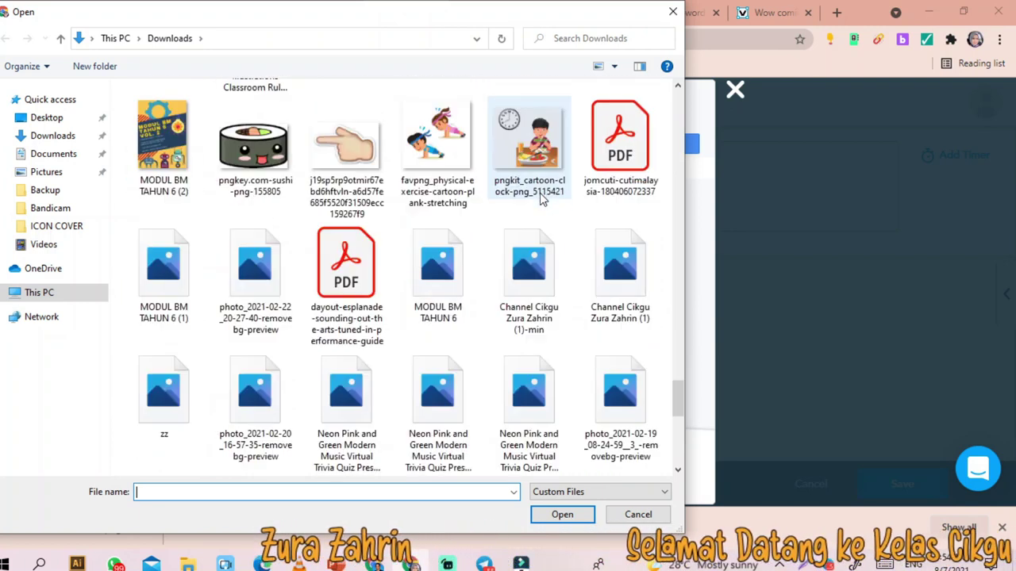
{"action": "scroll", "coordinate": [476, 301], "scroll_direction": "up", "scroll_amount": 10}
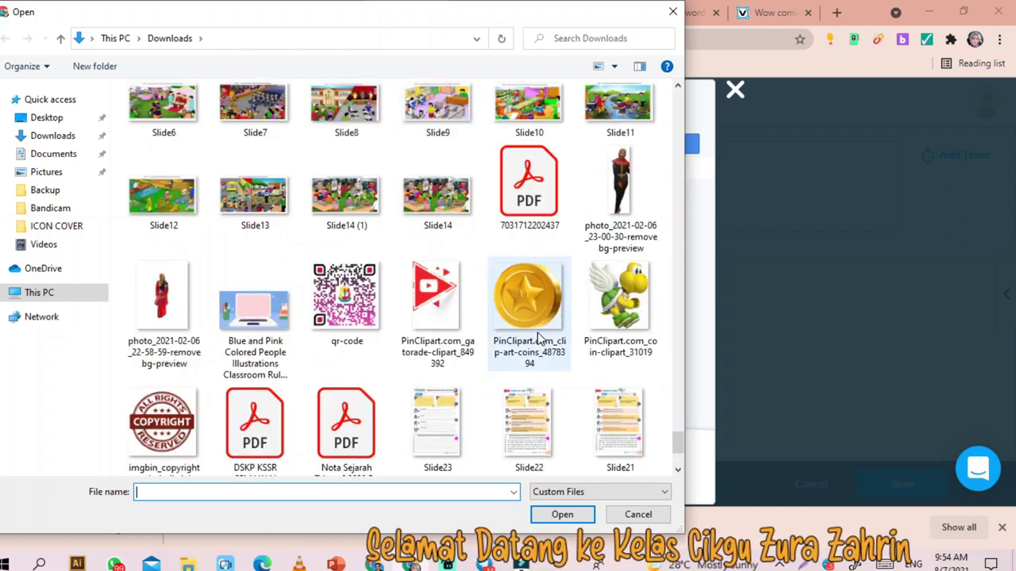
{"action": "left_click", "coordinate": [443, 274]}
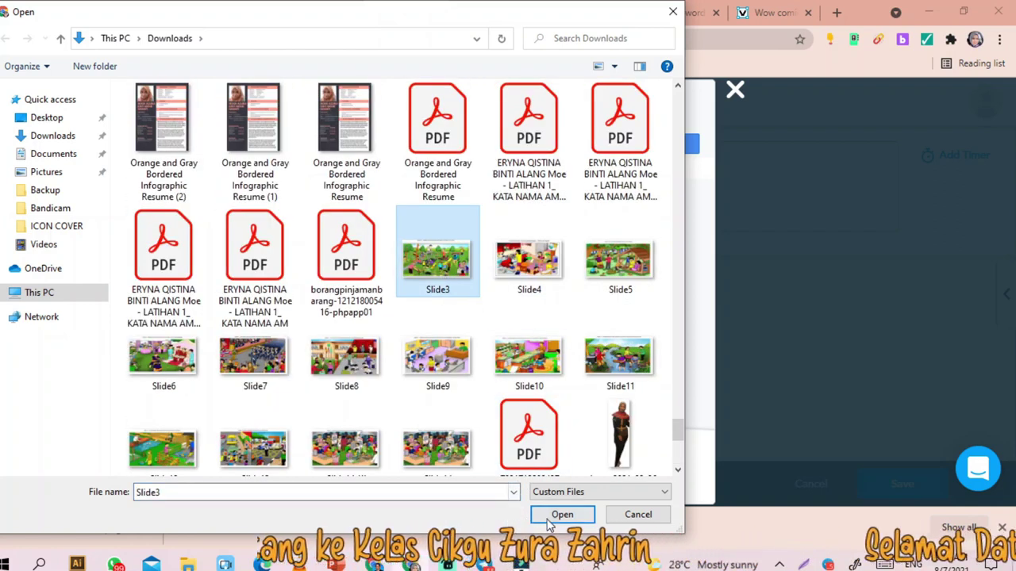
{"action": "left_click", "coordinate": [556, 514]}
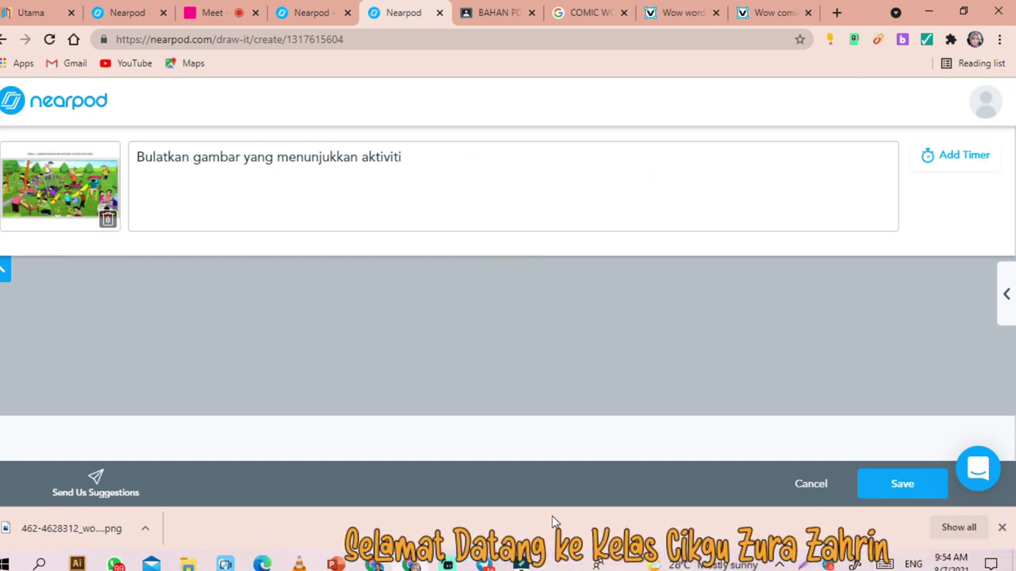
{"action": "left_click", "coordinate": [889, 484]}
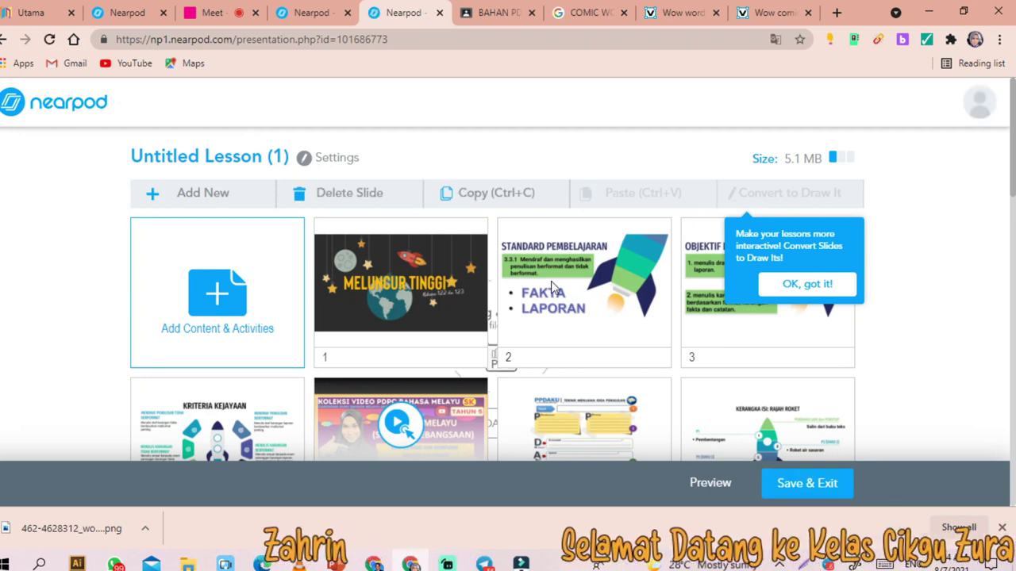
- Save & Exit the Untitled Lesson (1) editor and relaunch it with Live Participation
{"action": "scroll", "coordinate": [571, 261], "scroll_direction": "down", "scroll_amount": 7}
{"action": "scroll", "coordinate": [752, 316], "scroll_direction": "down", "scroll_amount": 3}
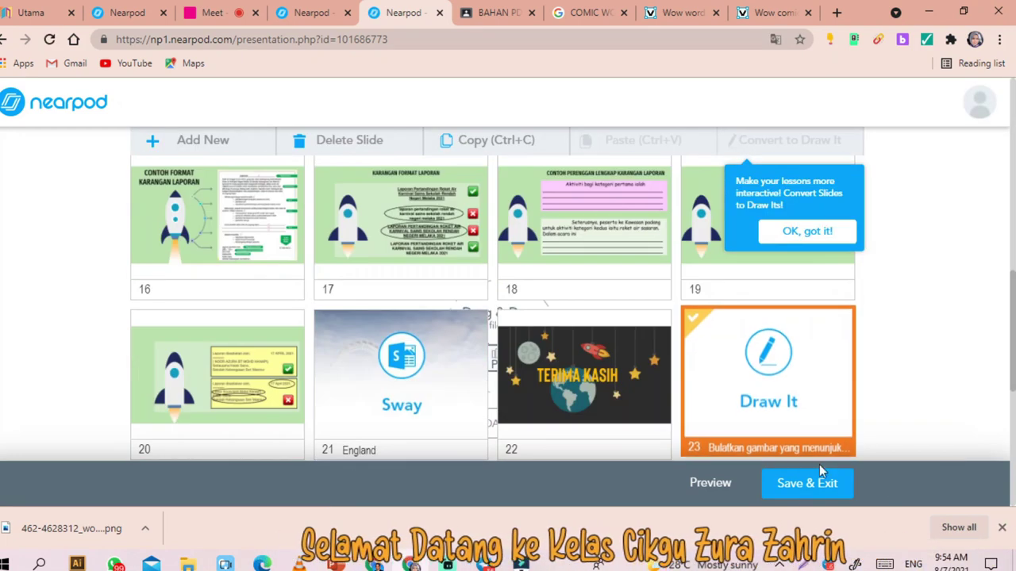
{"action": "left_click", "coordinate": [801, 484]}
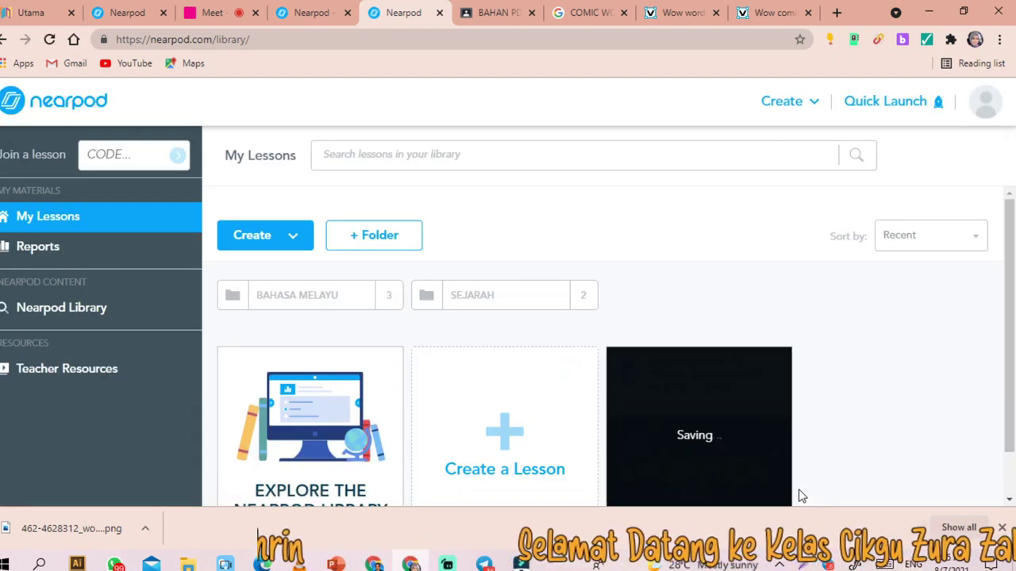
{"action": "scroll", "coordinate": [646, 340], "scroll_direction": "down", "scroll_amount": 1}
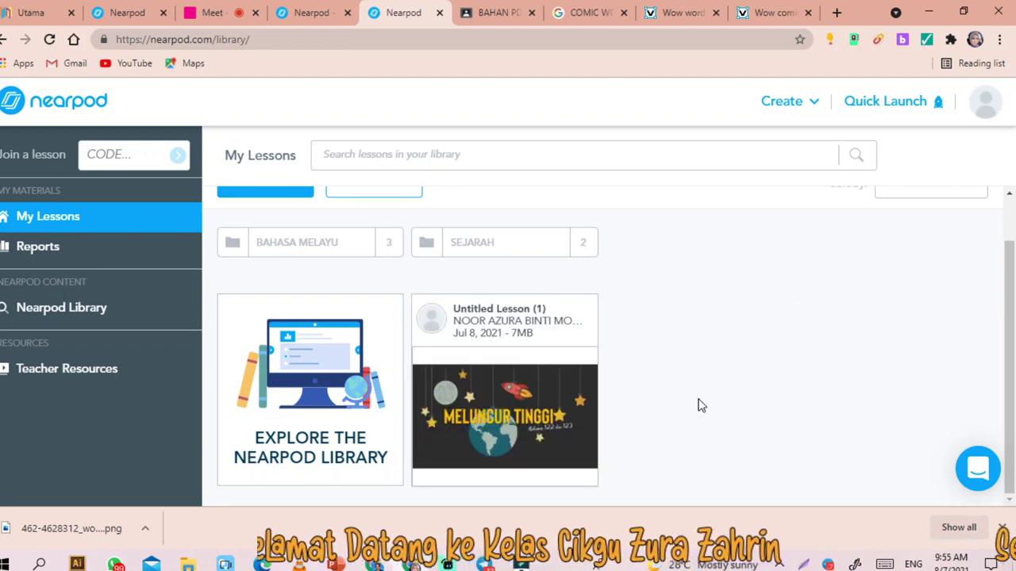
{"action": "left_click", "coordinate": [501, 393]}
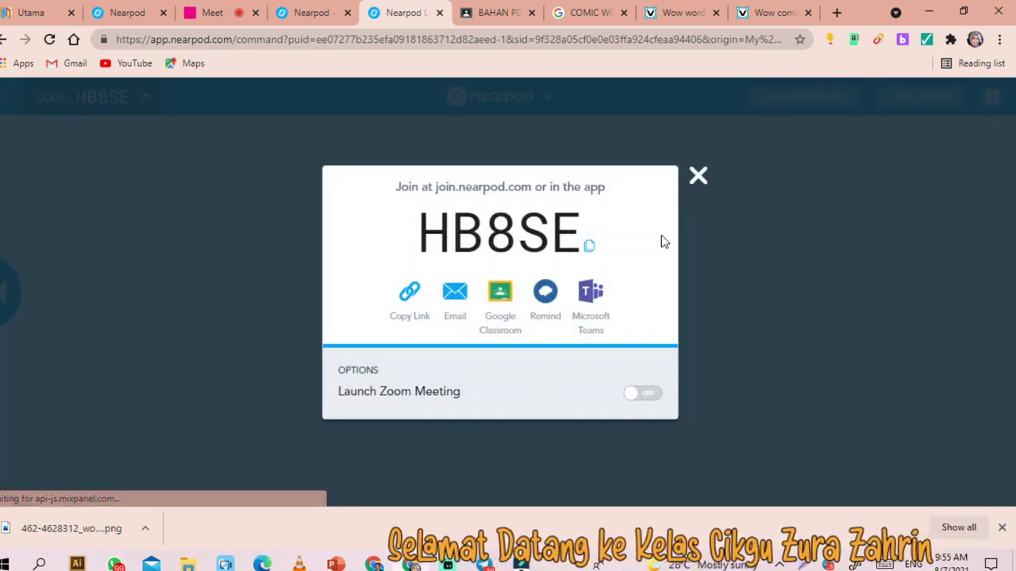
- Share slide 24, the Draw It activity, from the slide strip and open the HB8SE code options
{"action": "left_click", "coordinate": [697, 176]}
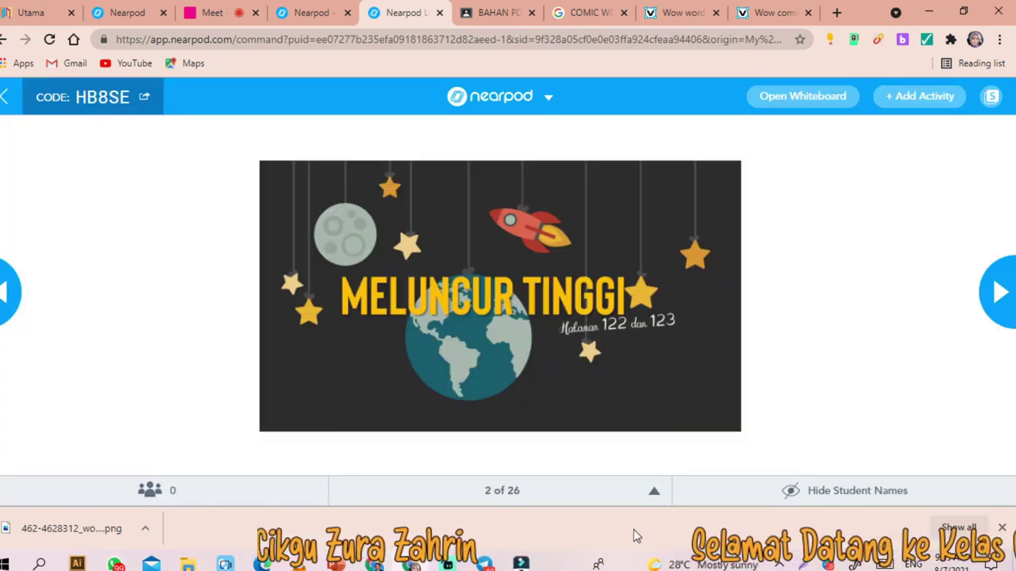
{"action": "left_click", "coordinate": [652, 490]}
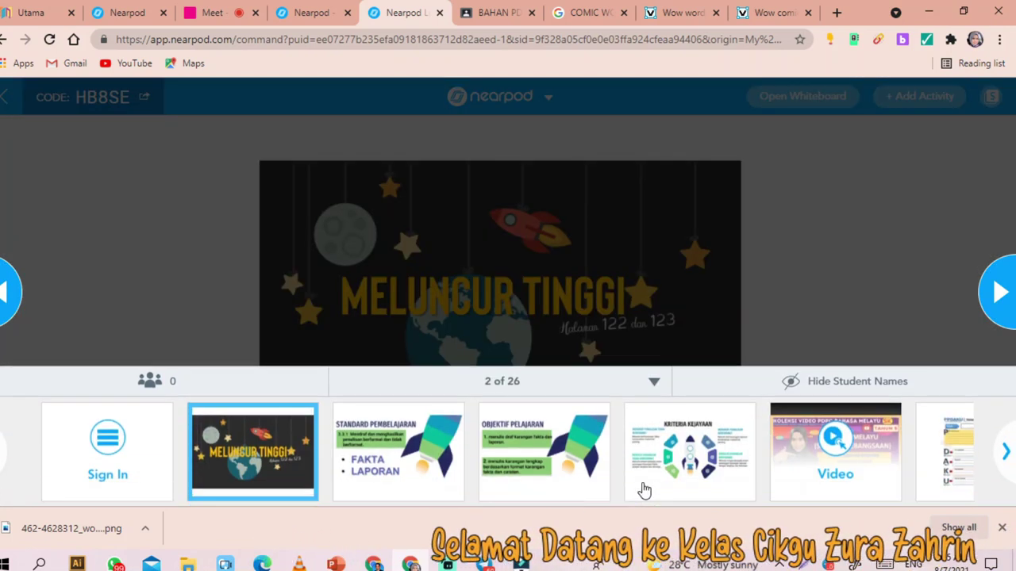
{"action": "left_click", "coordinate": [1005, 451]}
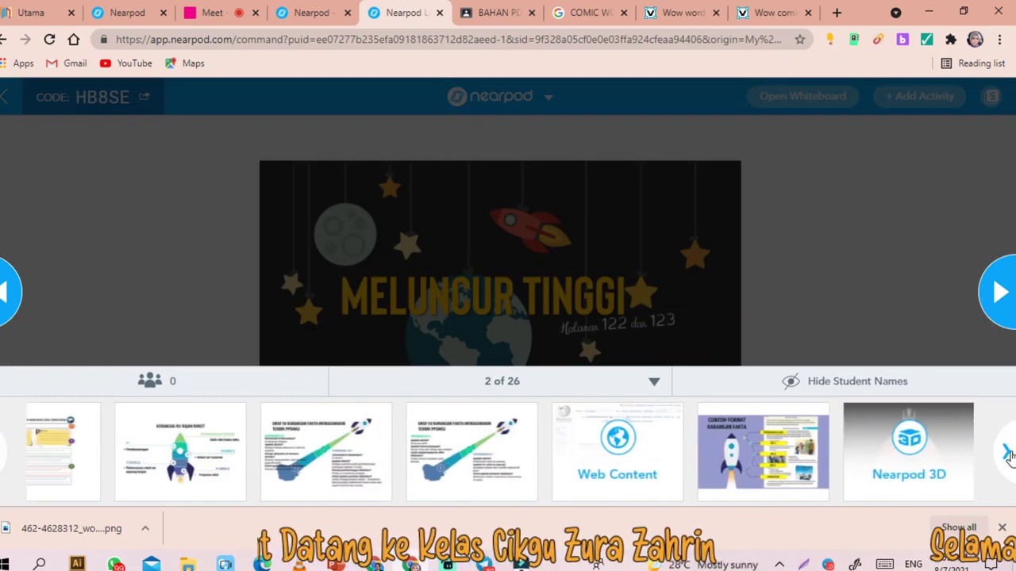
{"action": "left_click", "coordinate": [1006, 450]}
{"action": "left_click", "coordinate": [1005, 450]}
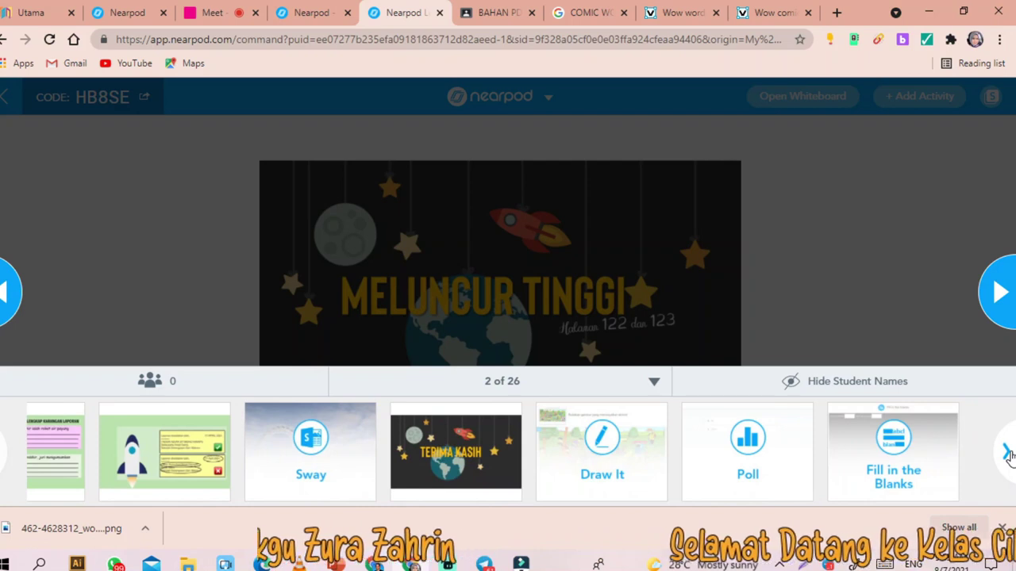
{"action": "left_click_drag", "start_coordinate": [602, 474], "coordinate": [724, 240]}
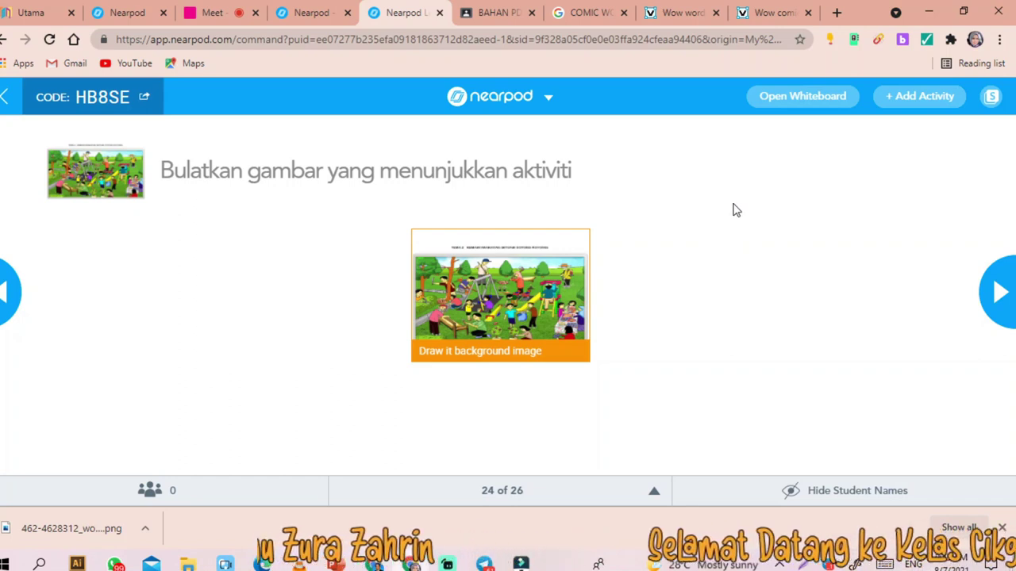
{"action": "left_click", "coordinate": [144, 97]}
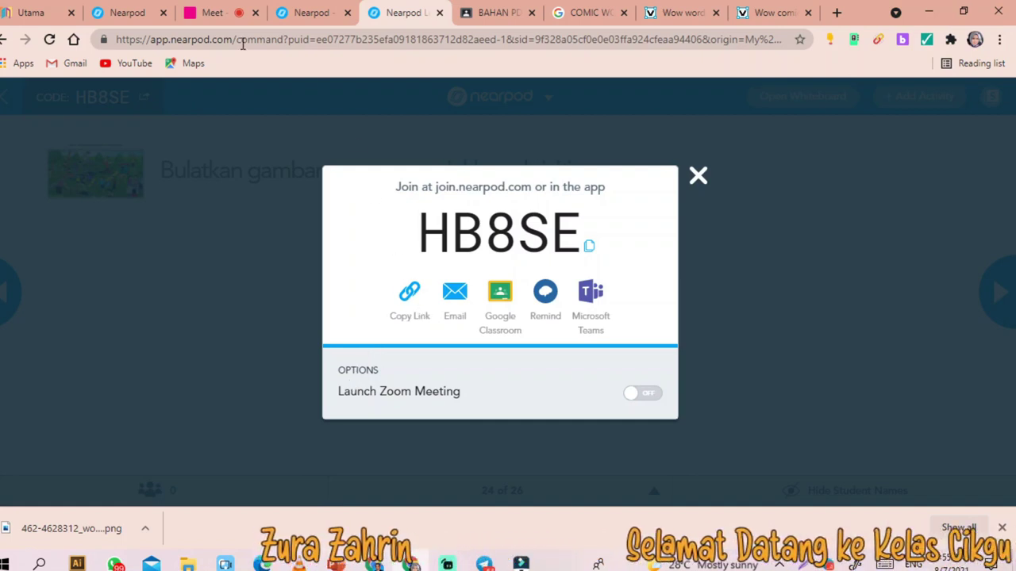
- Send the Nearpod lesson link in the Meet chat, open it, and select the prefilled student name
{"action": "left_click", "coordinate": [210, 13]}
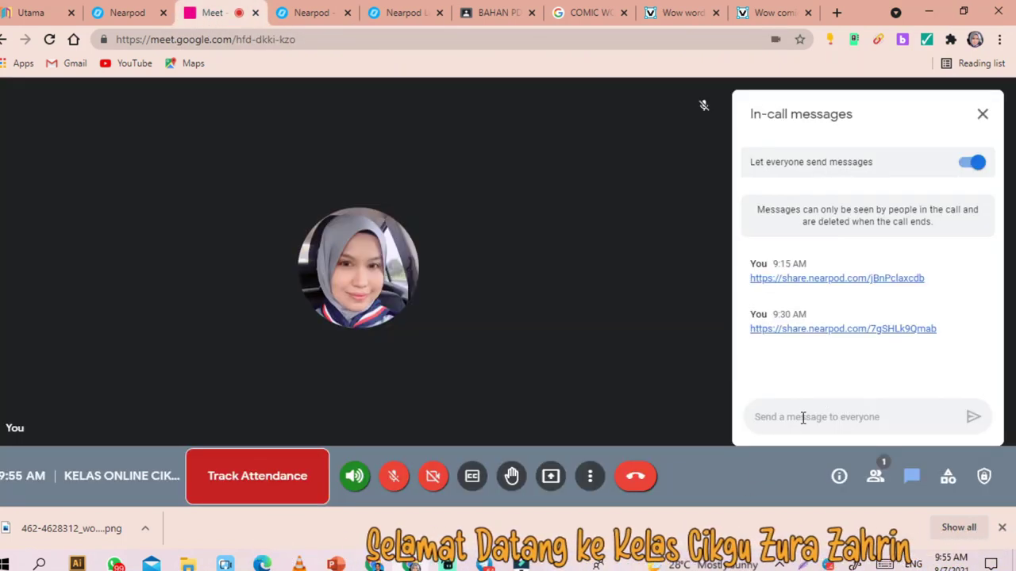
{"action": "left_click", "coordinate": [803, 418]}
{"action": "type", "text": "https://share.nearpod.com/Td8CSvSzkgb"}
{"action": "left_click", "coordinate": [971, 418]}
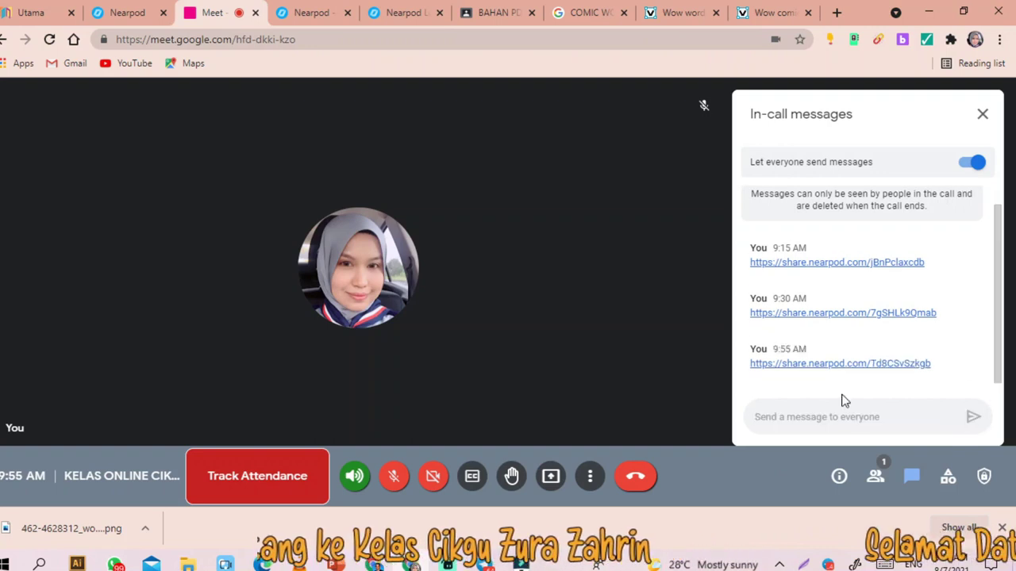
{"action": "left_click", "coordinate": [805, 369]}
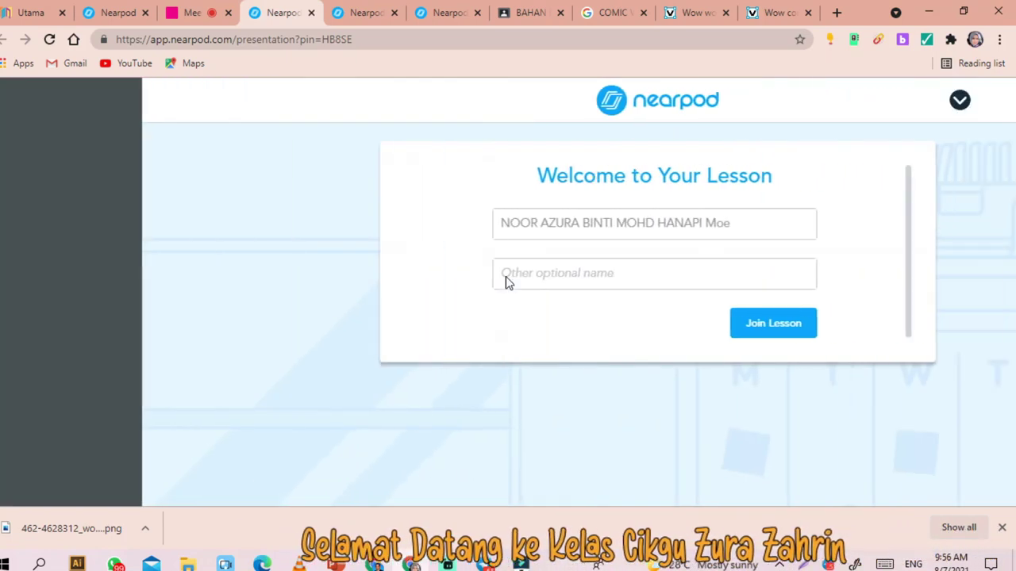
{"action": "left_click_drag", "start_coordinate": [582, 215], "coordinate": [288, 231]}
- Join the lesson as a student under a typed student name and toggle the lesson info panel
{"action": "type", "text": "ZARA"}
{"action": "left_click", "coordinate": [619, 331]}
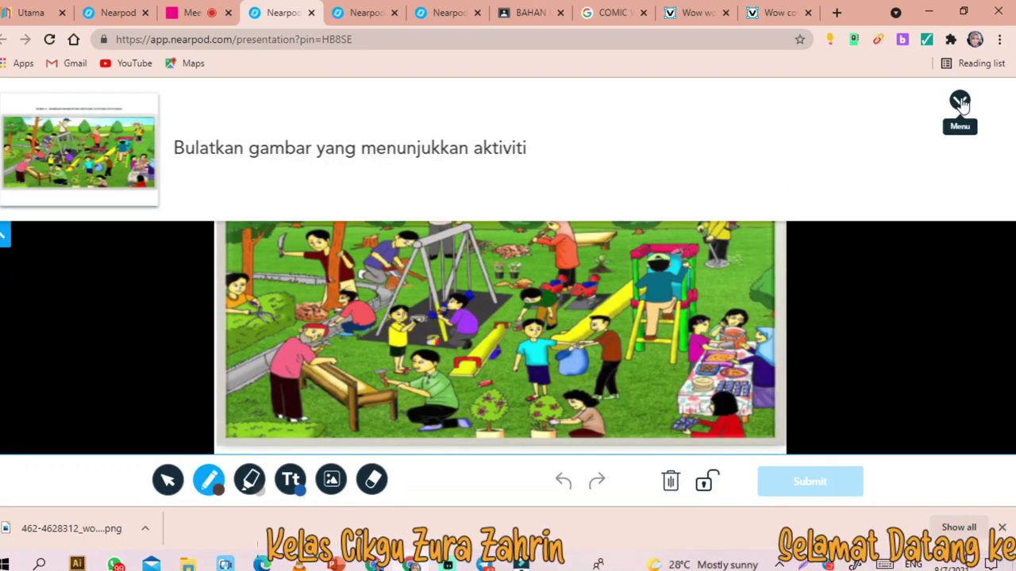
{"action": "left_click", "coordinate": [960, 102]}
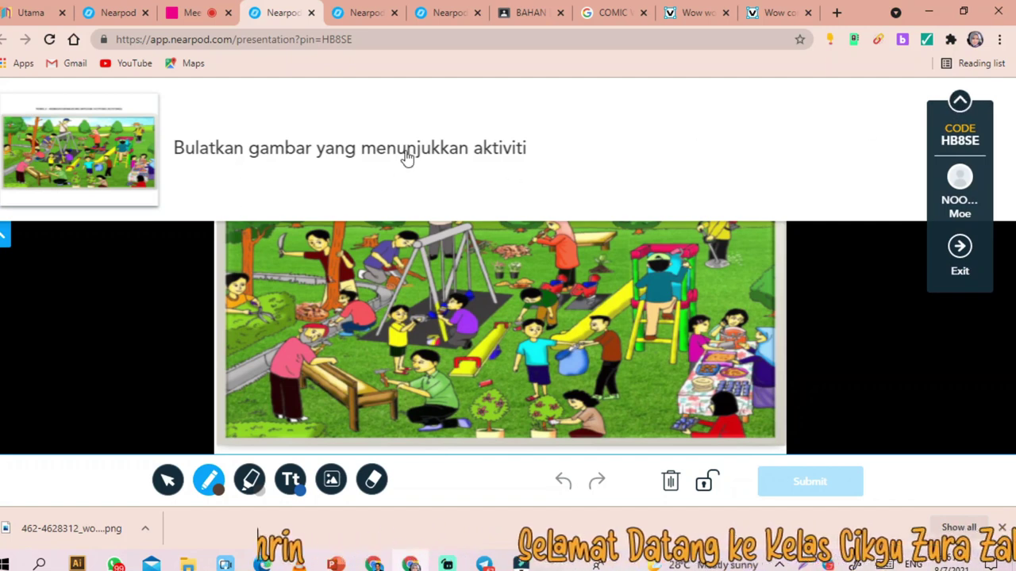
{"action": "left_click", "coordinate": [958, 111]}
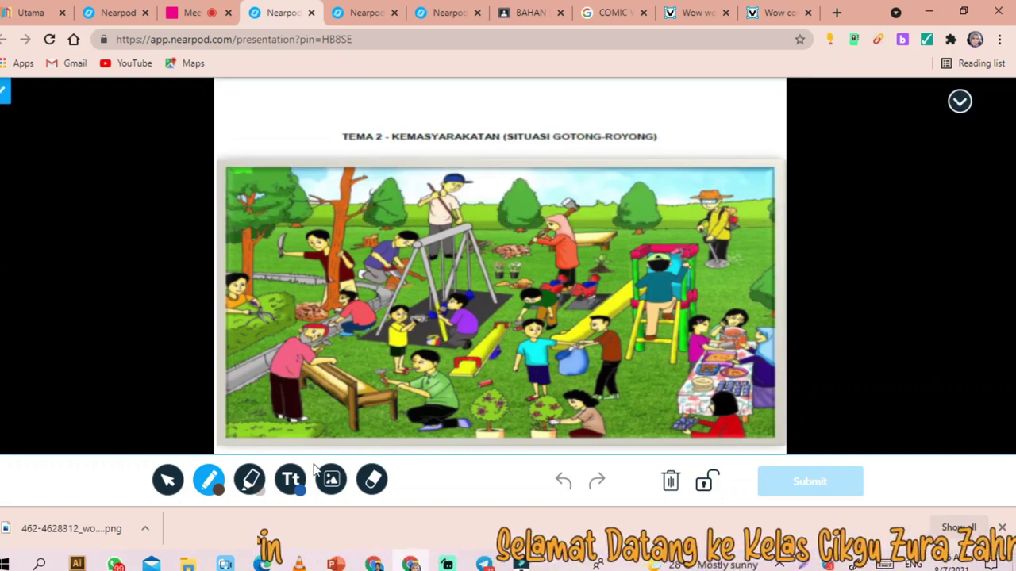
- Circle the grass cutter in red and label him 'memotong rumput' with a text box
{"action": "left_click", "coordinate": [209, 480]}
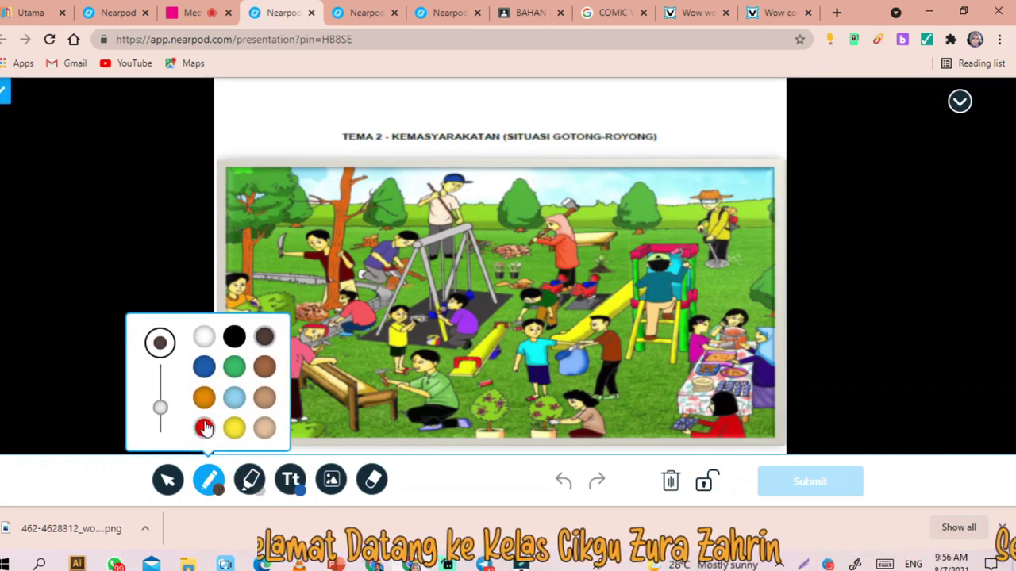
{"action": "left_click", "coordinate": [345, 223]}
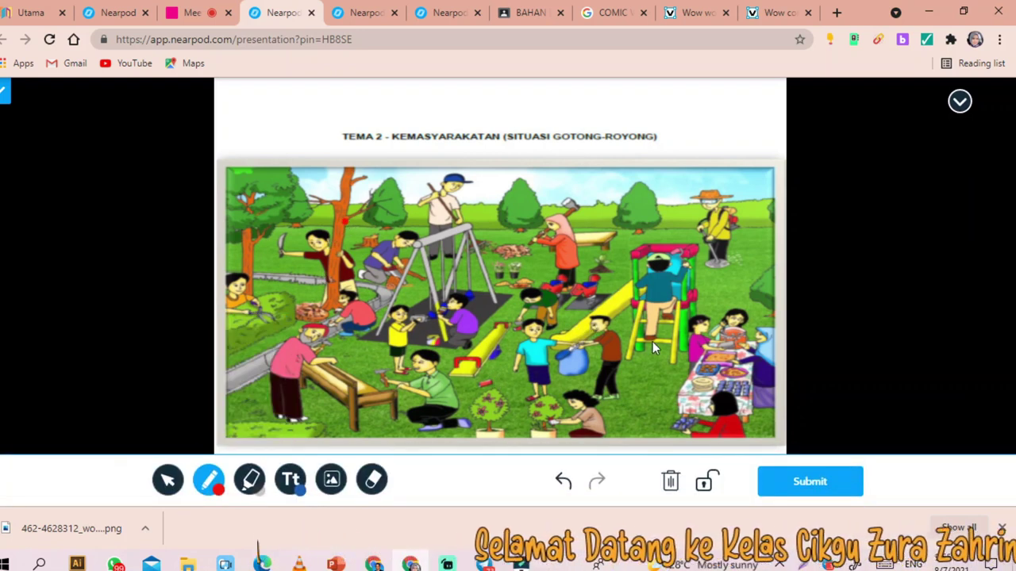
{"action": "left_click", "coordinate": [748, 295]}
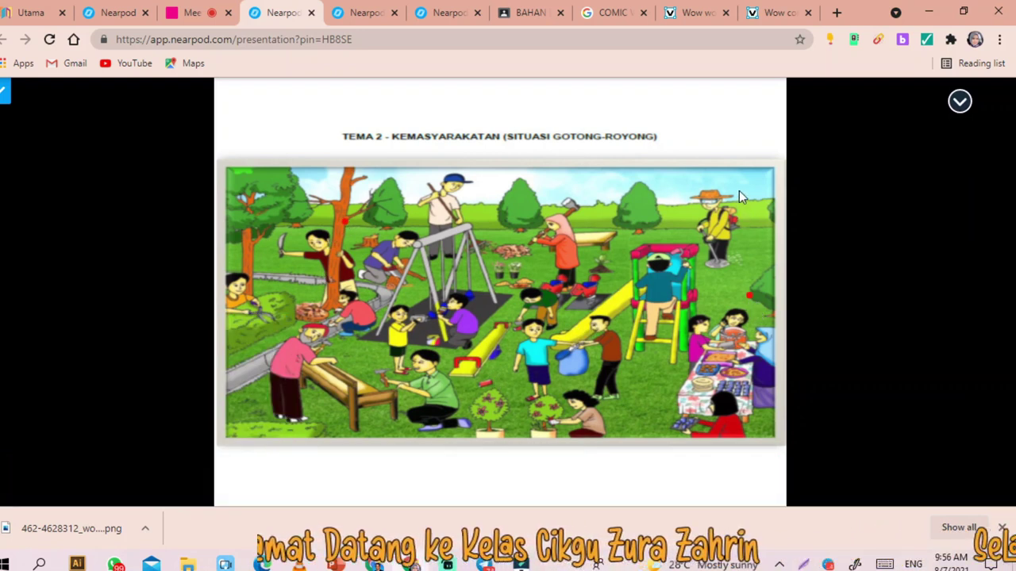
{"action": "left_click_drag", "start_coordinate": [739, 190], "coordinate": [645, 227]}
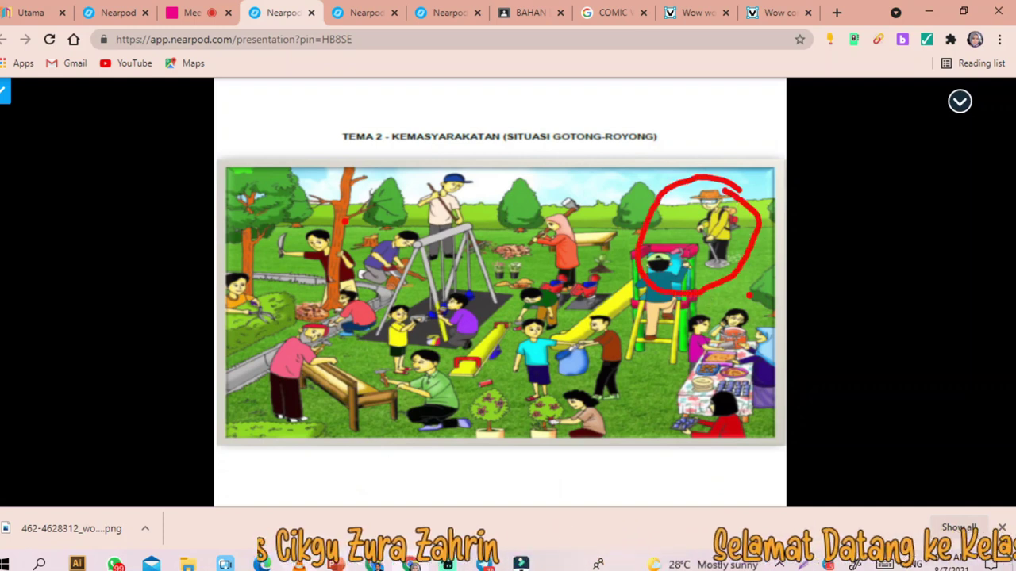
{"action": "left_click", "coordinate": [290, 480]}
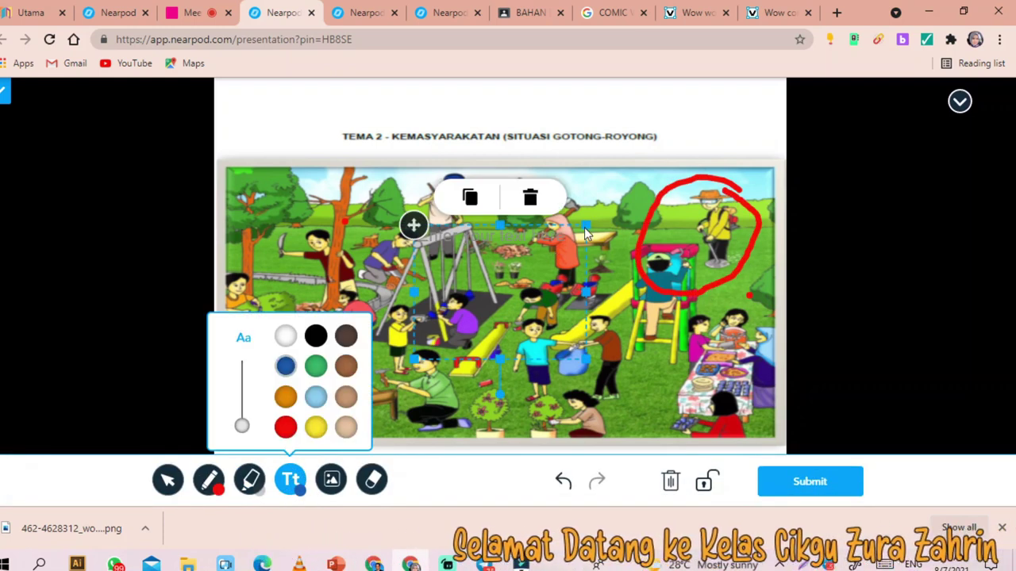
{"action": "left_click", "coordinate": [523, 237]}
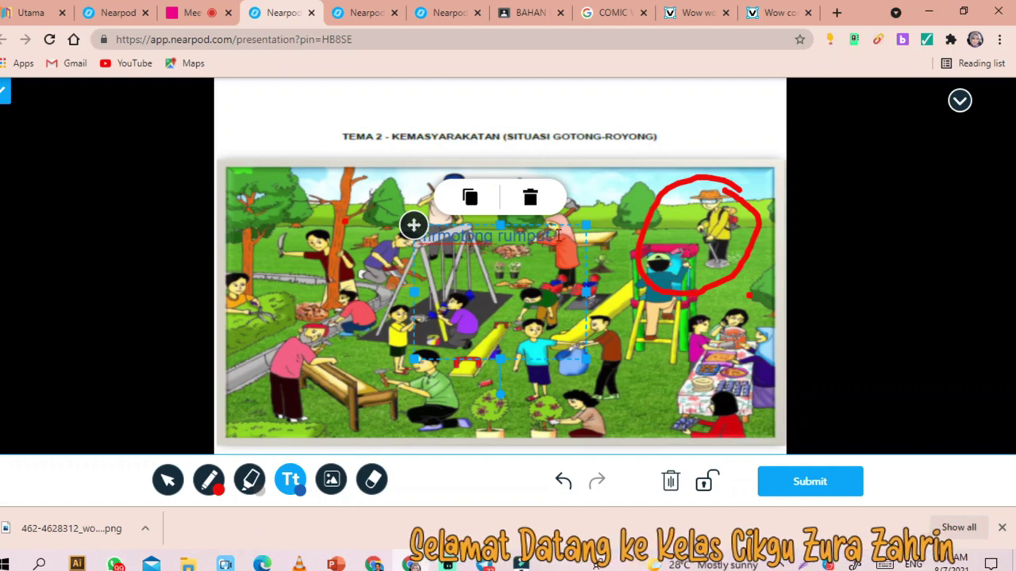
{"action": "left_click_drag", "start_coordinate": [416, 227], "coordinate": [561, 208]}
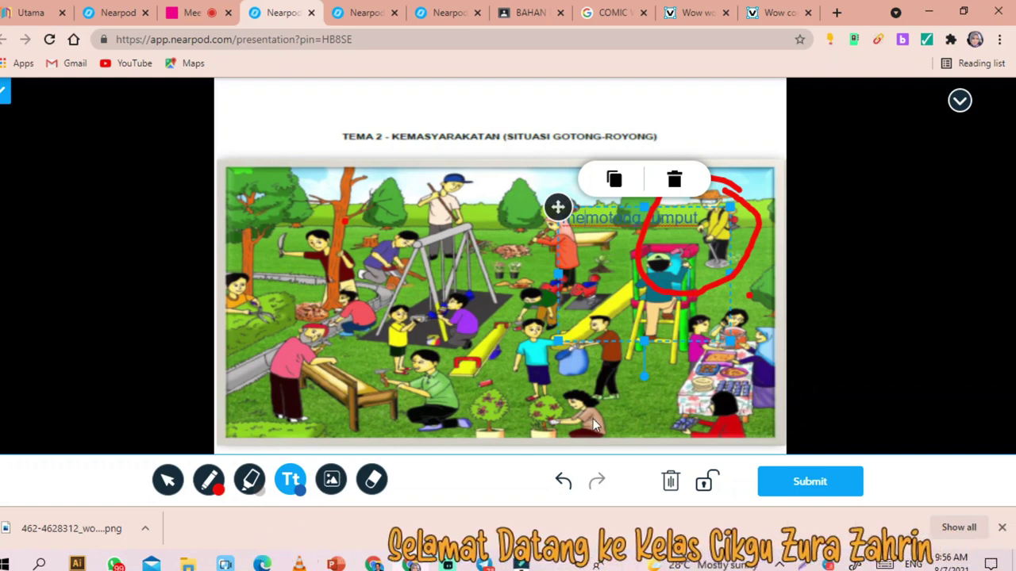
- Circle the swing-frame man, the slide boy and the swing children in red, then submit
{"action": "left_click", "coordinate": [209, 480]}
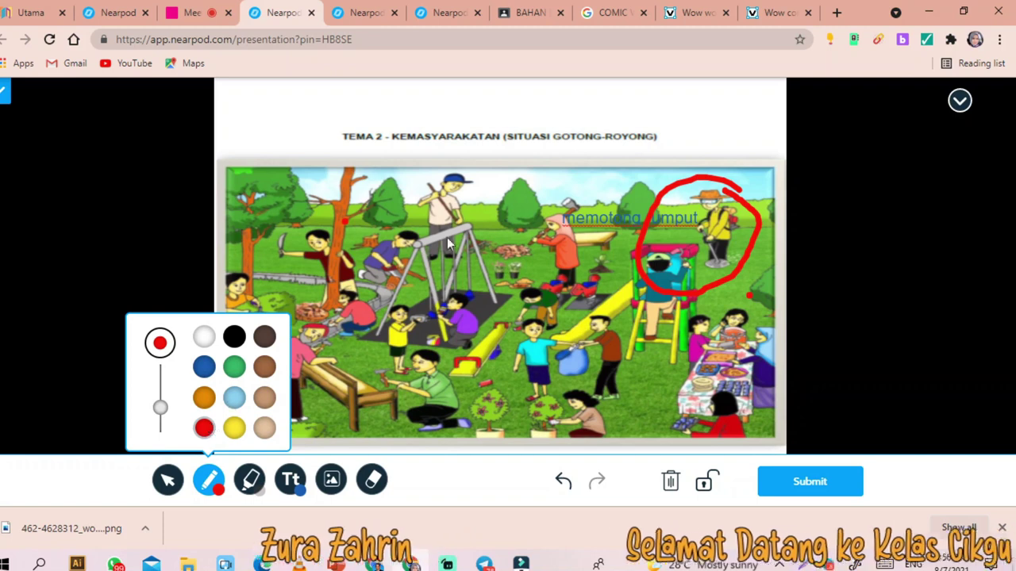
{"action": "mouse_move", "coordinate": [476, 159]}
{"action": "left_mouse_down"}
{"action": "mouse_move", "coordinate": [411, 265]}
{"action": "mouse_move", "coordinate": [468, 146]}
{"action": "left_mouse_up"}
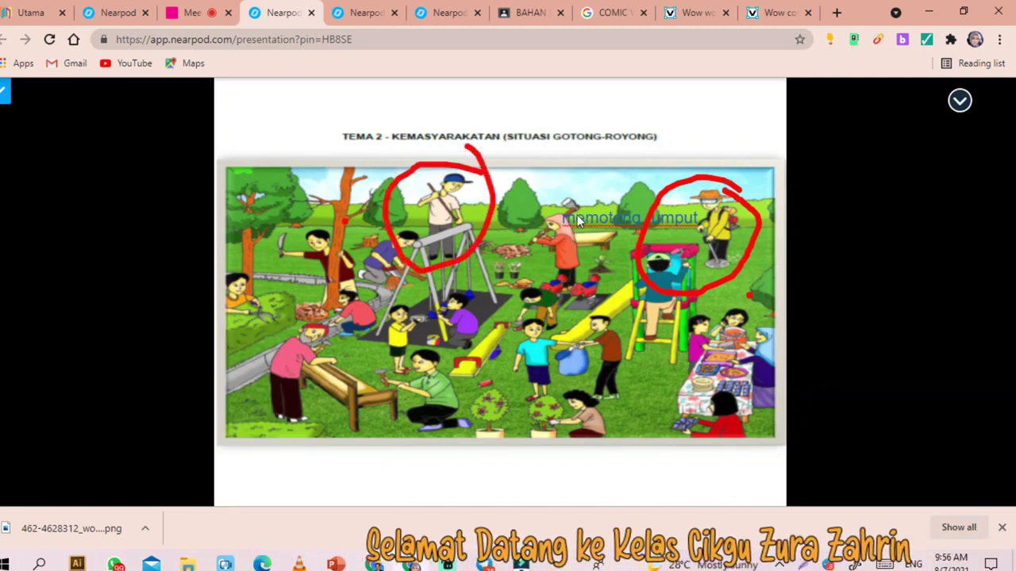
{"action": "mouse_move", "coordinate": [576, 284]}
{"action": "left_mouse_down"}
{"action": "mouse_move", "coordinate": [504, 287]}
{"action": "mouse_move", "coordinate": [523, 337]}
{"action": "left_mouse_up"}
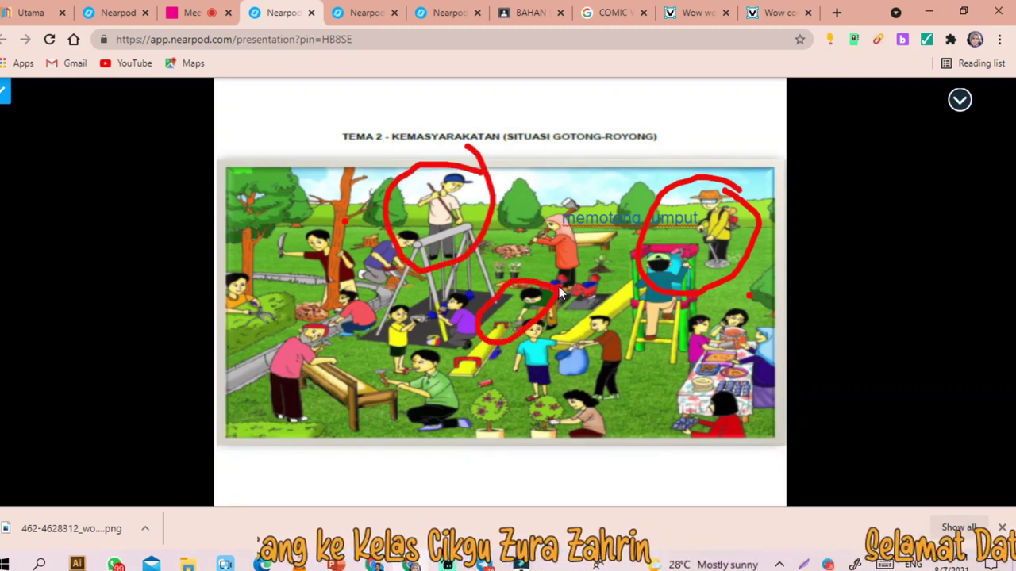
{"action": "mouse_move", "coordinate": [463, 302]}
{"action": "left_mouse_down"}
{"action": "mouse_move", "coordinate": [378, 309]}
{"action": "mouse_move", "coordinate": [442, 353]}
{"action": "mouse_move", "coordinate": [449, 282]}
{"action": "left_mouse_up"}
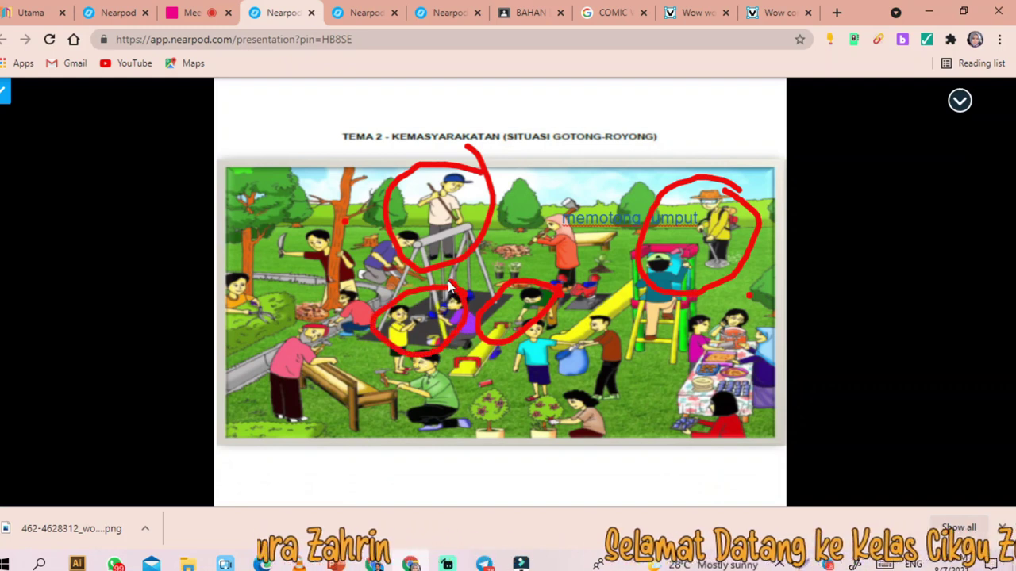
{"action": "mouse_move", "coordinate": [508, 495]}
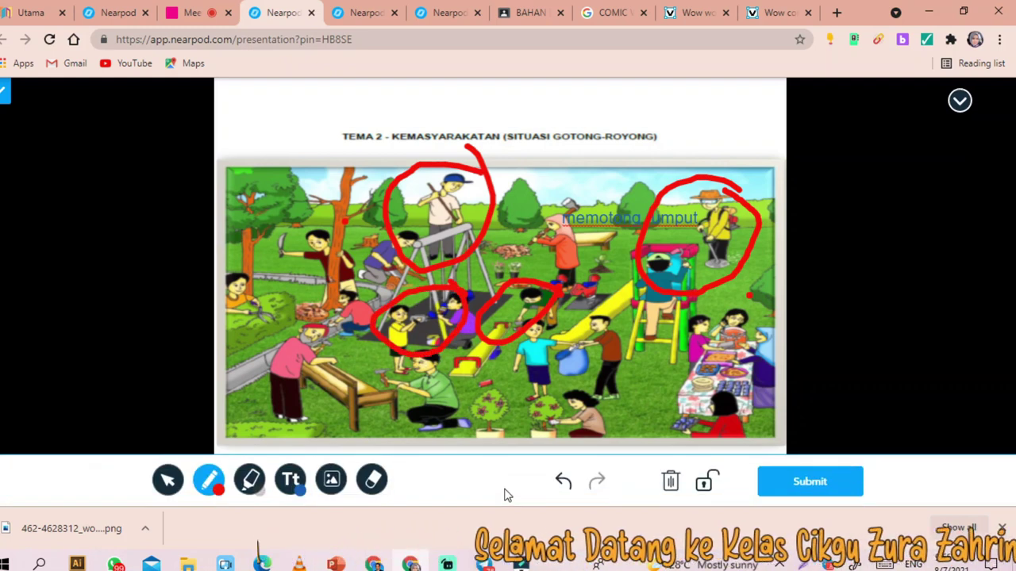
{"action": "left_click", "coordinate": [802, 485]}
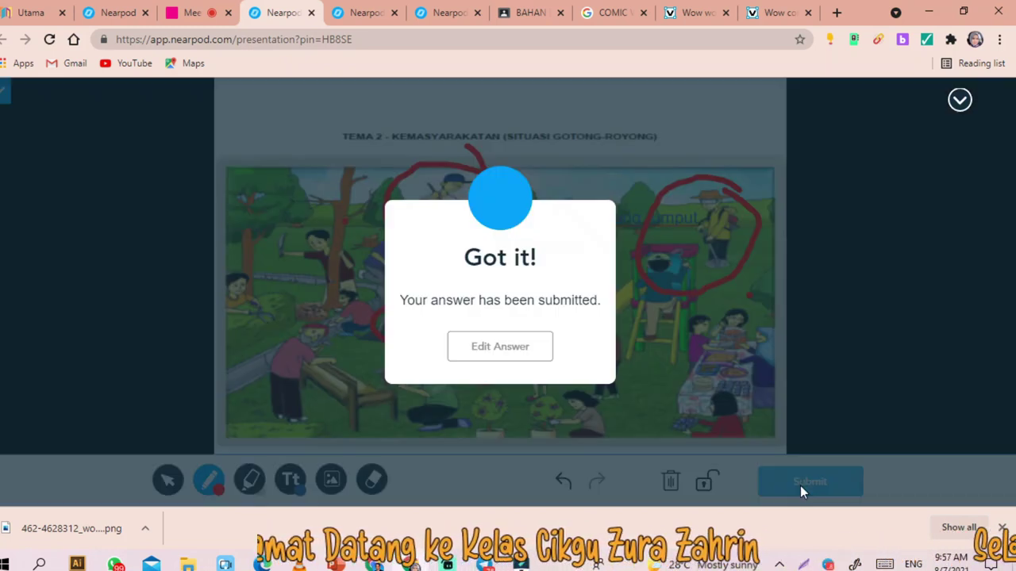
{"action": "left_click", "coordinate": [349, 18]}
- On Draw It slide 24 of the teacher view, open the student's four-red-circle drawing and share it with the class
{"action": "left_click", "coordinate": [441, 16]}
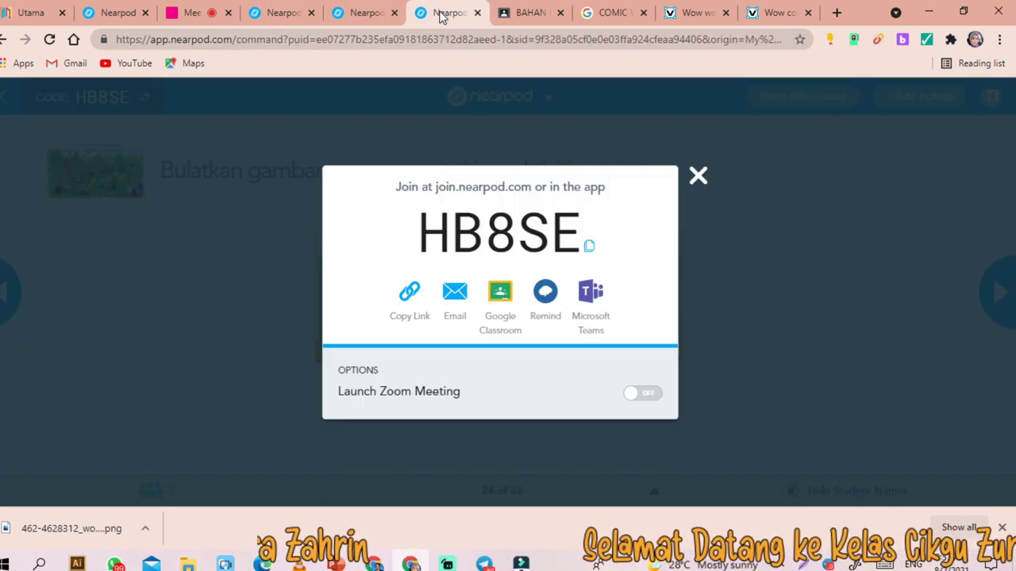
{"action": "left_click", "coordinate": [700, 175]}
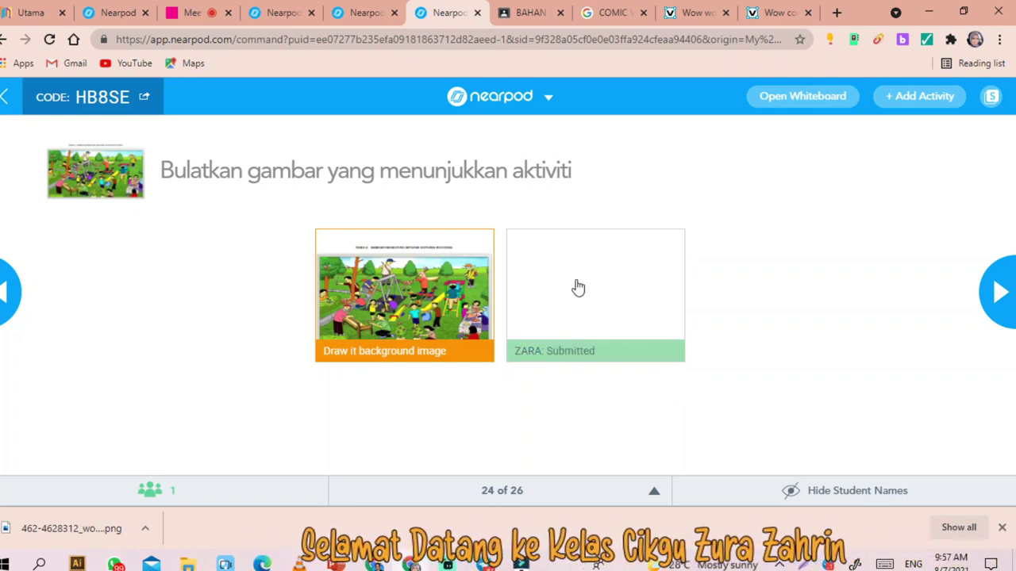
{"action": "left_click", "coordinate": [563, 309]}
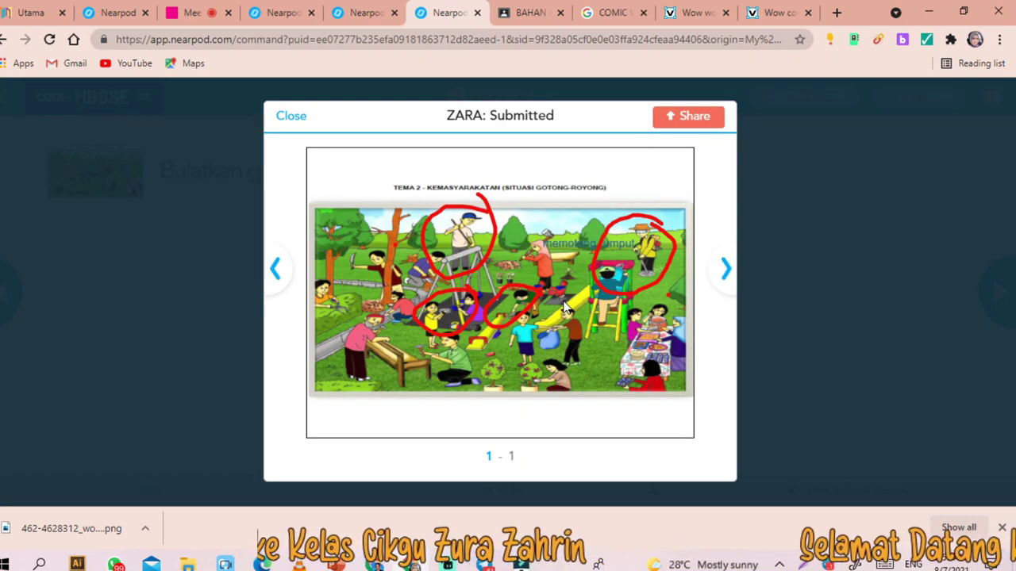
{"action": "left_click", "coordinate": [688, 117]}
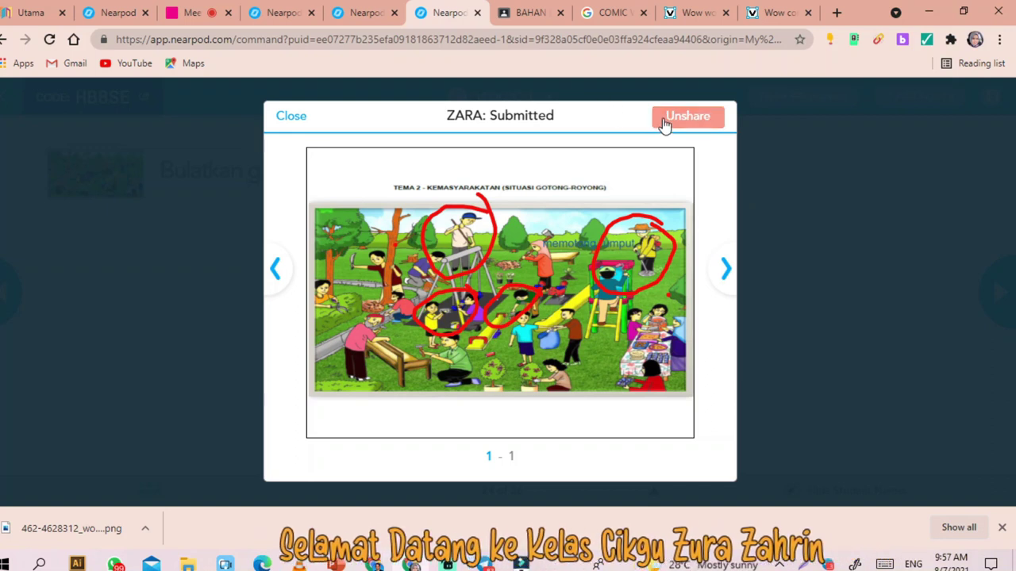
{"action": "left_click", "coordinate": [288, 118]}
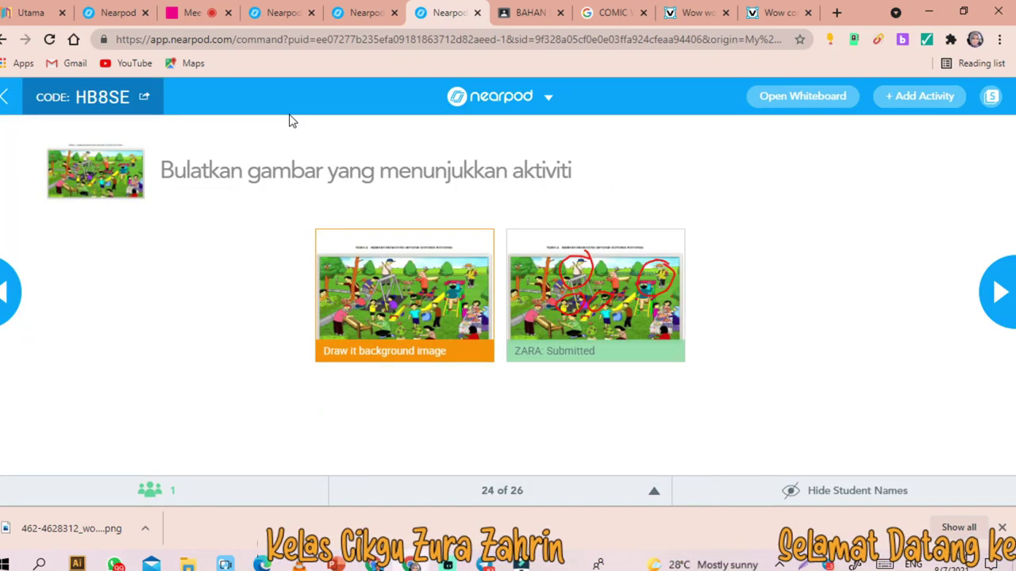
{"action": "left_click", "coordinate": [546, 341]}
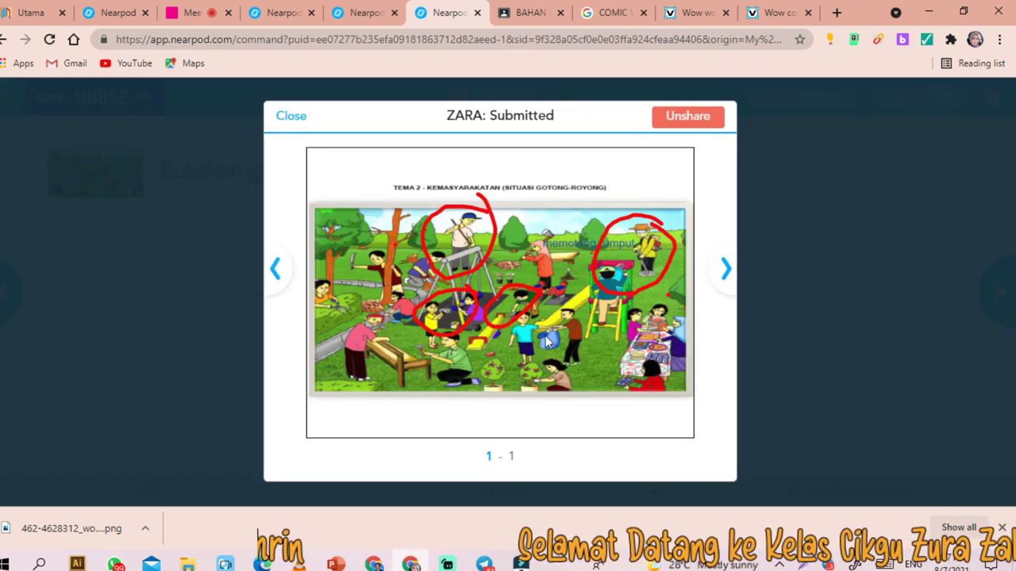
{"action": "left_click", "coordinate": [291, 118]}
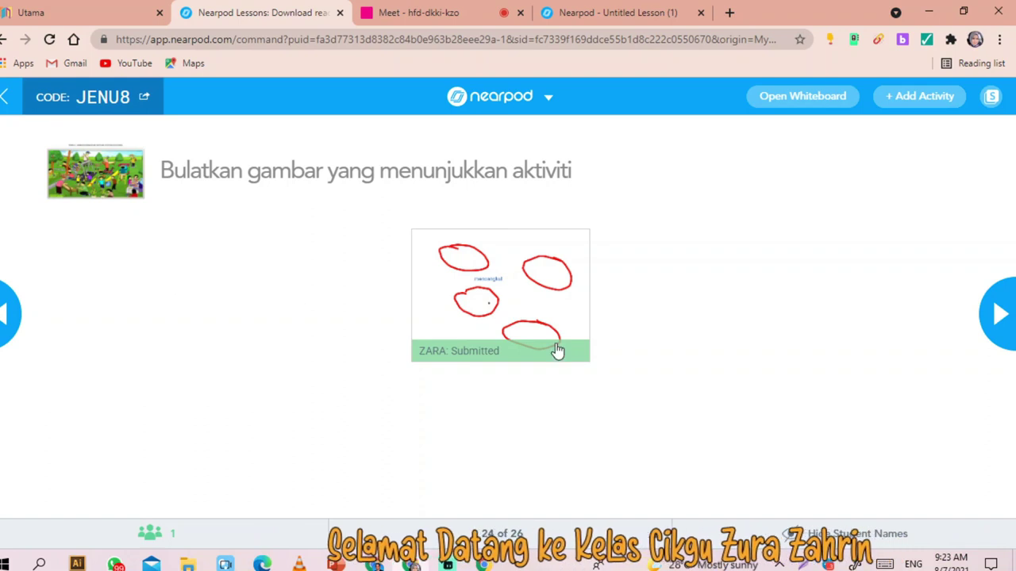
- Advance to the understanding poll and submit 'A. Ya' as the student
{"action": "left_click", "coordinate": [1004, 321]}
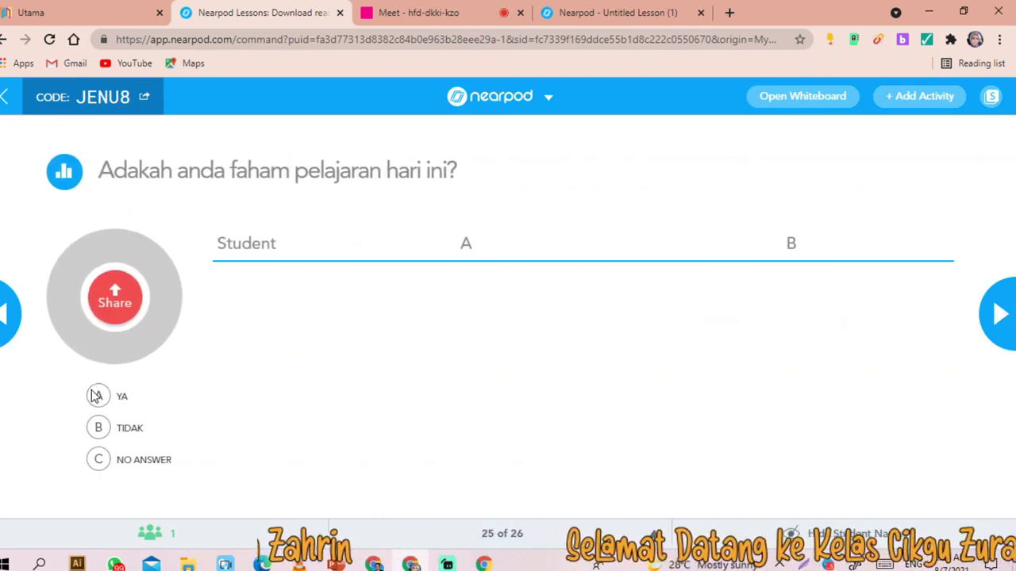
{"action": "left_click", "coordinate": [577, 22]}
{"action": "left_click", "coordinate": [158, 264]}
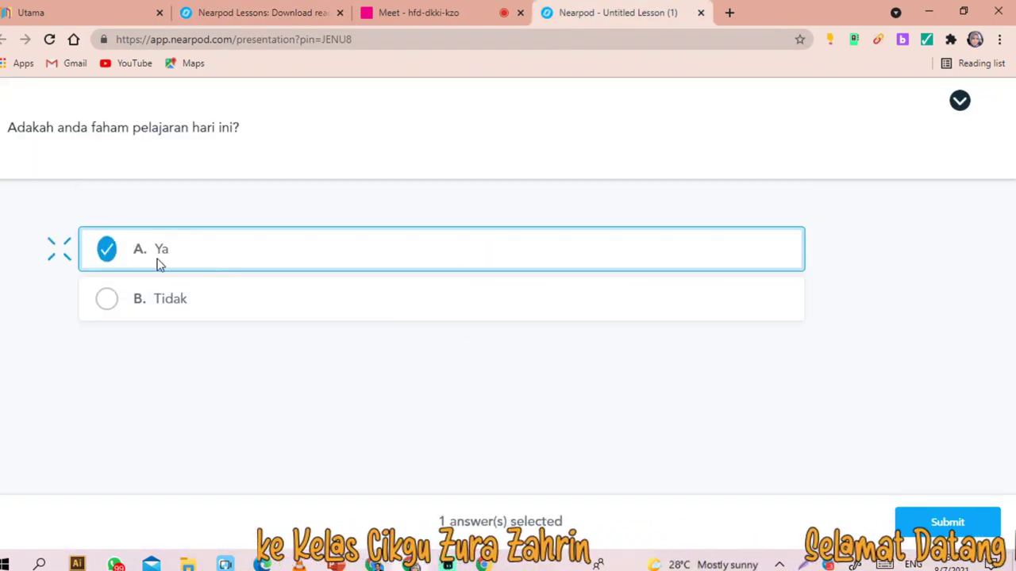
{"action": "left_click", "coordinate": [961, 521]}
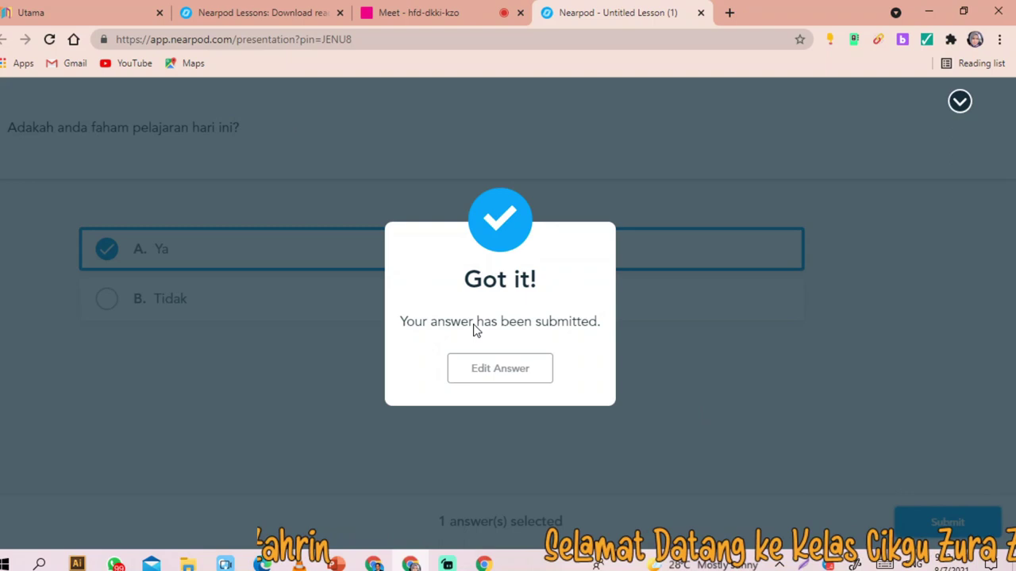
- Move the live lesson on to the final slide, the fill-in-the-blanks activity
{"action": "left_click", "coordinate": [277, 12]}
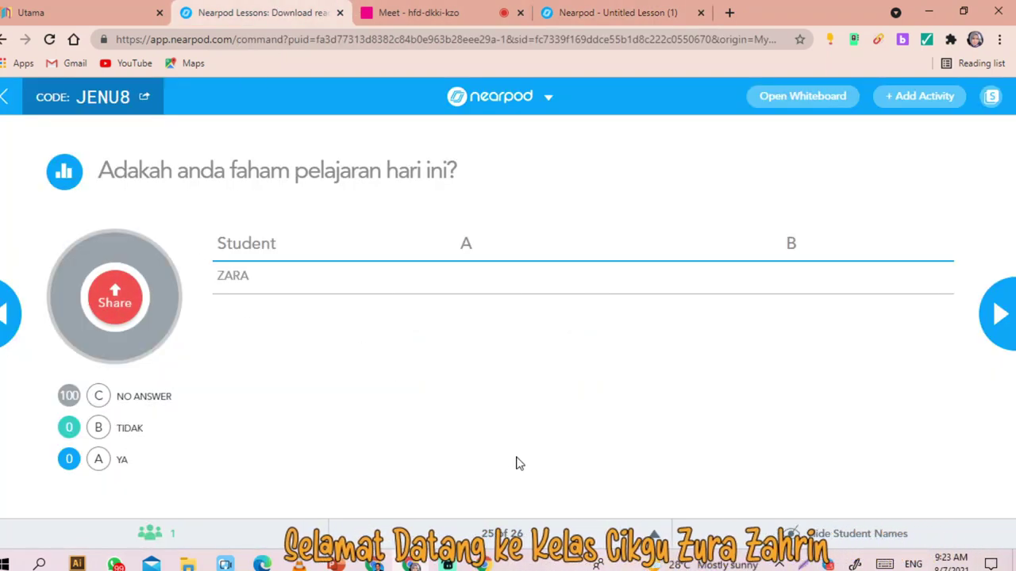
{"action": "left_click", "coordinate": [992, 326]}
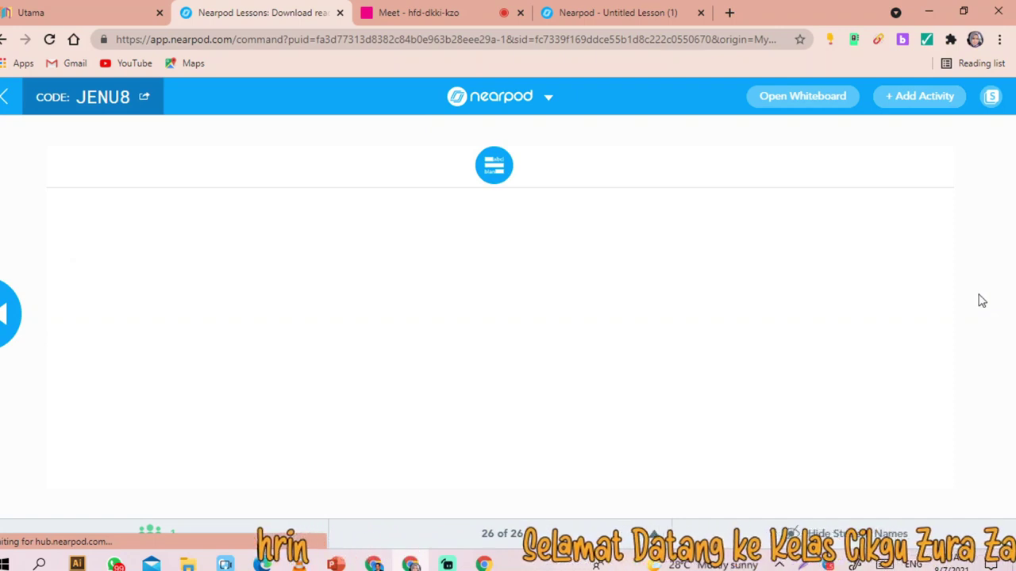
{"action": "left_click", "coordinate": [596, 16]}
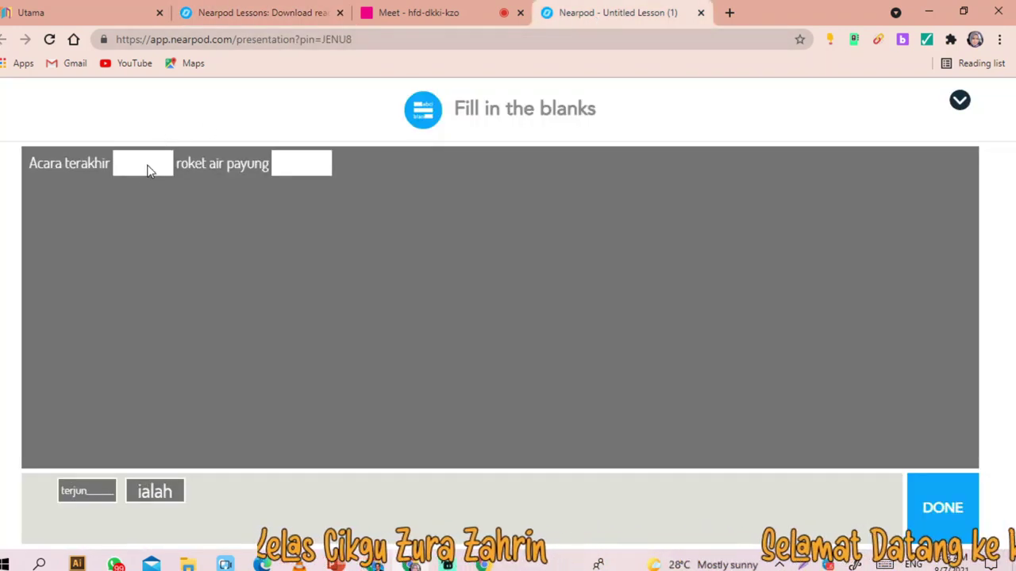
- Fill the blanks with 'ialah' and 'terjun' for a 2/2 score
{"action": "left_click_drag", "start_coordinate": [90, 213], "coordinate": [139, 167]}
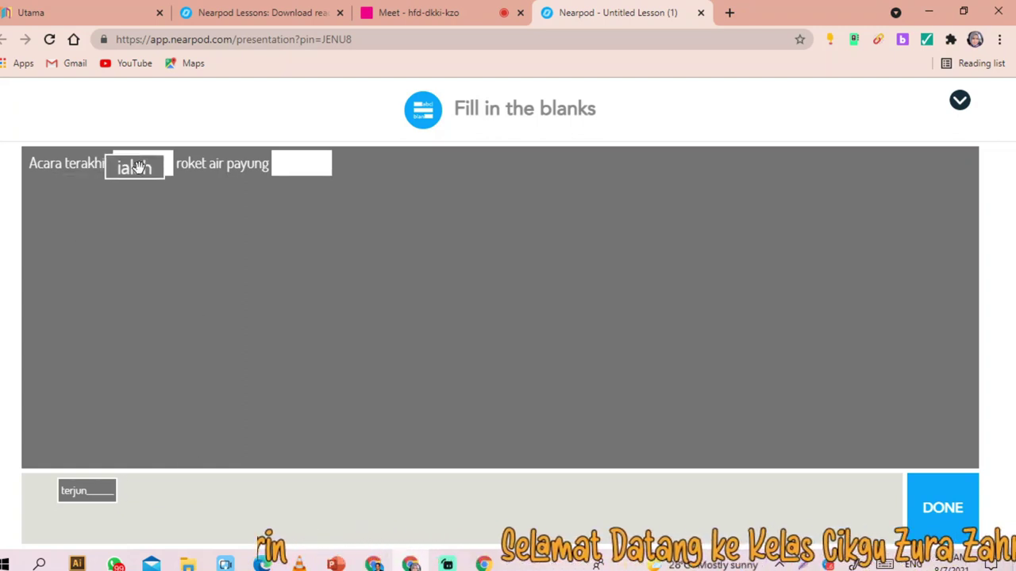
{"action": "left_click_drag", "start_coordinate": [86, 489], "coordinate": [288, 162]}
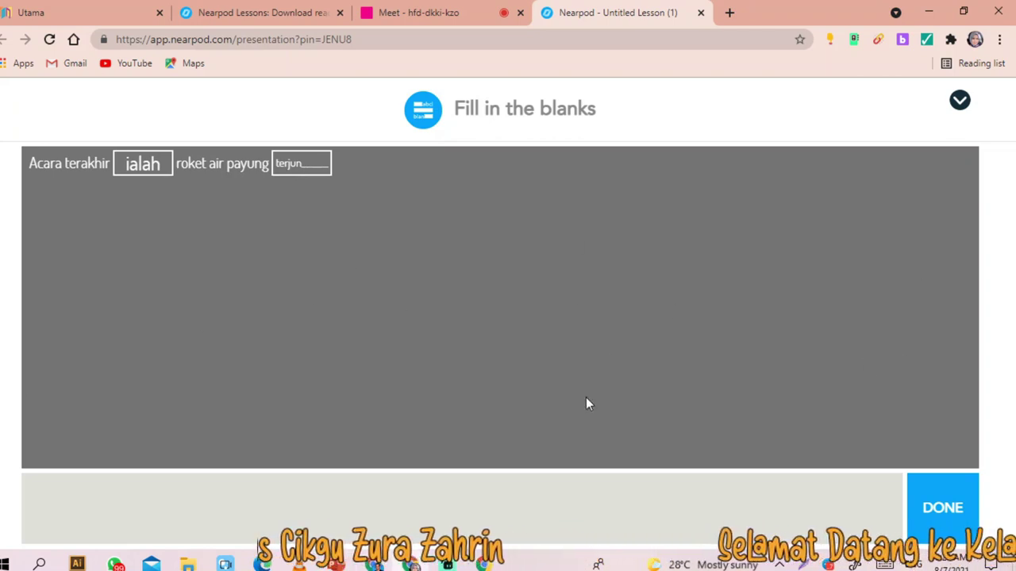
{"action": "left_click", "coordinate": [933, 525]}
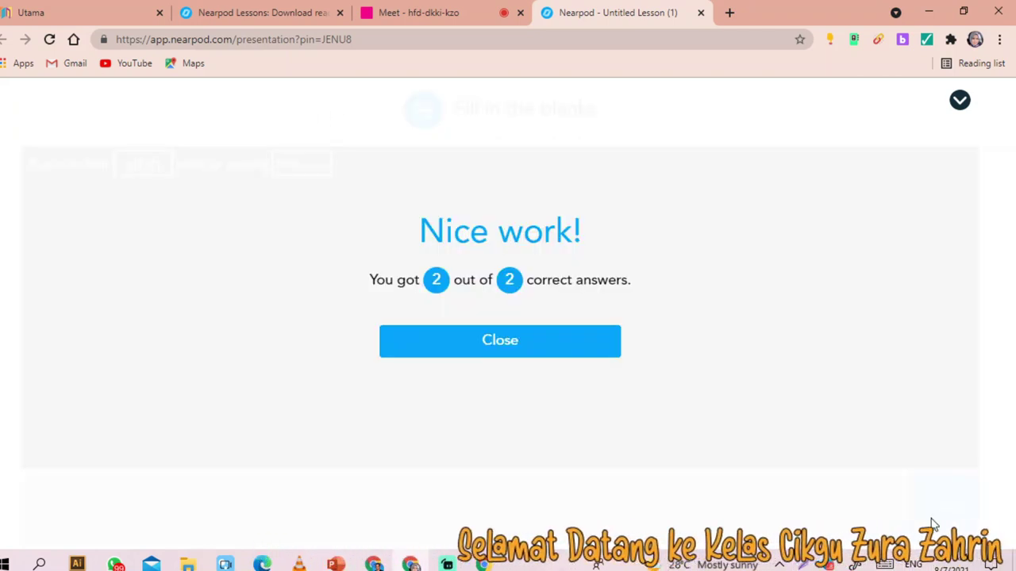
{"action": "left_click", "coordinate": [280, 12]}
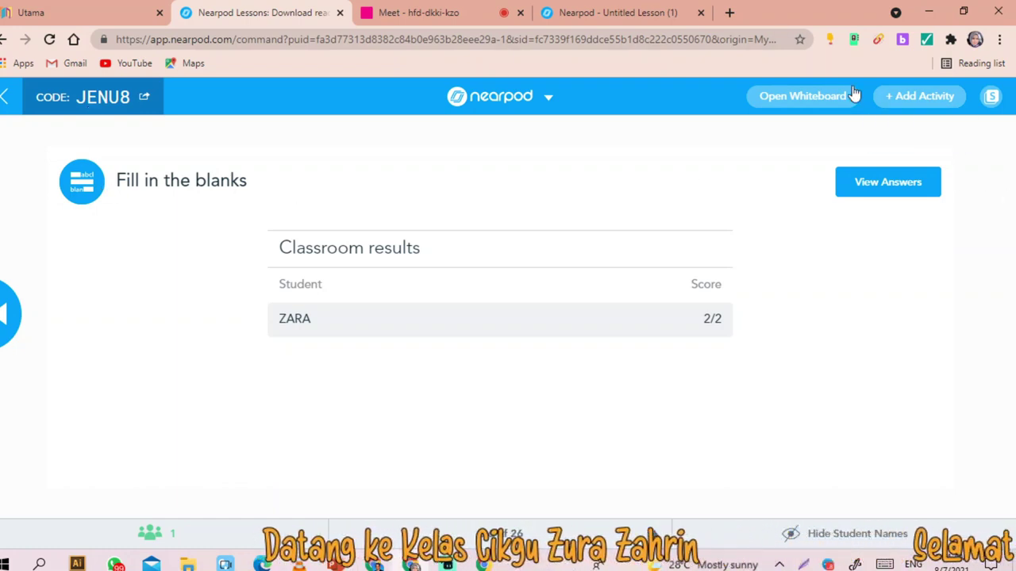
{"action": "left_click", "coordinate": [656, 14]}
{"action": "left_click", "coordinate": [618, 328]}
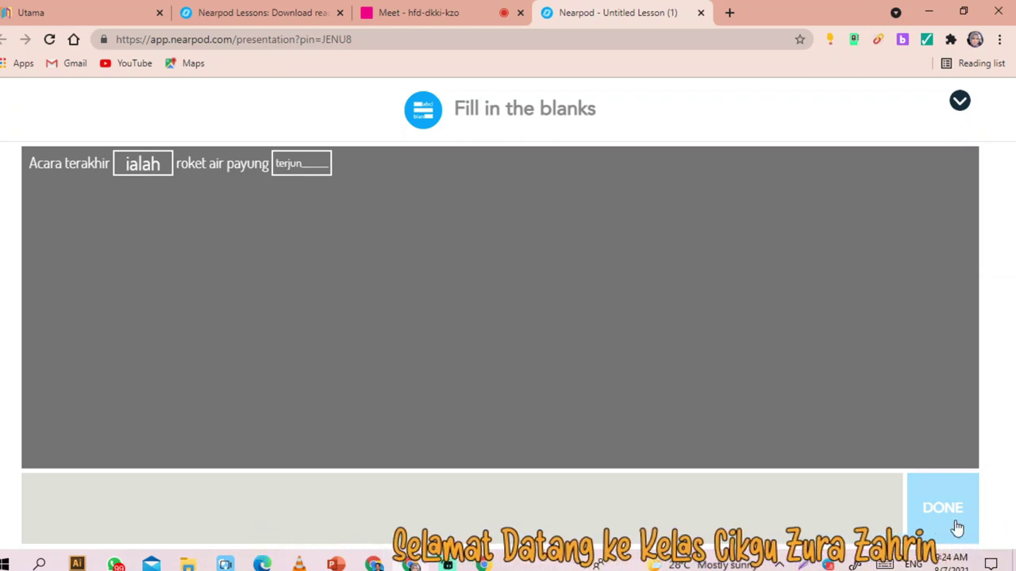
- Exit the student lesson and bring the Google Meet call back
{"action": "left_click", "coordinate": [960, 102]}
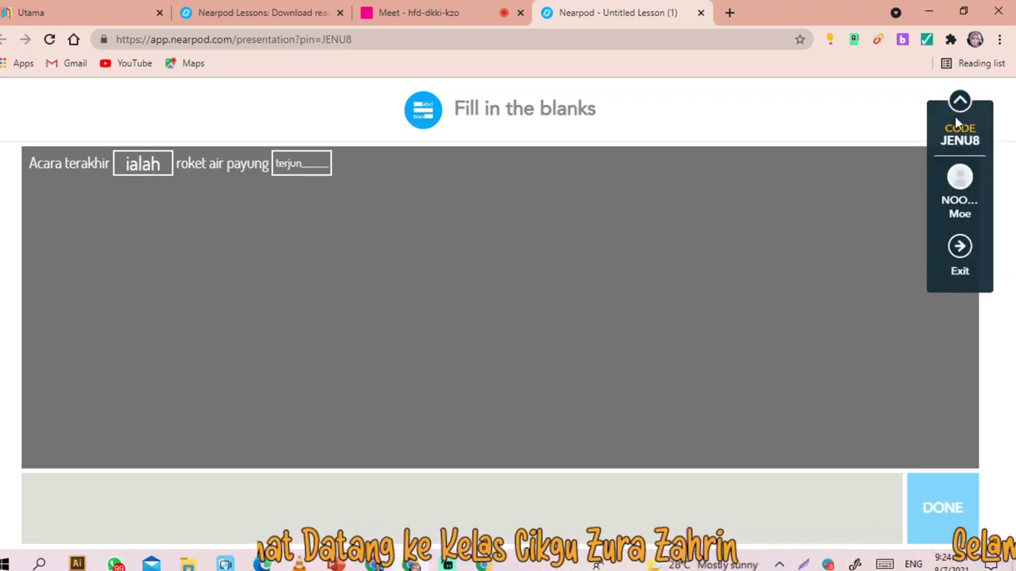
{"action": "left_click", "coordinate": [959, 248]}
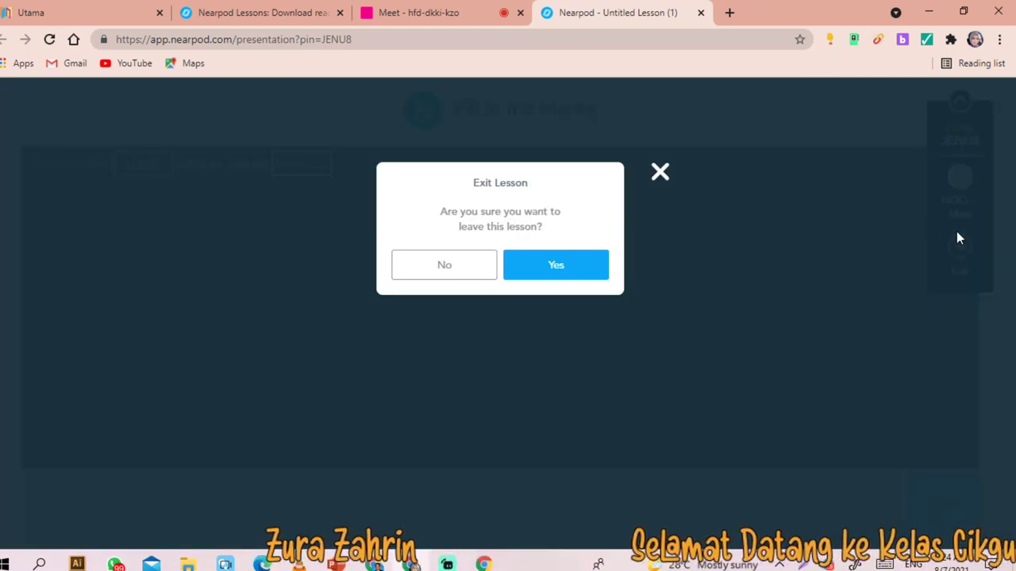
{"action": "left_click", "coordinate": [585, 269]}
{"action": "left_click", "coordinate": [402, 22]}
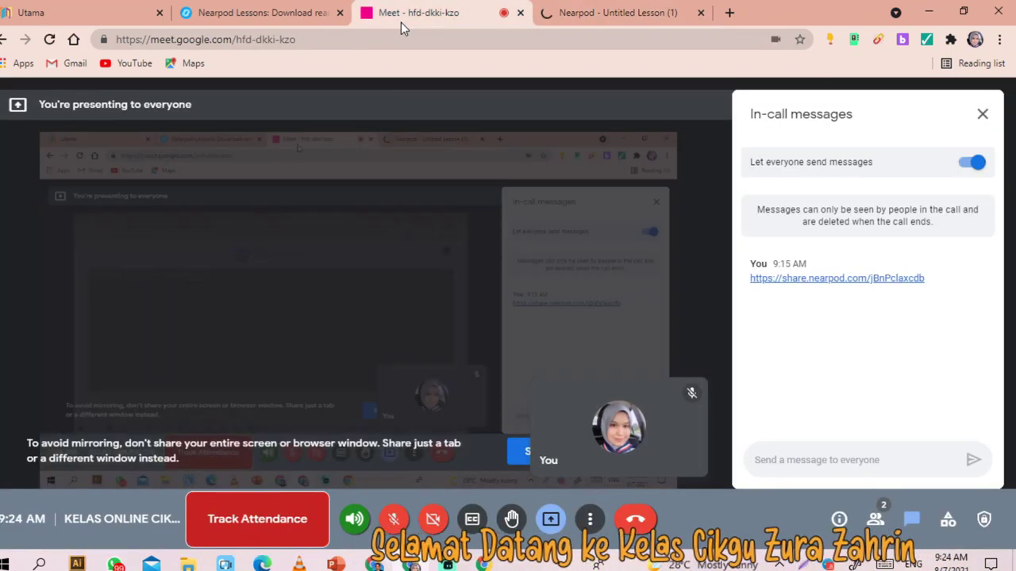
- Leave the live session from the teacher tab and go to Post-Session Reports
{"action": "left_click", "coordinate": [278, 10]}
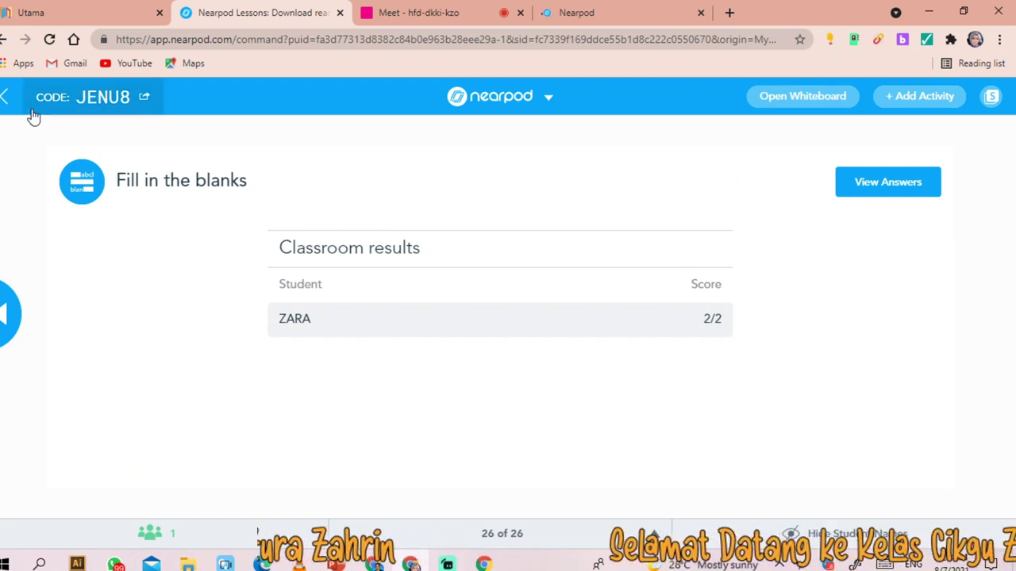
{"action": "left_click", "coordinate": [4, 97]}
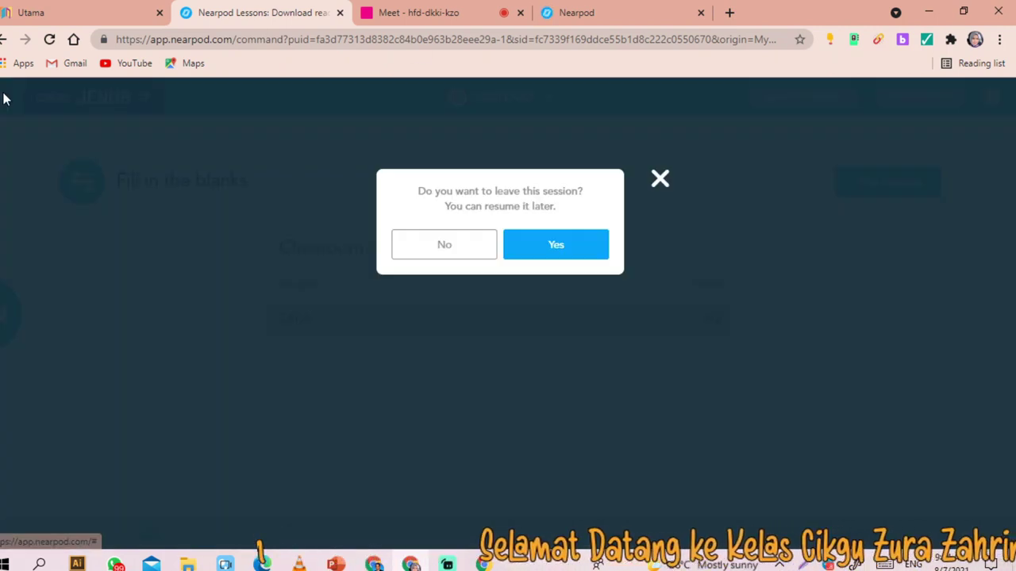
{"action": "left_click", "coordinate": [559, 255]}
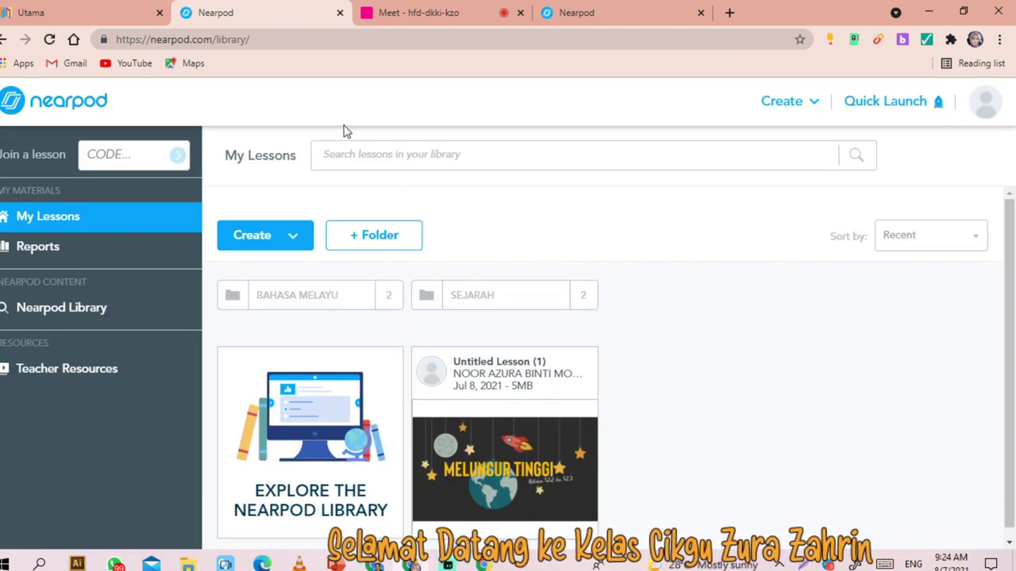
{"action": "left_click", "coordinate": [41, 251]}
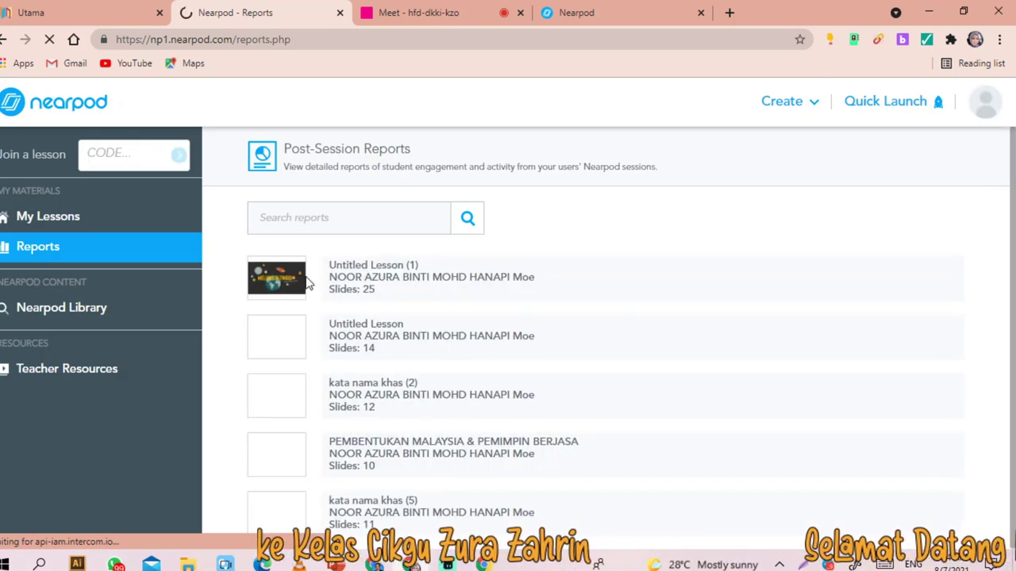
- Open and scroll through the Untitled Lesson (1) session report with 1 student, then close it
{"action": "left_click", "coordinate": [357, 291]}
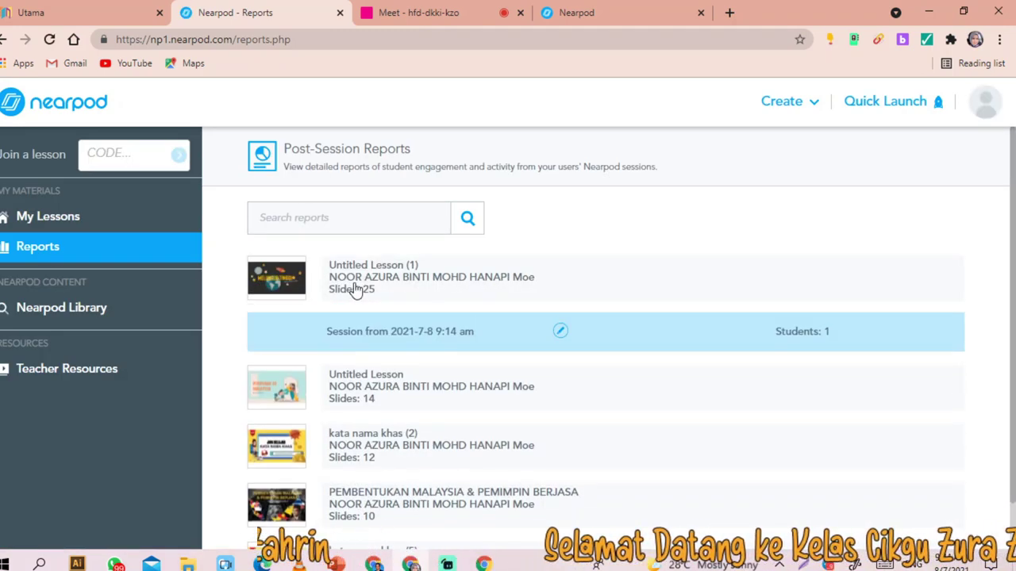
{"action": "left_click", "coordinate": [804, 339]}
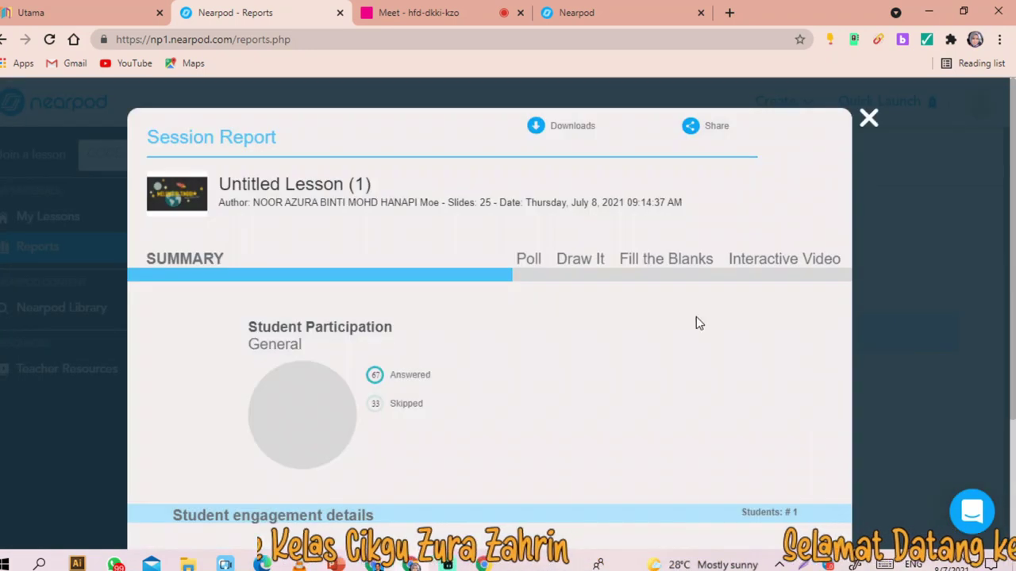
{"action": "scroll", "coordinate": [352, 342], "scroll_direction": "down", "scroll_amount": 4}
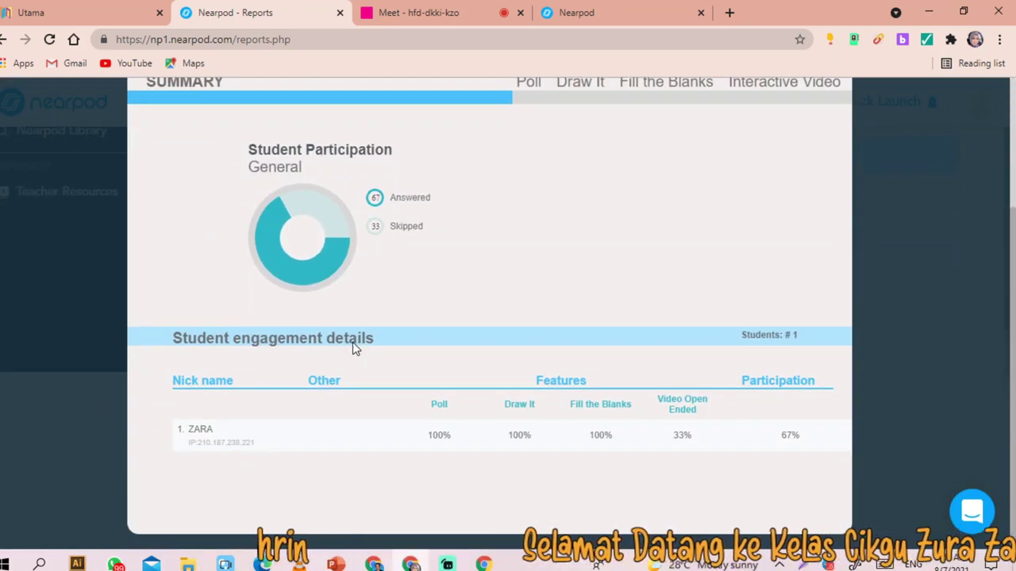
{"action": "scroll", "coordinate": [755, 185], "scroll_direction": "up", "scroll_amount": 1}
{"action": "scroll", "coordinate": [755, 185], "scroll_direction": "up", "scroll_amount": 3}
{"action": "left_click", "coordinate": [869, 121]}
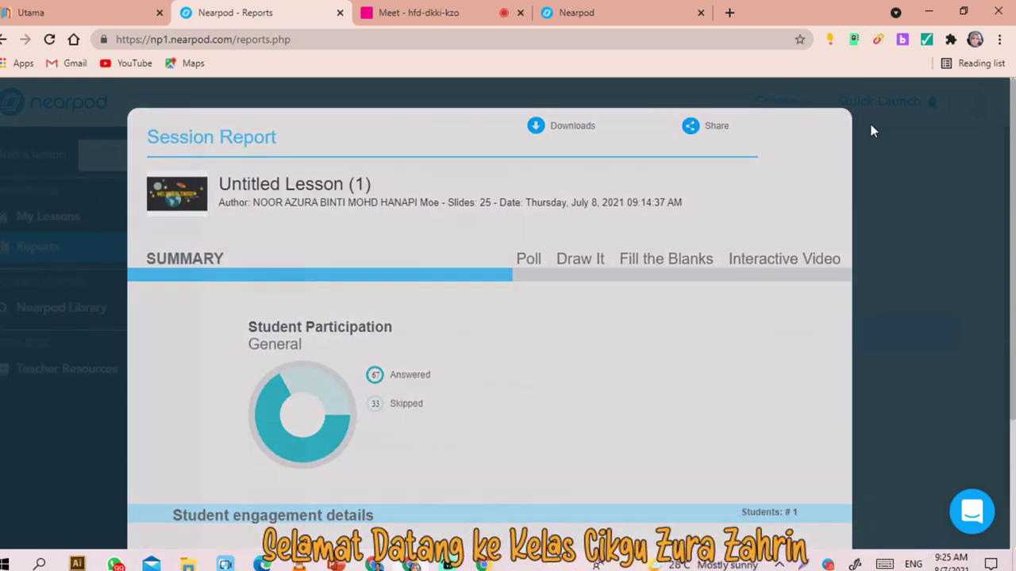
- Briefly expand kata nama khas (2), then expand the PEMBENTUKAN MALAYSIA & PEMIMPIN BERJASA sessions
{"action": "scroll", "coordinate": [325, 420], "scroll_direction": "down", "scroll_amount": 1}
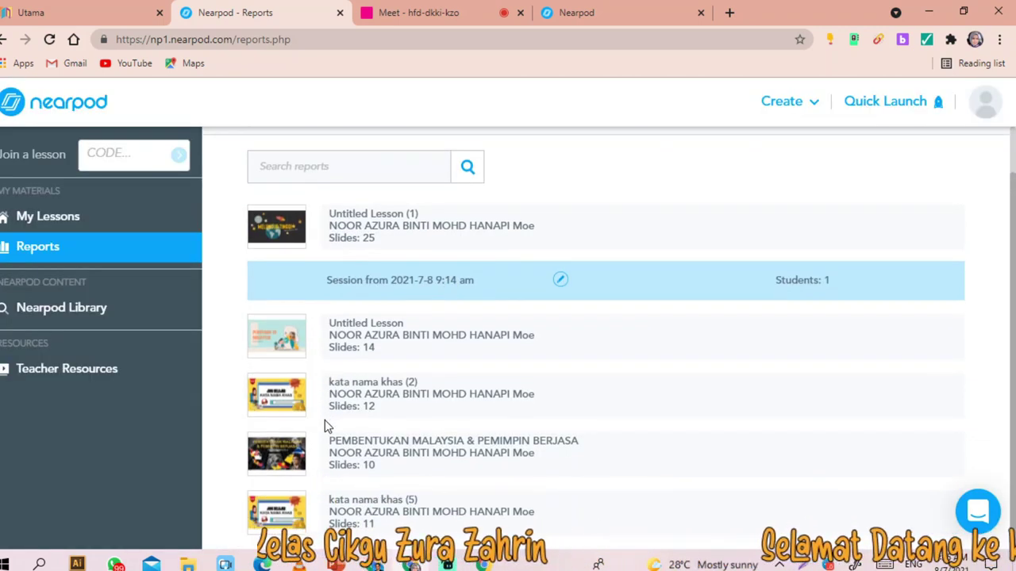
{"action": "left_click", "coordinate": [353, 403]}
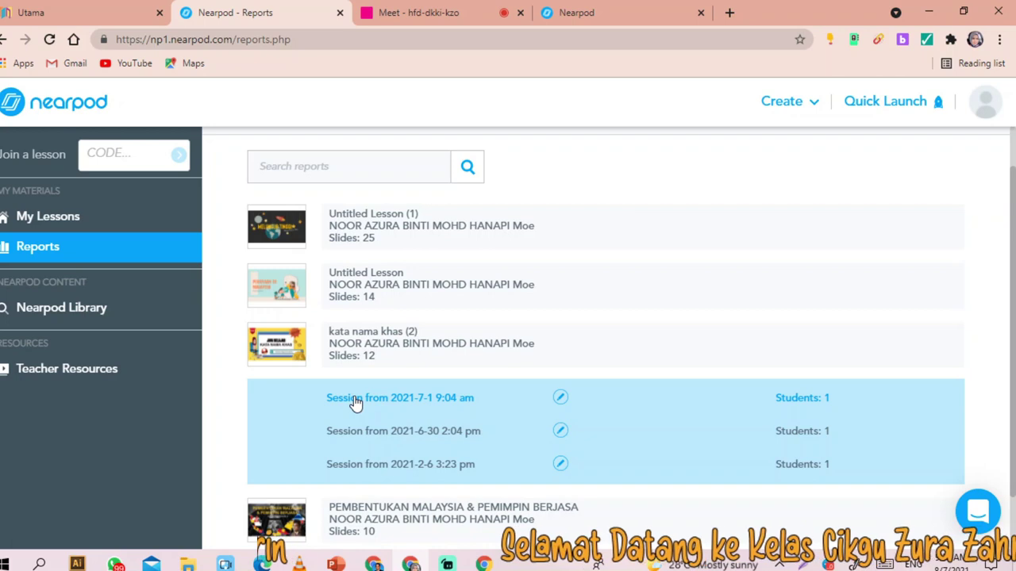
{"action": "left_click", "coordinate": [684, 334]}
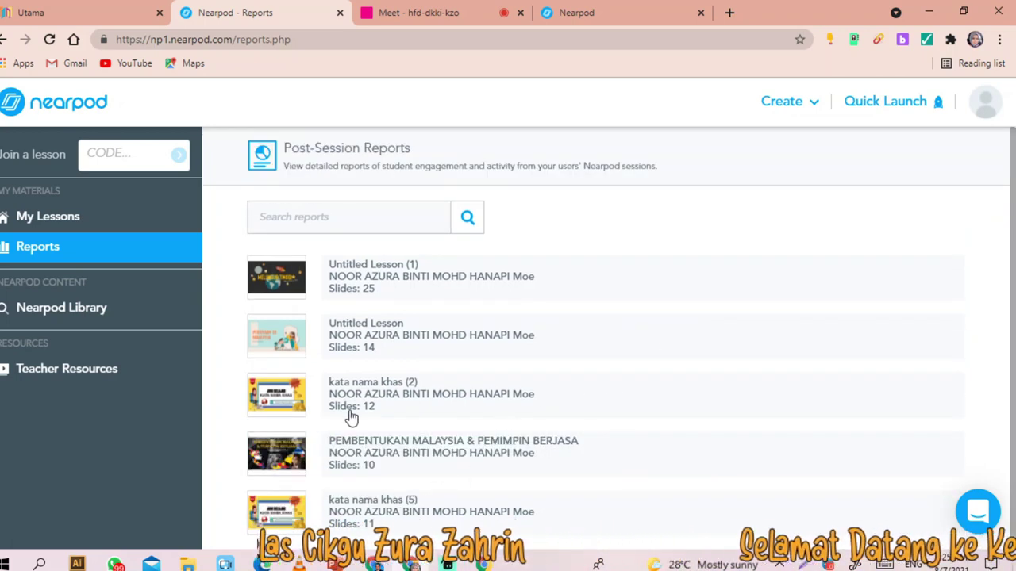
{"action": "left_click", "coordinate": [333, 460]}
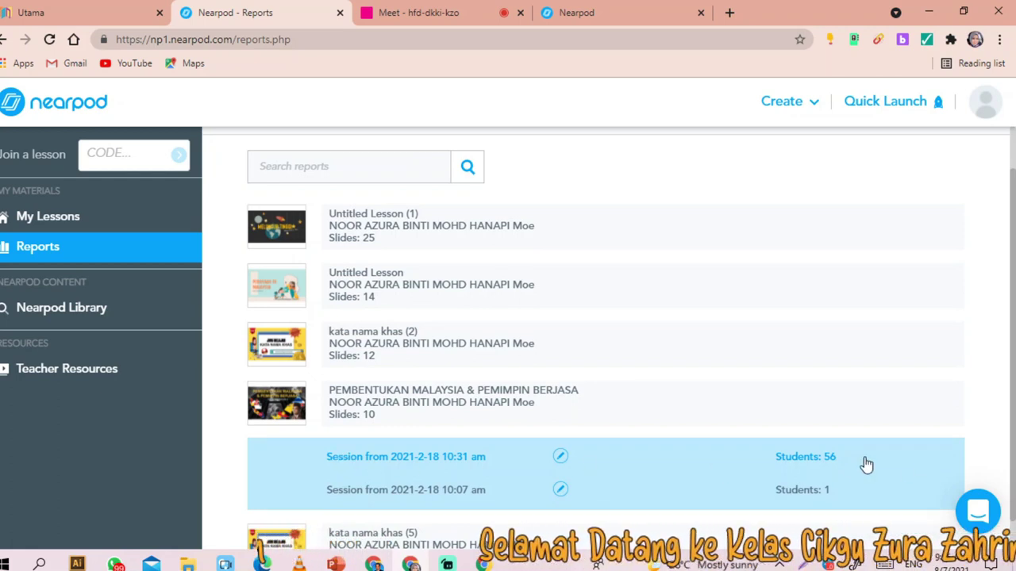
{"action": "left_click", "coordinate": [790, 454]}
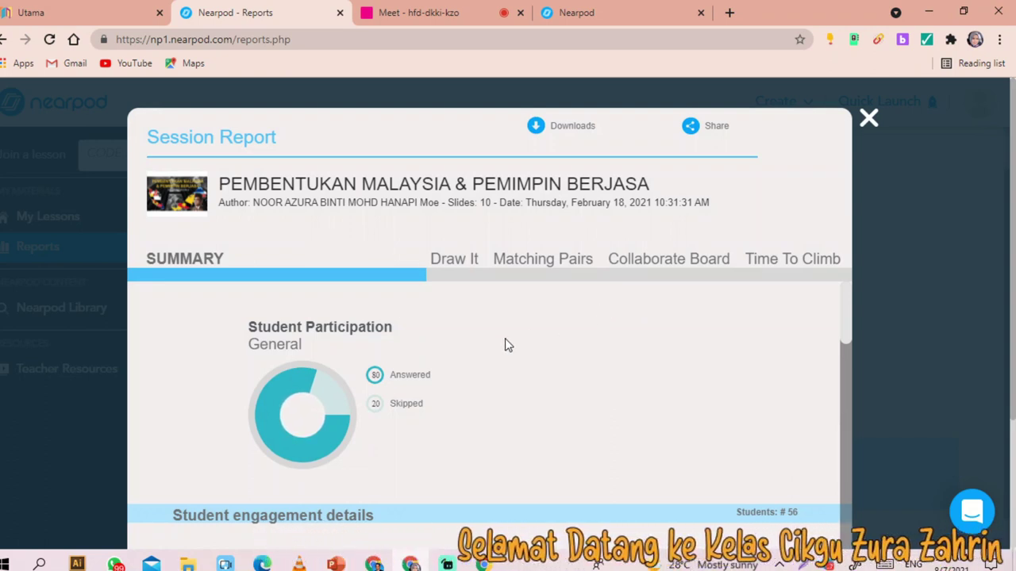
{"action": "scroll", "coordinate": [528, 341], "scroll_direction": "down", "scroll_amount": 8}
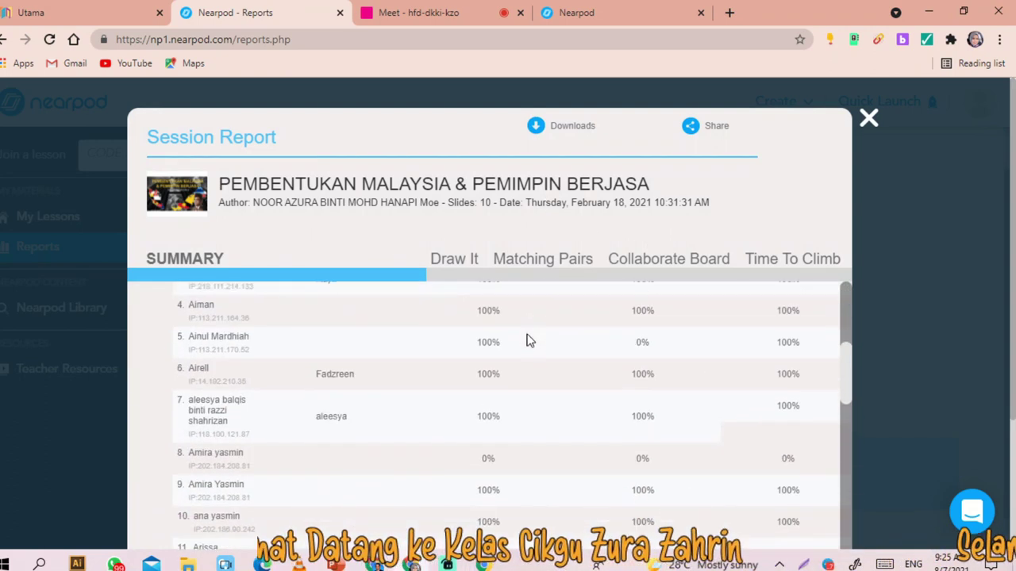
{"action": "scroll", "coordinate": [671, 368], "scroll_direction": "down", "scroll_amount": 15}
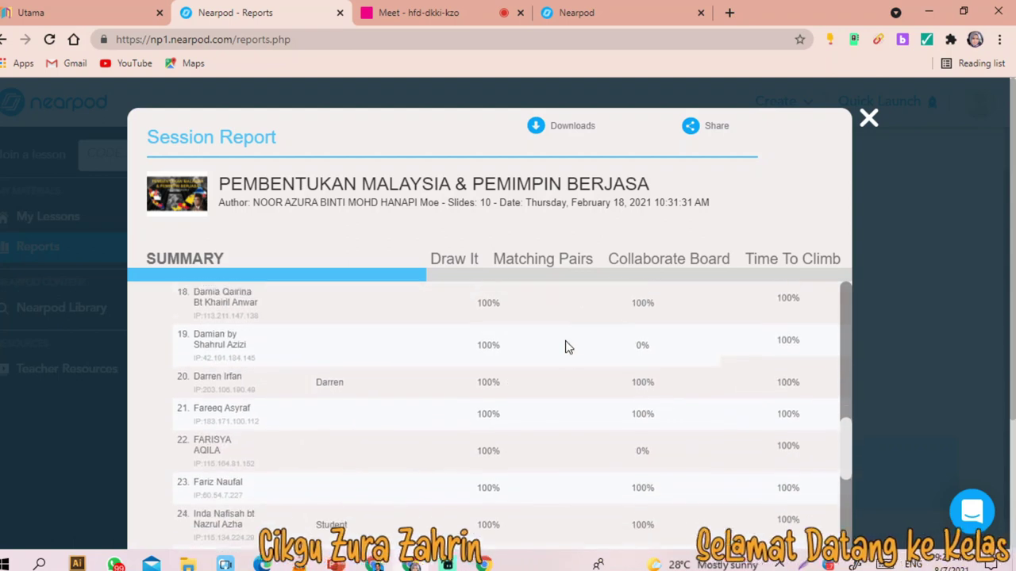
{"action": "scroll", "coordinate": [567, 347], "scroll_direction": "down", "scroll_amount": 10}
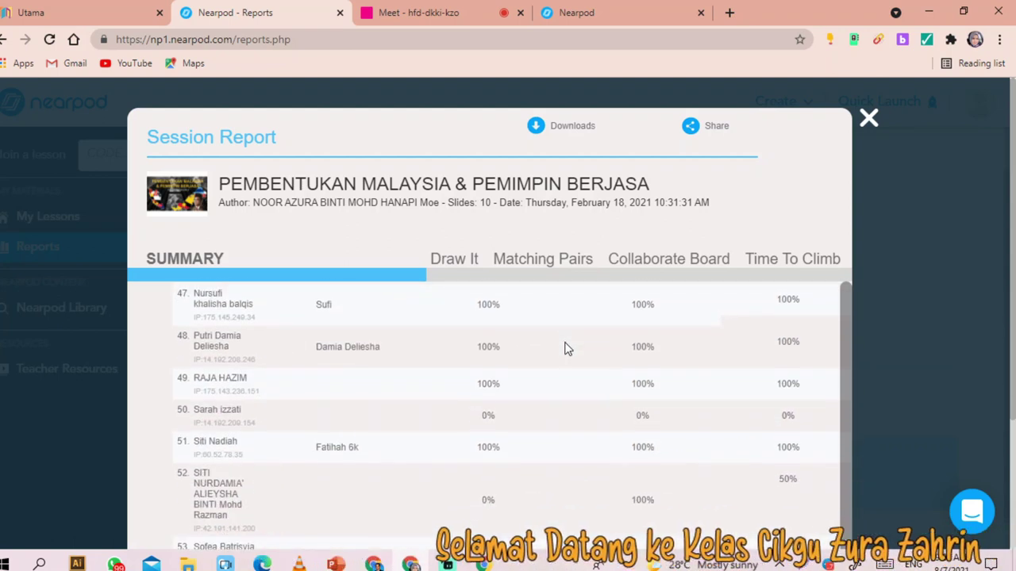
{"action": "scroll", "coordinate": [545, 272], "scroll_direction": "up", "scroll_amount": 10}
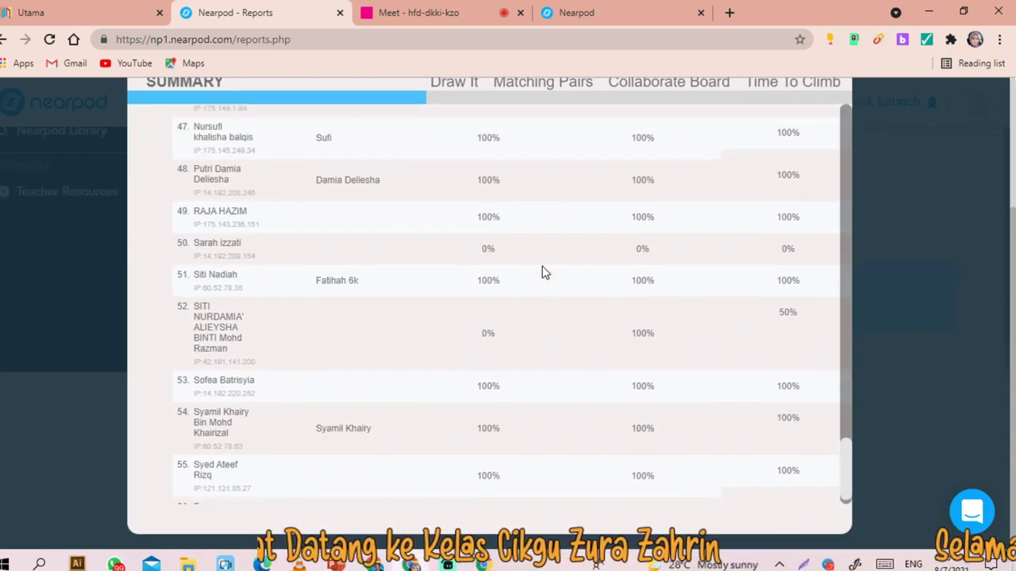
{"action": "scroll", "coordinate": [543, 268], "scroll_direction": "up", "scroll_amount": 15}
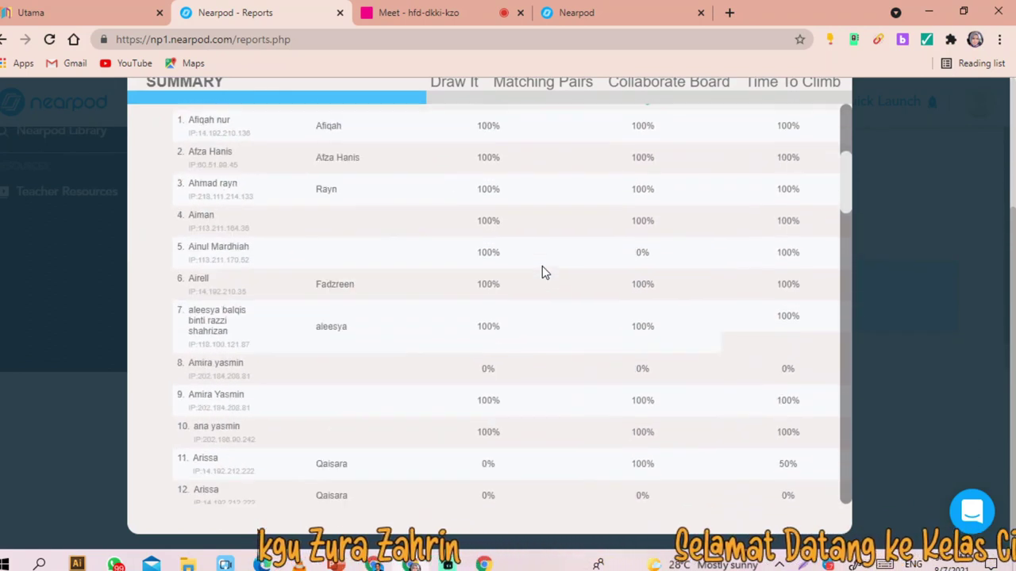
{"action": "scroll", "coordinate": [542, 272], "scroll_direction": "up", "scroll_amount": 3}
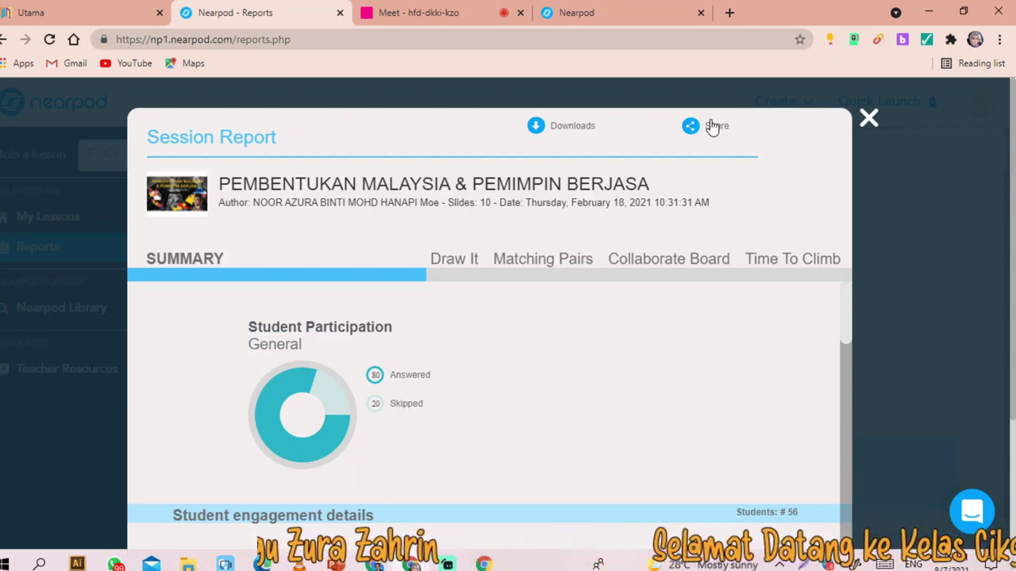
{"action": "scroll", "coordinate": [521, 320], "scroll_direction": "down", "scroll_amount": 10}
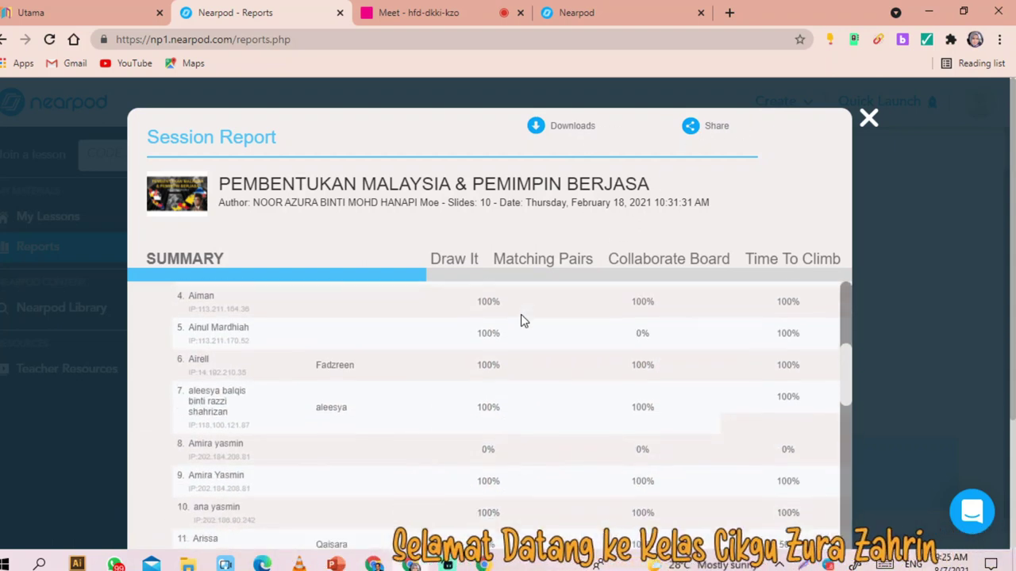
{"action": "scroll", "coordinate": [533, 357], "scroll_direction": "down", "scroll_amount": 9}
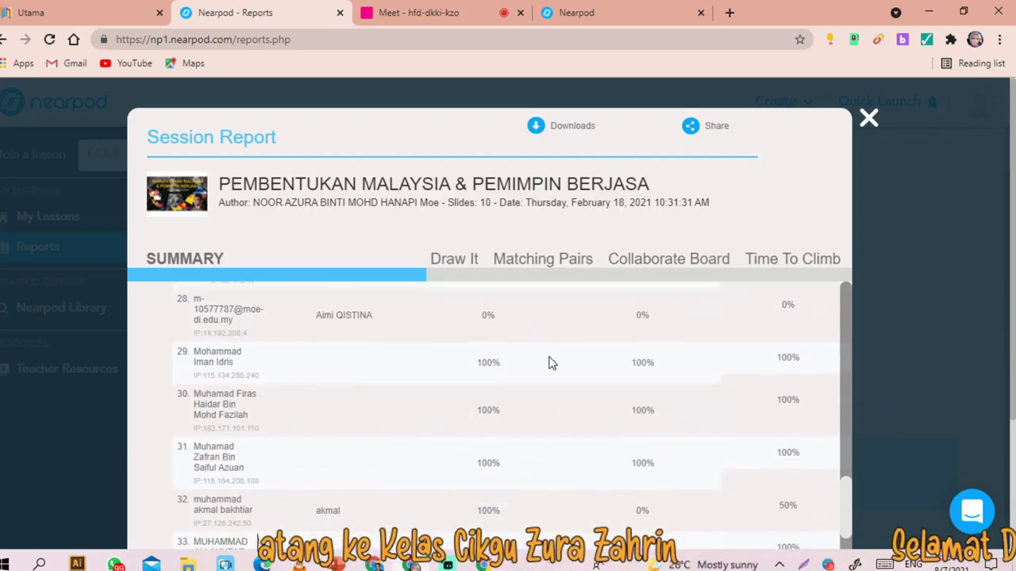
{"action": "scroll", "coordinate": [615, 384], "scroll_direction": "down", "scroll_amount": 7}
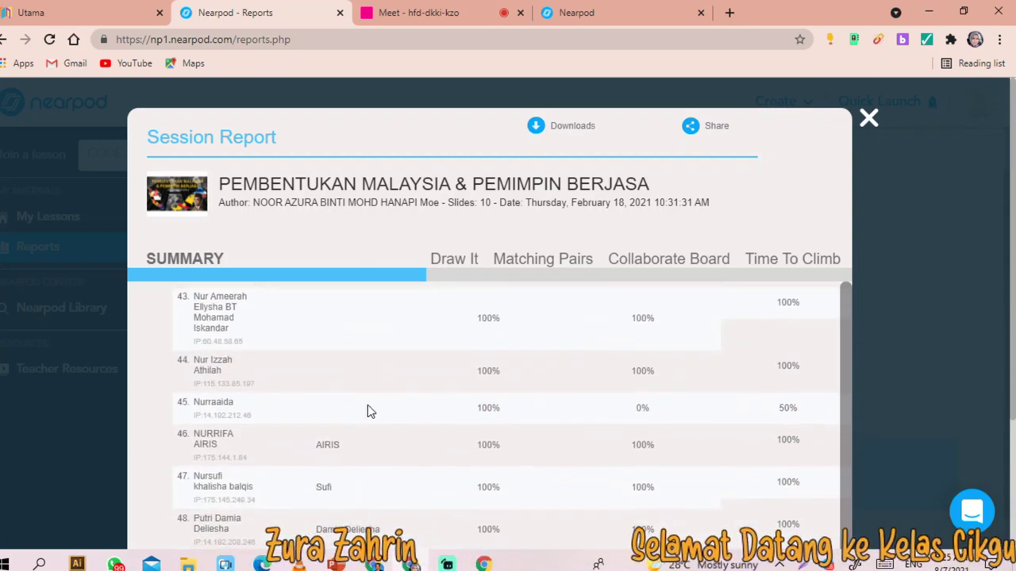
{"action": "left_click", "coordinate": [869, 119]}
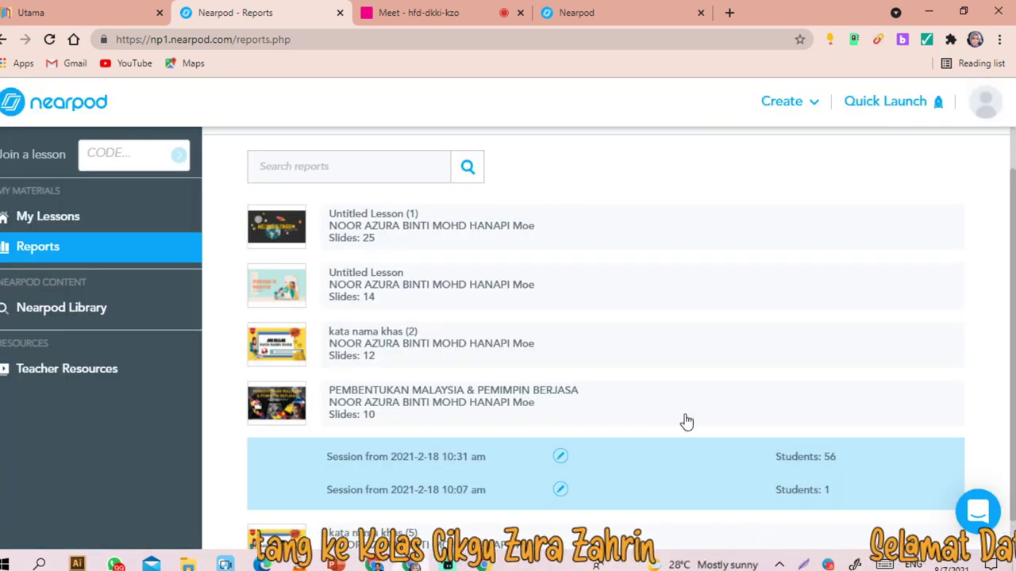
- Collapse the PEMBENTUKAN MALAYSIA session rows and return to the My Lessons library
{"action": "scroll", "coordinate": [524, 386], "scroll_direction": "down", "scroll_amount": 1}
{"action": "scroll", "coordinate": [524, 386], "scroll_direction": "up", "scroll_amount": 2}
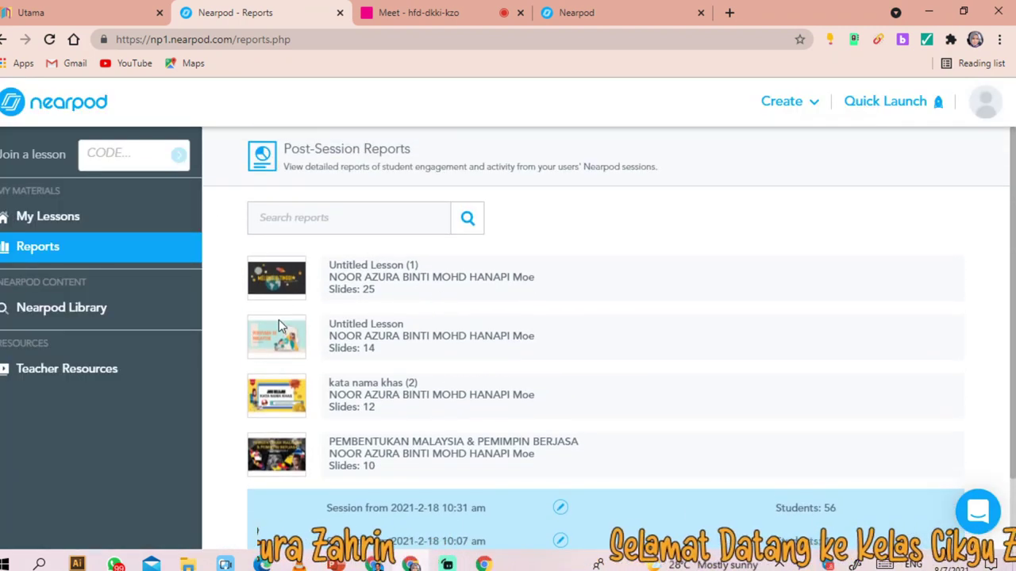
{"action": "left_click", "coordinate": [432, 456]}
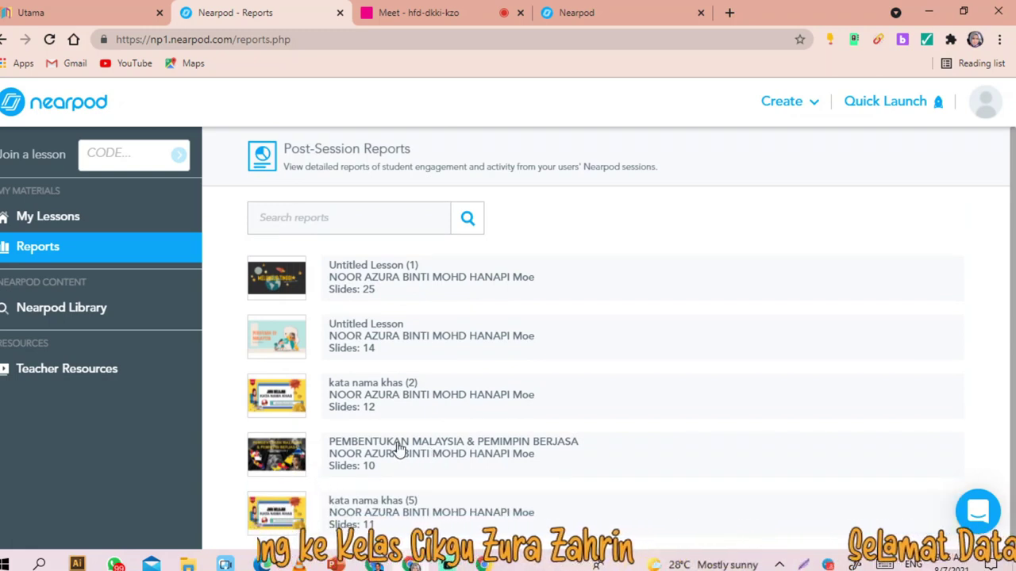
{"action": "left_click", "coordinate": [399, 448]}
{"action": "scroll", "coordinate": [462, 442], "scroll_direction": "down", "scroll_amount": 2}
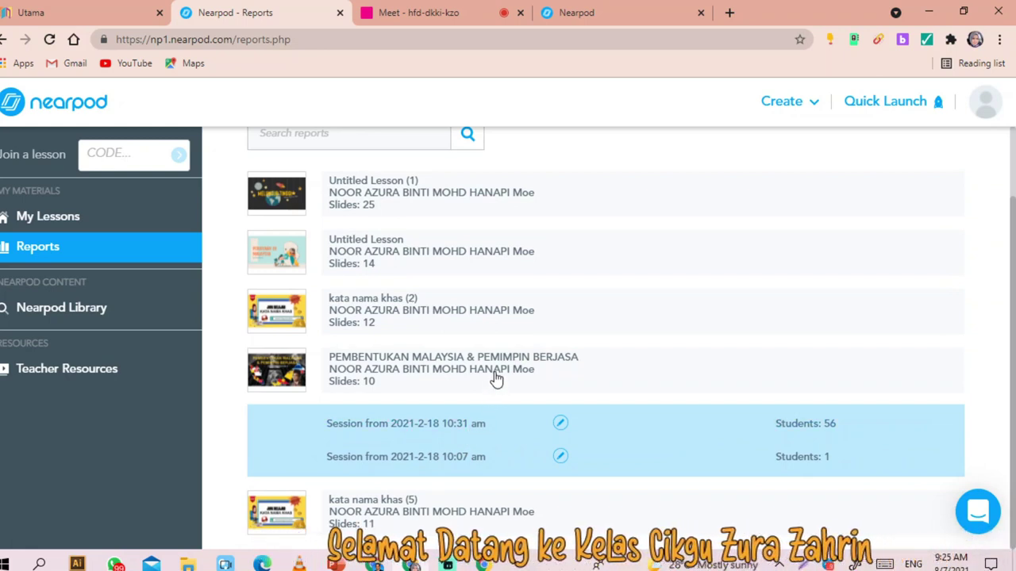
{"action": "left_click", "coordinate": [384, 370]}
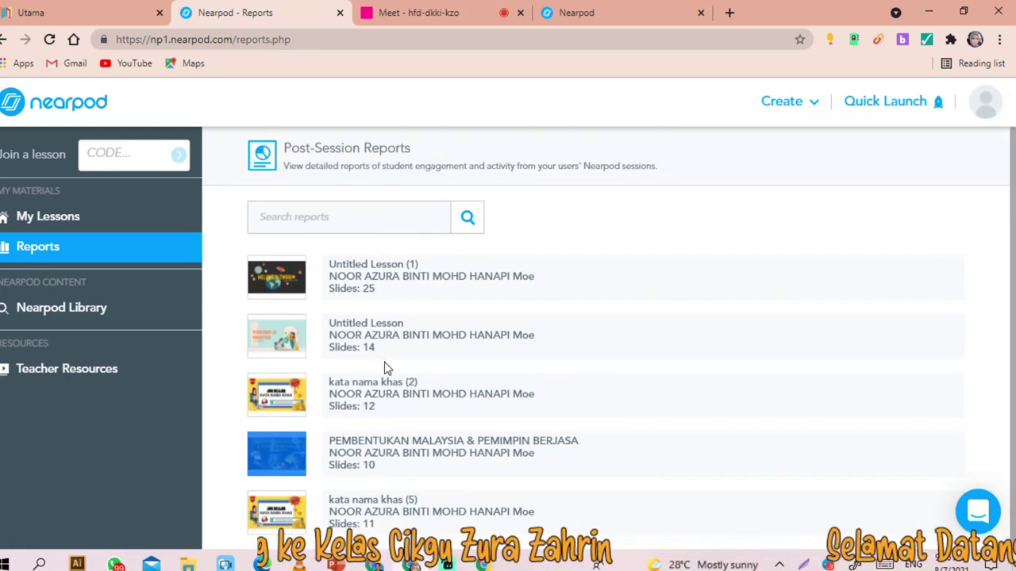
{"action": "left_click", "coordinate": [39, 215]}
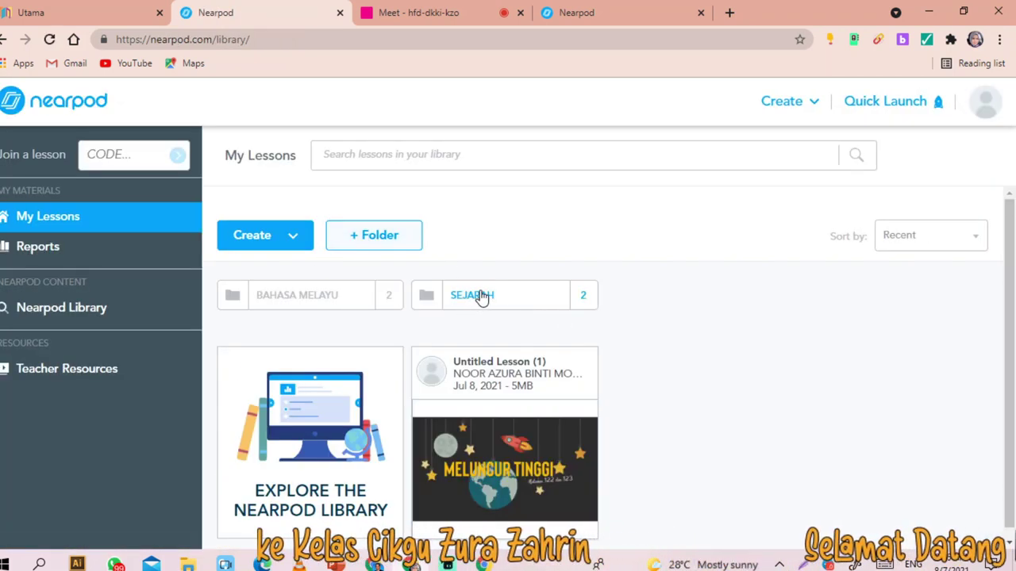
- Open the SEJARAH folder, then show Untitled Lesson (1)'s launch options in the other library tab
{"action": "left_click", "coordinate": [481, 295]}
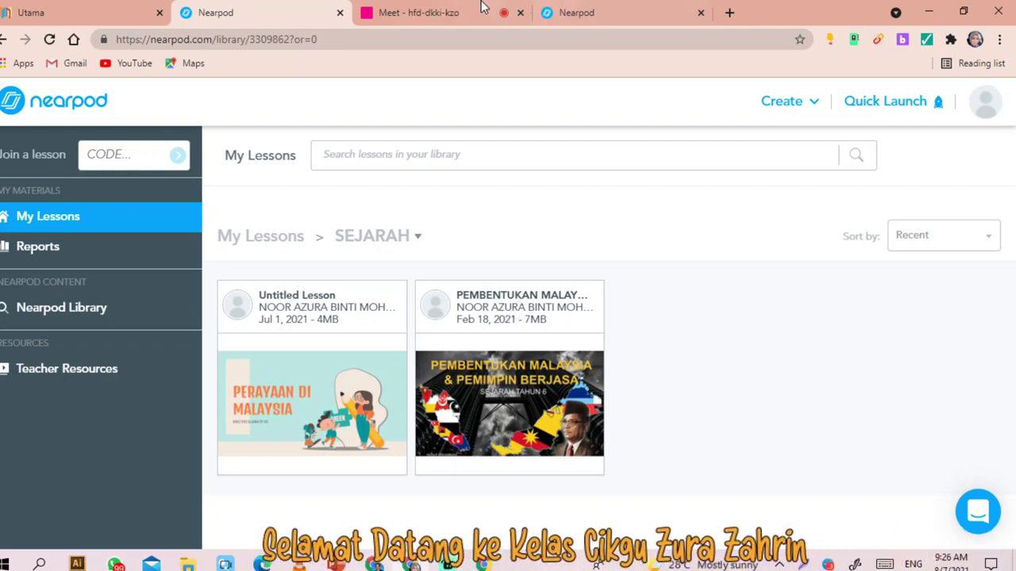
{"action": "left_click", "coordinate": [592, 14]}
{"action": "mouse_move", "coordinate": [504, 416]}
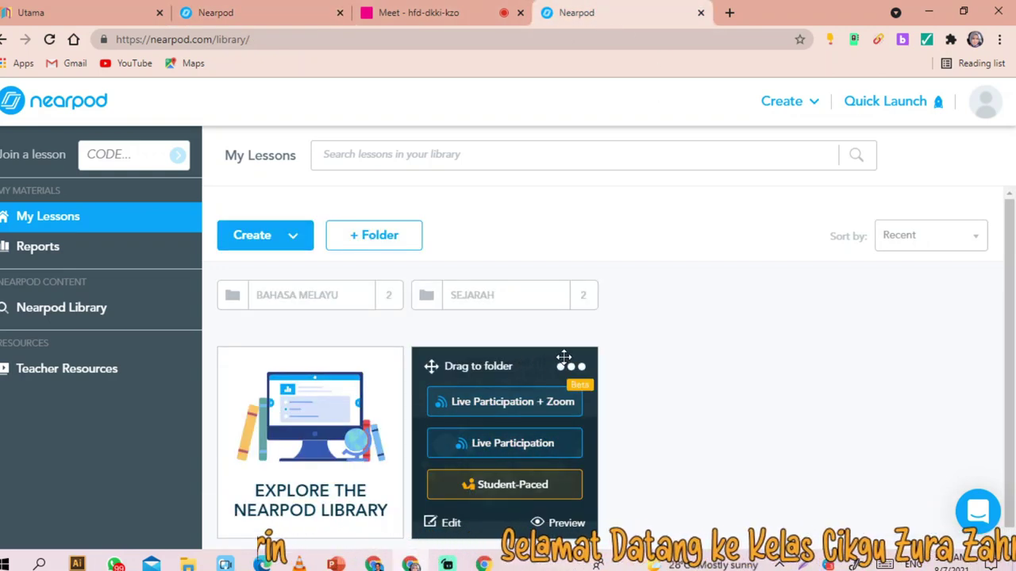
- Launch student-paced with responses required, valid Jul 8 to Aug 7, 2021
{"action": "left_click", "coordinate": [488, 486]}
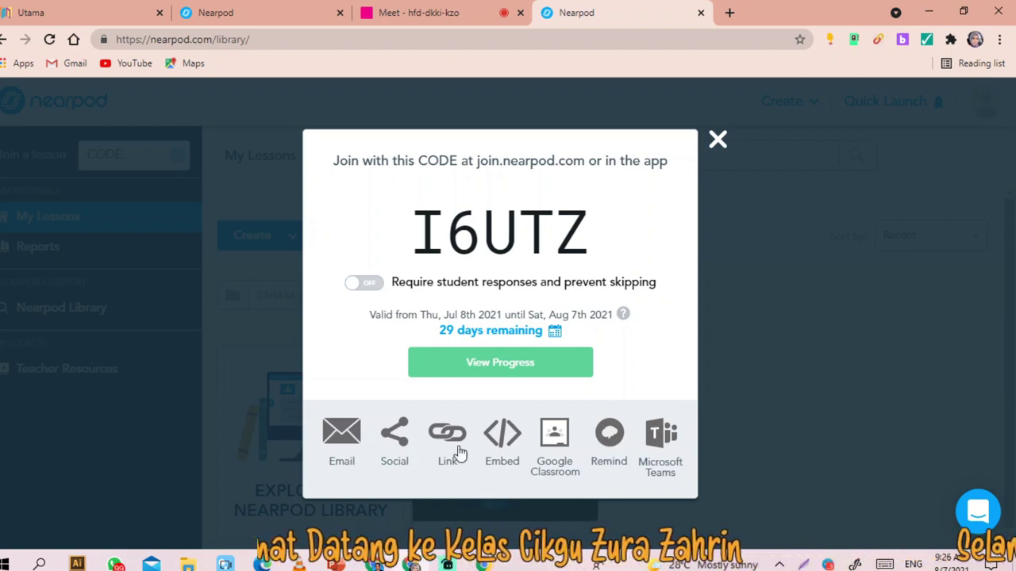
{"action": "left_click", "coordinate": [361, 283]}
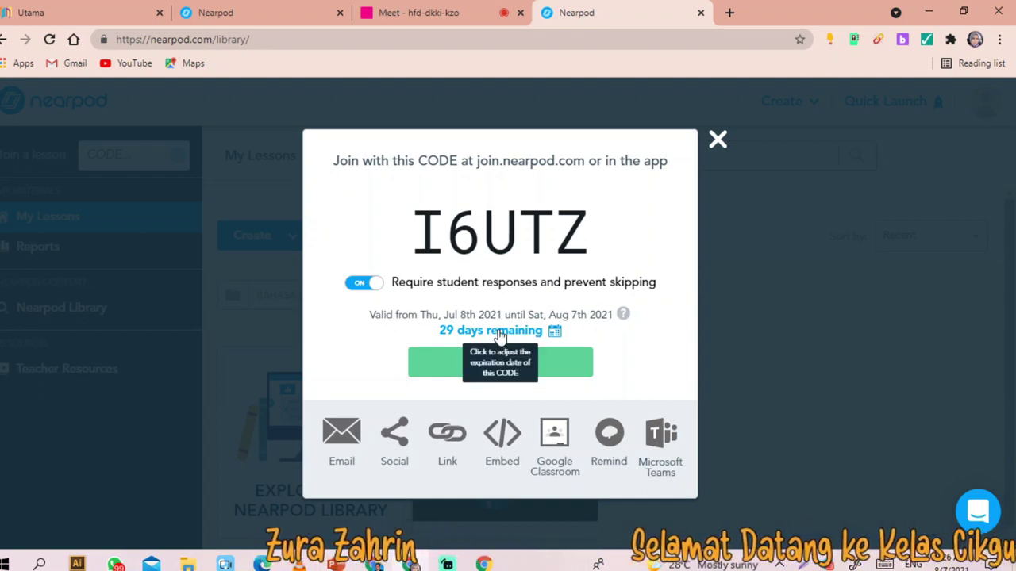
{"action": "left_click", "coordinate": [556, 333]}
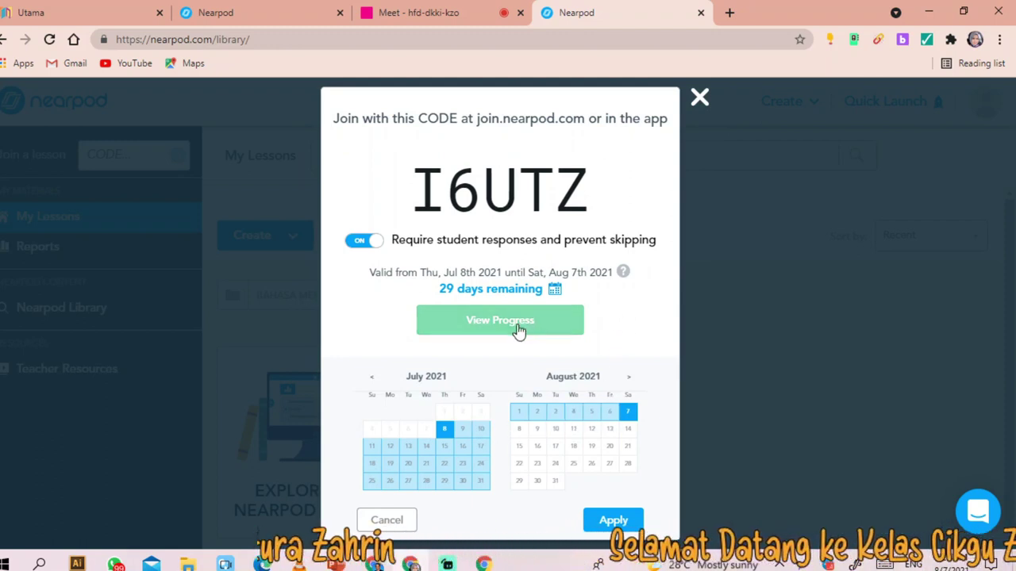
{"action": "left_click", "coordinate": [603, 521]}
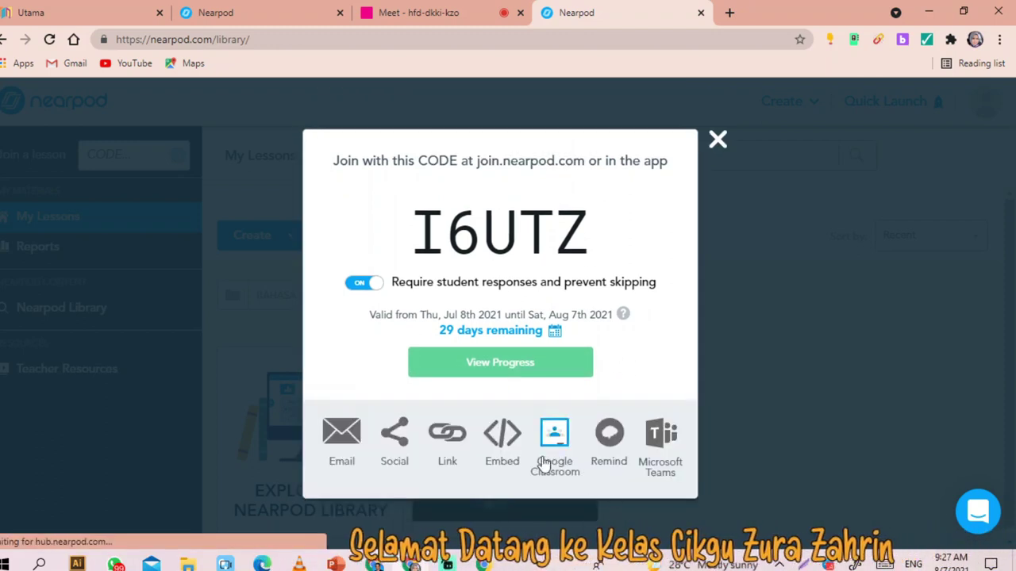
- Copy the student-paced share link and start sharing it to Google Classroom
{"action": "left_click", "coordinate": [451, 441]}
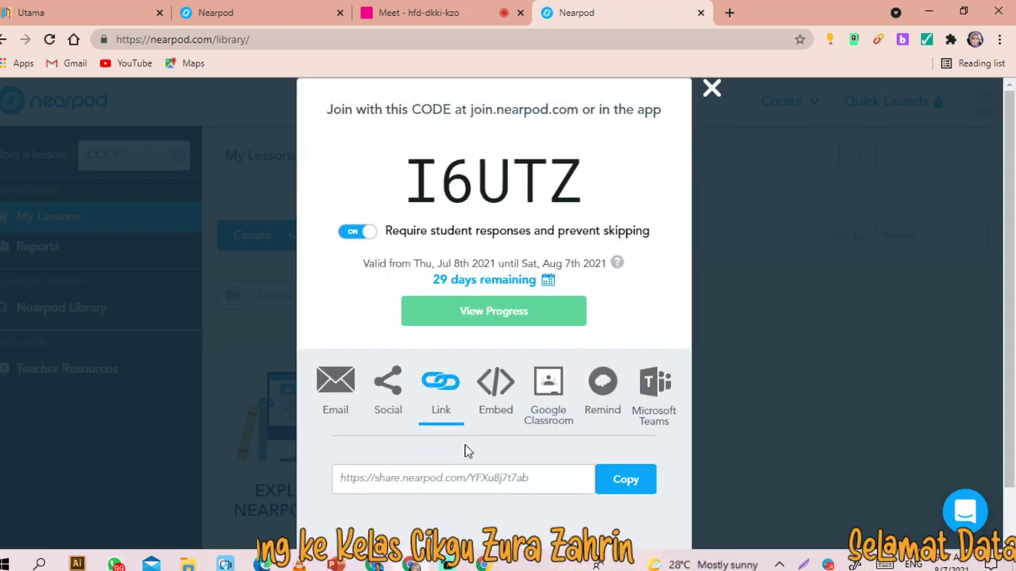
{"action": "left_click", "coordinate": [616, 481]}
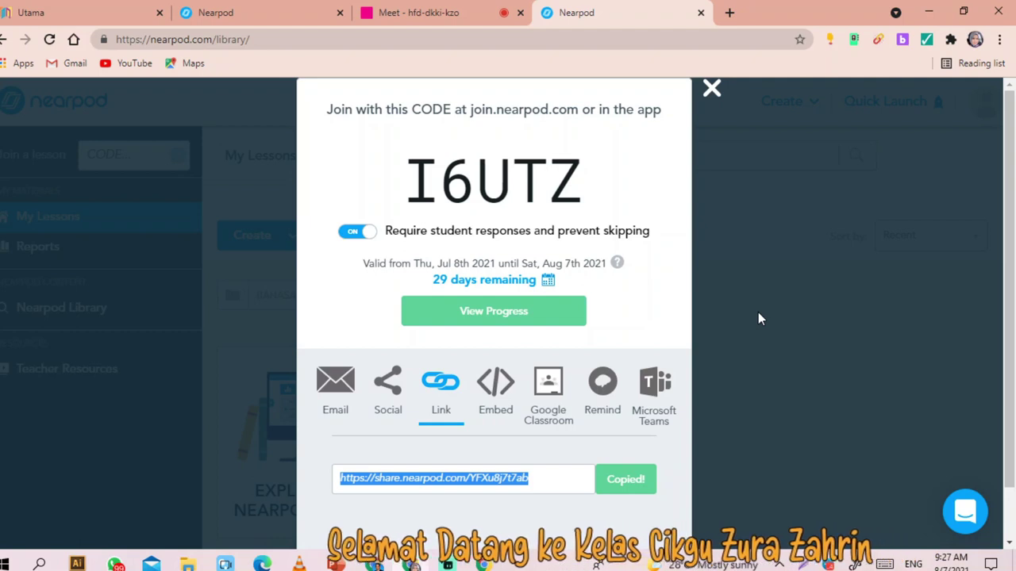
{"action": "left_click", "coordinate": [545, 389]}
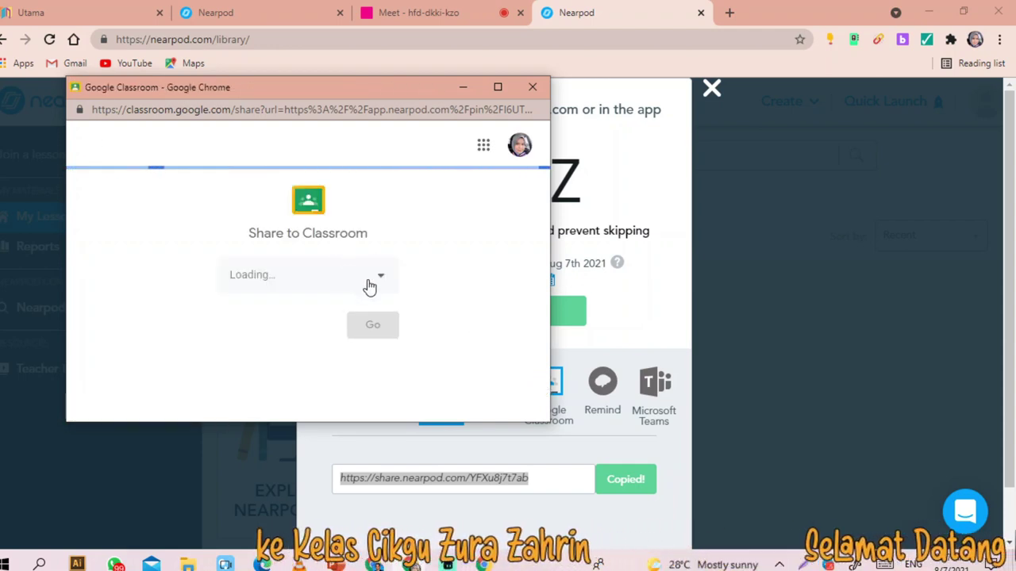
- Share the Nearpod lesson link as an announcement to the BAHAN PDPR class and begin typing the greeting 'Asa'
{"action": "left_click", "coordinate": [369, 285]}
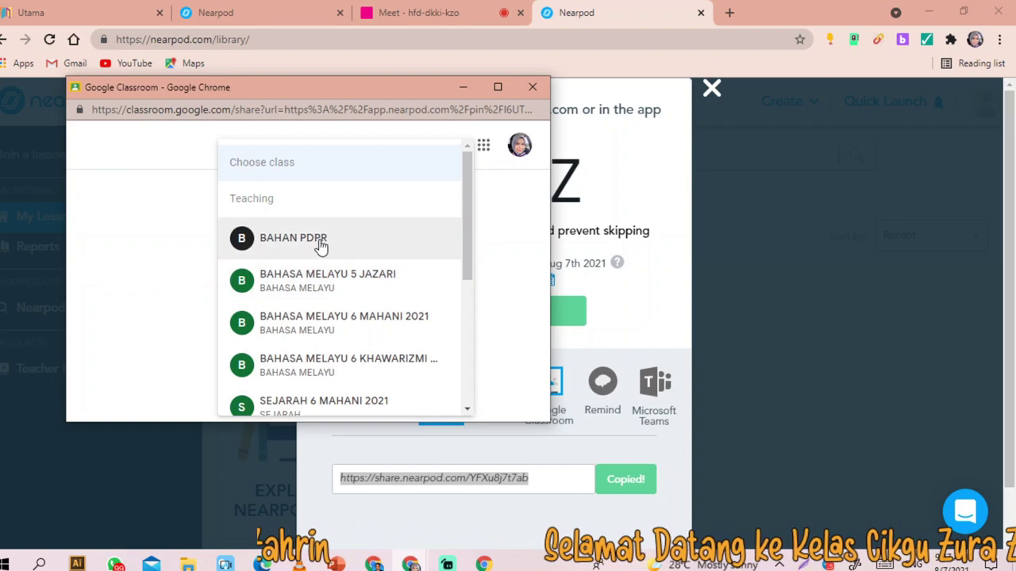
{"action": "left_click", "coordinate": [290, 250]}
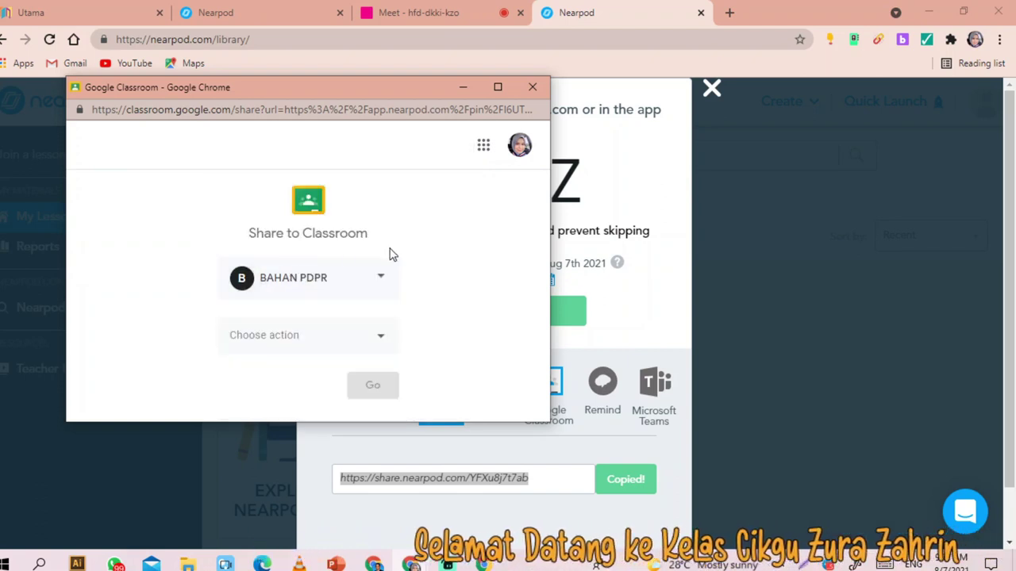
{"action": "left_click", "coordinate": [353, 343]}
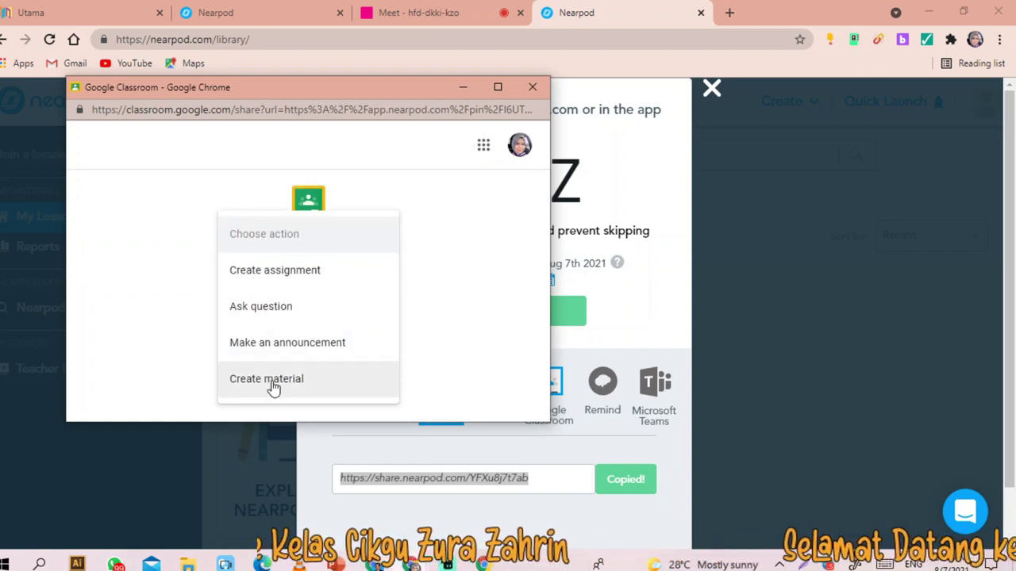
{"action": "left_click", "coordinate": [291, 343]}
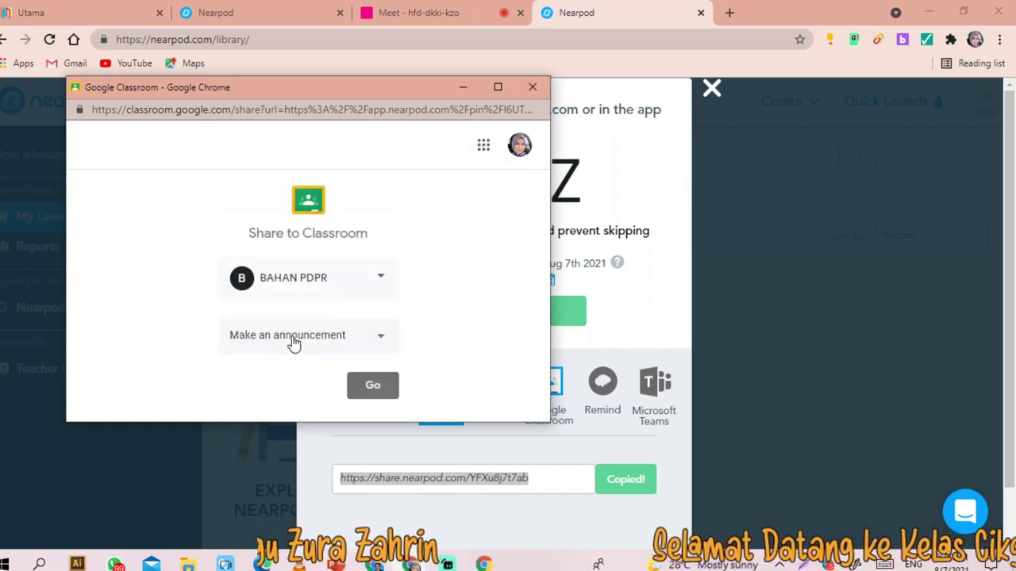
{"action": "left_click", "coordinate": [369, 389]}
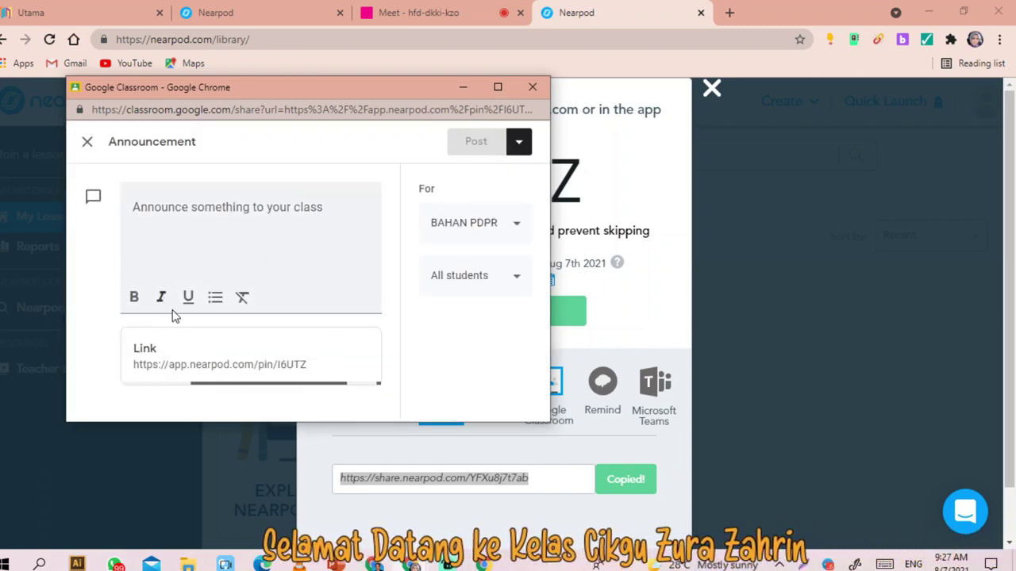
{"action": "left_click", "coordinate": [182, 224]}
{"action": "type", "text": "Asa"}
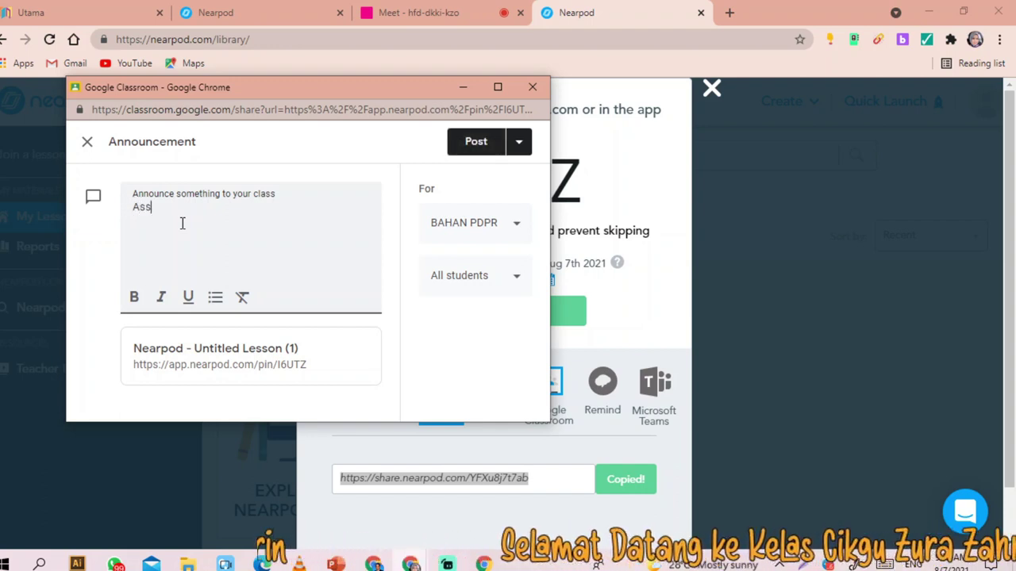
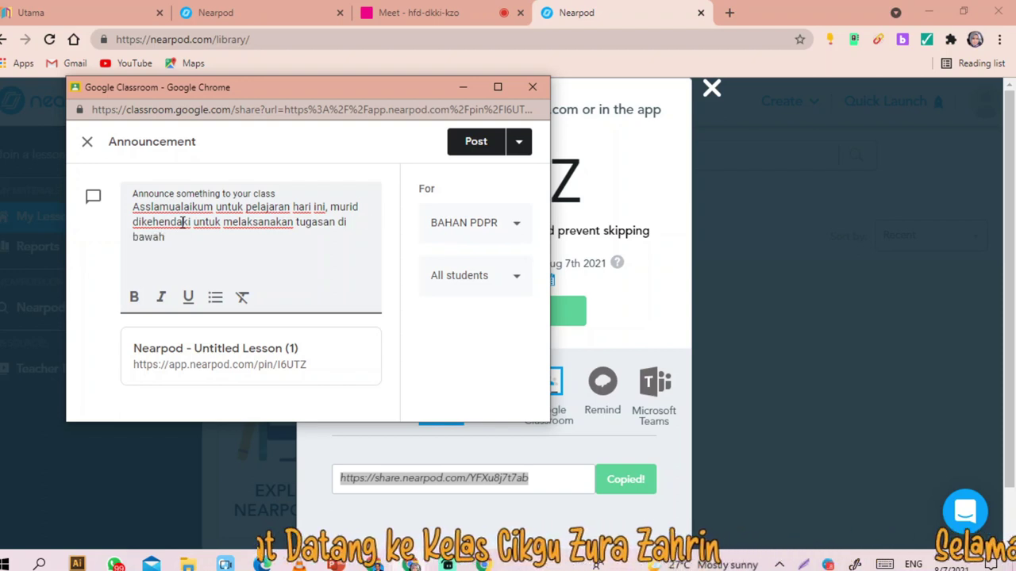
- Post the Nearpod lesson announcement to BAHAN PDPR and open its Nearpod attachment from the stream
{"action": "left_click", "coordinate": [468, 152]}
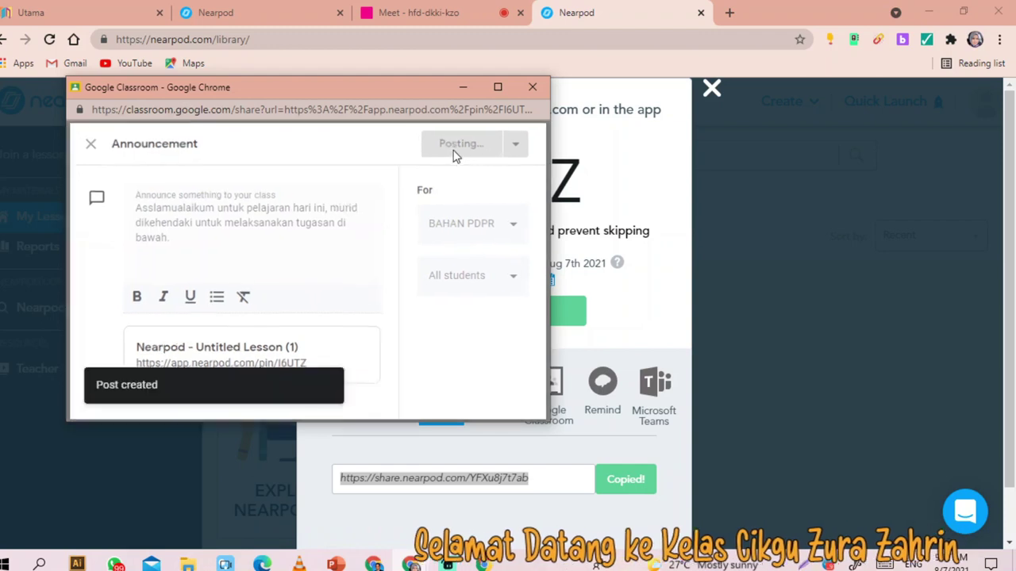
{"action": "left_click", "coordinate": [302, 270]}
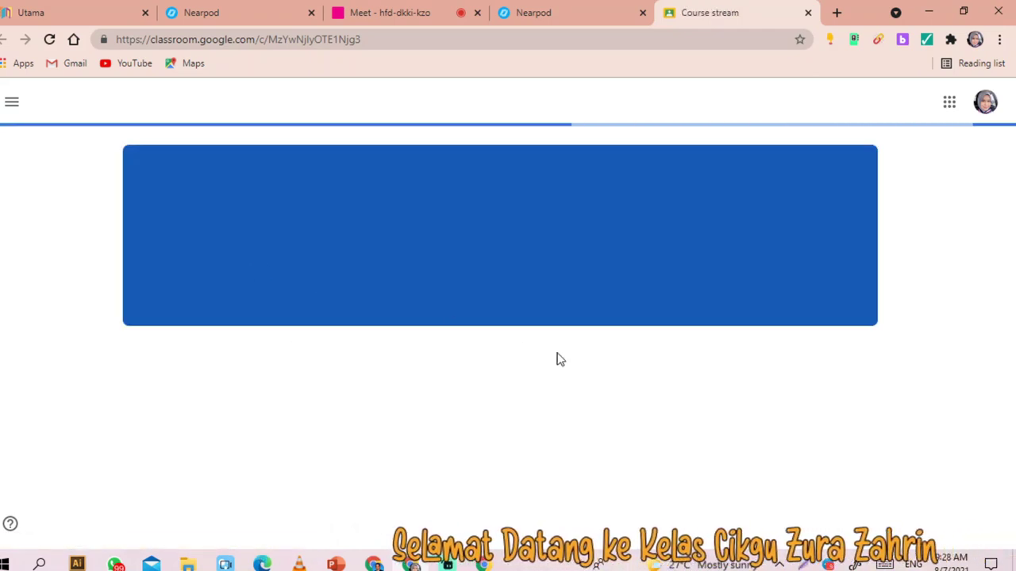
{"action": "scroll", "coordinate": [528, 266], "scroll_direction": "down", "scroll_amount": 2}
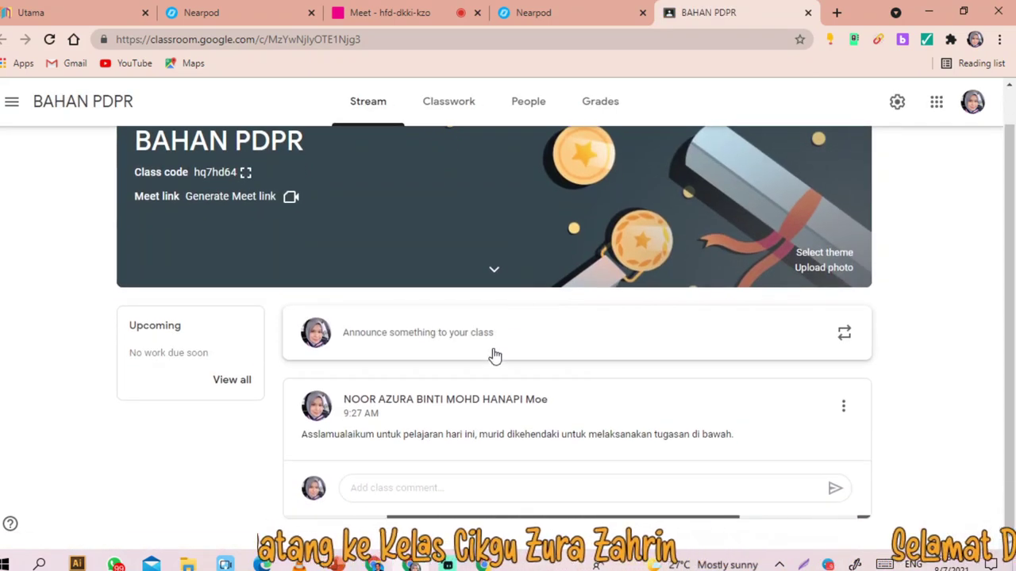
{"action": "left_click", "coordinate": [327, 435]}
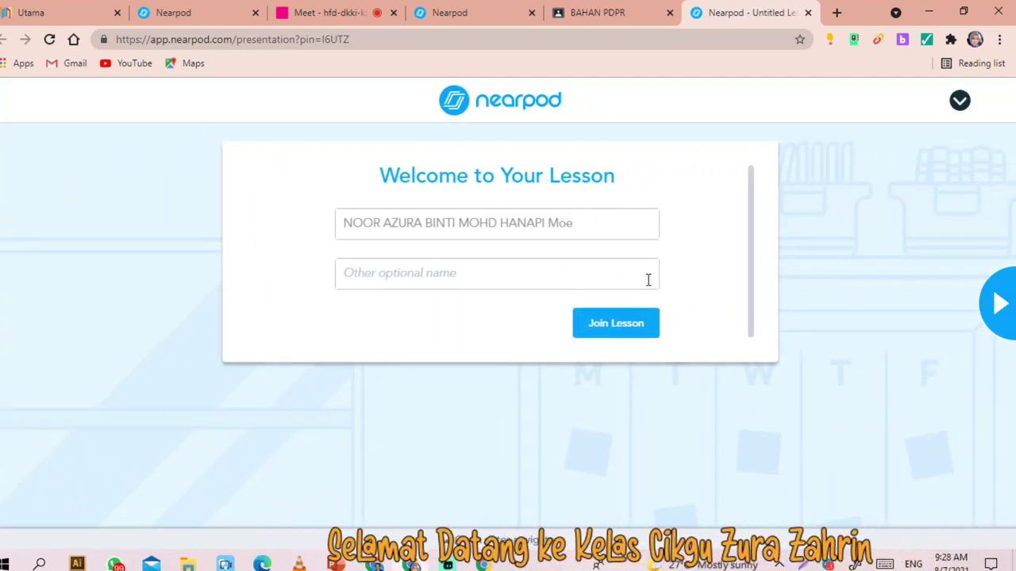
- Replace the prefilled name with a student name and join the lesson
{"action": "left_click_drag", "start_coordinate": [613, 219], "coordinate": [11, 288]}
{"action": "type", "text": "za"}
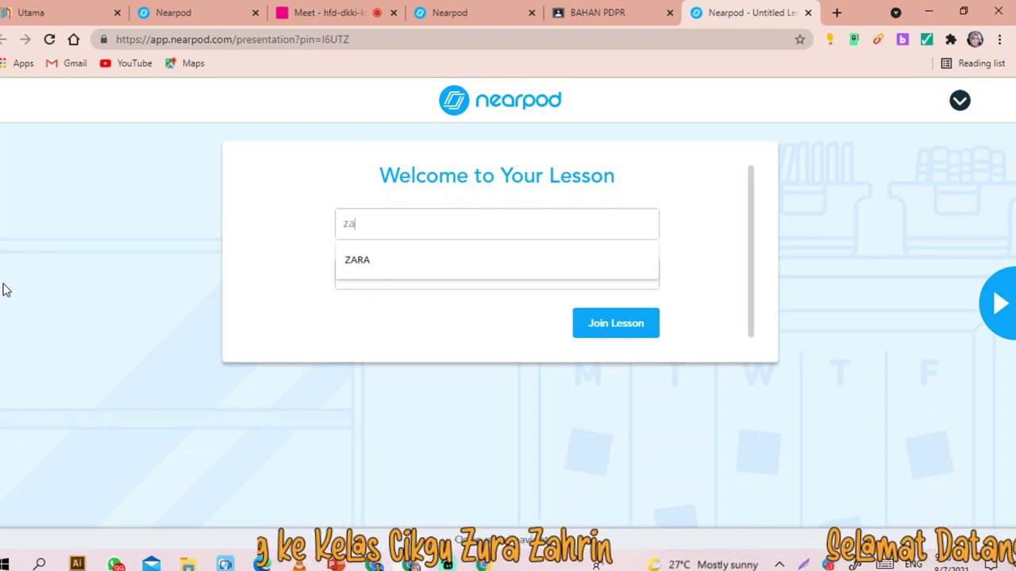
{"action": "left_click", "coordinate": [374, 260]}
{"action": "left_click", "coordinate": [619, 333]}
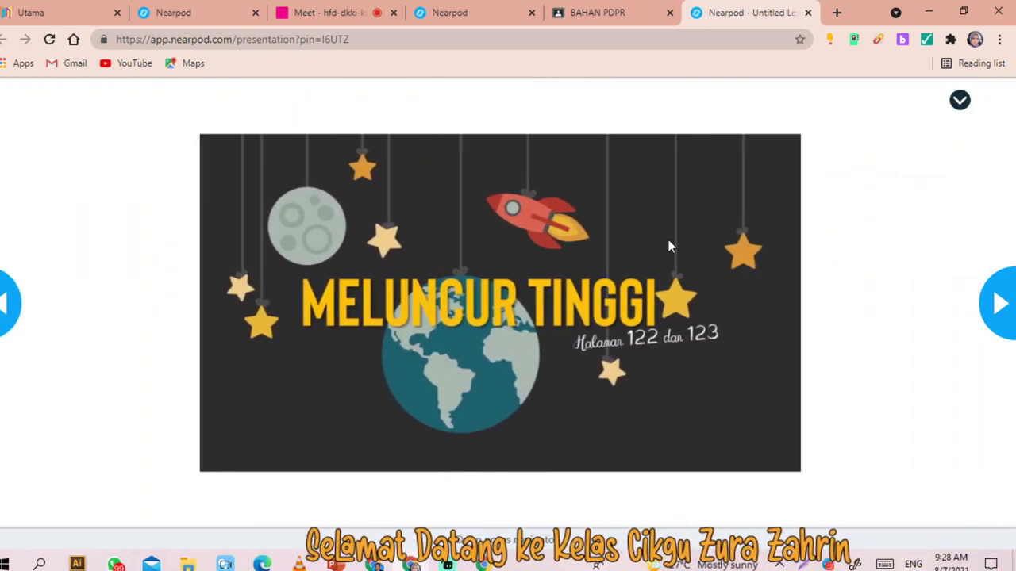
- Preview the next slide and go back to the MELUNCUR TINGGI title slide
{"action": "left_click", "coordinate": [1006, 296]}
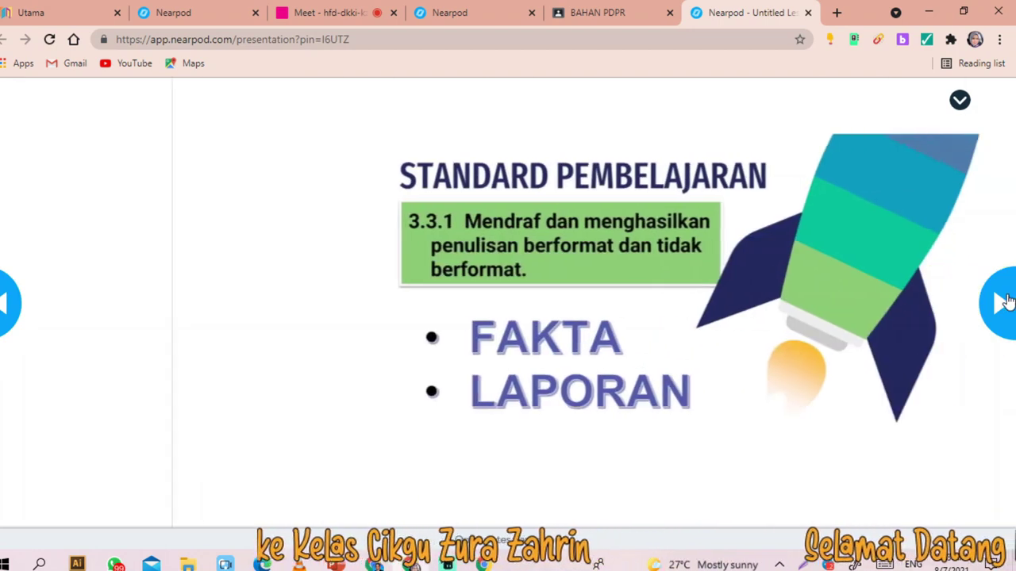
{"action": "left_click", "coordinate": [9, 315]}
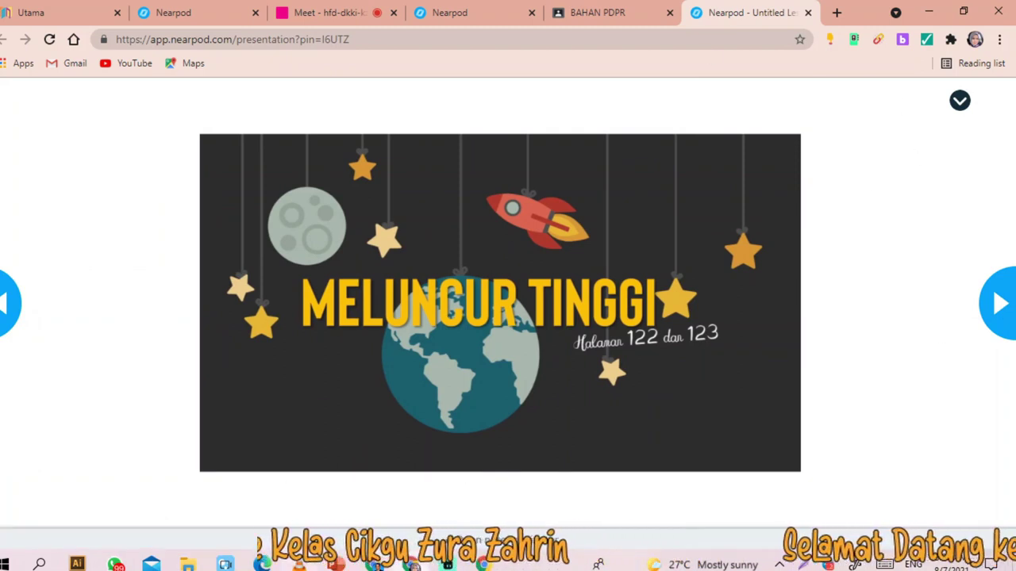
{"action": "mouse_move", "coordinate": [468, 546]}
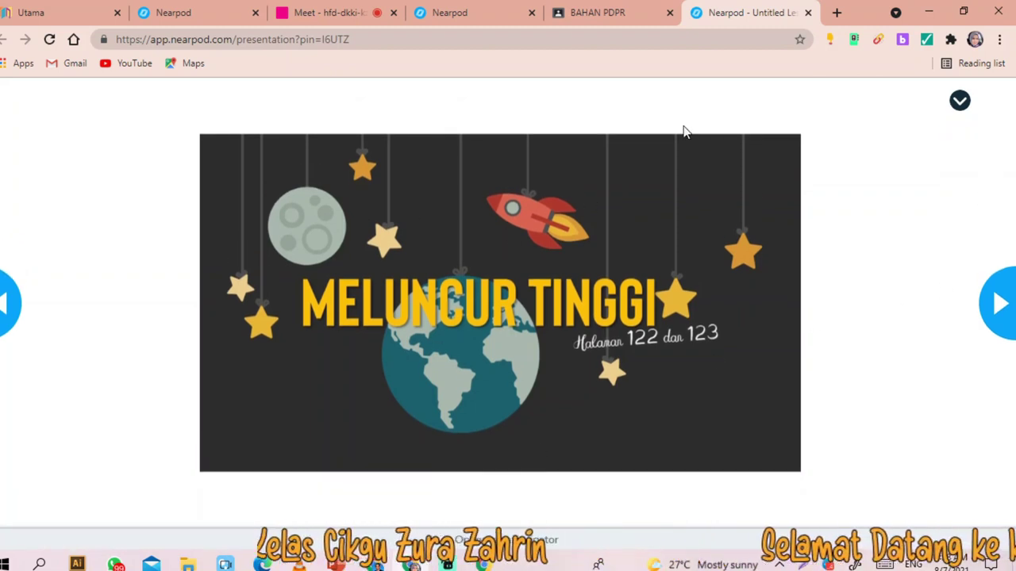
- Return to the Nearpod My Lessons library and close the join-code dialog
{"action": "left_click", "coordinate": [455, 14]}
{"action": "left_click", "coordinate": [711, 90]}
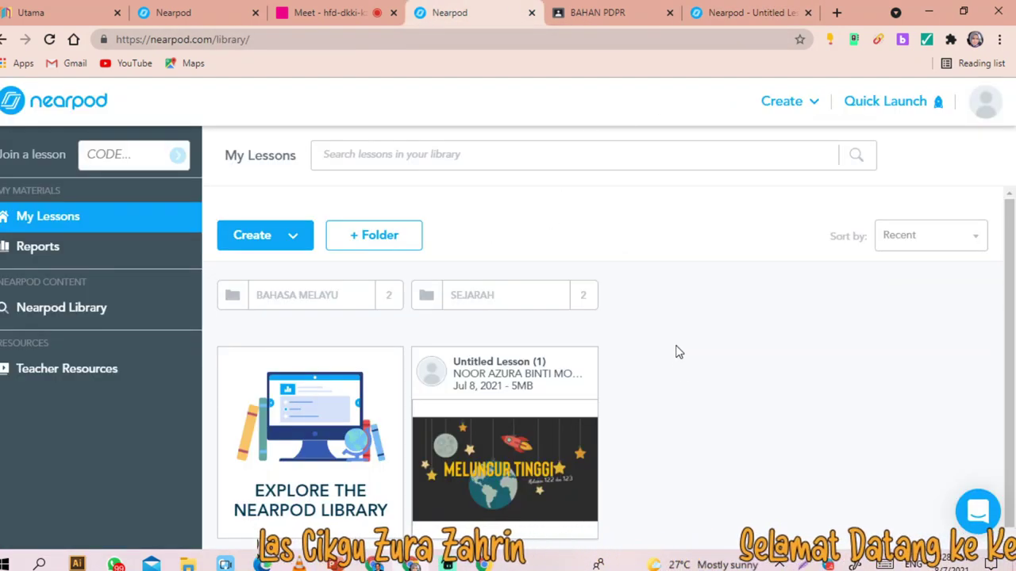
{"action": "scroll", "coordinate": [679, 351], "scroll_direction": "down", "scroll_amount": 1}
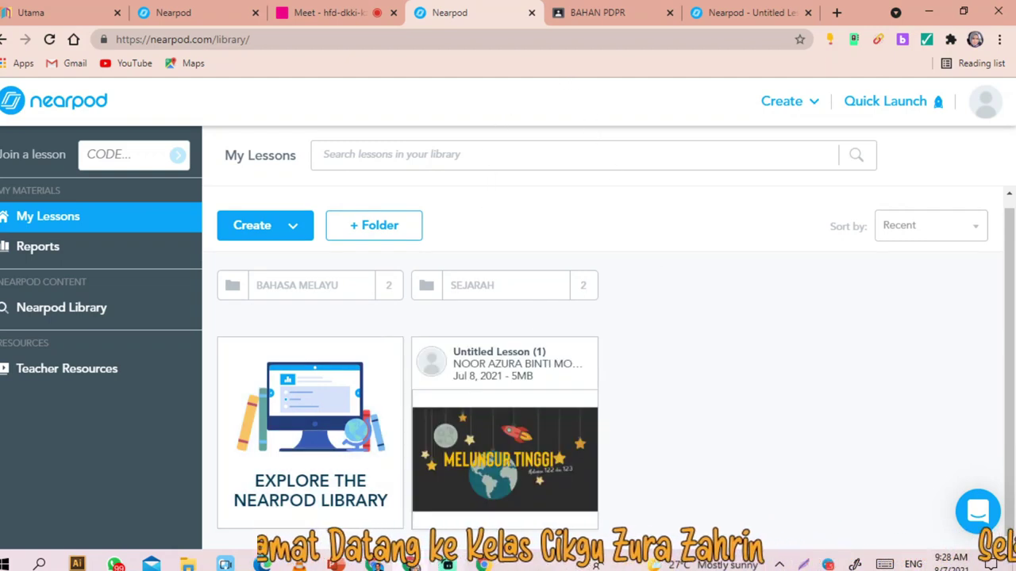
{"action": "left_click", "coordinate": [800, 563]}
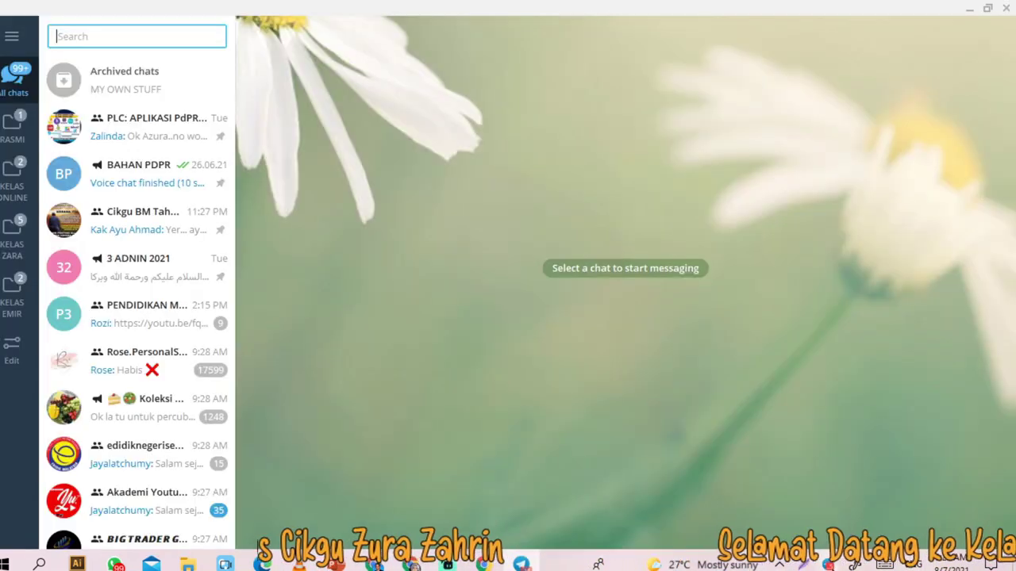
- Send the Nearpod share link to the 'buku teks za' Telegram group chat
{"action": "left_click", "coordinate": [144, 89]}
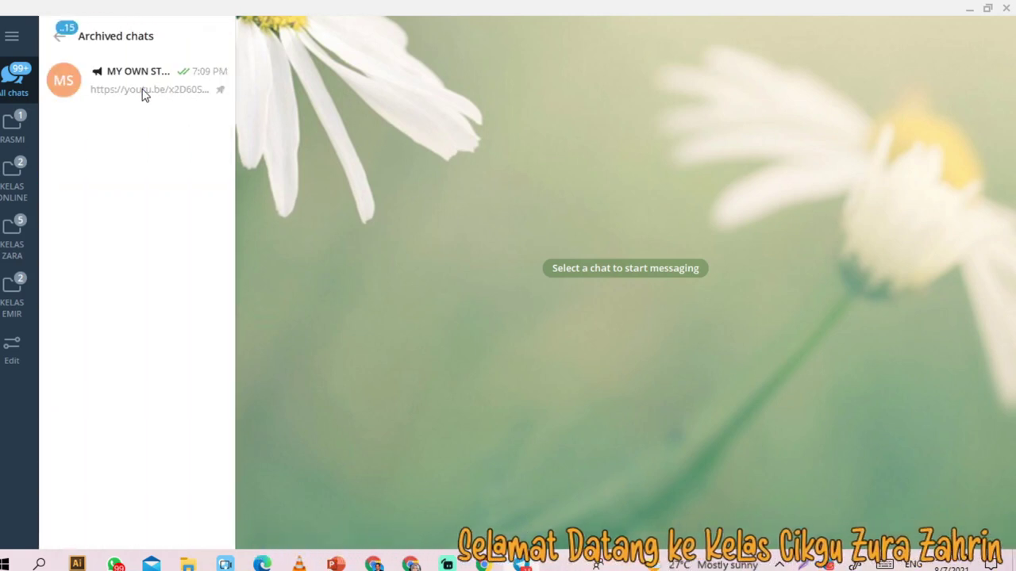
{"action": "left_click", "coordinate": [59, 35]}
{"action": "type", "text": "buku"}
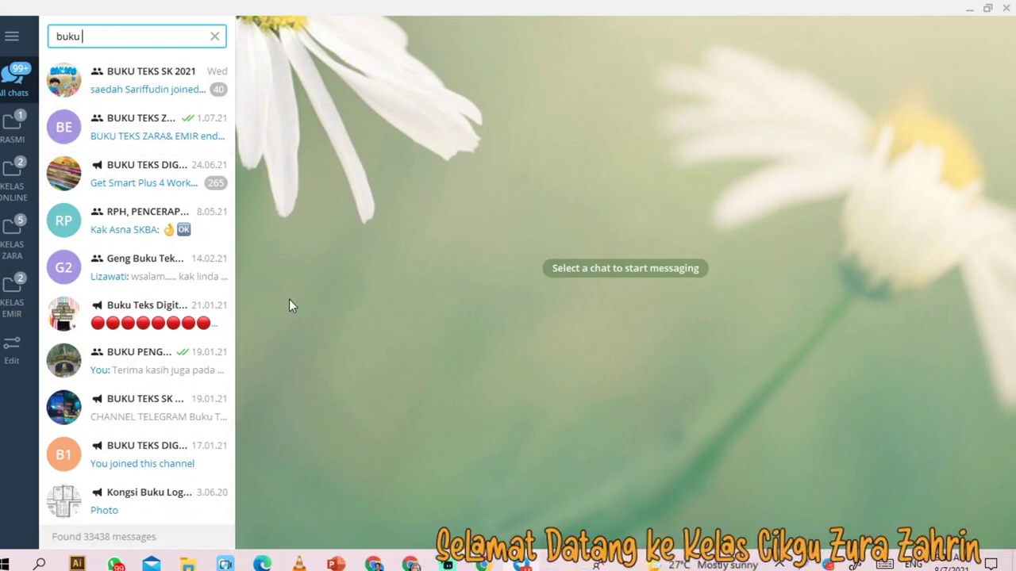
{"action": "type", "text": " tek"}
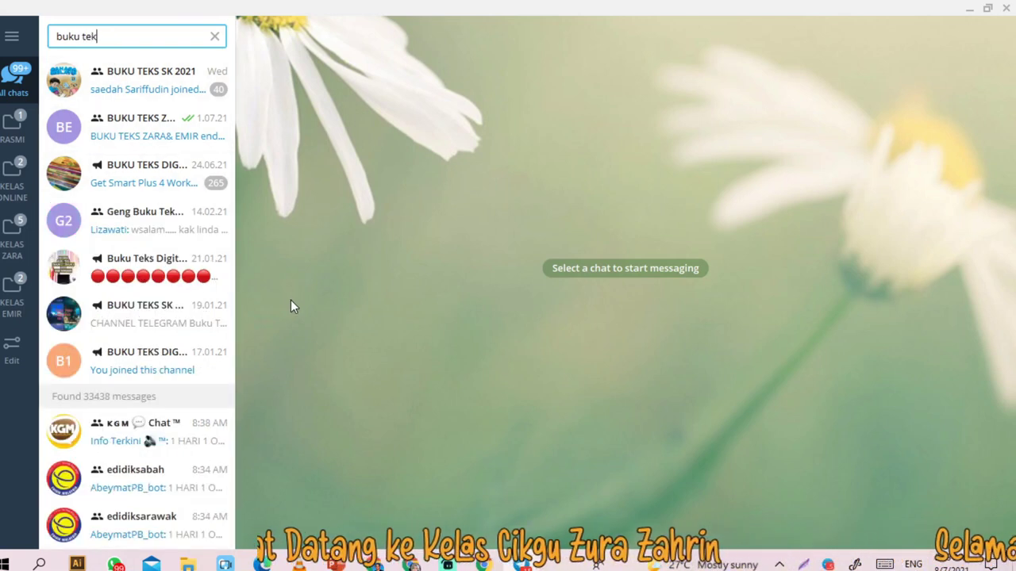
{"action": "type", "text": "s za"}
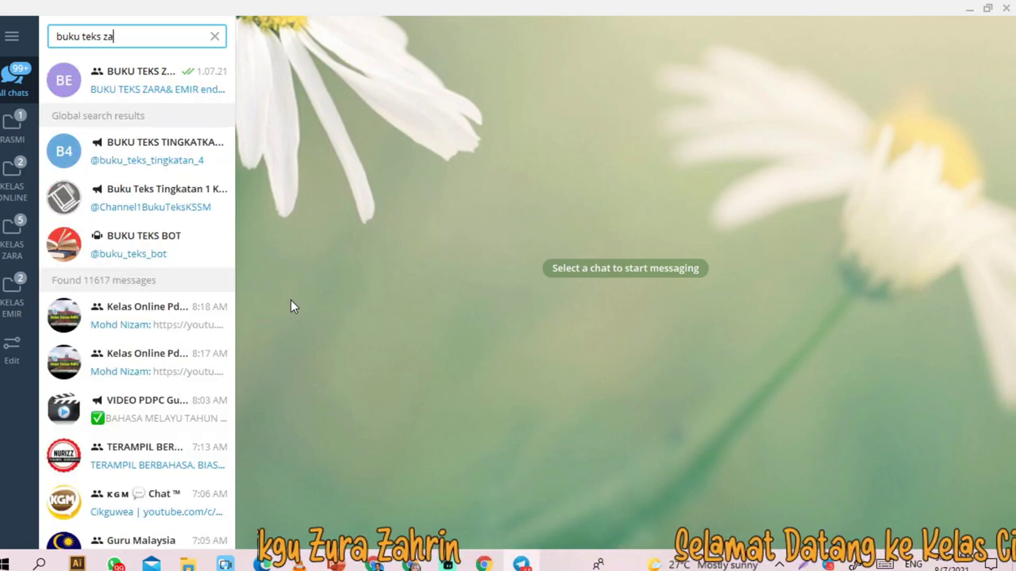
{"action": "left_click", "coordinate": [133, 83]}
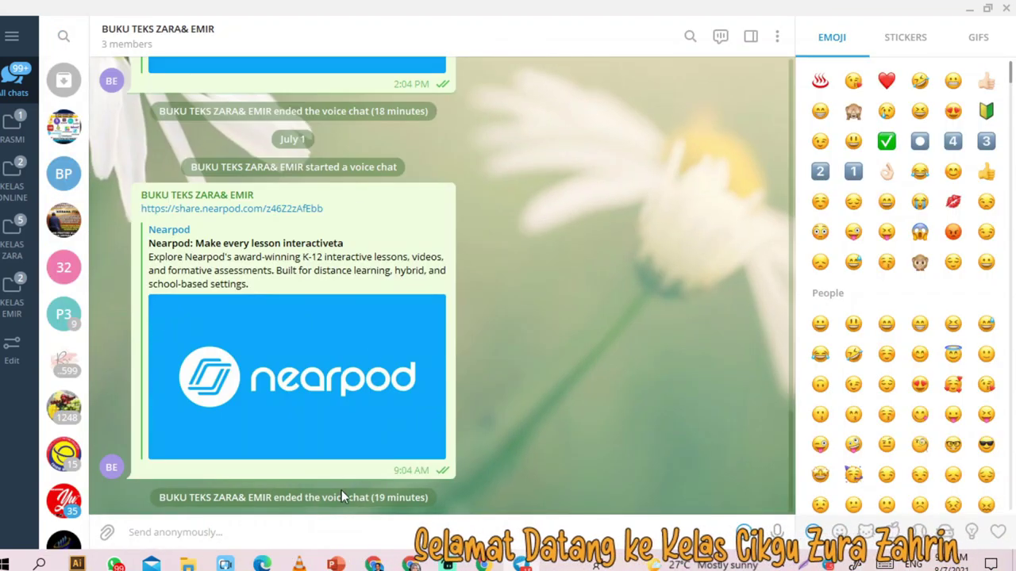
{"action": "type", "text": "https://share.nearpod.com/YFXu8j7t7ab"}
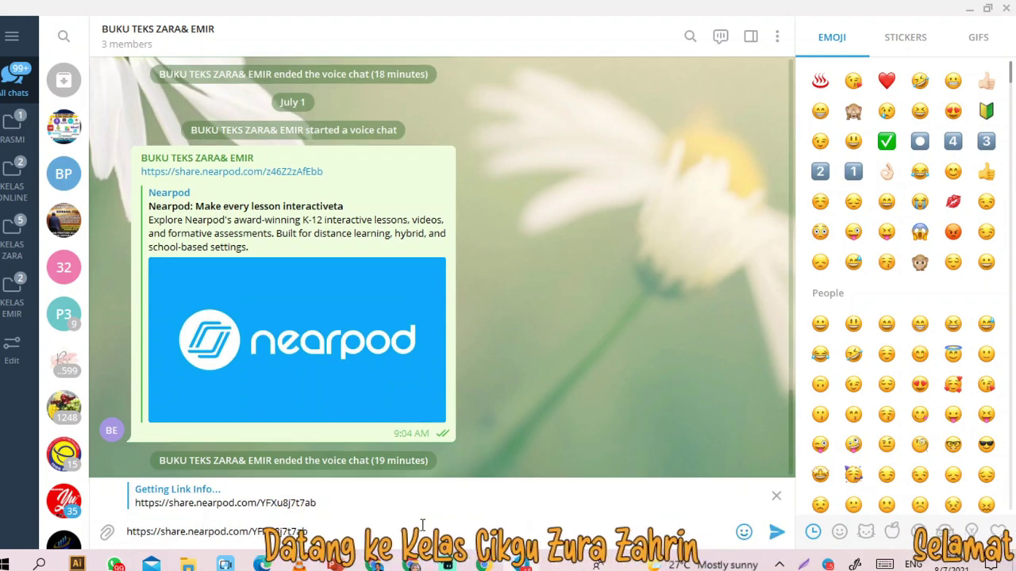
{"action": "key", "text": "Return"}
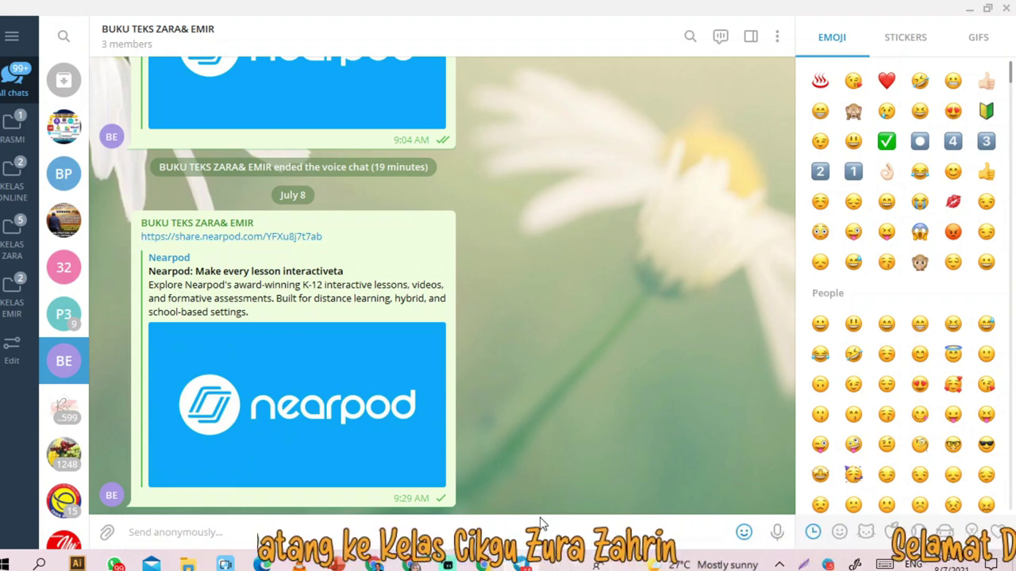
{"action": "left_click", "coordinate": [481, 565]}
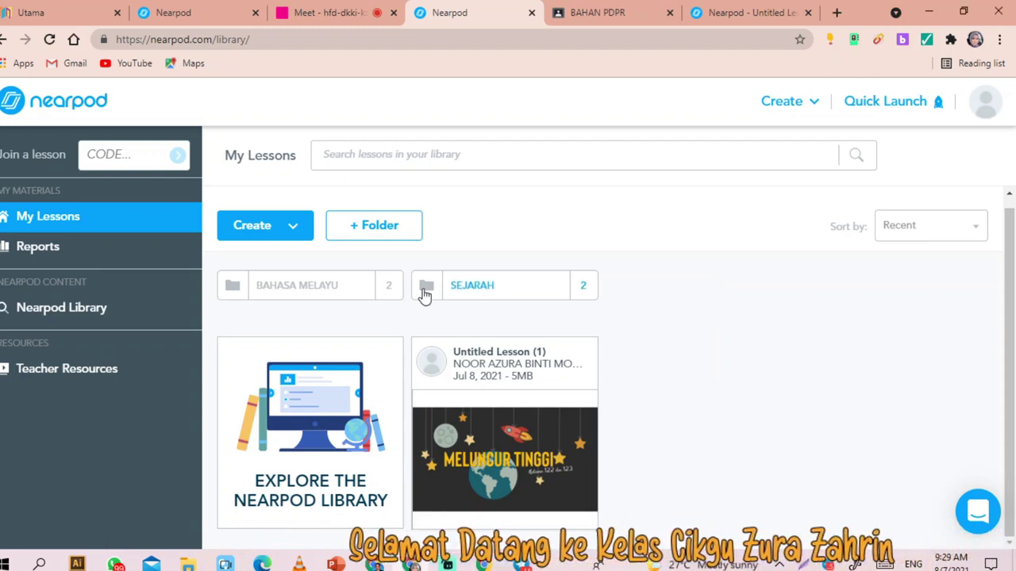
- In the BAHASA MELAYU folder, create a Nearpod version of the kata nama khas lesson for editing
{"action": "left_click", "coordinate": [322, 290]}
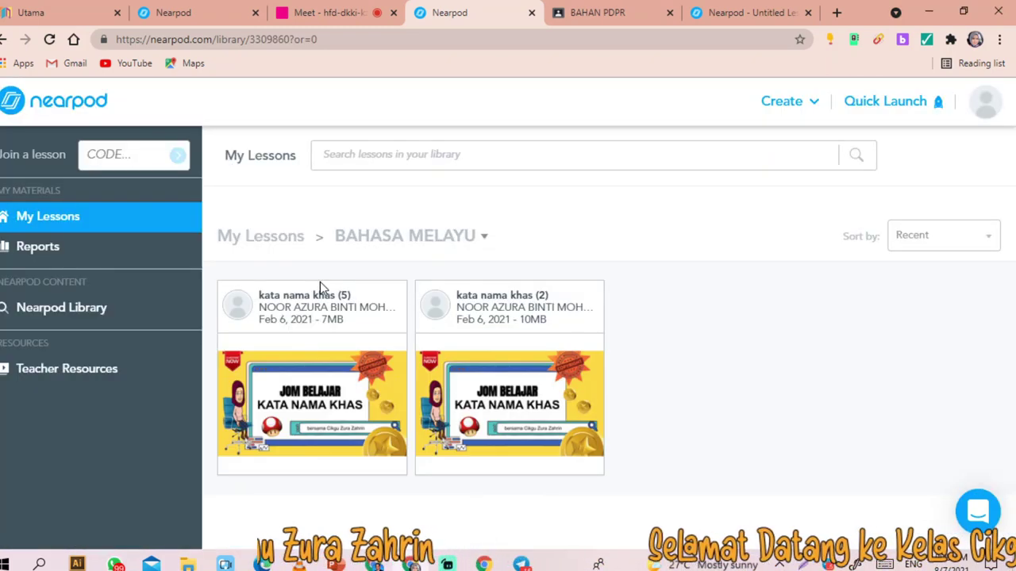
{"action": "mouse_move", "coordinate": [492, 336]}
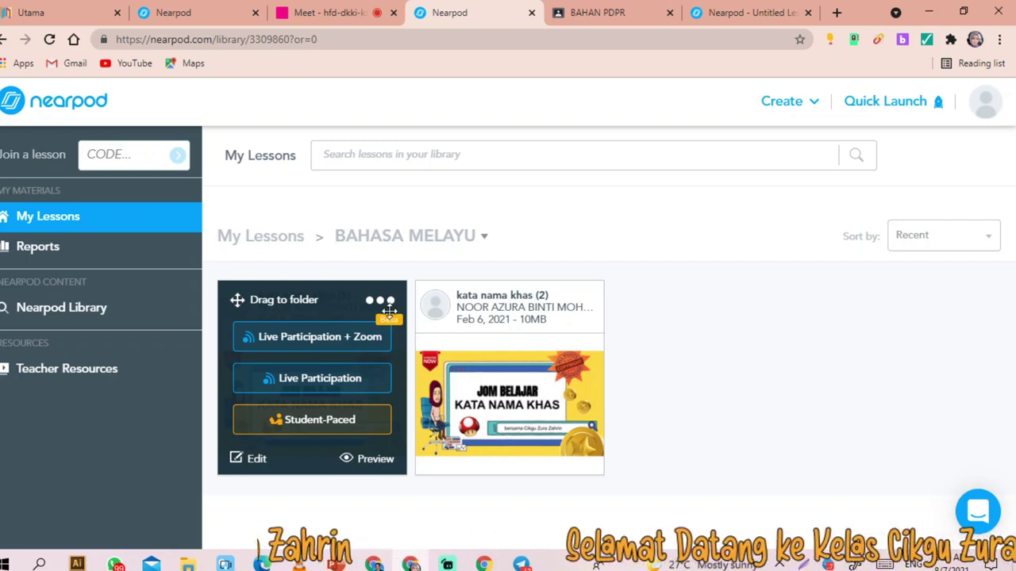
{"action": "left_click", "coordinate": [387, 302]}
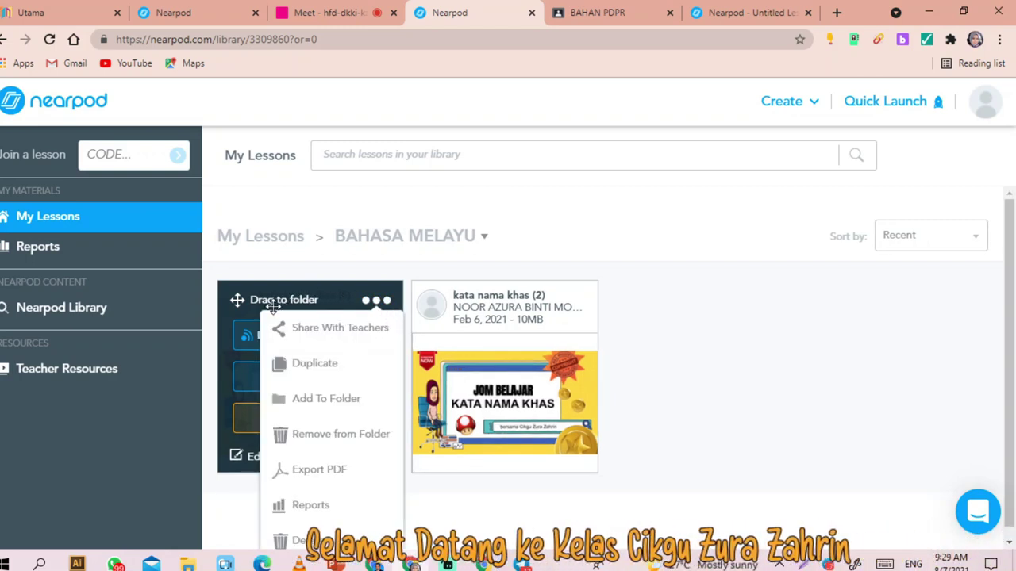
{"action": "left_click", "coordinate": [266, 302]}
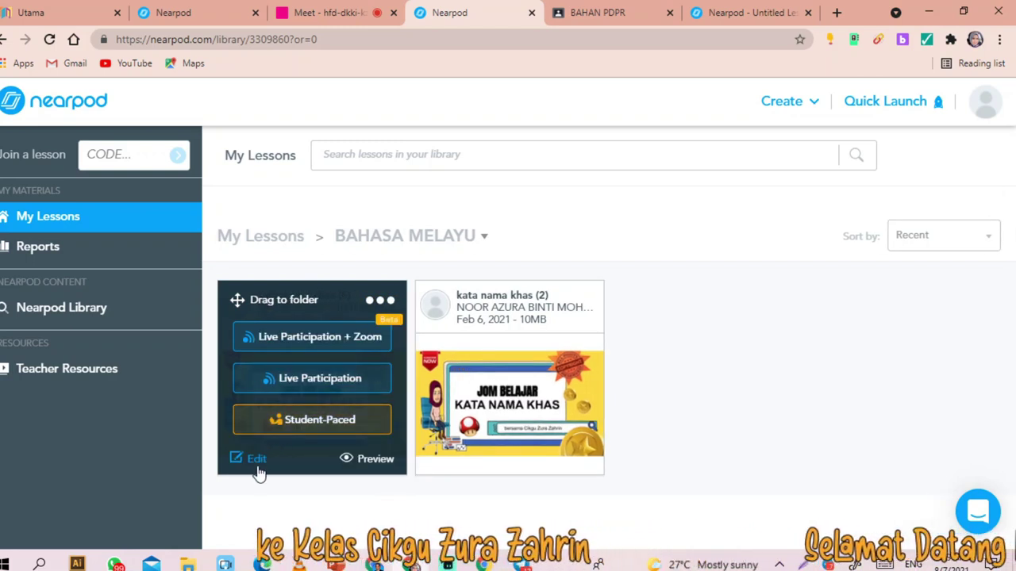
{"action": "left_click", "coordinate": [257, 464]}
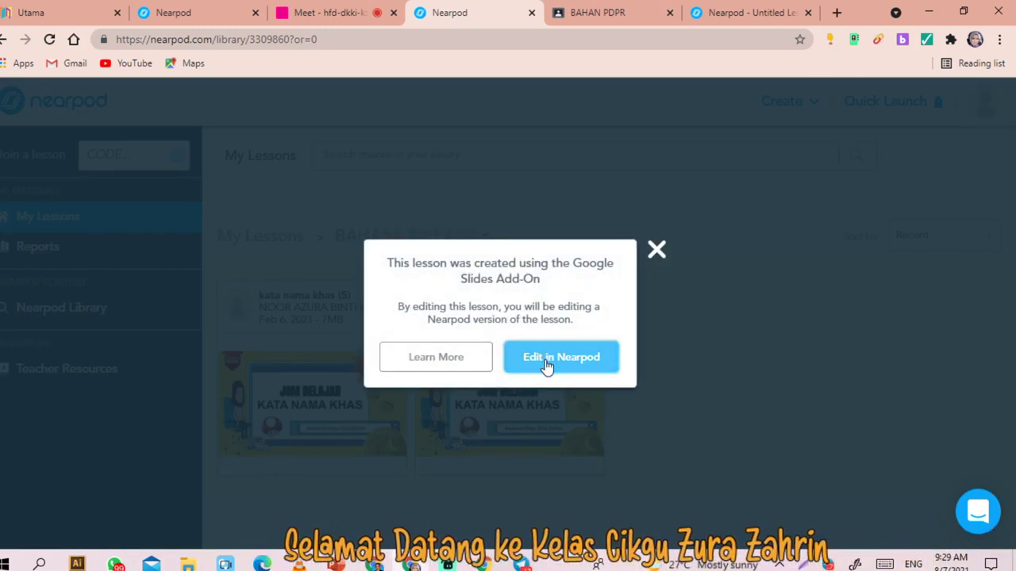
{"action": "left_click", "coordinate": [680, 418]}
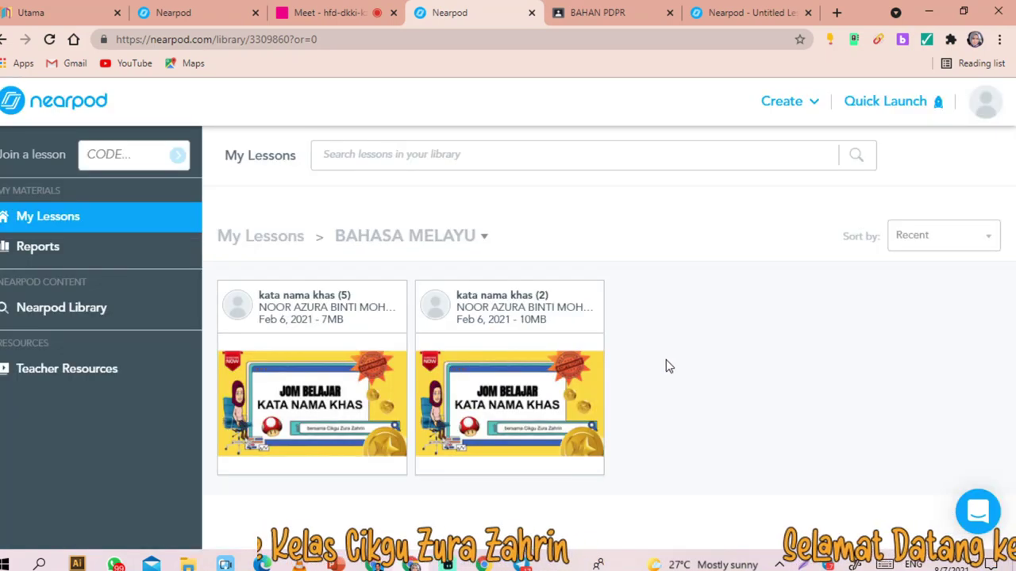
{"action": "left_click", "coordinate": [447, 459]}
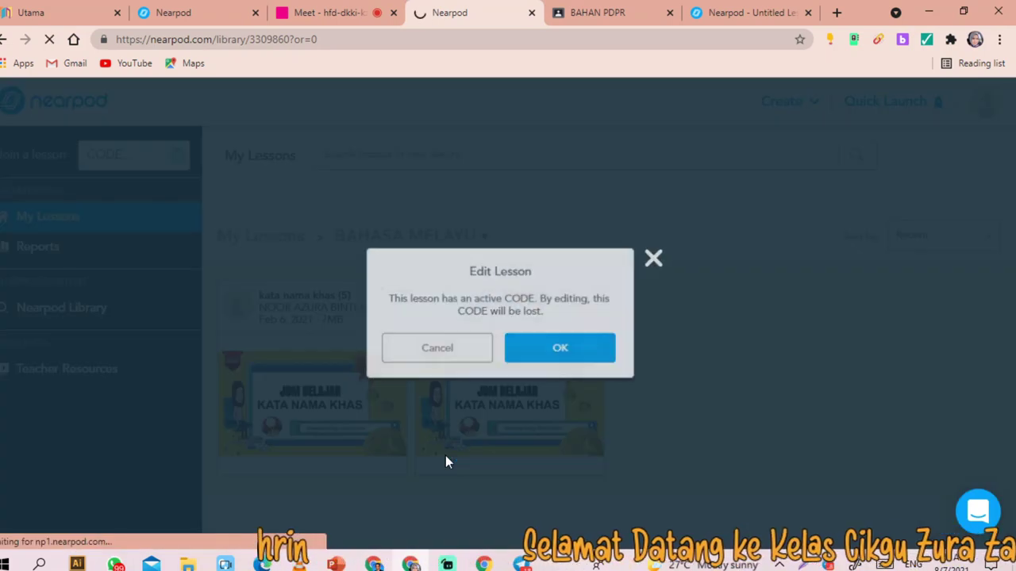
- Accept losing the active join code, review the 11 slides, and save 'kata nama khas (5)'
{"action": "left_click", "coordinate": [536, 357]}
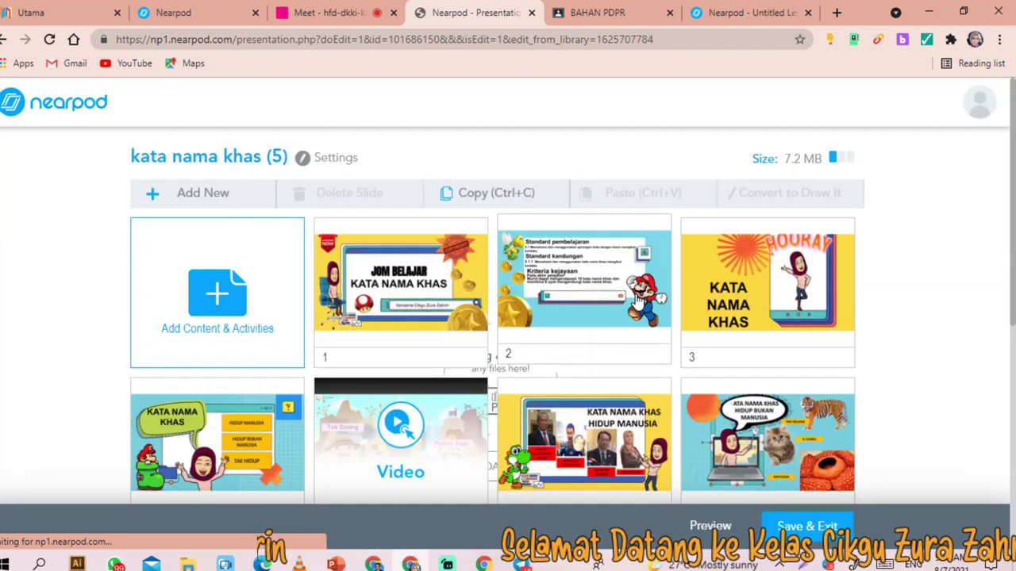
{"action": "scroll", "coordinate": [639, 296], "scroll_direction": "down", "scroll_amount": 2}
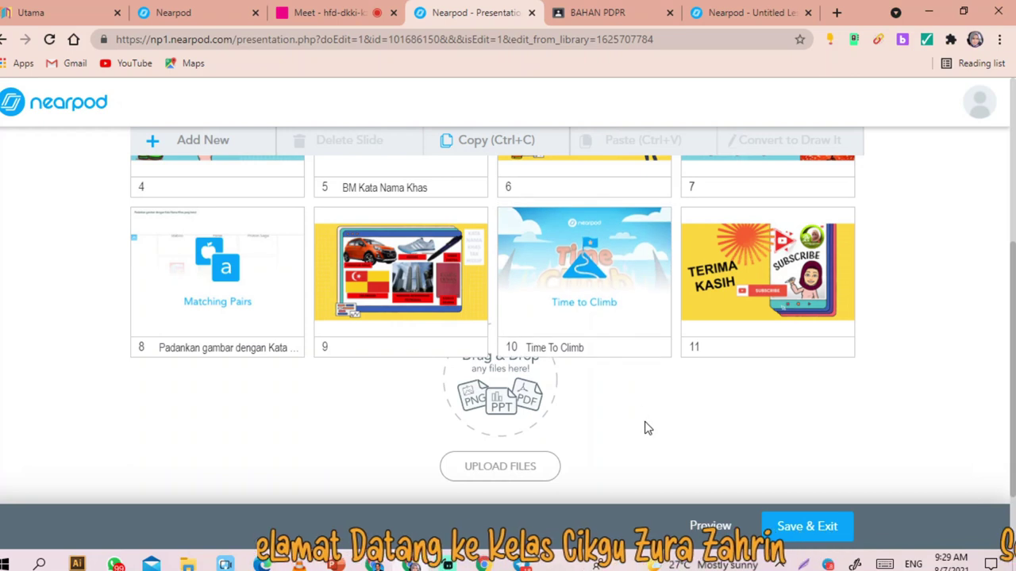
{"action": "scroll", "coordinate": [644, 426], "scroll_direction": "up", "scroll_amount": 3}
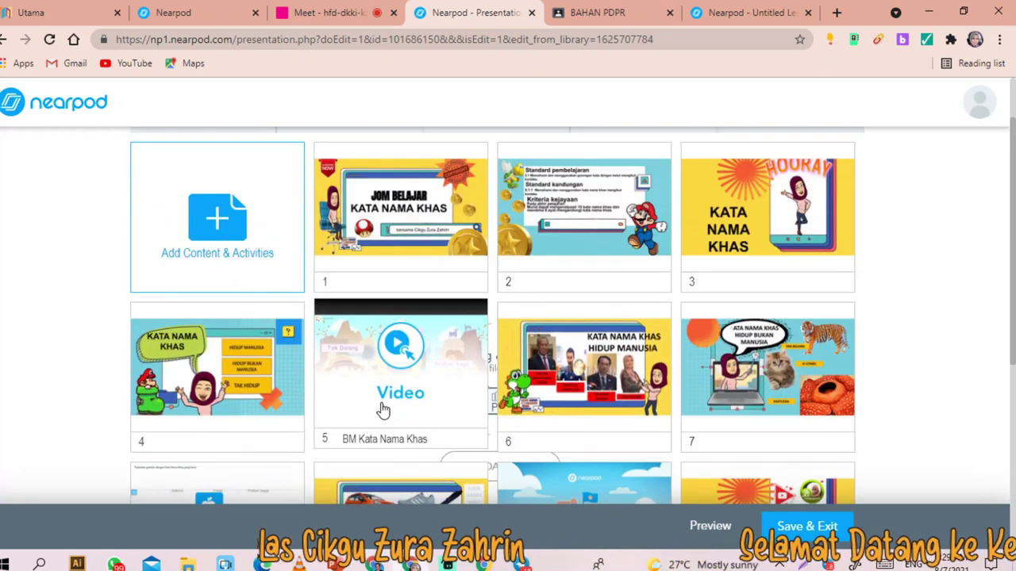
{"action": "scroll", "coordinate": [445, 409], "scroll_direction": "down", "scroll_amount": 2}
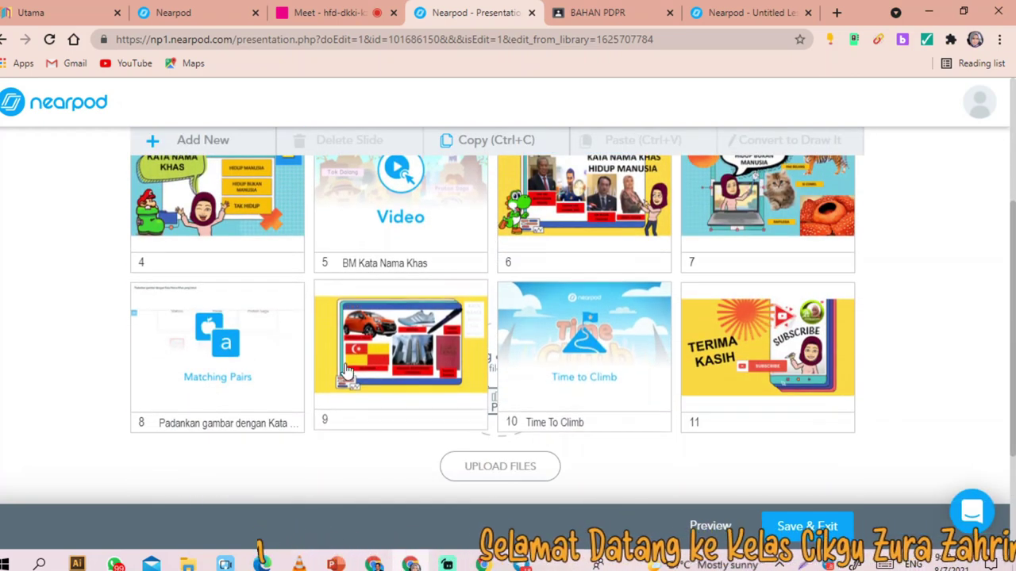
{"action": "scroll", "coordinate": [235, 399], "scroll_direction": "up", "scroll_amount": 3}
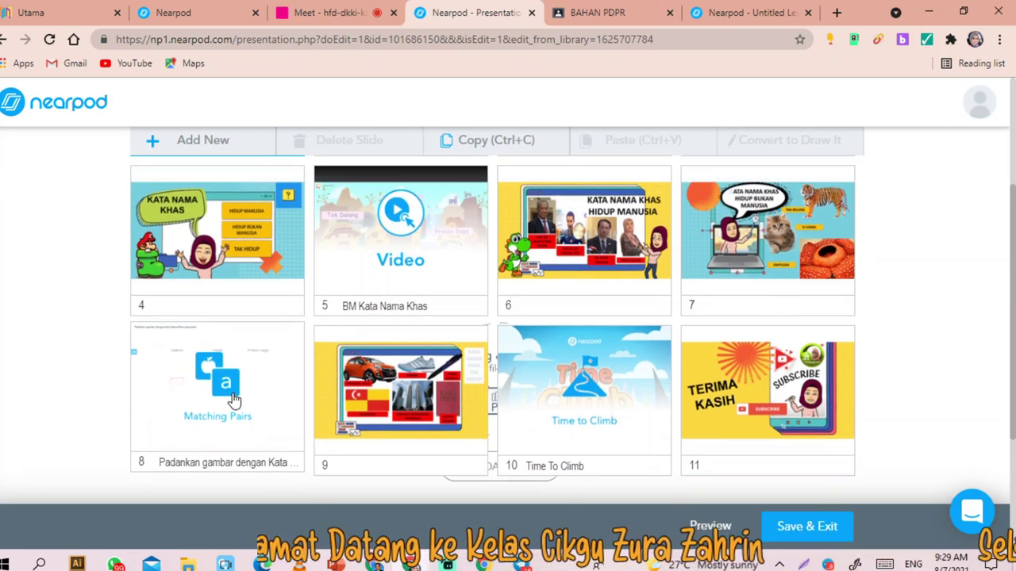
{"action": "left_click", "coordinate": [804, 529]}
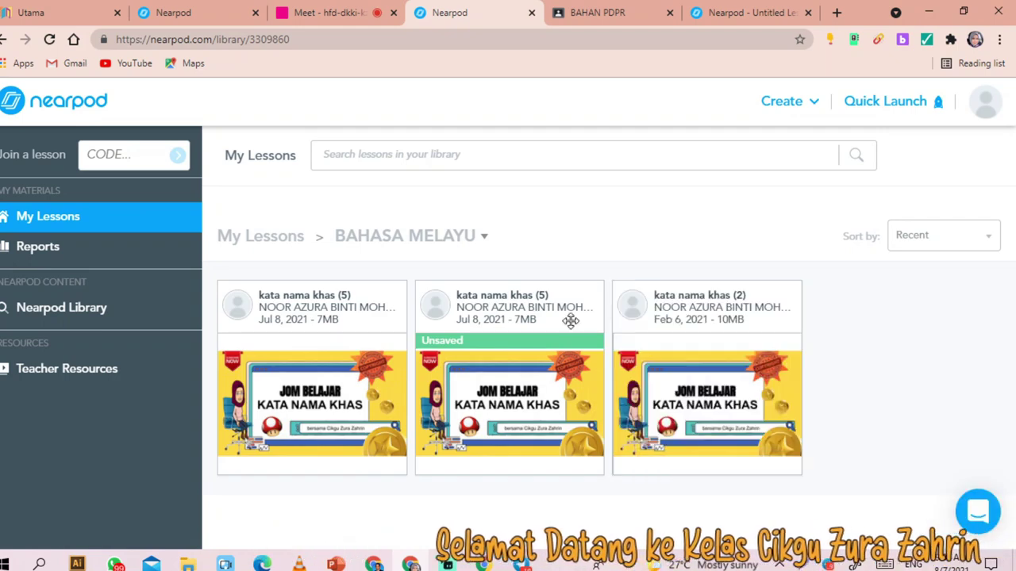
{"action": "mouse_move", "coordinate": [778, 426]}
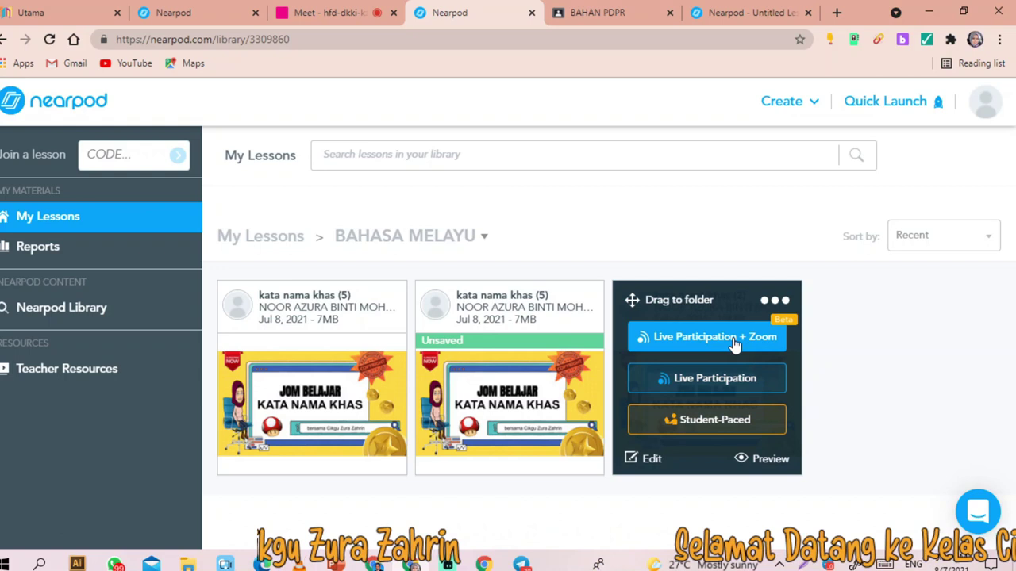
{"action": "left_click", "coordinate": [719, 386]}
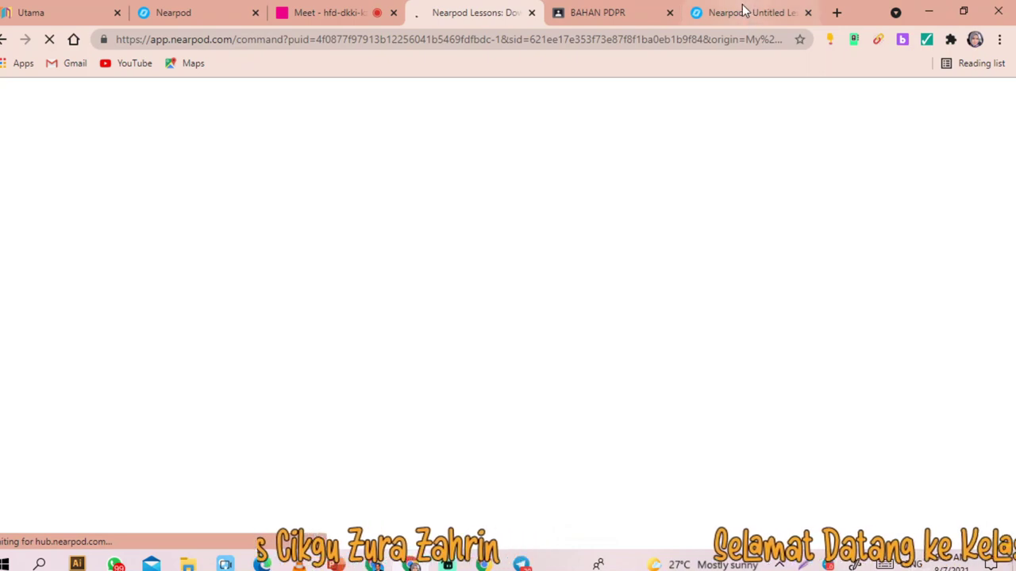
{"action": "left_click", "coordinate": [744, 11]}
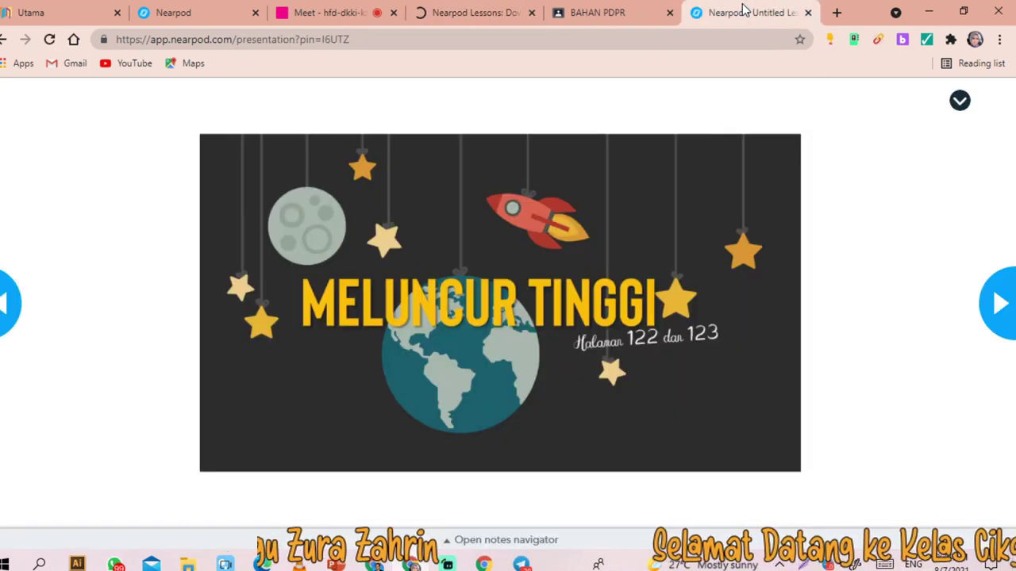
{"action": "left_click", "coordinate": [808, 13]}
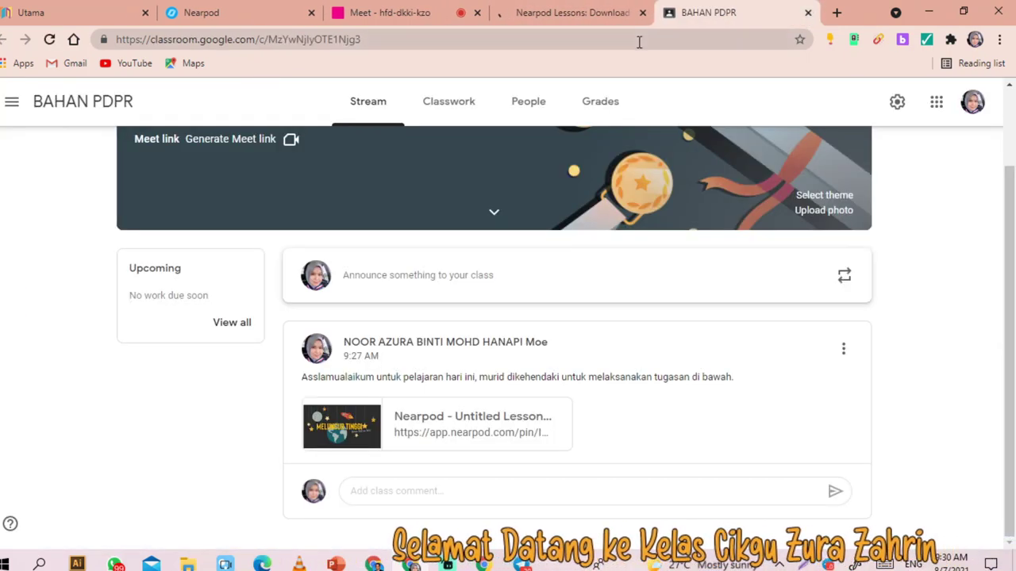
{"action": "left_click", "coordinate": [547, 21]}
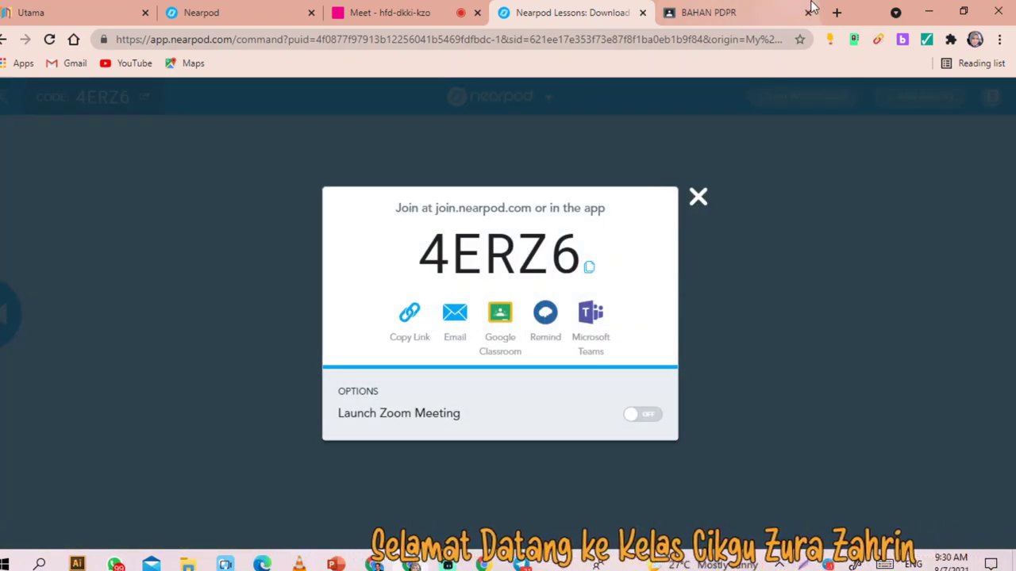
{"action": "left_click", "coordinate": [393, 15]}
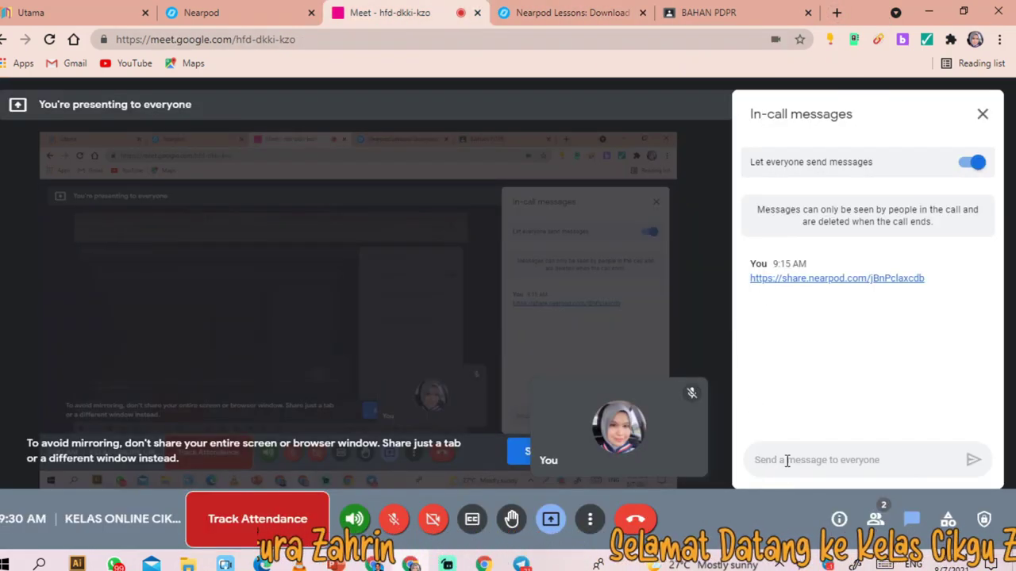
- Send the Nearpod lesson link in the Meet in-call chat and open it
{"action": "type", "text": "https://share.nearpod.com/7gSHLk9Qmab"}
{"action": "left_click", "coordinate": [970, 462]}
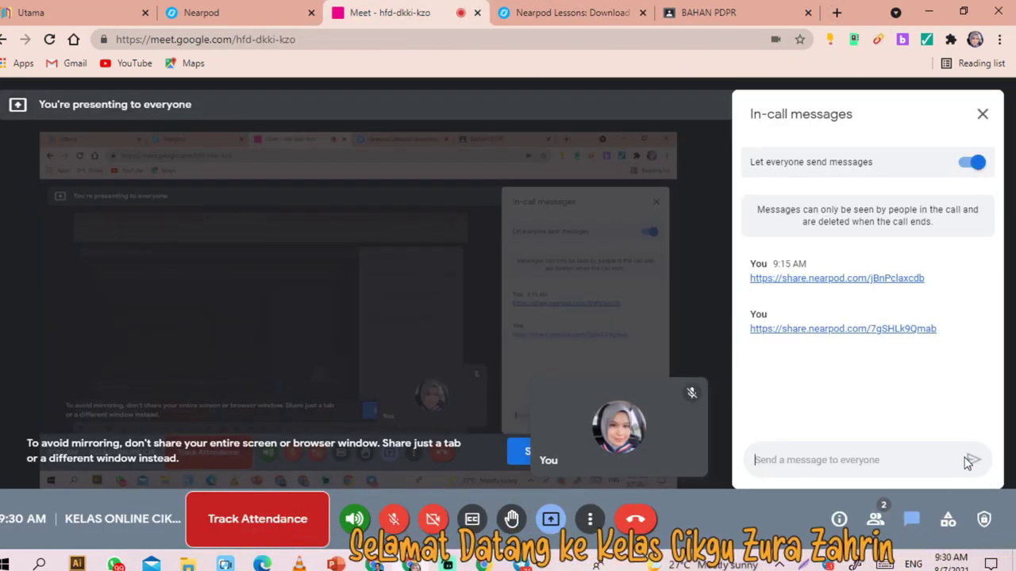
{"action": "left_click", "coordinate": [868, 332]}
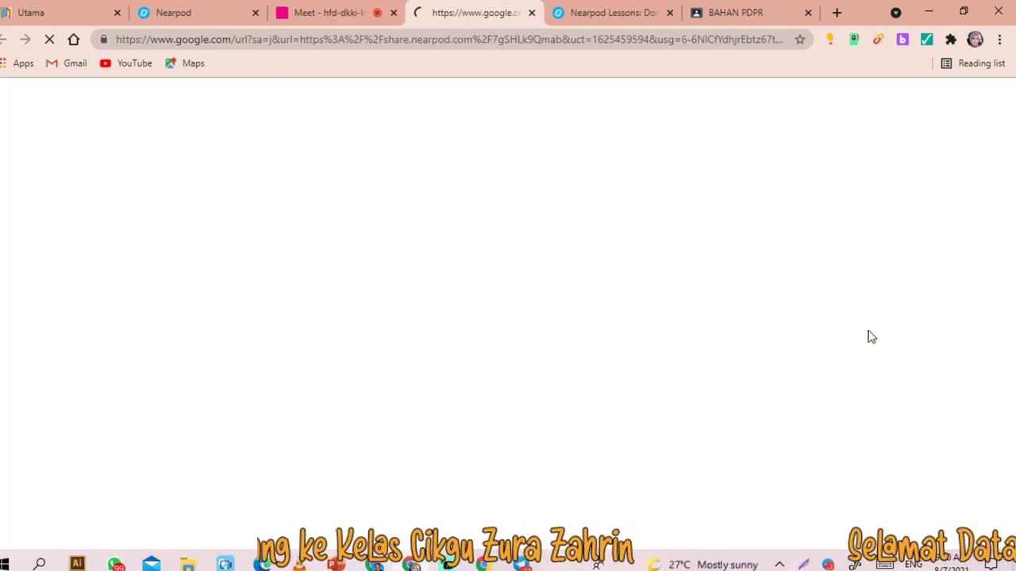
{"action": "left_click", "coordinate": [173, 7]}
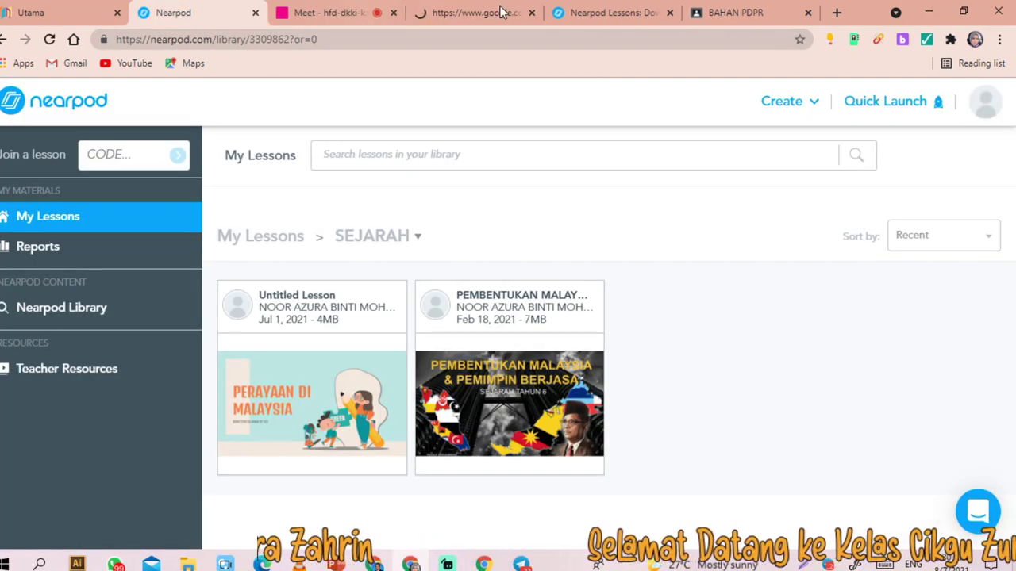
{"action": "left_click", "coordinate": [589, 10]}
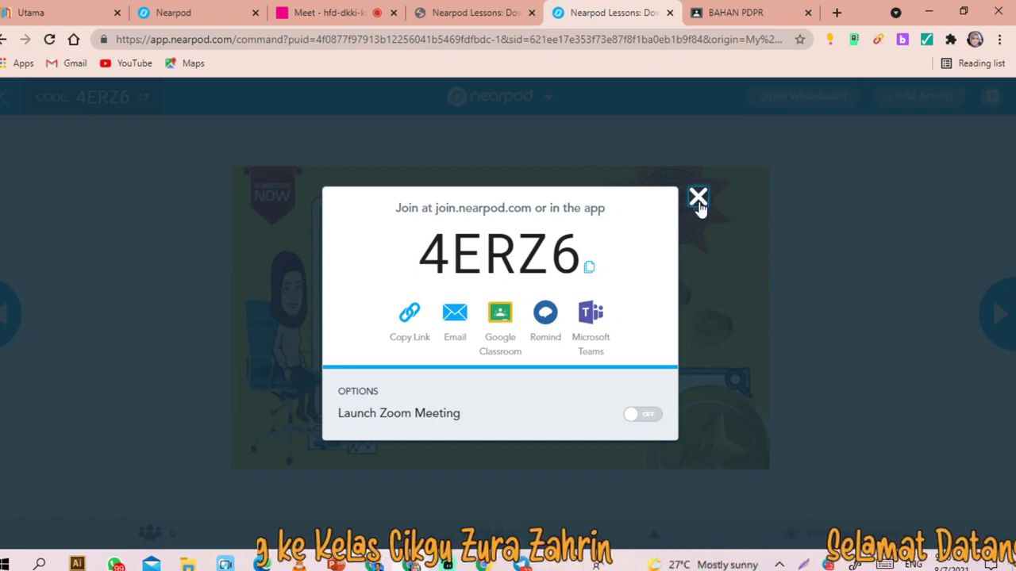
- Close the join-code dialog and join the 4ERZ6 session as a test student
{"action": "left_click", "coordinate": [698, 198]}
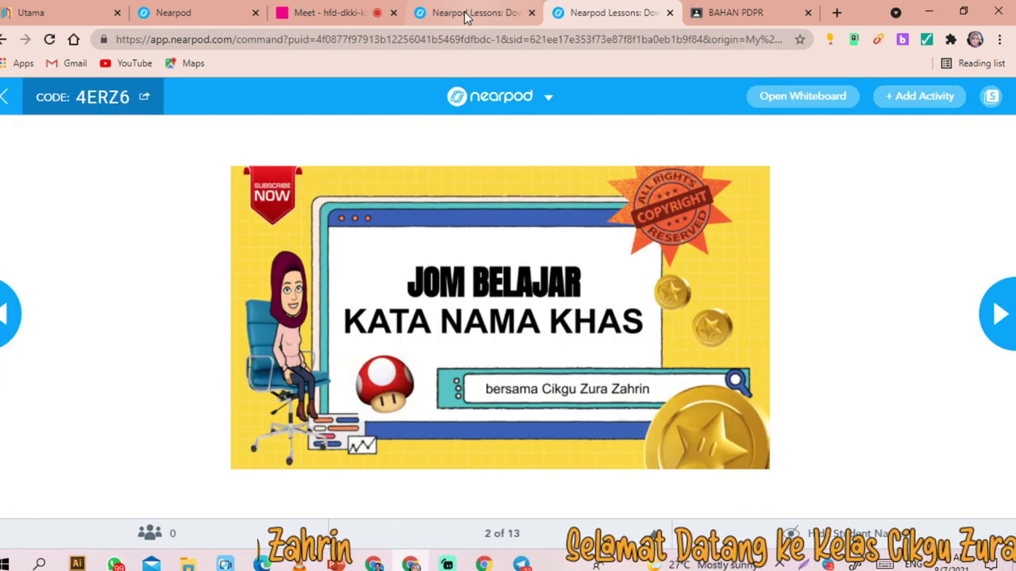
{"action": "left_click", "coordinate": [465, 14]}
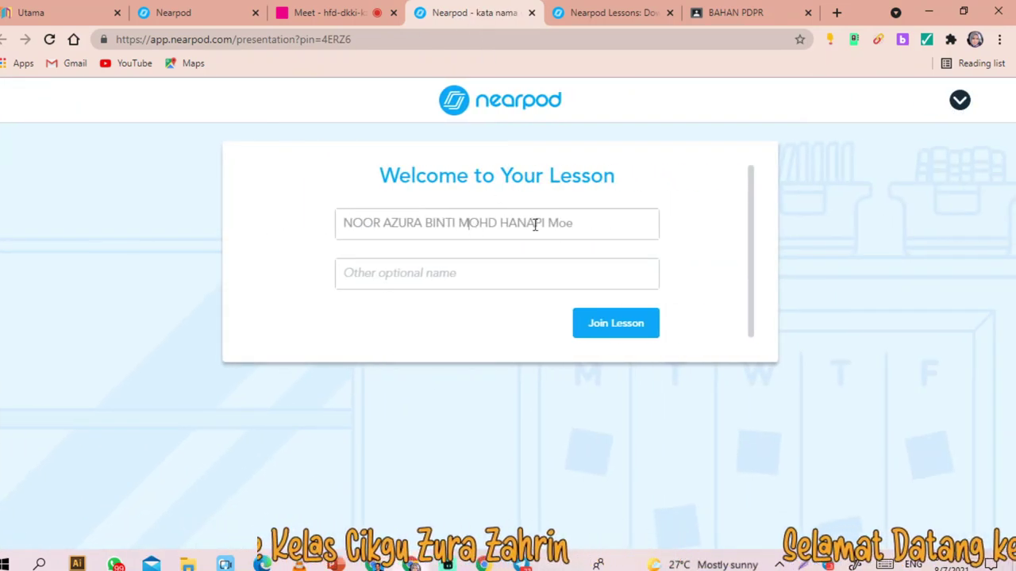
{"action": "type", "text": "emir"}
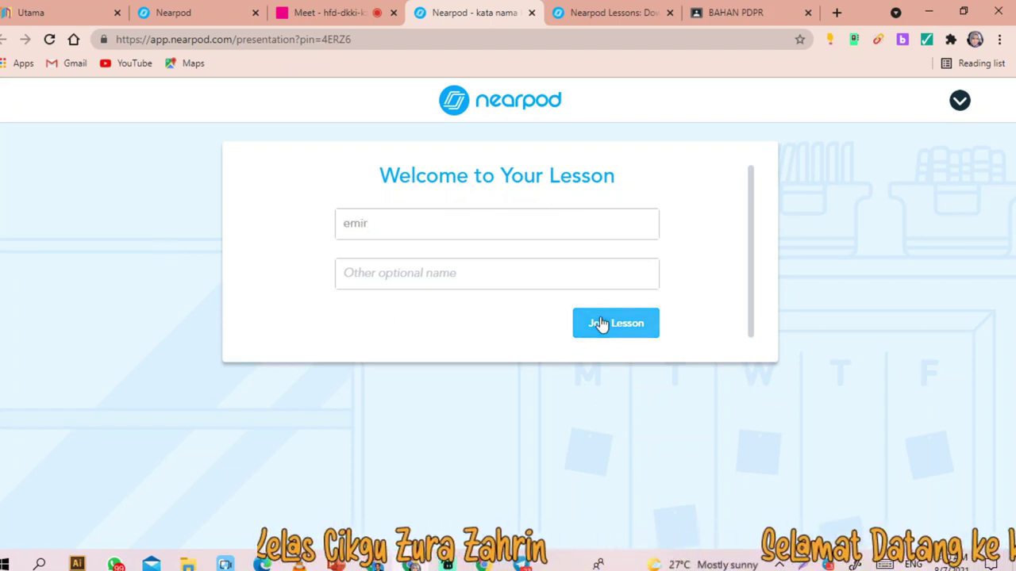
{"action": "left_click", "coordinate": [601, 324]}
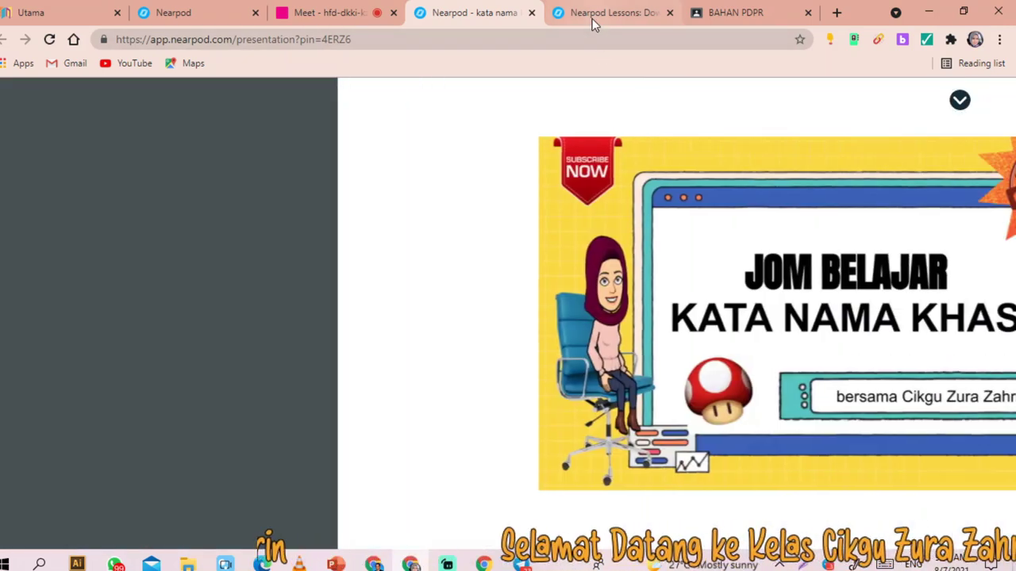
- Advance the teacher's presentation through the slides to the kata nama khas (2) video slide
{"action": "left_click", "coordinate": [591, 24]}
{"action": "left_click", "coordinate": [988, 313]}
{"action": "left_click", "coordinate": [989, 314]}
{"action": "left_click", "coordinate": [991, 315]}
{"action": "left_click", "coordinate": [991, 315]}
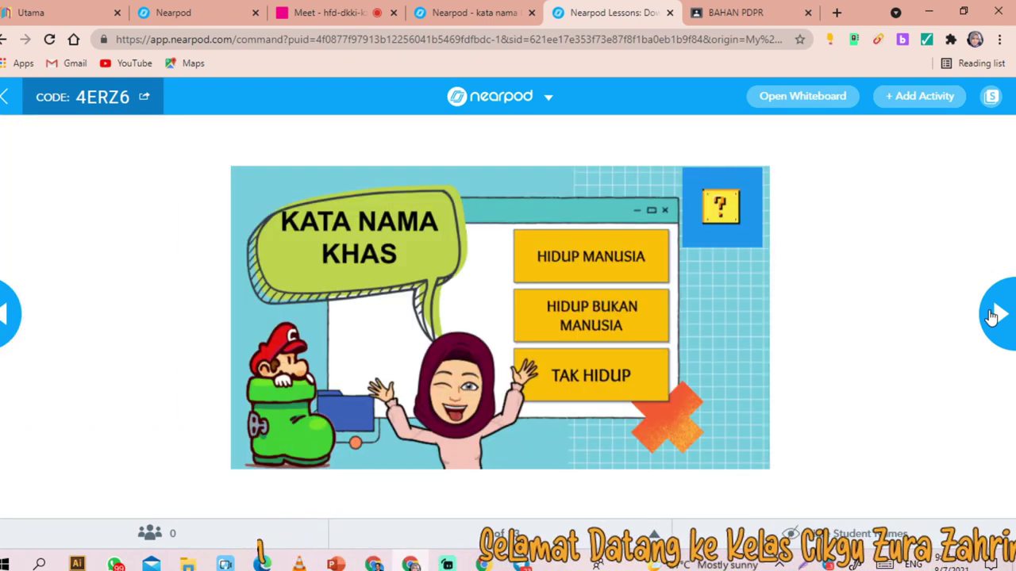
{"action": "left_click", "coordinate": [9, 316]}
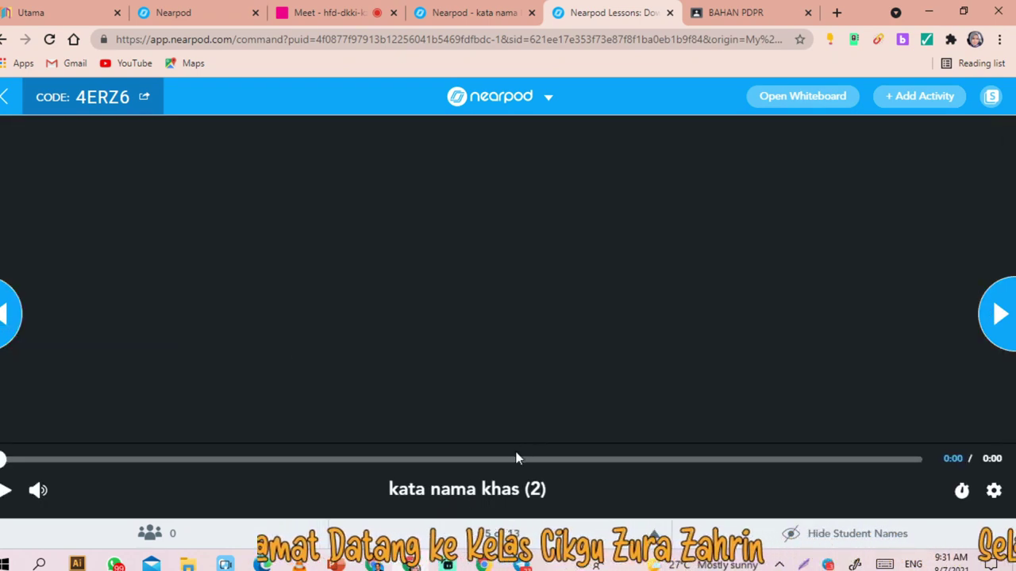
- Advance to the Kata Nama Khas Hidup board and require approval for student posts
{"action": "left_click", "coordinate": [1003, 318]}
{"action": "left_click", "coordinate": [1003, 318]}
{"action": "left_click", "coordinate": [1003, 318]}
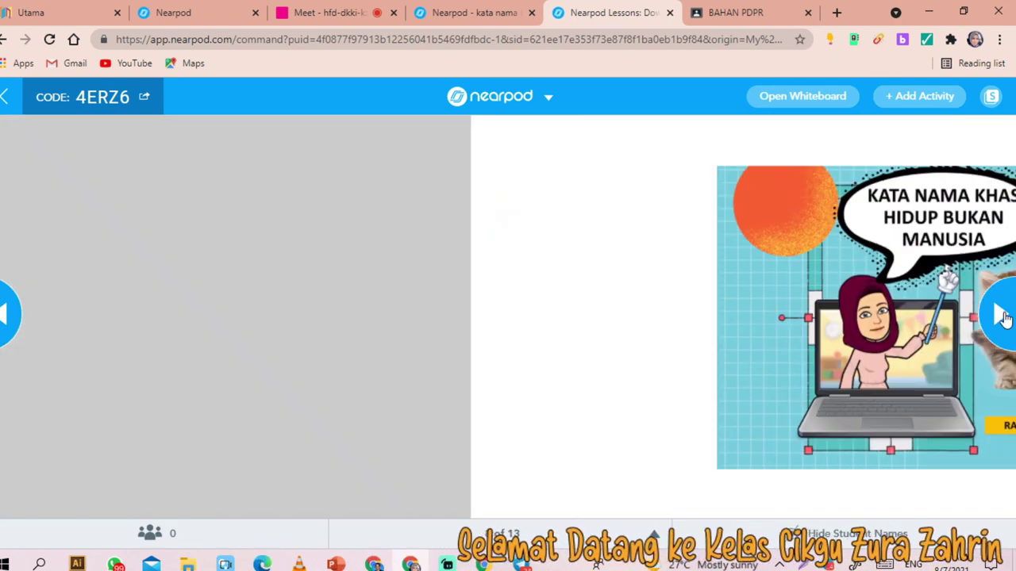
{"action": "left_click", "coordinate": [1003, 318]}
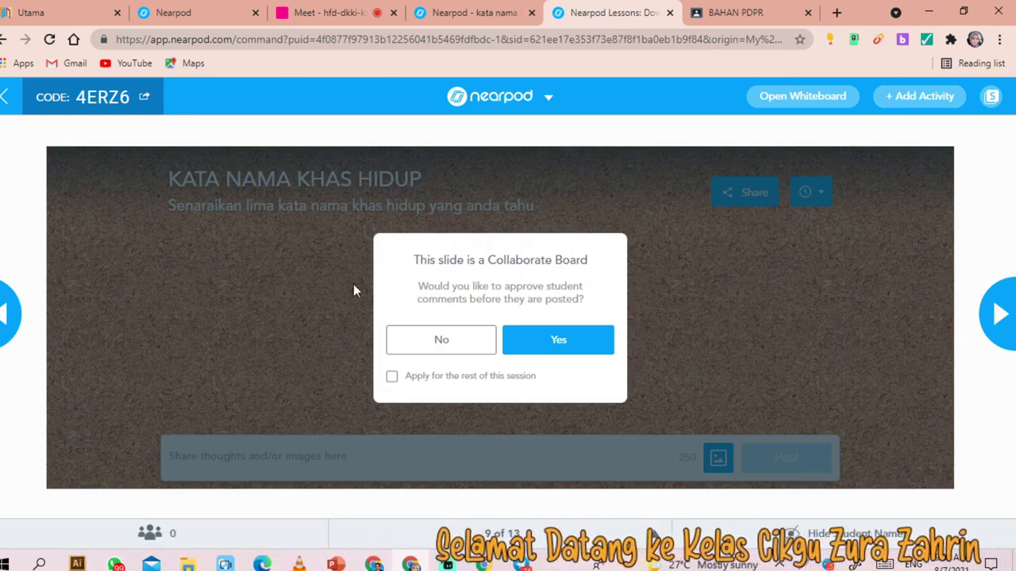
{"action": "left_click", "coordinate": [569, 338]}
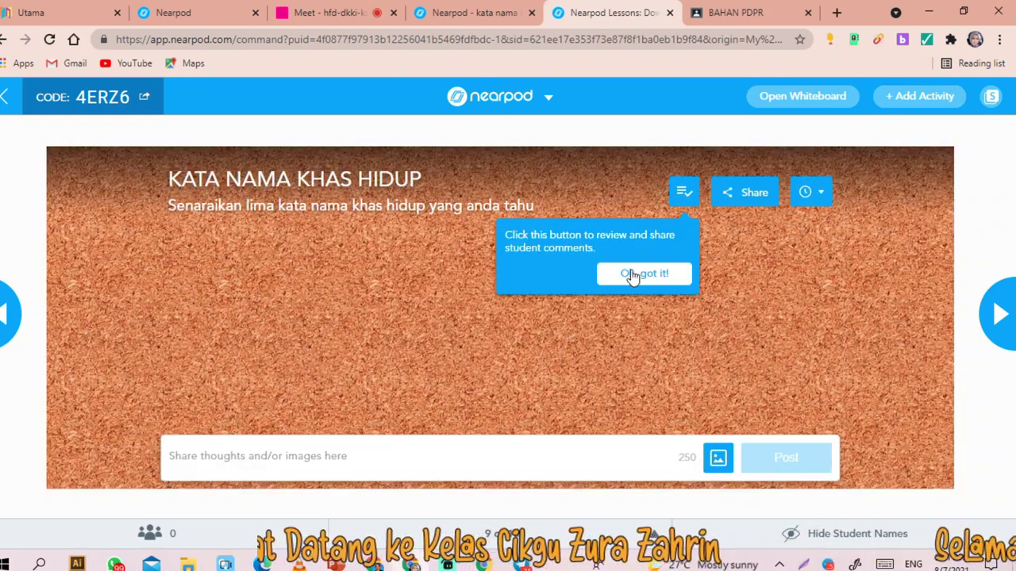
- Post the test comment 'cxdcxdcxd' to the board as the student
{"action": "left_click", "coordinate": [471, 16]}
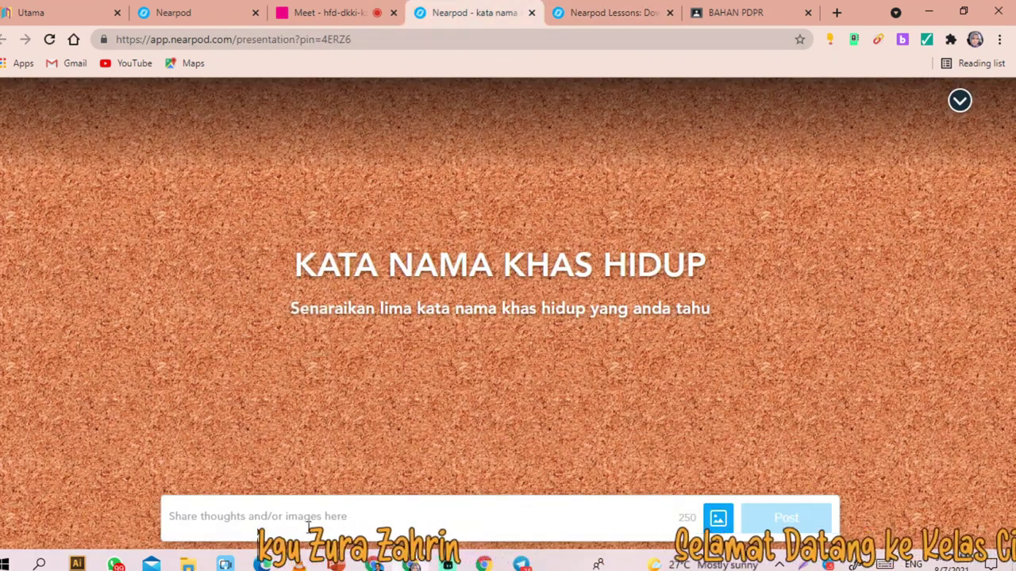
{"action": "type", "text": "cxdcxdcxd"}
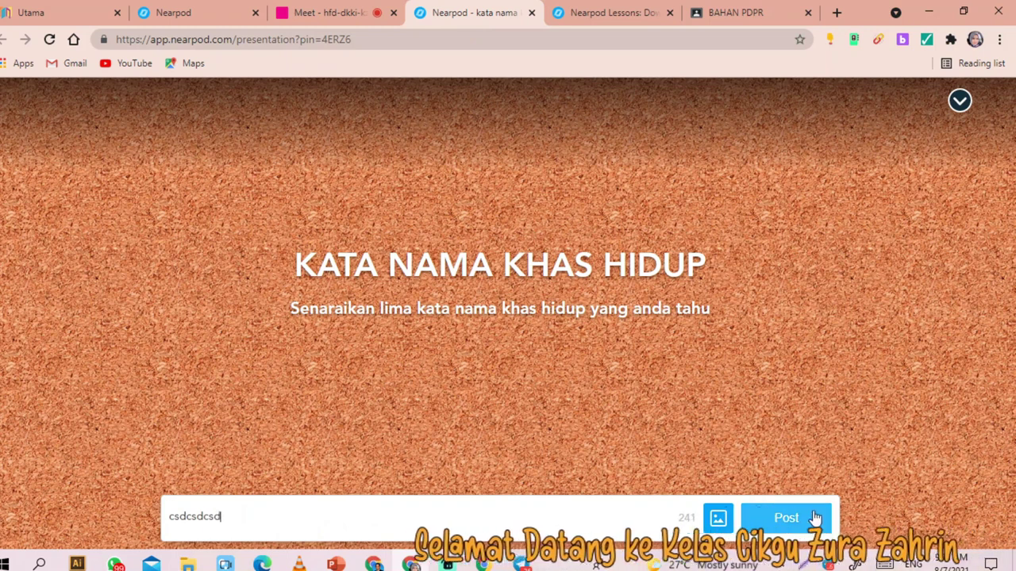
{"action": "left_click", "coordinate": [809, 518]}
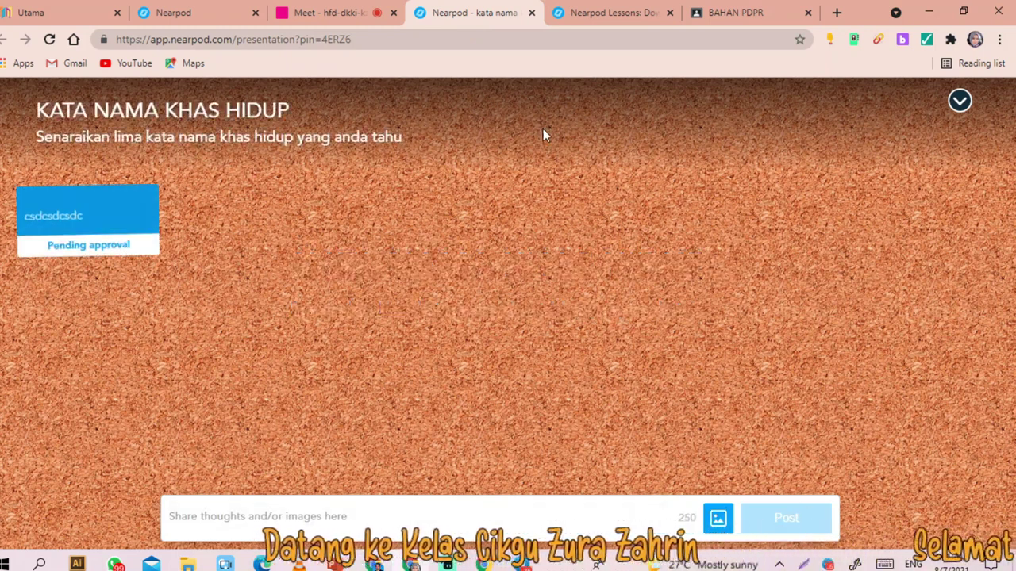
- Approve the student's pending post from the teacher's Pending Posts list
{"action": "left_click", "coordinate": [587, 16]}
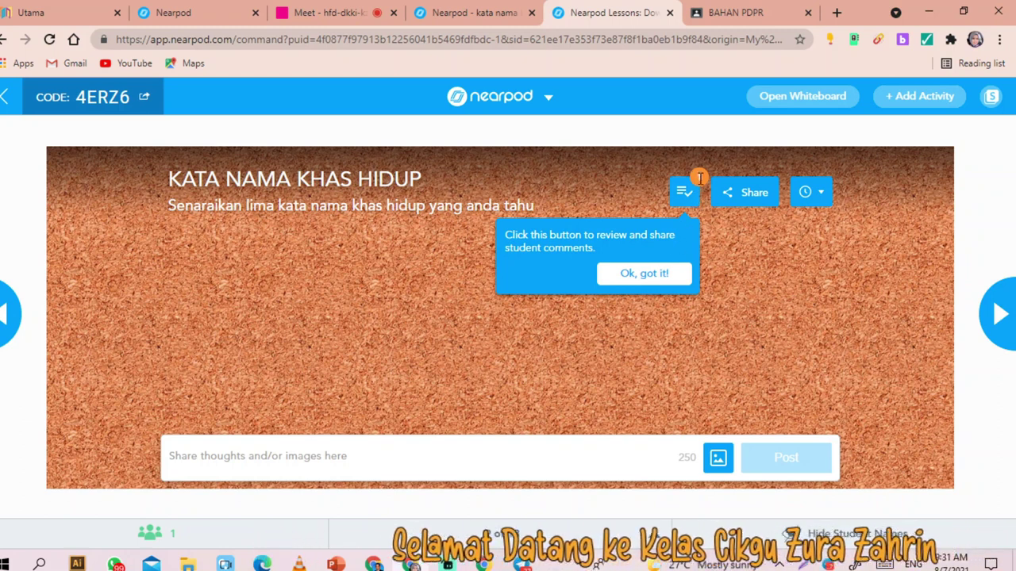
{"action": "left_click", "coordinate": [636, 271]}
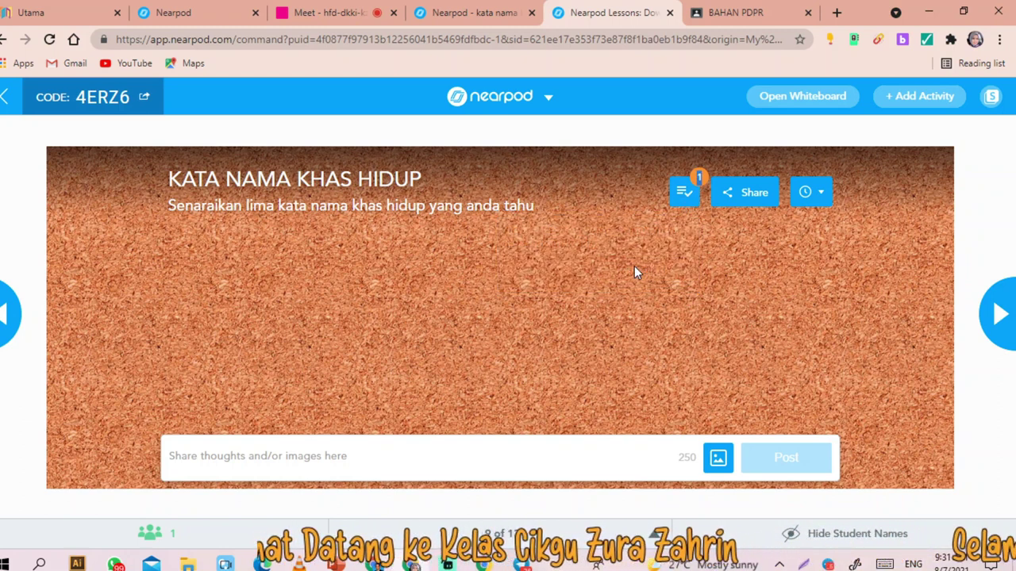
{"action": "left_click", "coordinate": [683, 195]}
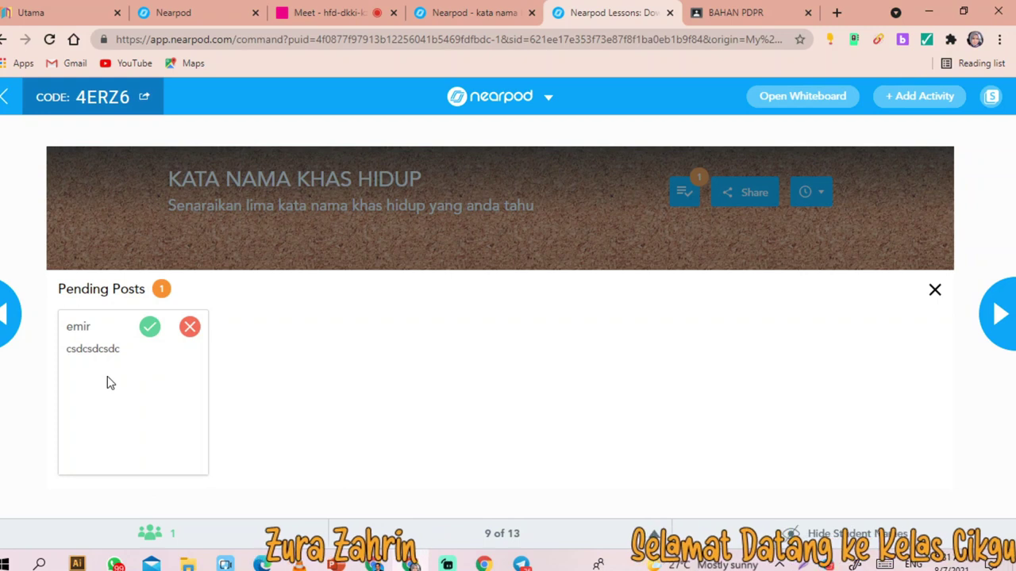
{"action": "left_click", "coordinate": [150, 331]}
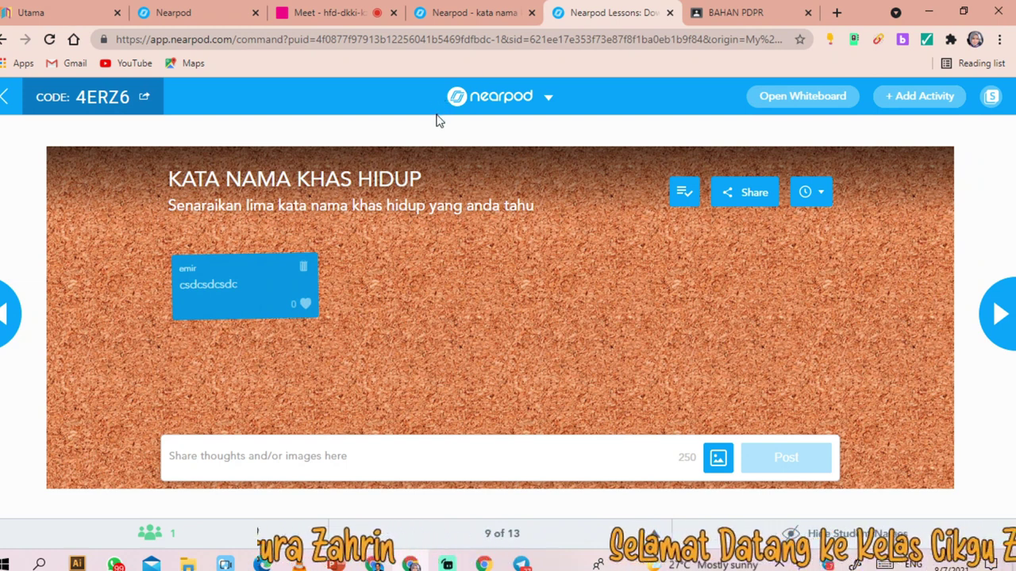
- Check the board from the student view, then advance to slide 11's matching-pairs activity
{"action": "left_click", "coordinate": [437, 13]}
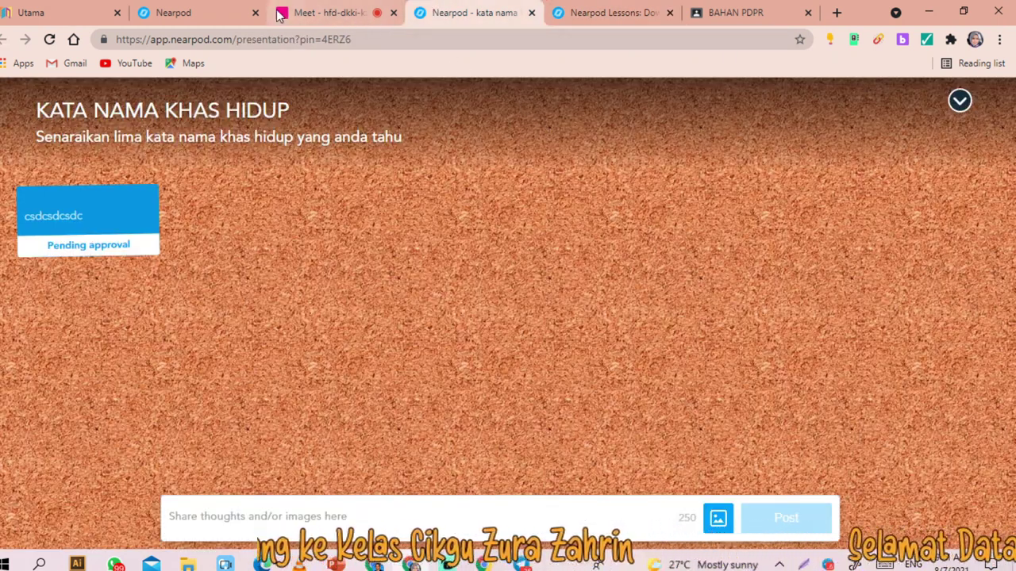
{"action": "left_click", "coordinate": [600, 19]}
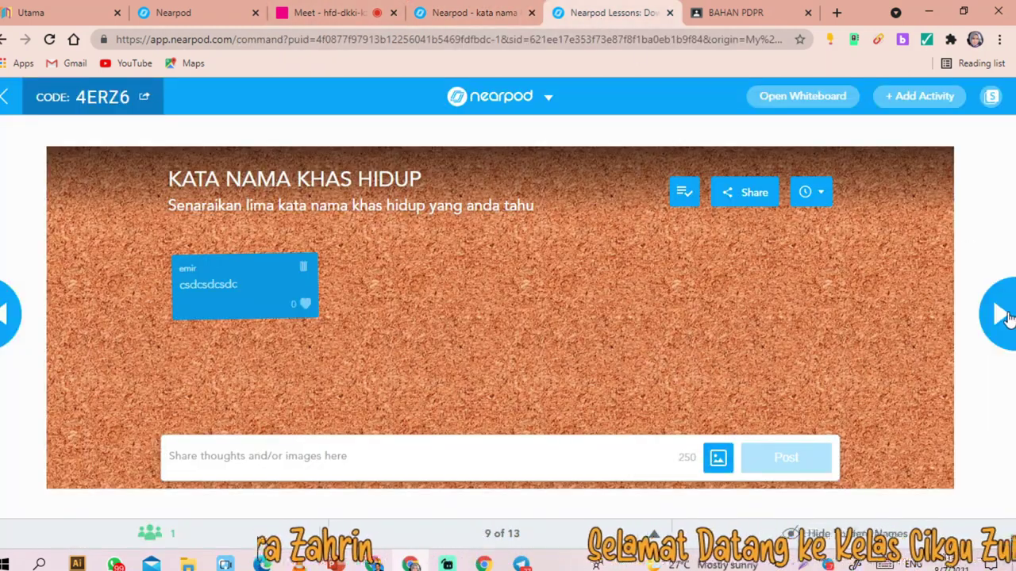
{"action": "left_click", "coordinate": [1002, 315]}
{"action": "left_click", "coordinate": [1002, 315]}
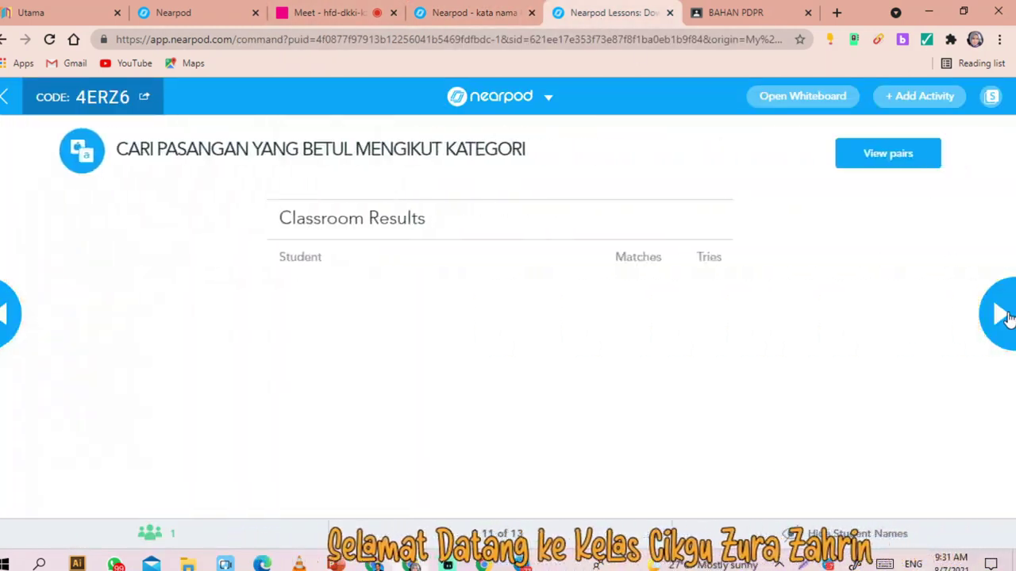
- As the student, match the Gopal, hijab-photo and singer cards with their partners
{"action": "left_click", "coordinate": [467, 10]}
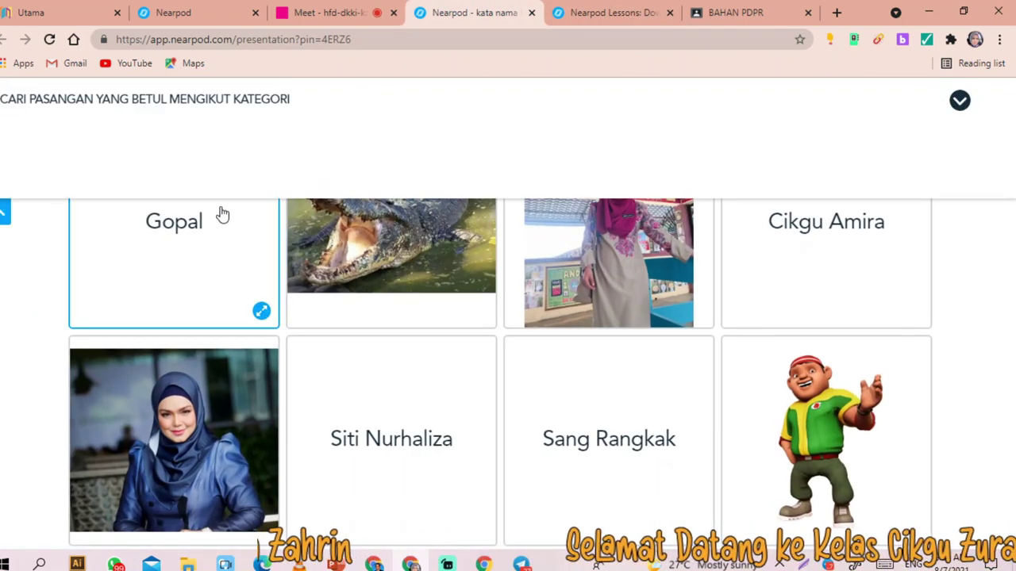
{"action": "left_click", "coordinate": [873, 445]}
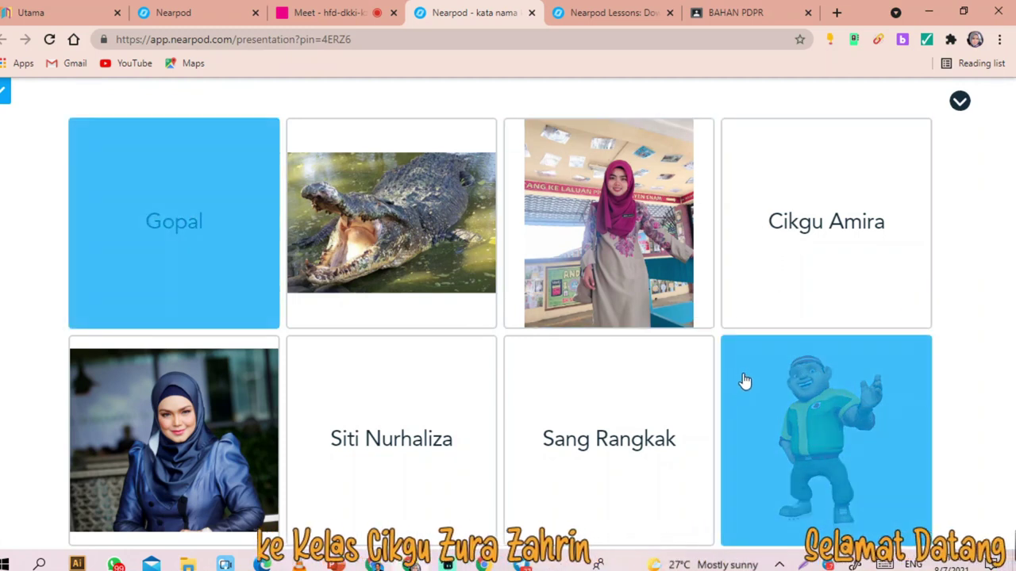
{"action": "left_click", "coordinate": [582, 226]}
{"action": "left_click", "coordinate": [830, 234]}
{"action": "left_click", "coordinate": [269, 452]}
{"action": "left_click", "coordinate": [317, 452]}
- Pair the crocodile with Sang Rangkak, review the 1/4 classroom results, and advance to slide 12
{"action": "left_click", "coordinate": [381, 302]}
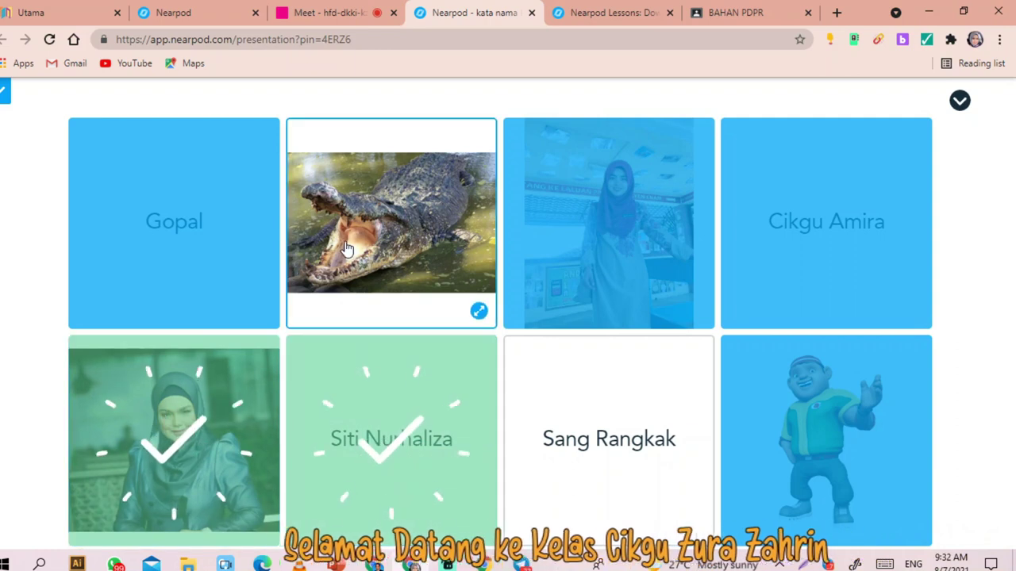
{"action": "left_click", "coordinate": [577, 430]}
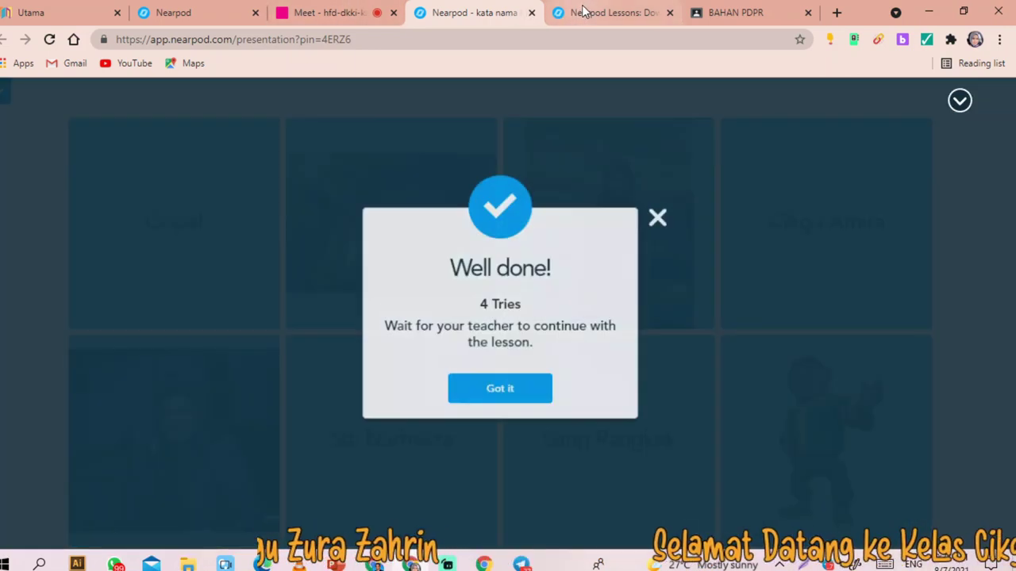
{"action": "left_click", "coordinate": [583, 12]}
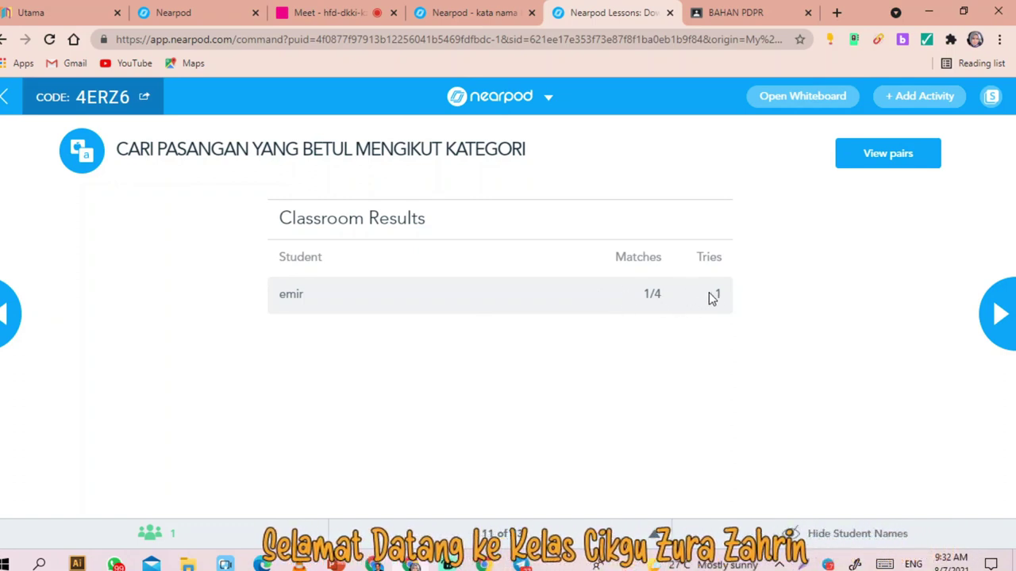
{"action": "left_click", "coordinate": [1002, 308]}
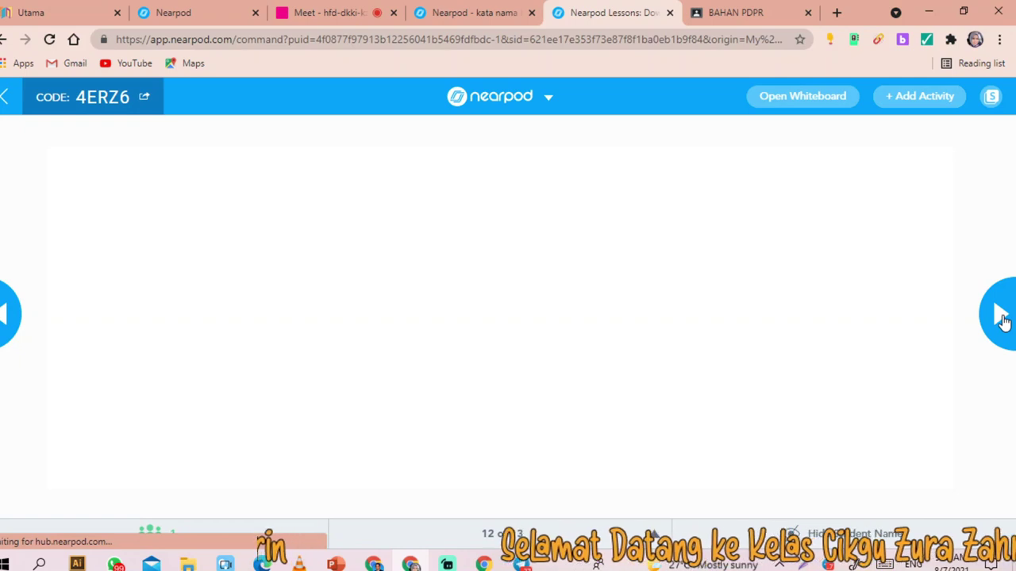
- Compare the student's and teacher's views of the new Time to Climb slide
{"action": "left_click", "coordinate": [476, 13]}
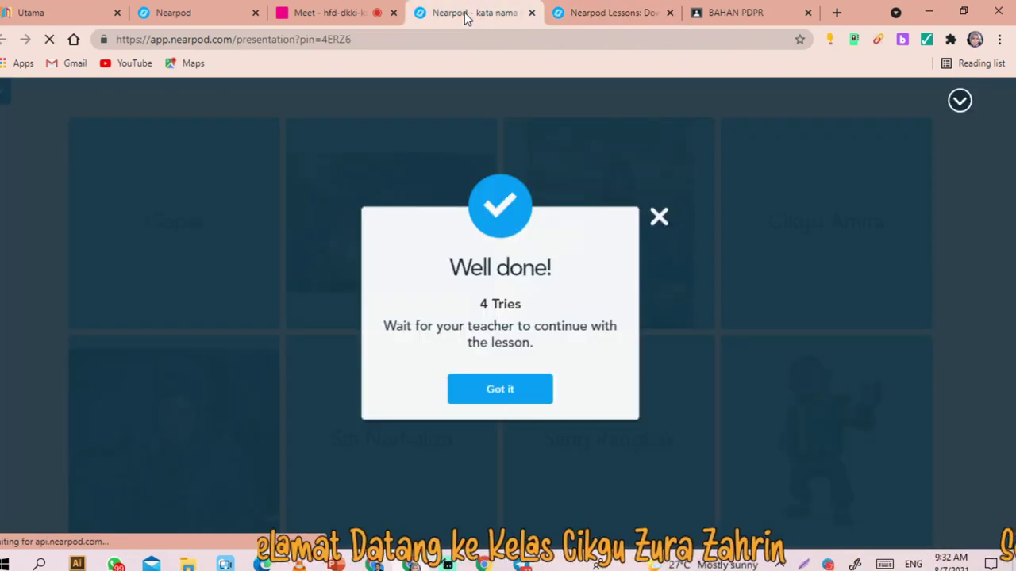
{"action": "left_click", "coordinate": [609, 12]}
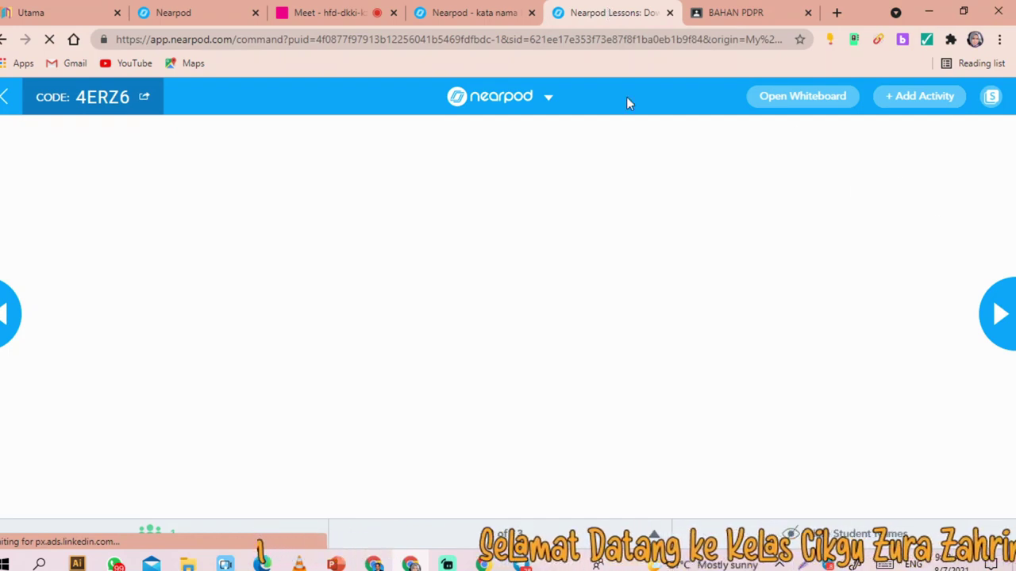
{"action": "left_click", "coordinate": [446, 9]}
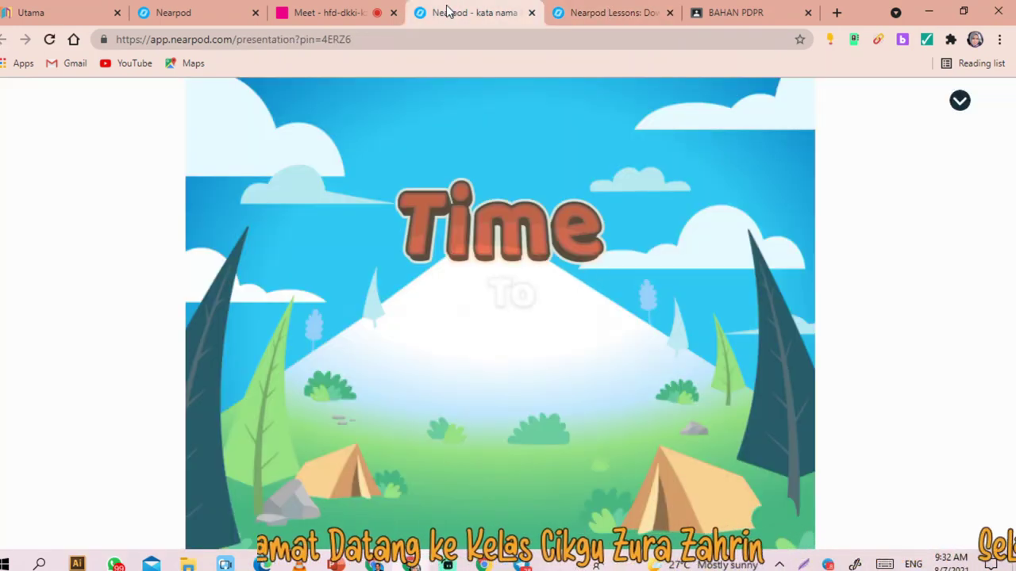
{"action": "left_click", "coordinate": [621, 13]}
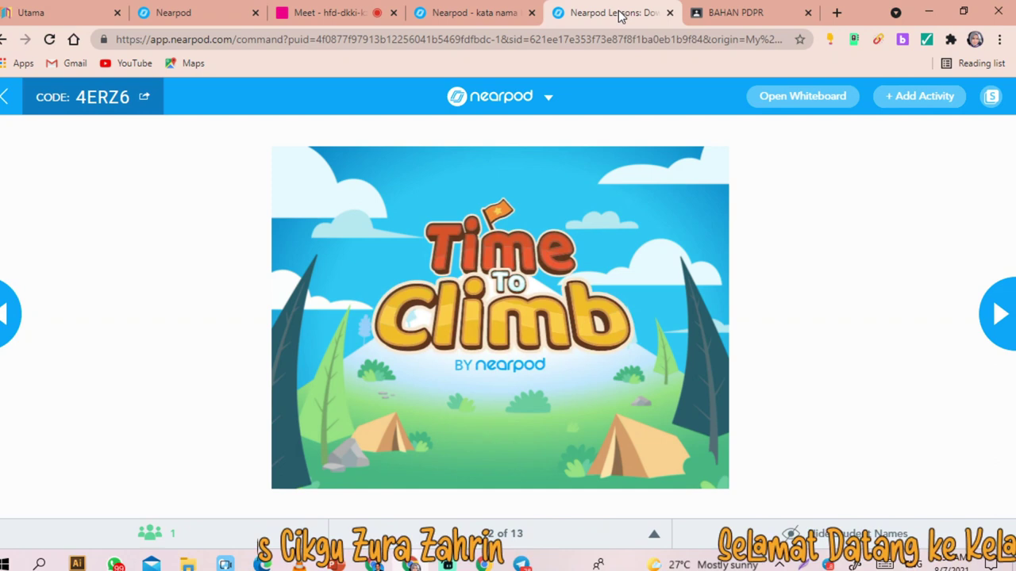
{"action": "left_click", "coordinate": [474, 16]}
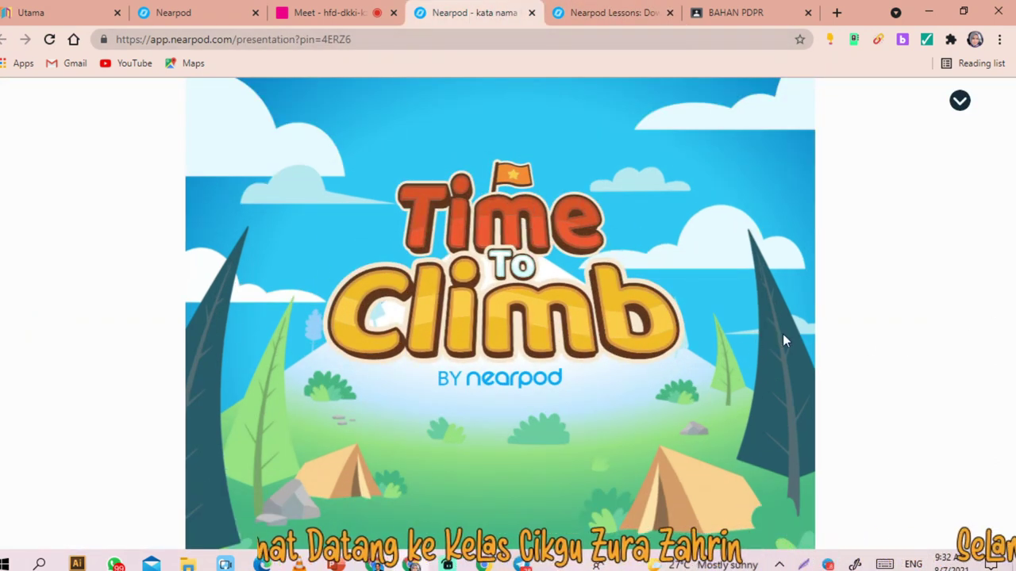
{"action": "left_click", "coordinate": [596, 22]}
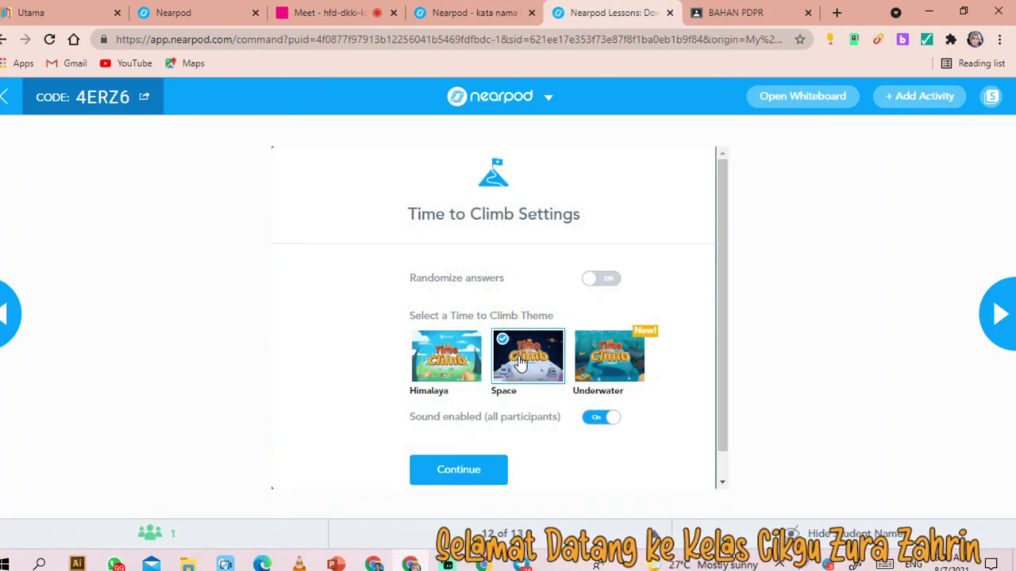
- Confirm the Space theme and join the game lobby as the student playing the penguin
{"action": "left_click", "coordinate": [464, 480]}
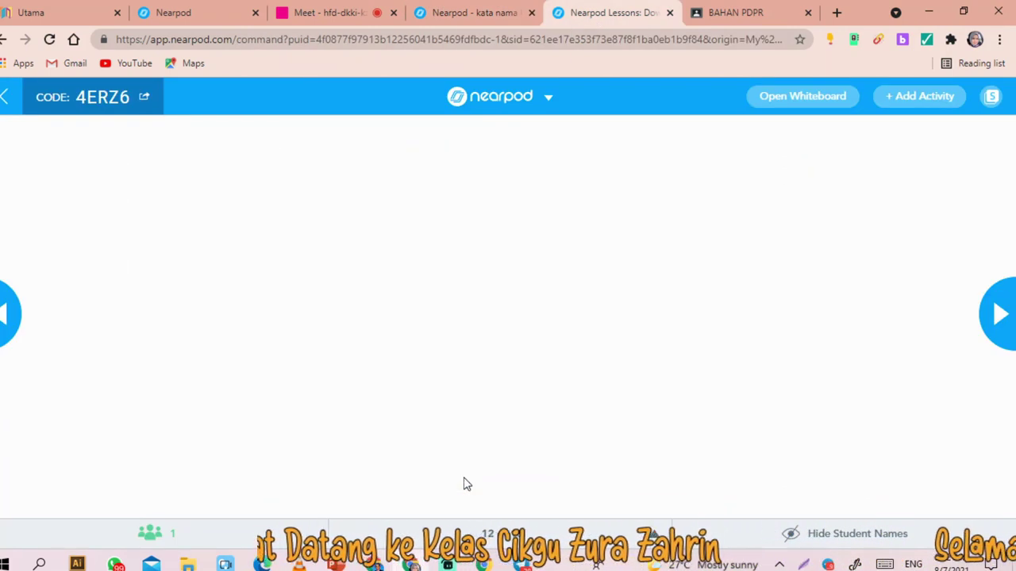
{"action": "left_click", "coordinate": [464, 20]}
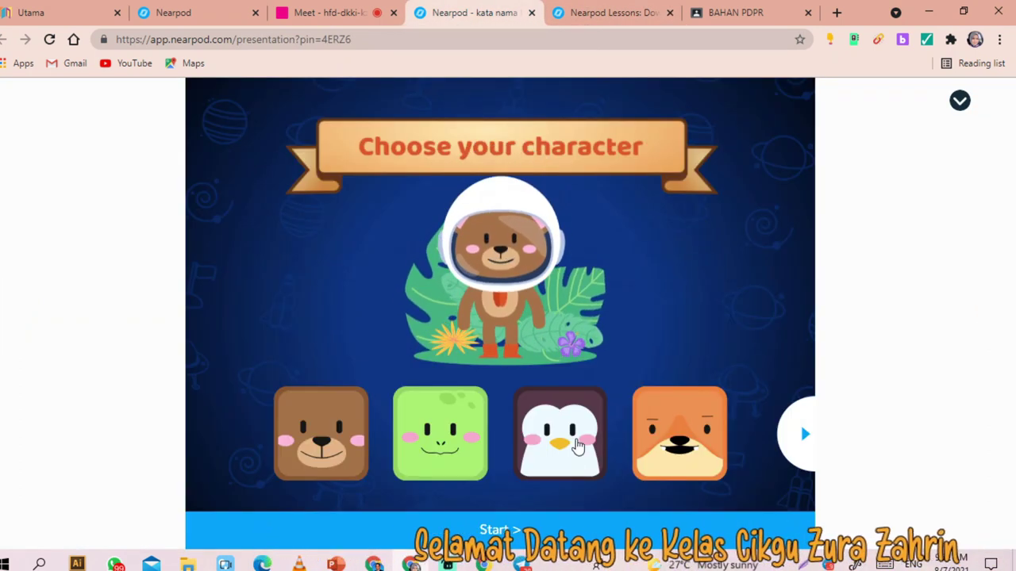
{"action": "left_click", "coordinate": [577, 446]}
{"action": "left_click", "coordinate": [500, 530]}
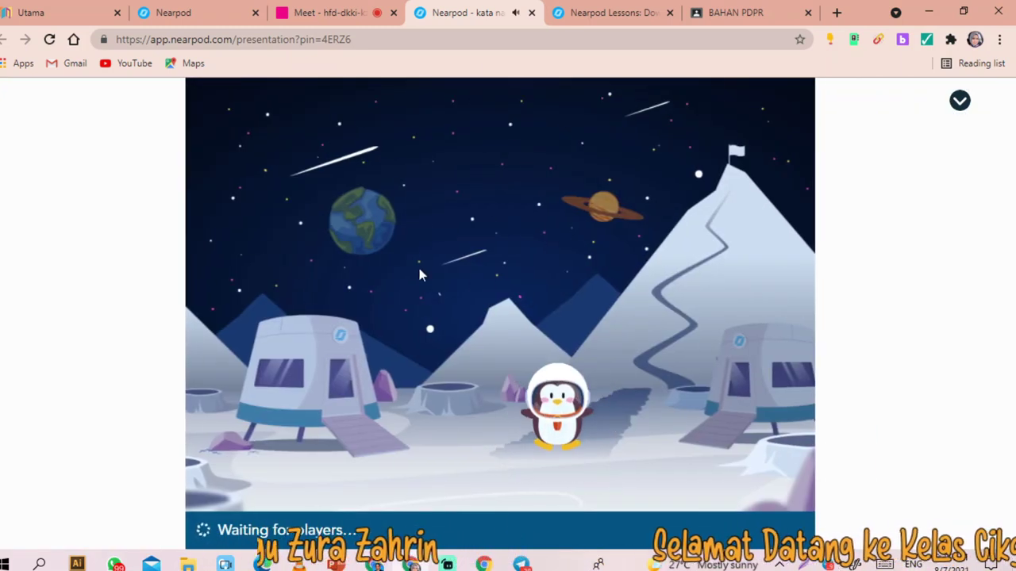
{"action": "left_click", "coordinate": [602, 14]}
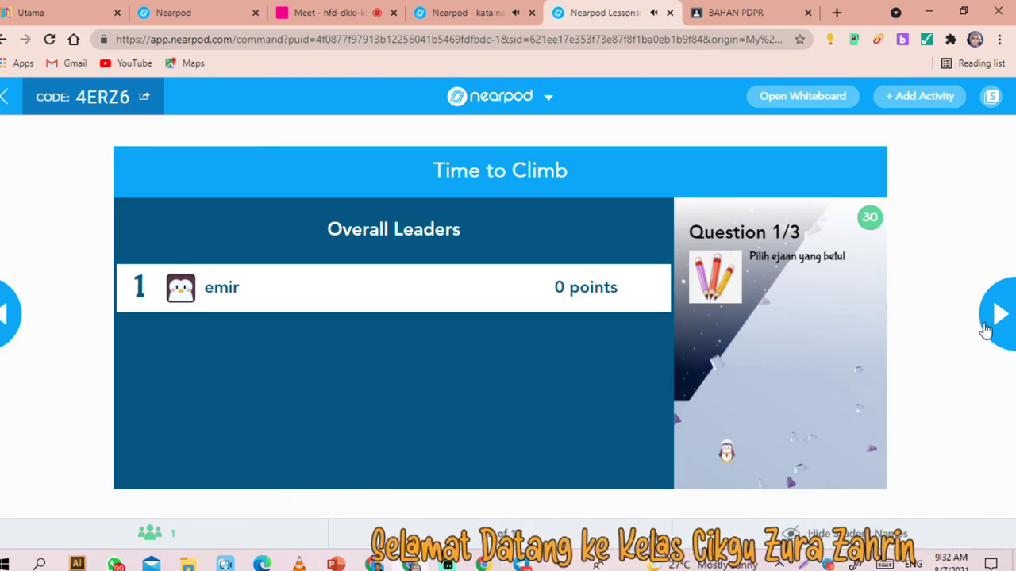
- Answer Question #1 with 'pensel' and Question #2 with 'nanas', then advance to the closing slide
{"action": "left_click", "coordinate": [472, 13]}
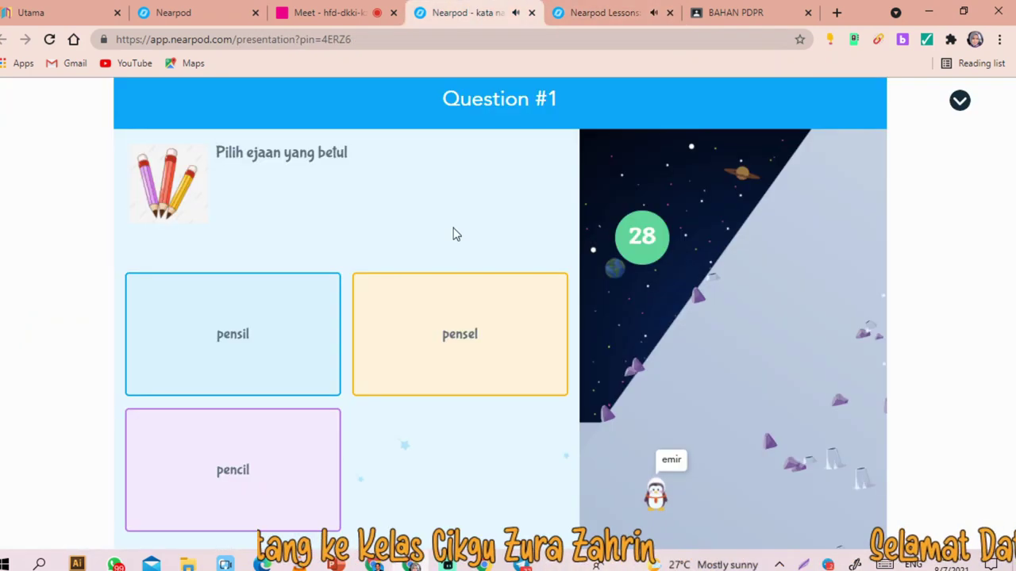
{"action": "left_click", "coordinate": [451, 354]}
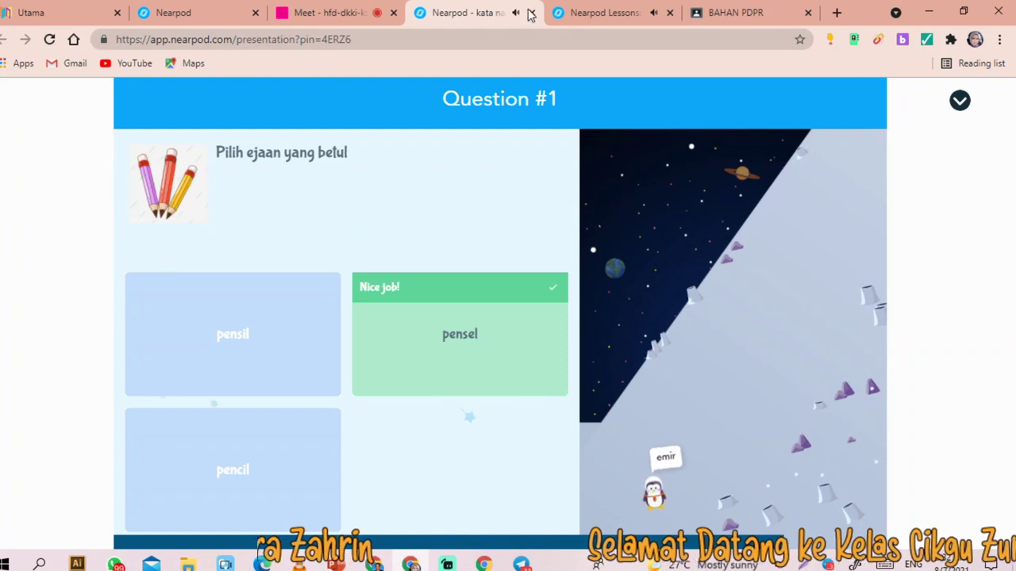
{"action": "left_click", "coordinate": [591, 13]}
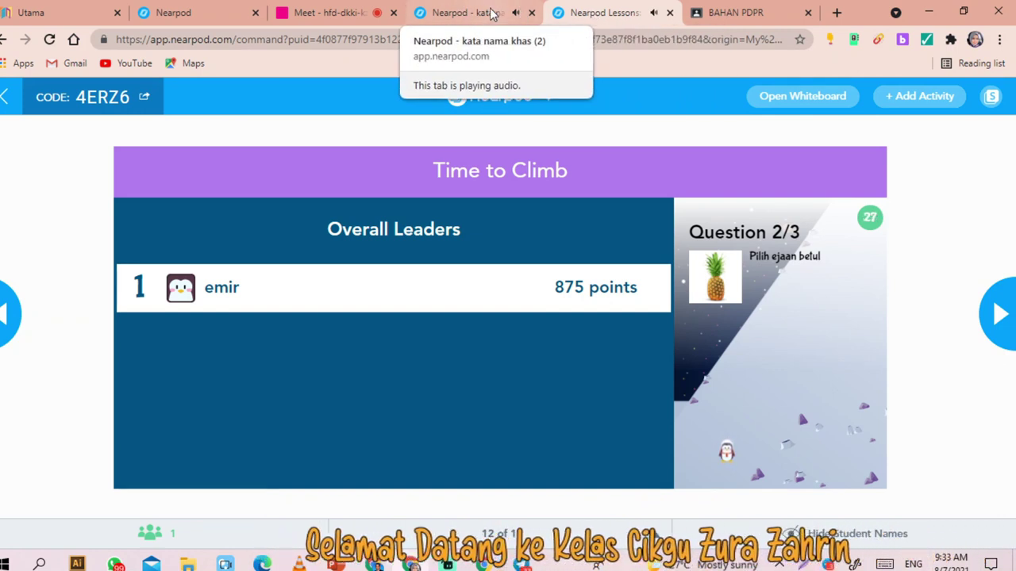
{"action": "left_click", "coordinate": [486, 13]}
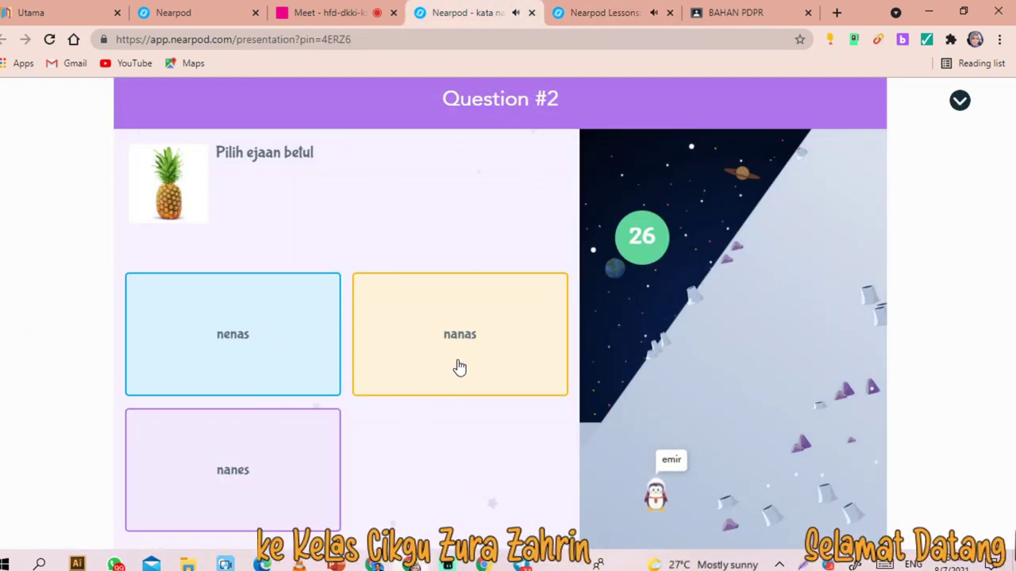
{"action": "left_click", "coordinate": [459, 367]}
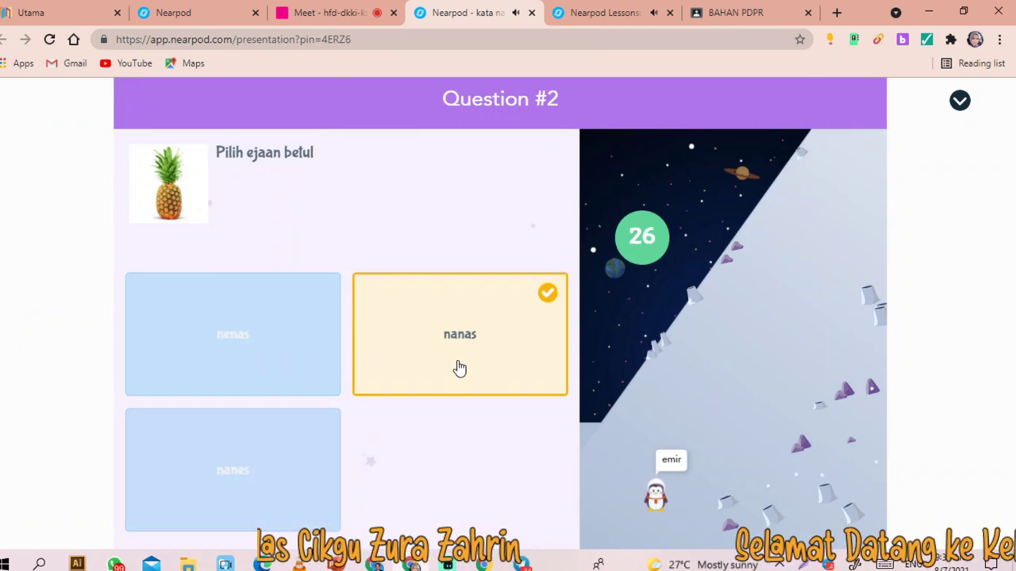
{"action": "left_click", "coordinate": [611, 8]}
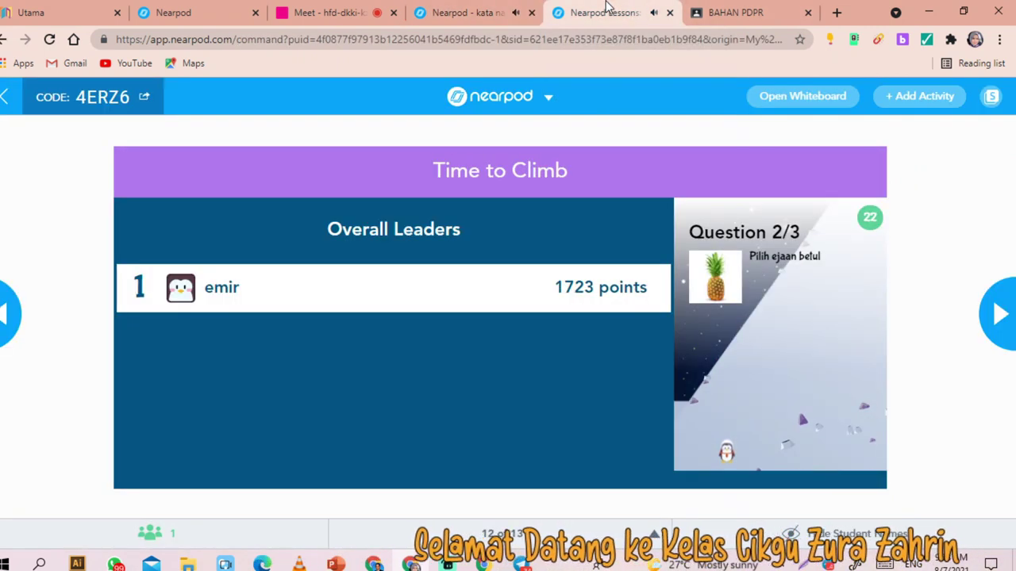
{"action": "left_click", "coordinate": [1001, 309]}
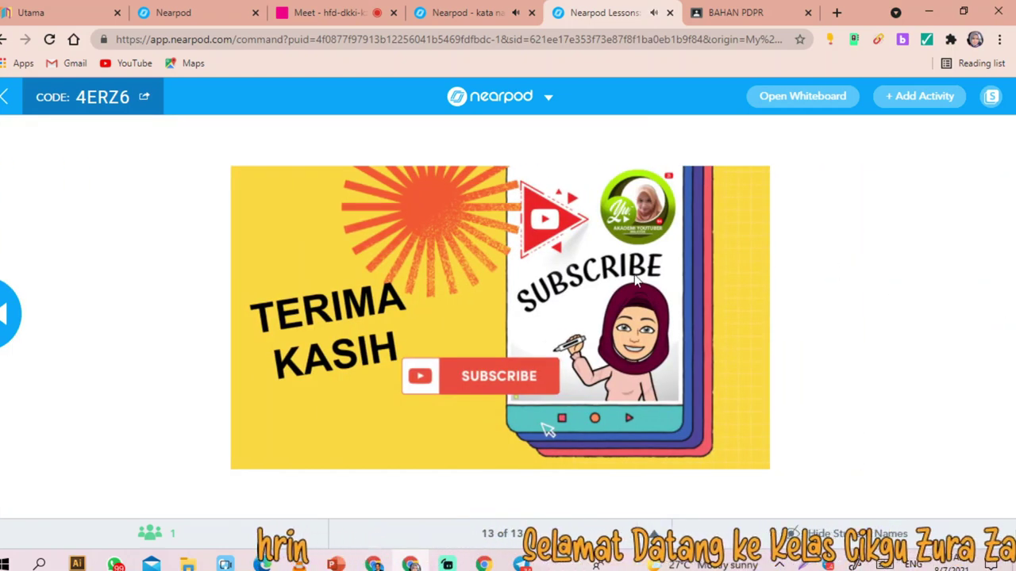
- Go from the Google Meet call back to the teacher's view of the live lesson
{"action": "left_click", "coordinate": [349, 15]}
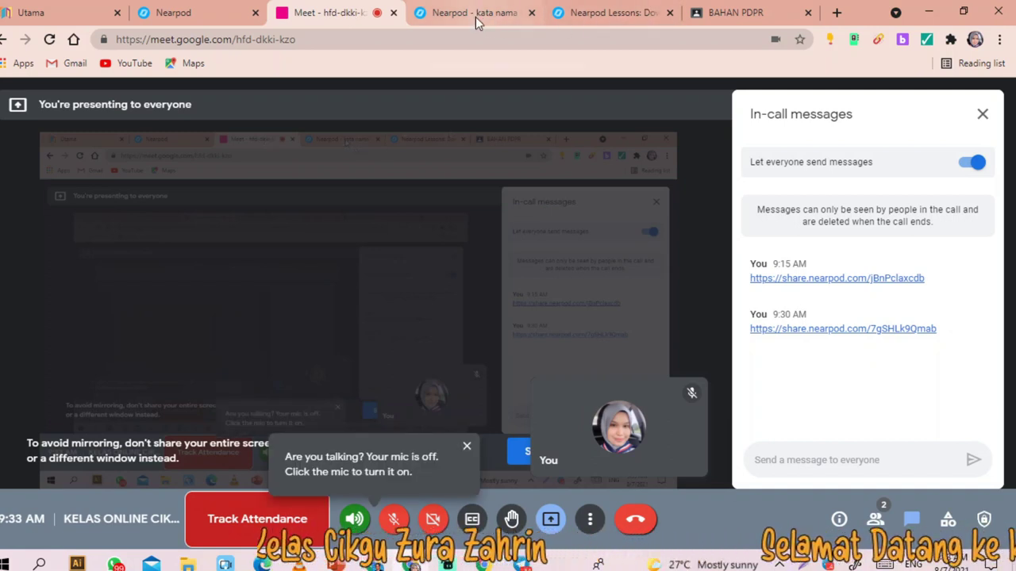
{"action": "left_click", "coordinate": [169, 23]}
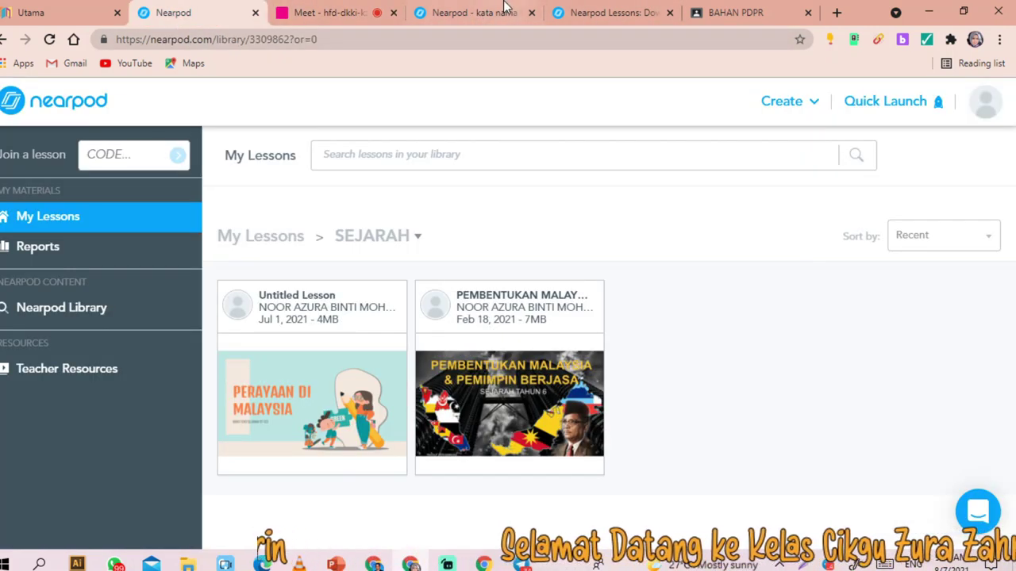
{"action": "left_click", "coordinate": [474, 14]}
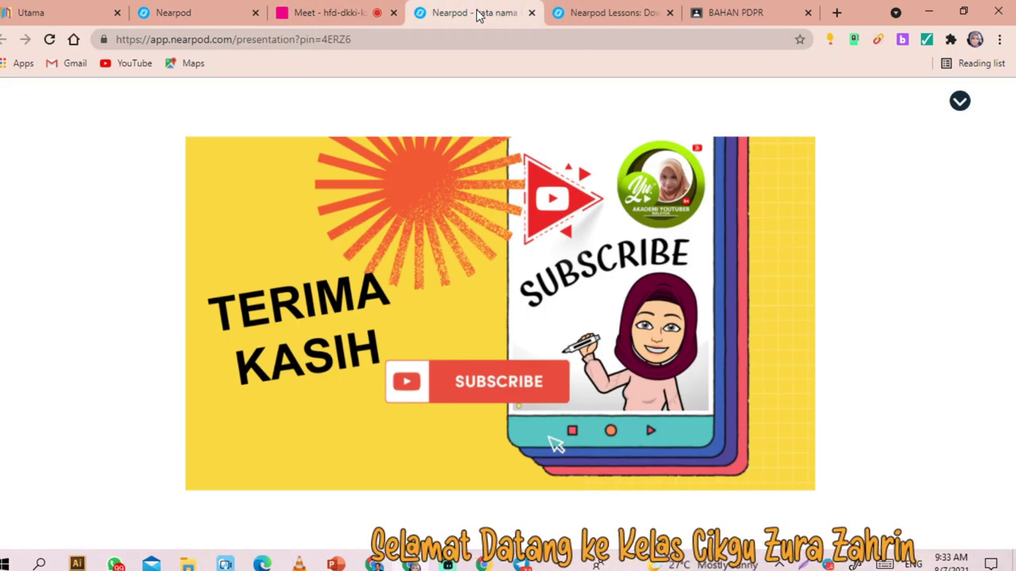
{"action": "left_click", "coordinate": [960, 101]}
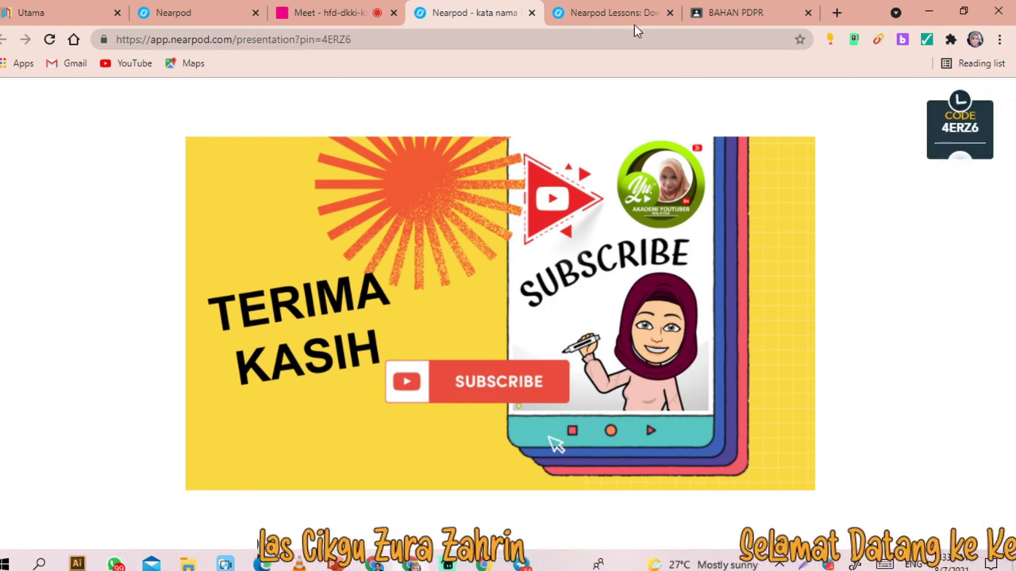
{"action": "left_click", "coordinate": [601, 17]}
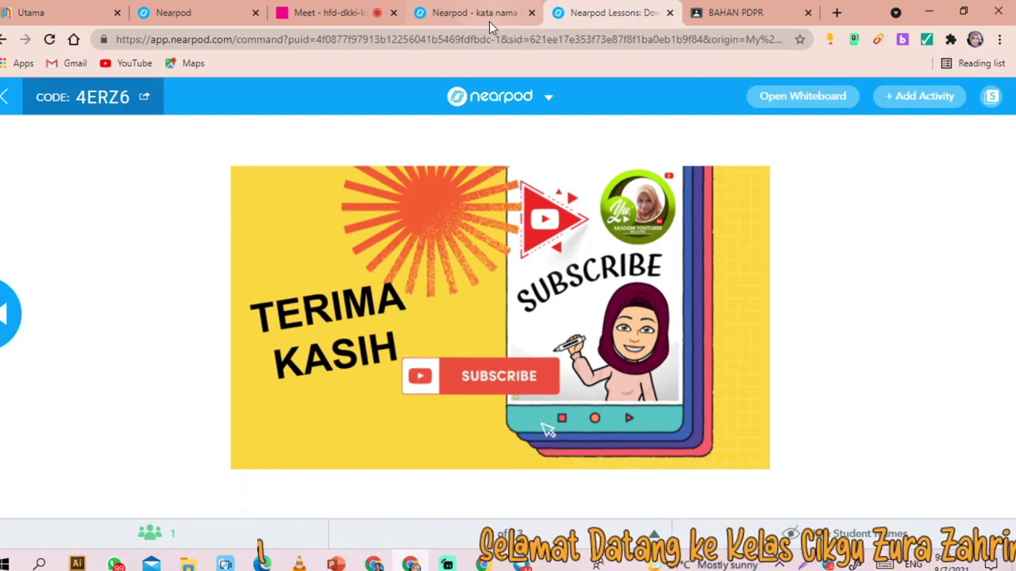
- Leave the live session and open the BAHASA MELAYU folder
{"action": "left_click", "coordinate": [3, 97]}
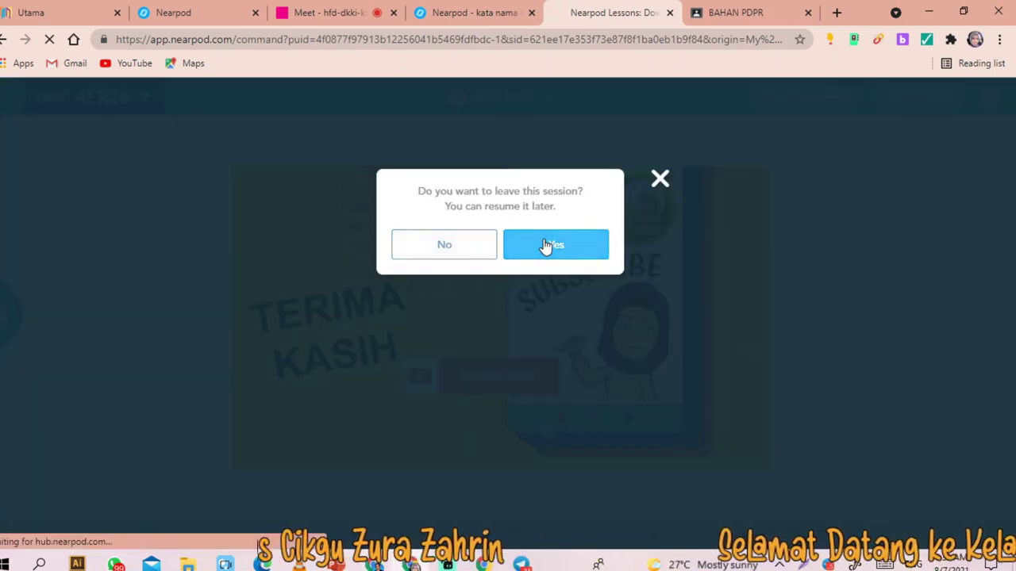
{"action": "left_click", "coordinate": [545, 245]}
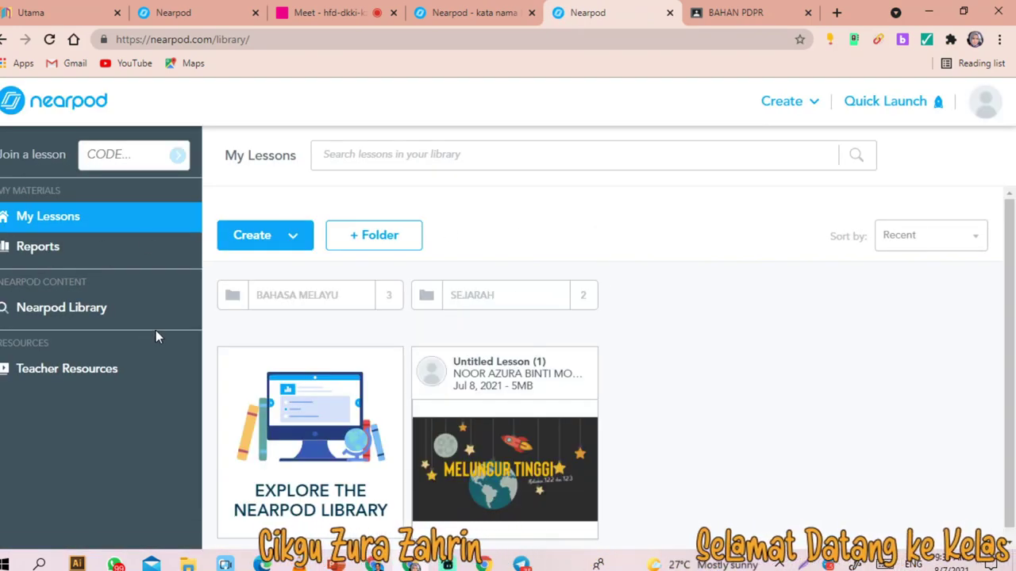
{"action": "left_click", "coordinate": [293, 297]}
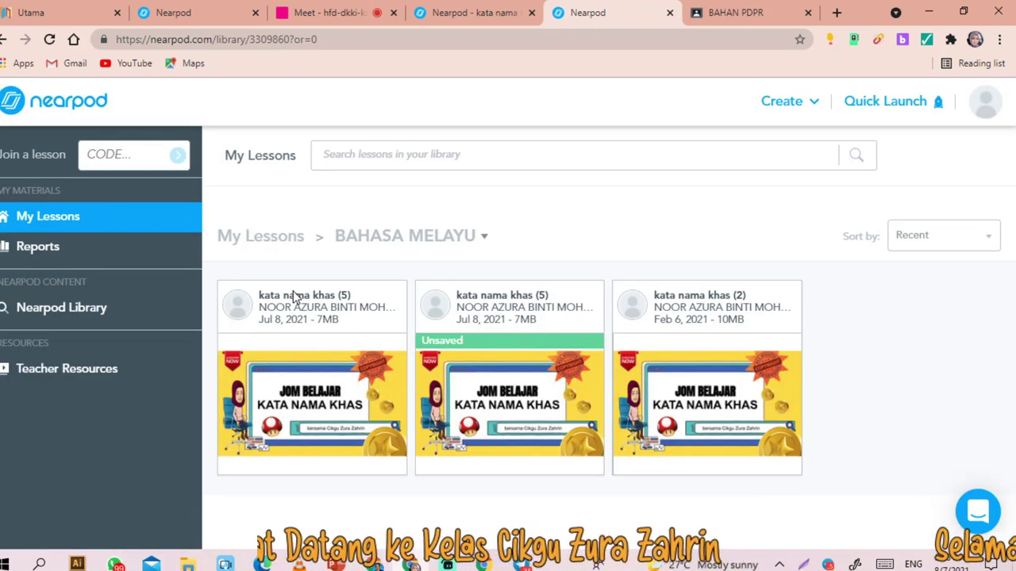
- Edit the Nearpod version of 'kata nama khas (2)', accepting loss of its active code, and open slide 11 Time To Climb
{"action": "mouse_move", "coordinate": [709, 315]}
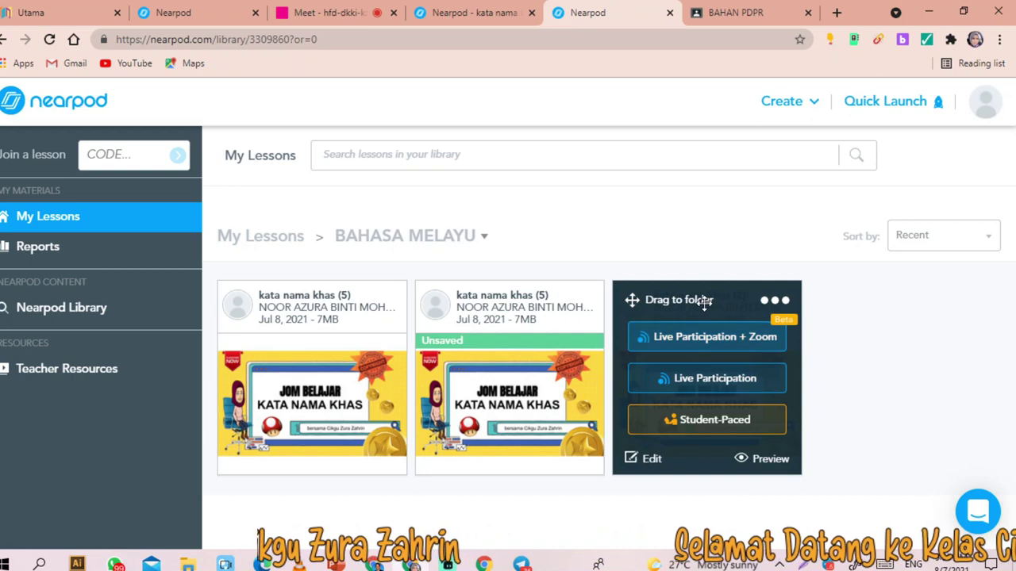
{"action": "left_click", "coordinate": [648, 460]}
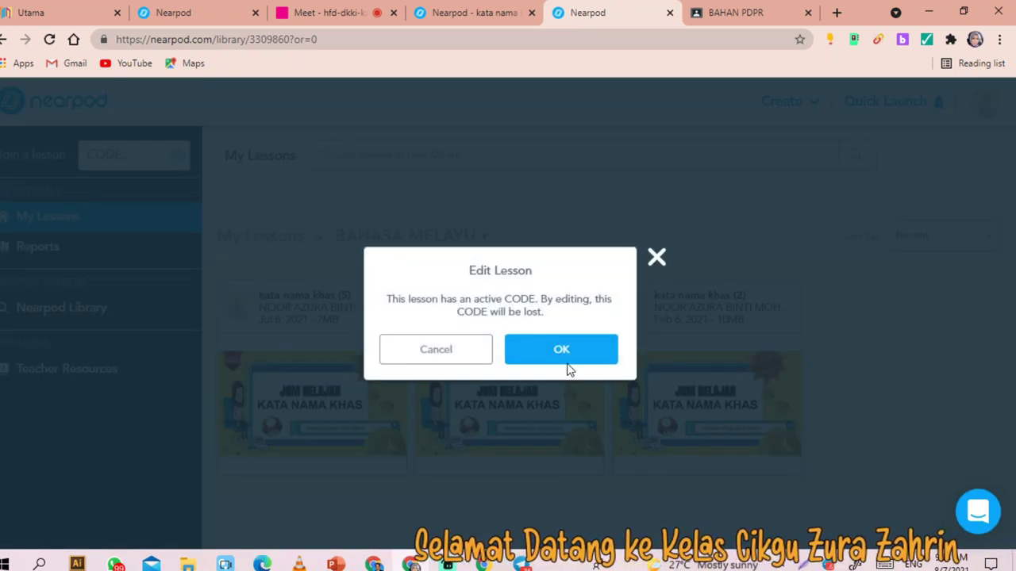
{"action": "left_click", "coordinate": [549, 352]}
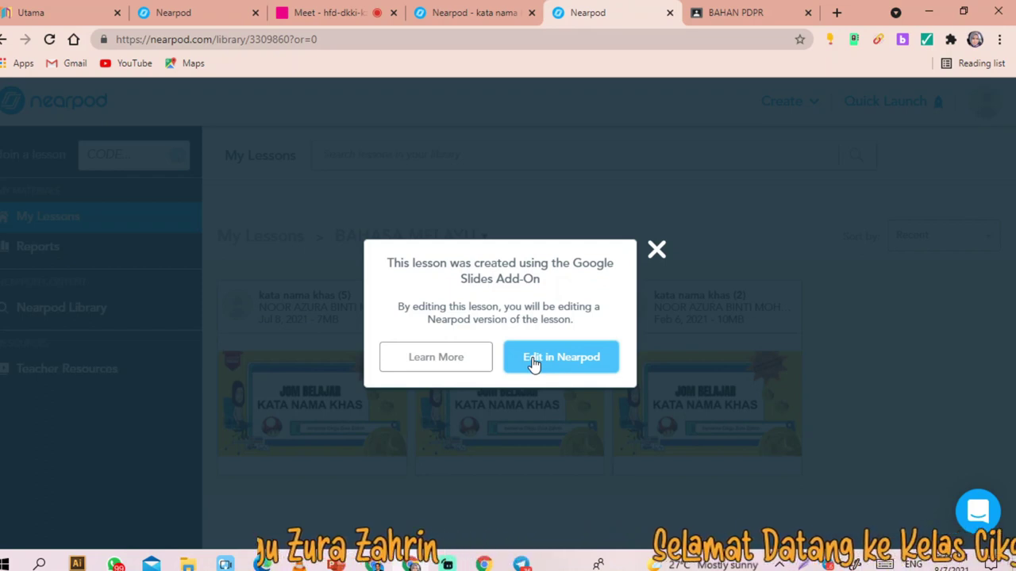
{"action": "left_click", "coordinate": [534, 363]}
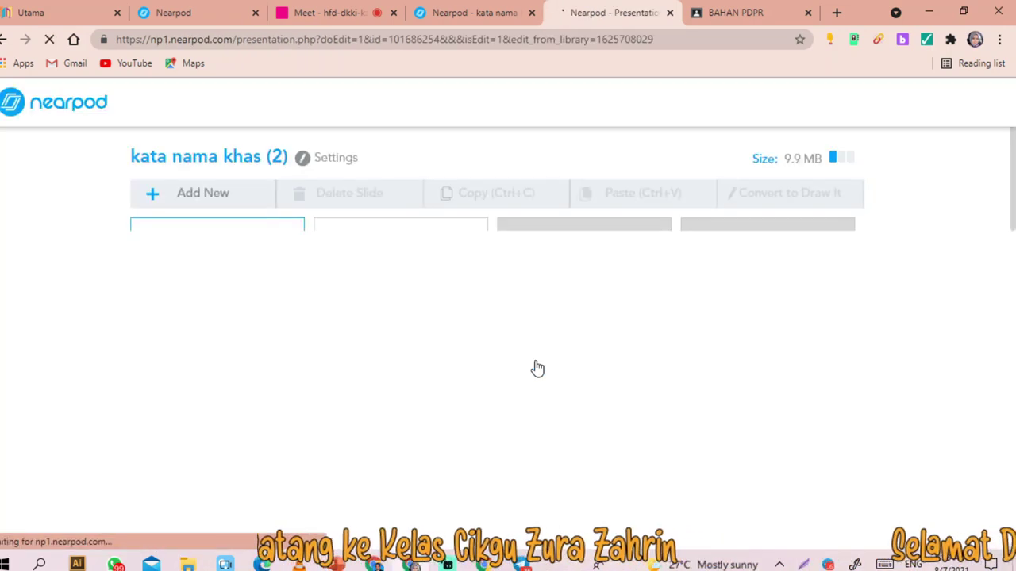
{"action": "scroll", "coordinate": [505, 286], "scroll_direction": "down", "scroll_amount": 4}
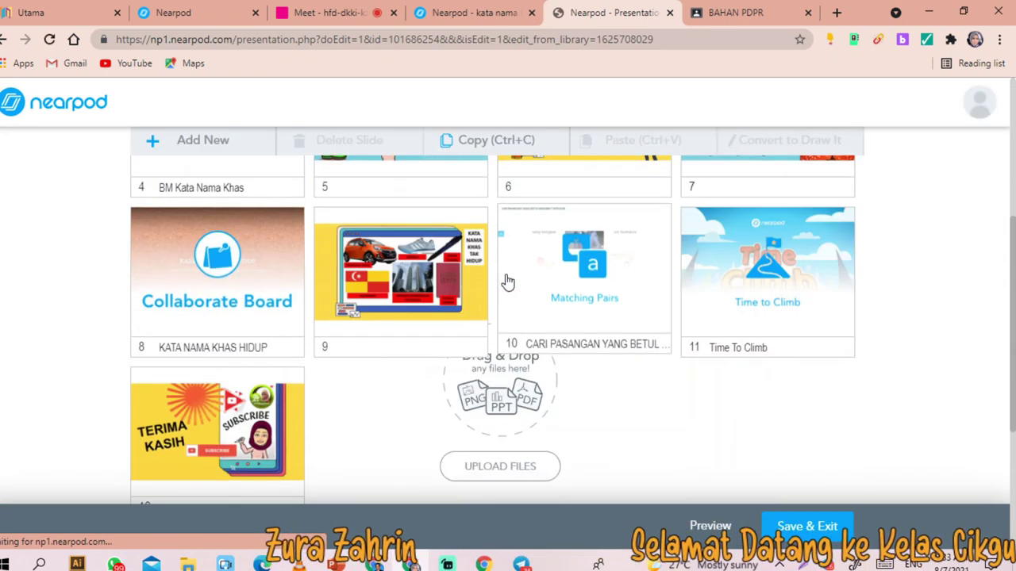
{"action": "left_click", "coordinate": [737, 295]}
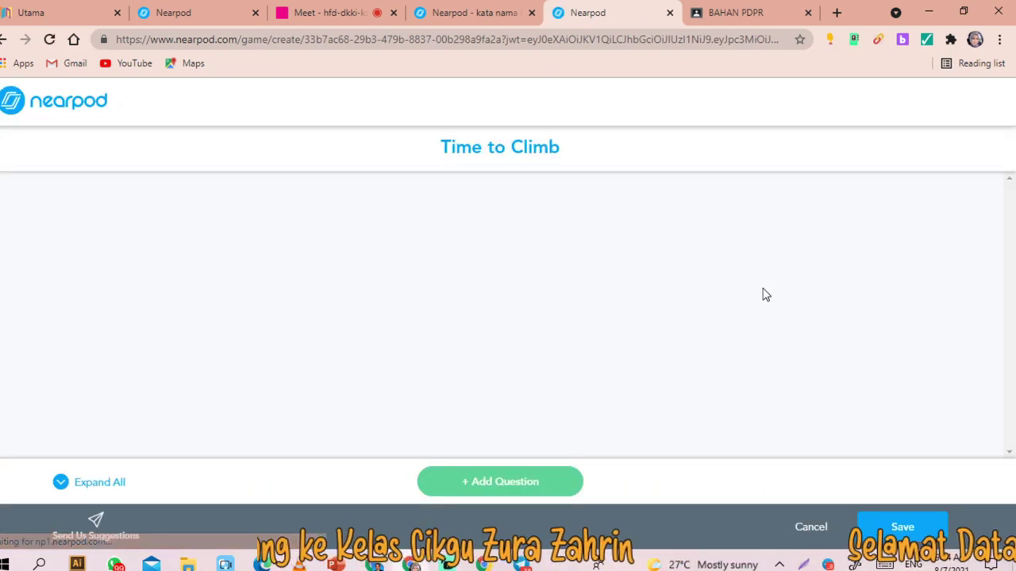
- Review the three spelling questions, cancelling the switch of question 1's answers to Images
{"action": "scroll", "coordinate": [368, 268], "scroll_direction": "down", "scroll_amount": 1}
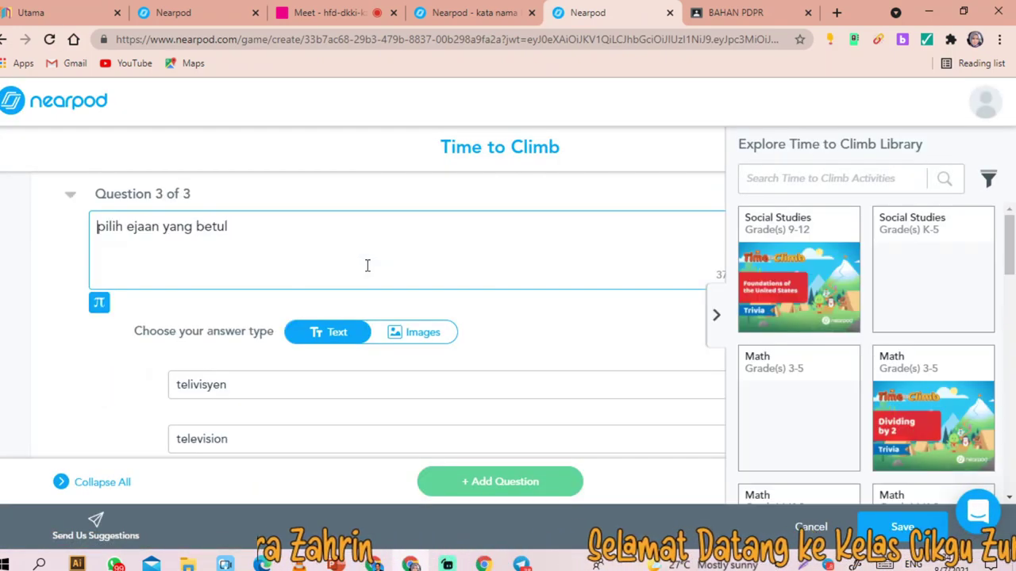
{"action": "scroll", "coordinate": [264, 228], "scroll_direction": "down", "scroll_amount": 1}
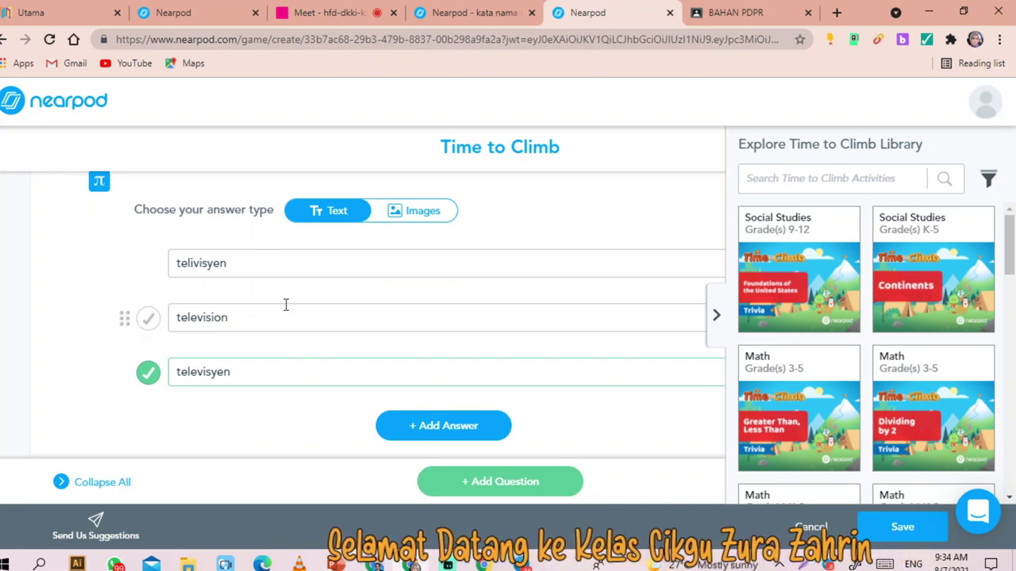
{"action": "scroll", "coordinate": [310, 353], "scroll_direction": "up", "scroll_amount": 8}
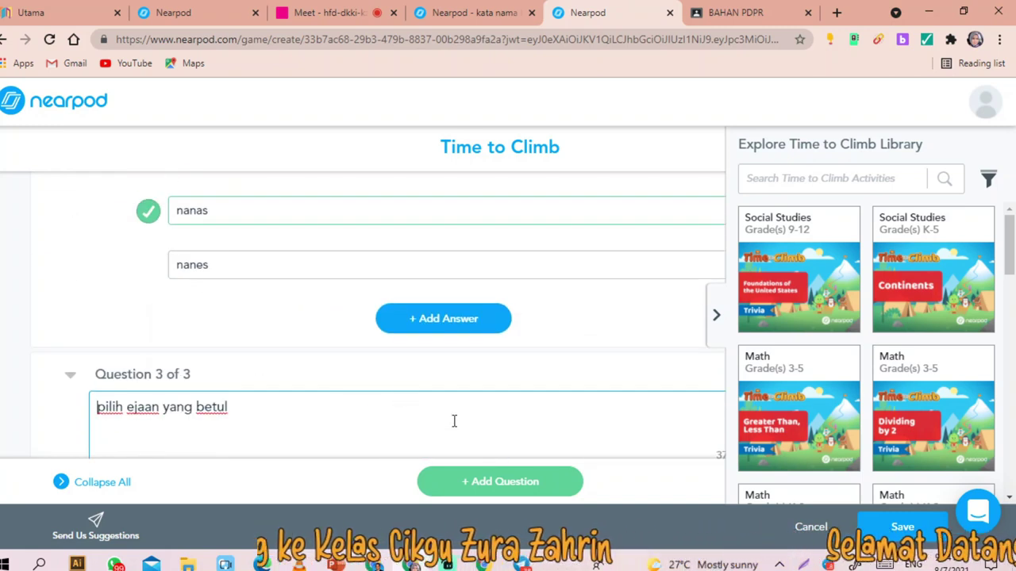
{"action": "scroll", "coordinate": [364, 319], "scroll_direction": "up", "scroll_amount": 2}
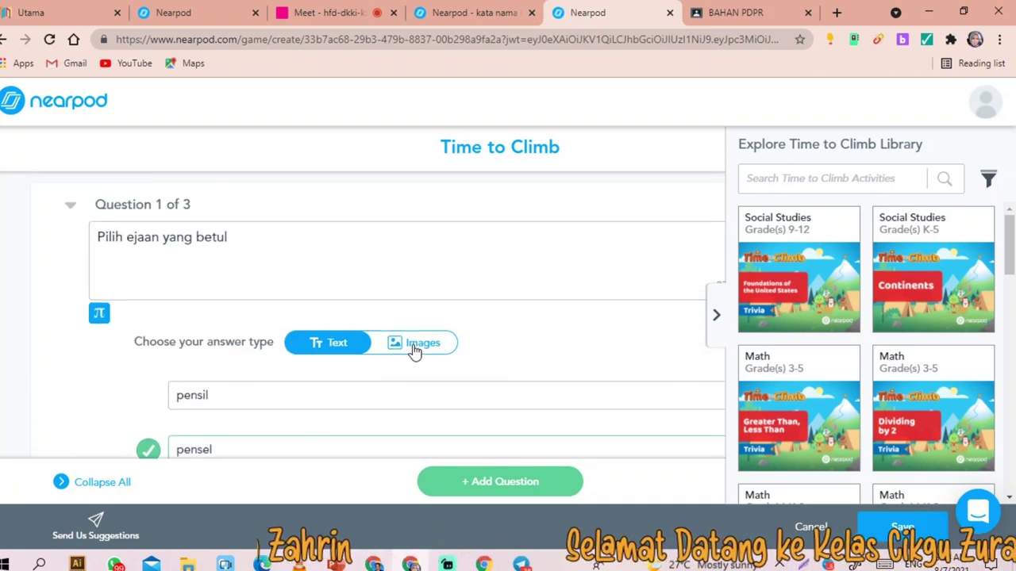
{"action": "left_click", "coordinate": [413, 350]}
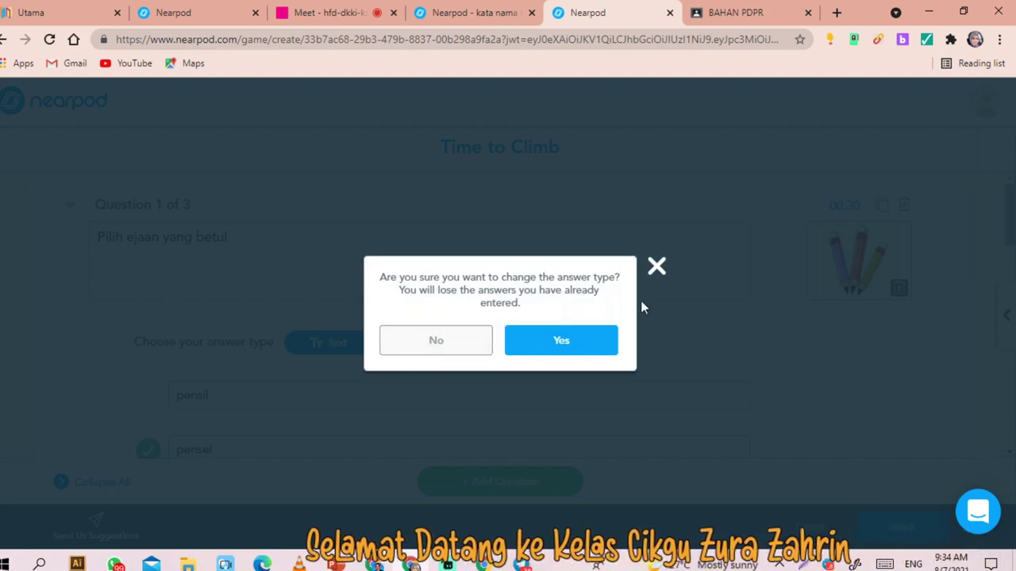
{"action": "left_click", "coordinate": [657, 268]}
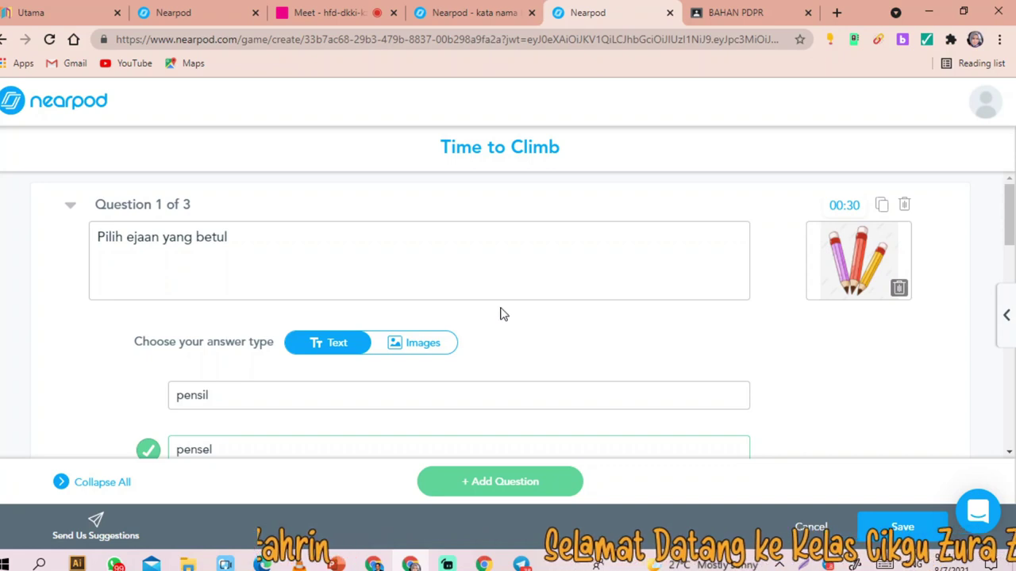
- Keep the 00:30 timer for the activity and for question 1
{"action": "scroll", "coordinate": [576, 282], "scroll_direction": "down", "scroll_amount": 7}
{"action": "scroll", "coordinate": [576, 286], "scroll_direction": "up", "scroll_amount": 3}
{"action": "left_click", "coordinate": [845, 312]}
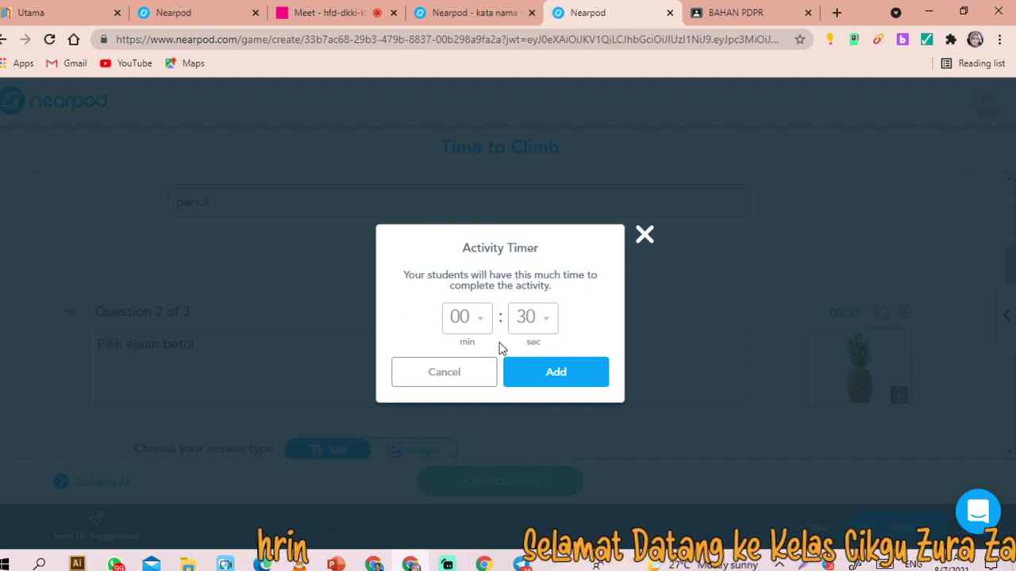
{"action": "left_click", "coordinate": [576, 383]}
{"action": "scroll", "coordinate": [871, 307], "scroll_direction": "up", "scroll_amount": 6}
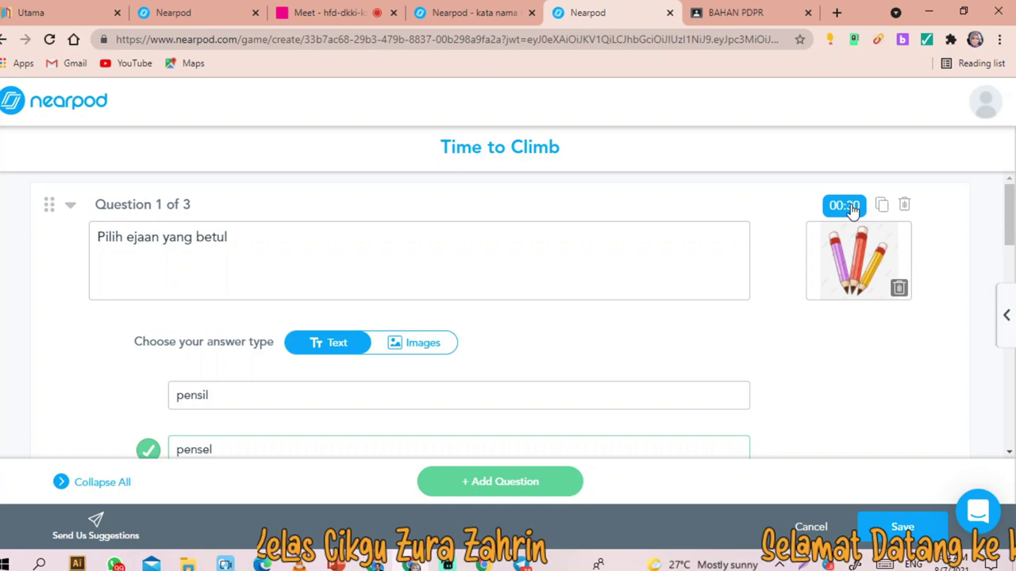
{"action": "left_click", "coordinate": [845, 207]}
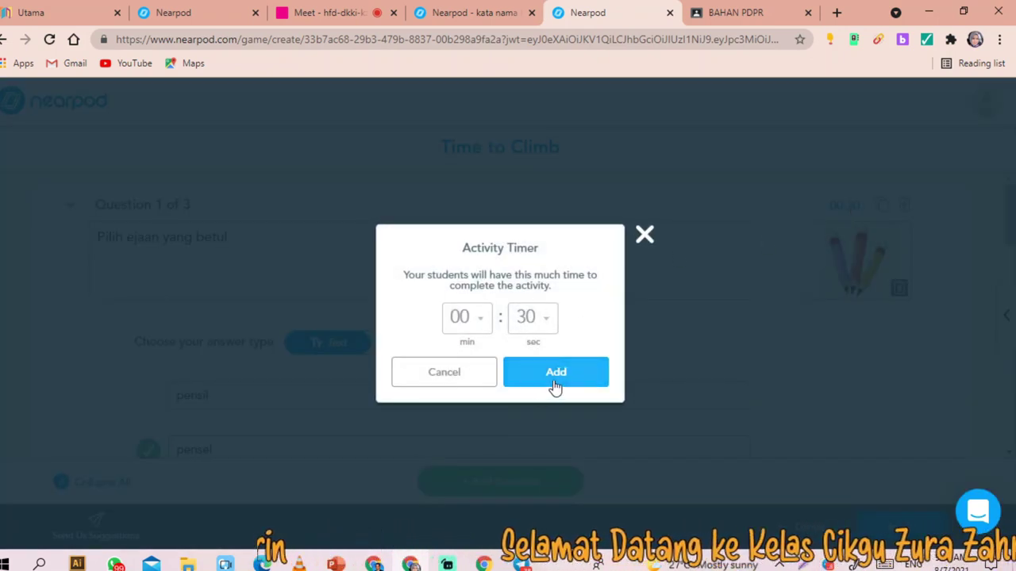
{"action": "left_click", "coordinate": [540, 375]}
- Save the Time to Climb questions and return to the lesson library via the Nearpod logo
{"action": "scroll", "coordinate": [563, 296], "scroll_direction": "down", "scroll_amount": 10}
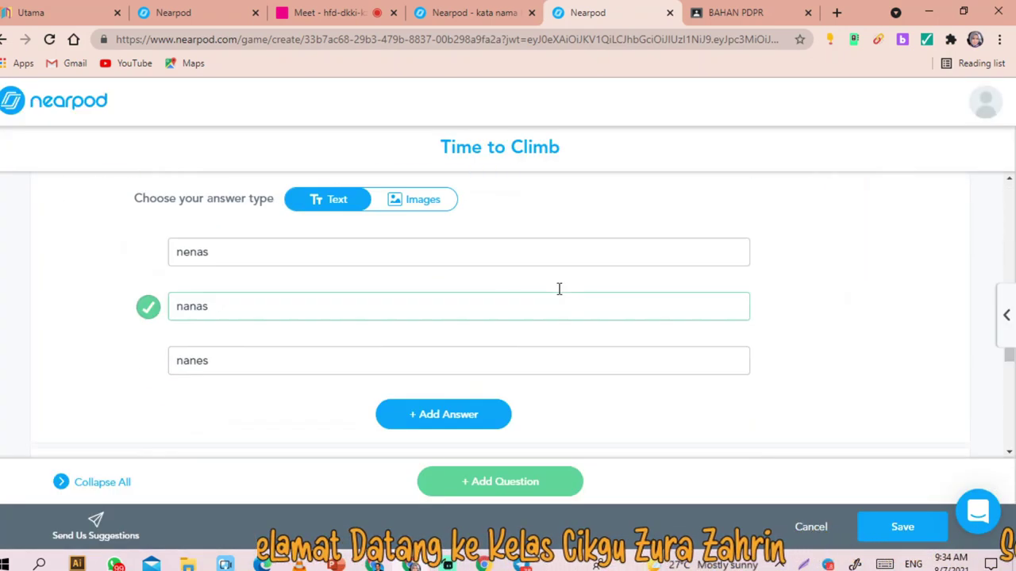
{"action": "scroll", "coordinate": [428, 235], "scroll_direction": "up", "scroll_amount": 3}
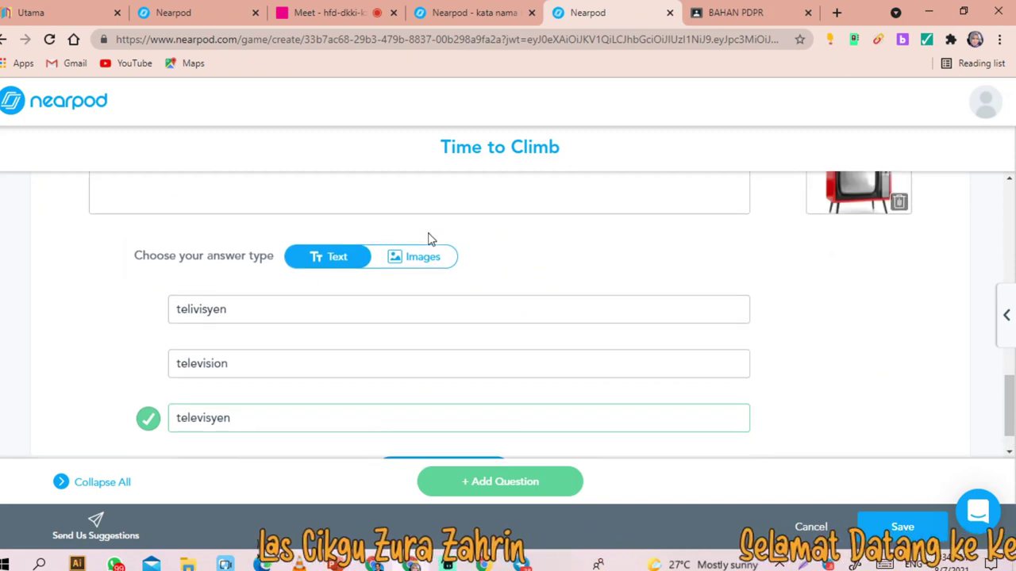
{"action": "scroll", "coordinate": [340, 362], "scroll_direction": "down", "scroll_amount": 2}
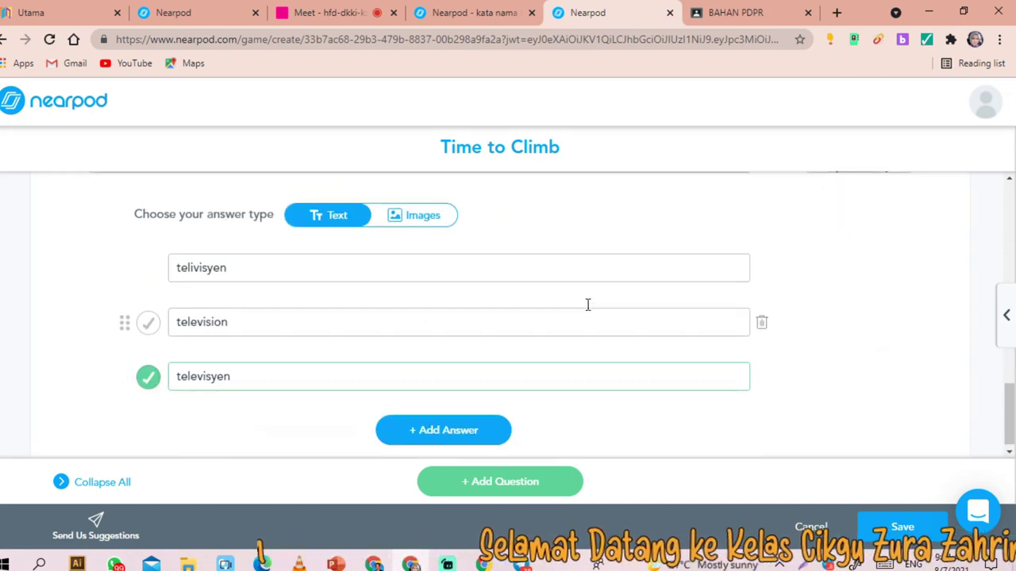
{"action": "scroll", "coordinate": [560, 384], "scroll_direction": "up", "scroll_amount": 2}
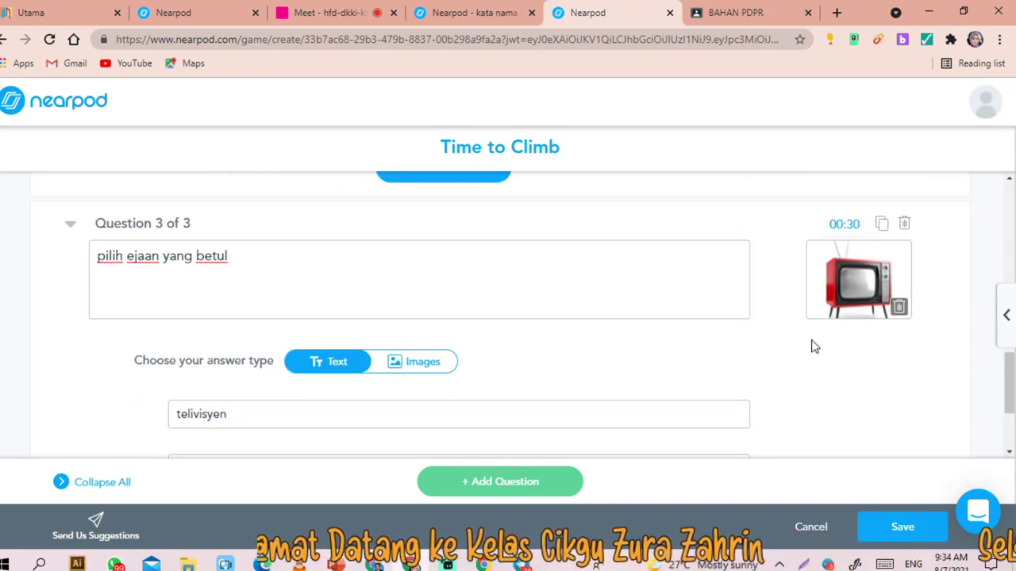
{"action": "left_click", "coordinate": [899, 529]}
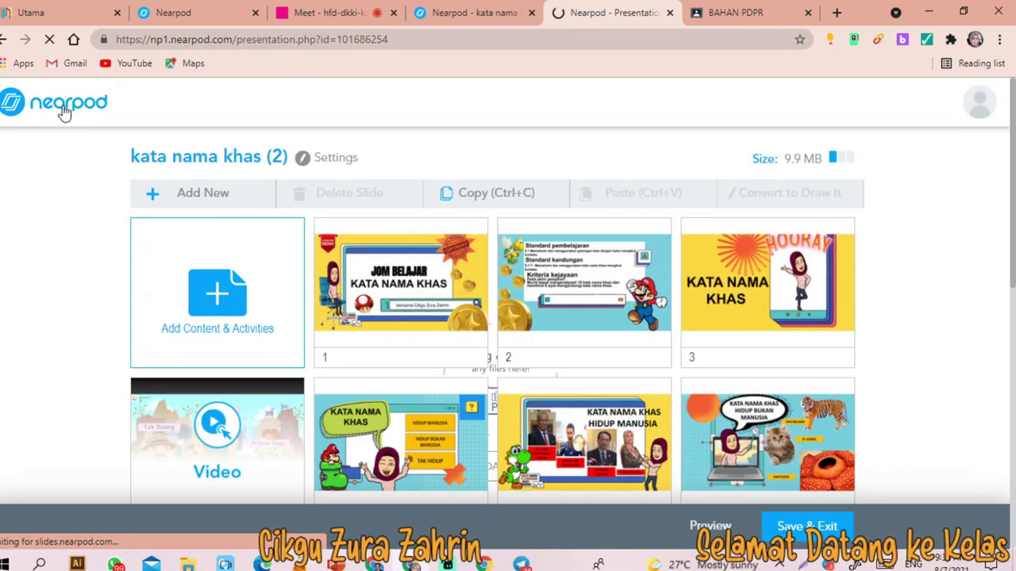
{"action": "left_click", "coordinate": [62, 112]}
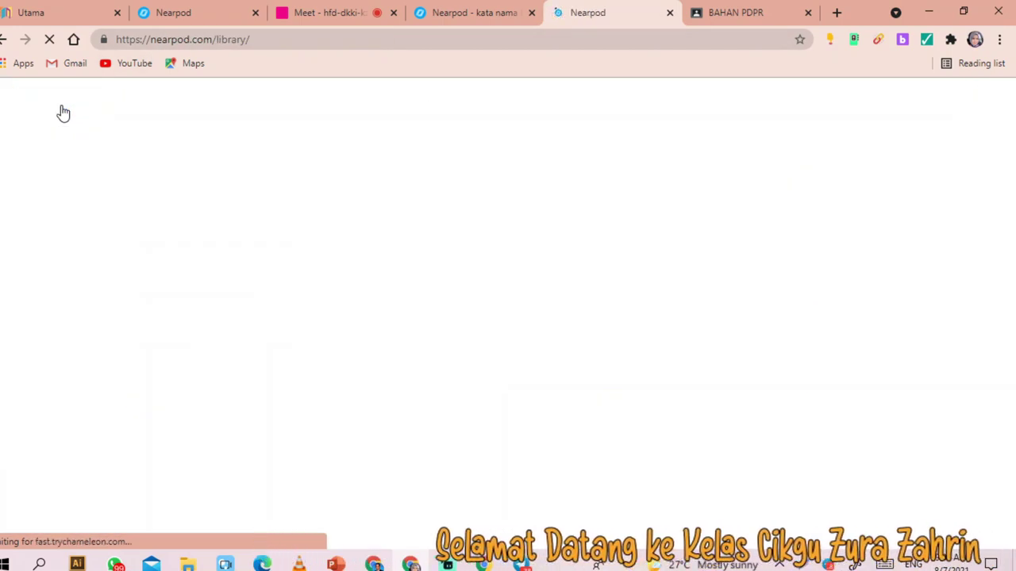